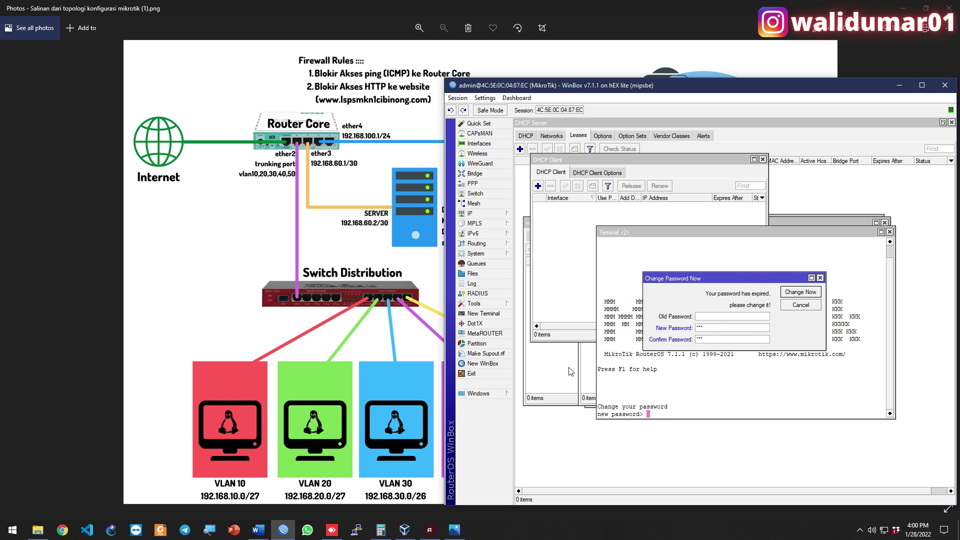
Confirm the hEX lite password change and close all of its open windows
{"action": "mouse_move", "coordinate": [593, 86]}
{"action": "left_mouse_down"}
{"action": "mouse_move", "coordinate": [584, 94]}
{"action": "mouse_move", "coordinate": [584, 58]}
{"action": "mouse_move", "coordinate": [580, 81]}
{"action": "left_mouse_up"}
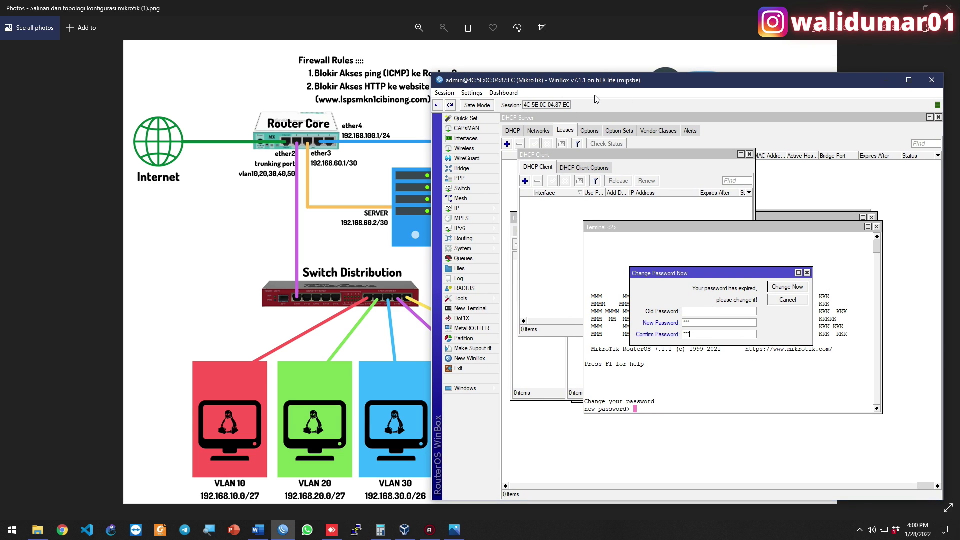
{"action": "left_click", "coordinate": [794, 287]}
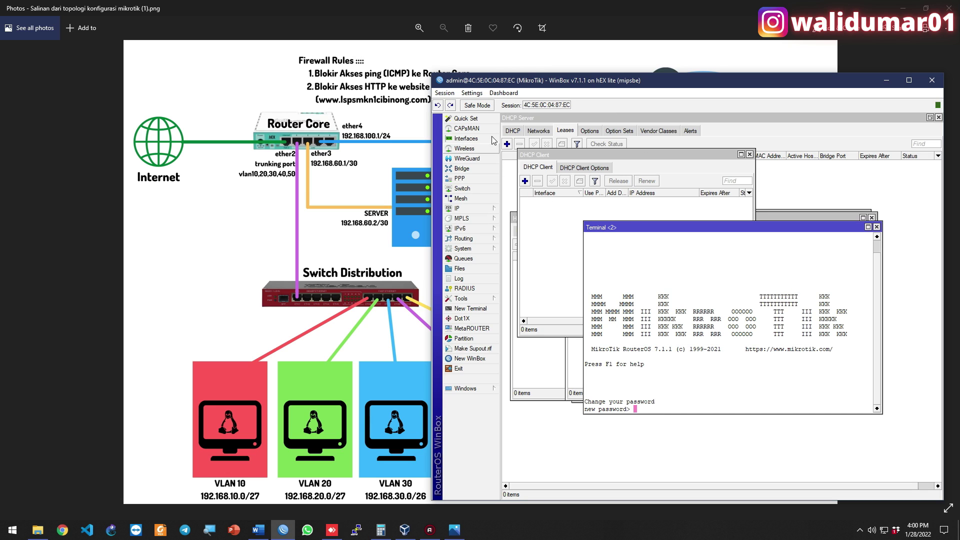
{"action": "left_click", "coordinate": [444, 92]}
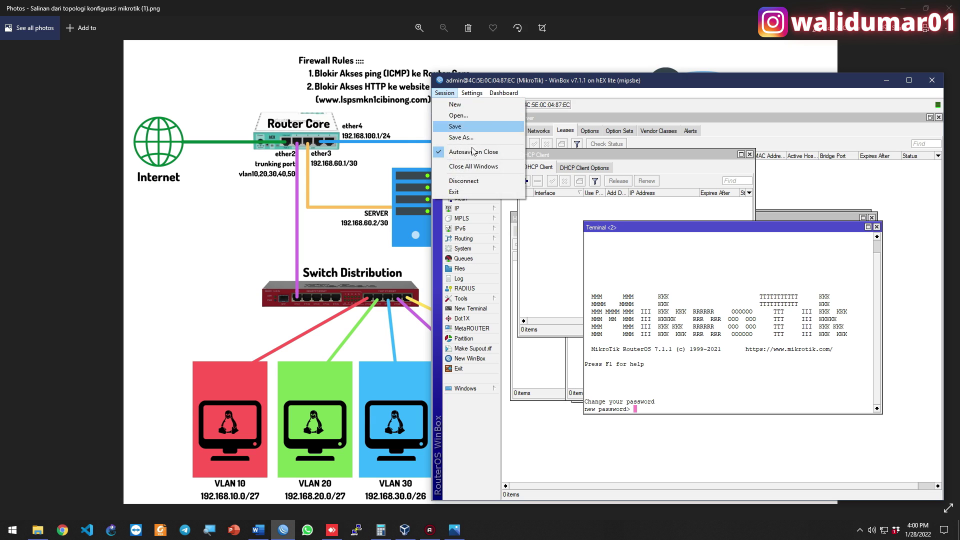
{"action": "left_click", "coordinate": [483, 166]}
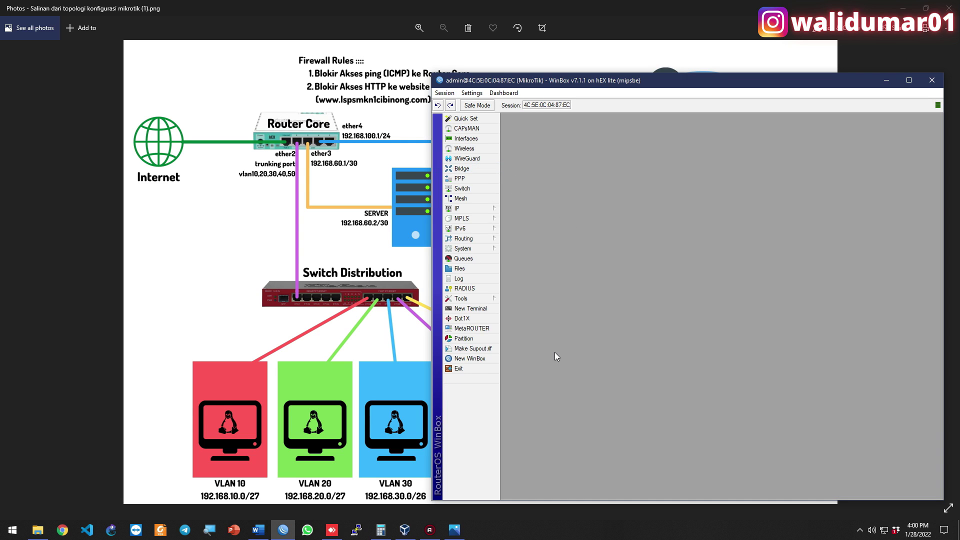
Start a second WinBox session to the RB2011 switch and confirm its password change
{"action": "left_click", "coordinate": [476, 361]}
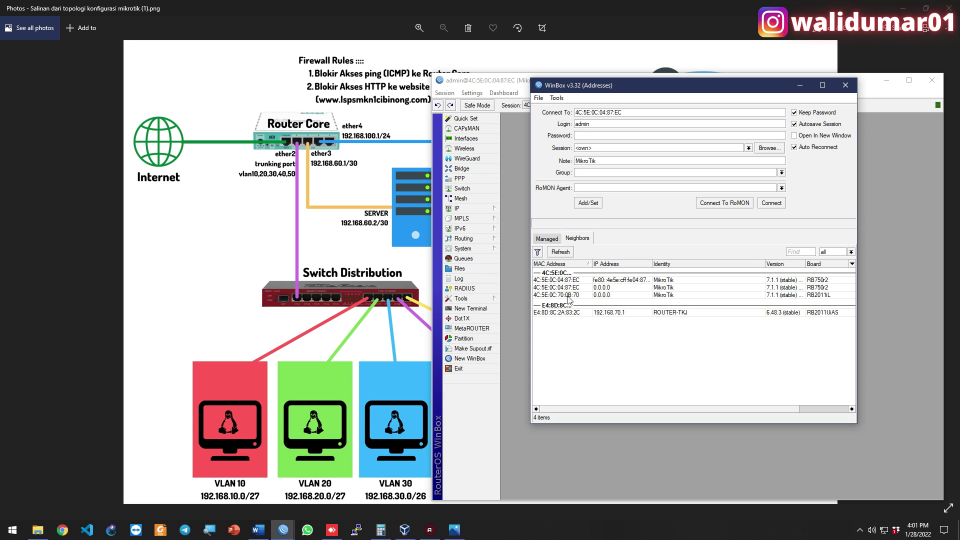
{"action": "left_click", "coordinate": [568, 295]}
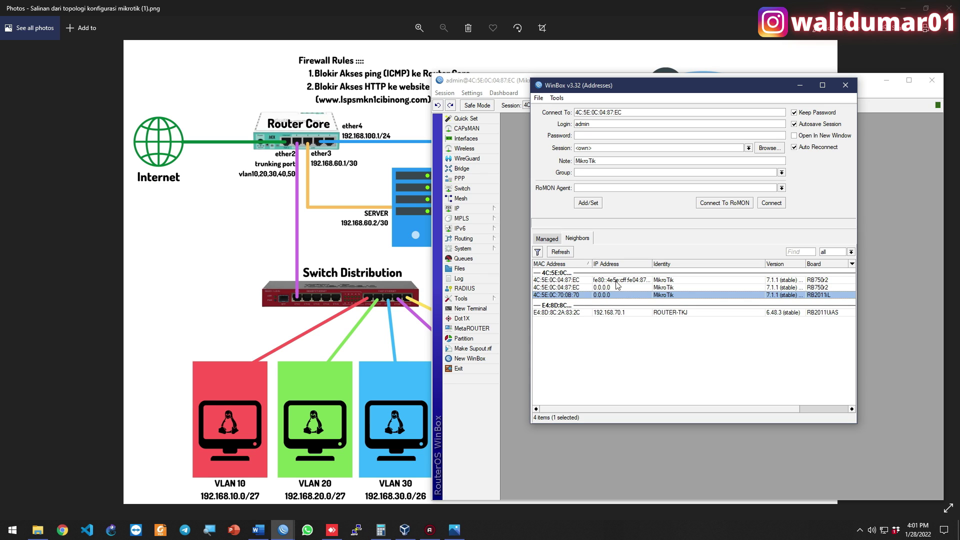
{"action": "left_click", "coordinate": [783, 206]}
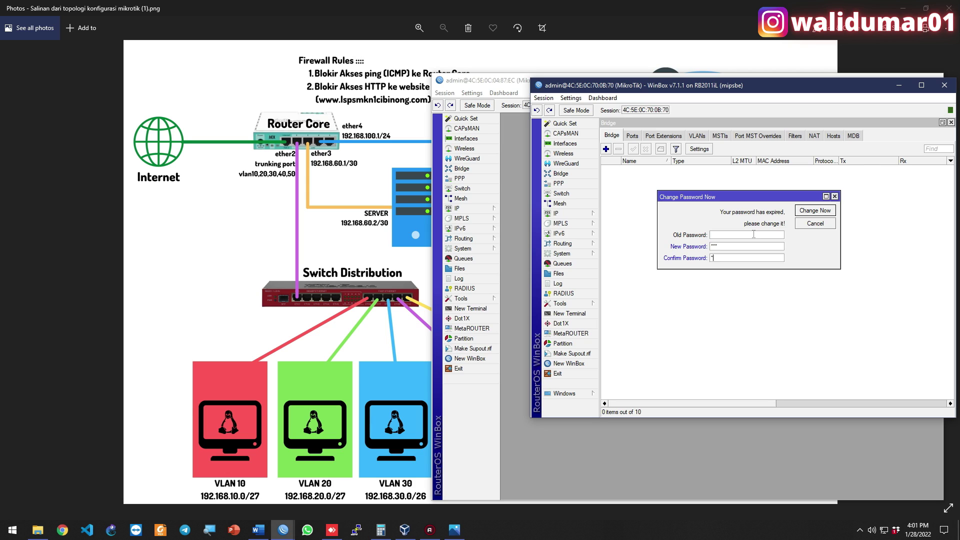
{"action": "left_click", "coordinate": [814, 210]}
Close all RB2011 windows, minimize that session and reposition the hEX lite window
{"action": "left_click", "coordinate": [544, 98]}
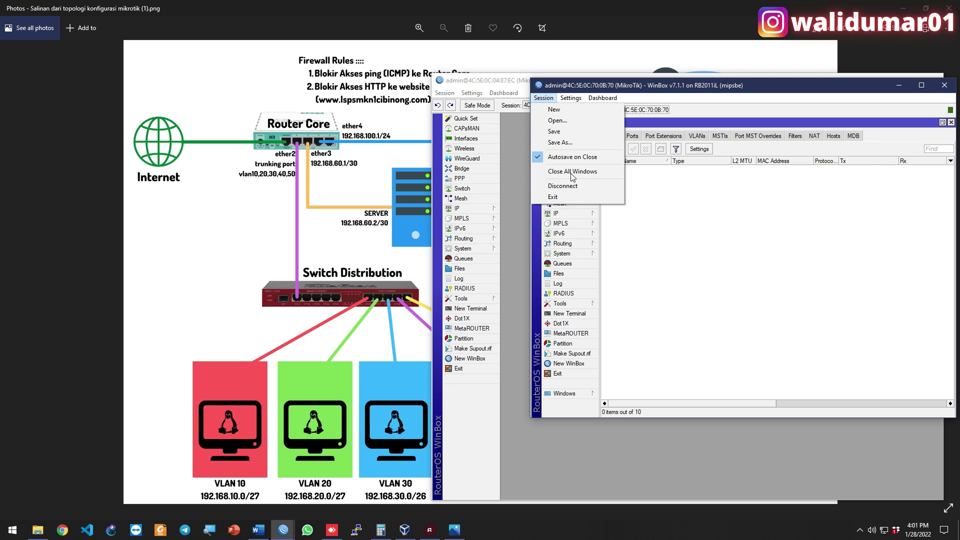
{"action": "left_click", "coordinate": [573, 175]}
{"action": "left_click", "coordinate": [898, 85]}
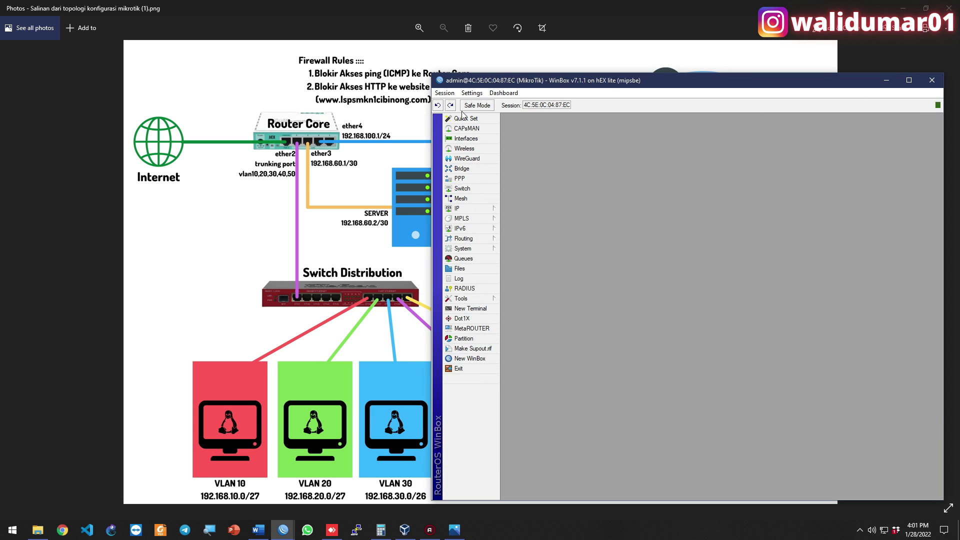
{"action": "mouse_move", "coordinate": [495, 86]}
{"action": "left_mouse_down"}
{"action": "mouse_move", "coordinate": [511, 88]}
{"action": "mouse_move", "coordinate": [515, 77]}
{"action": "mouse_move", "coordinate": [498, 78]}
{"action": "left_mouse_up"}
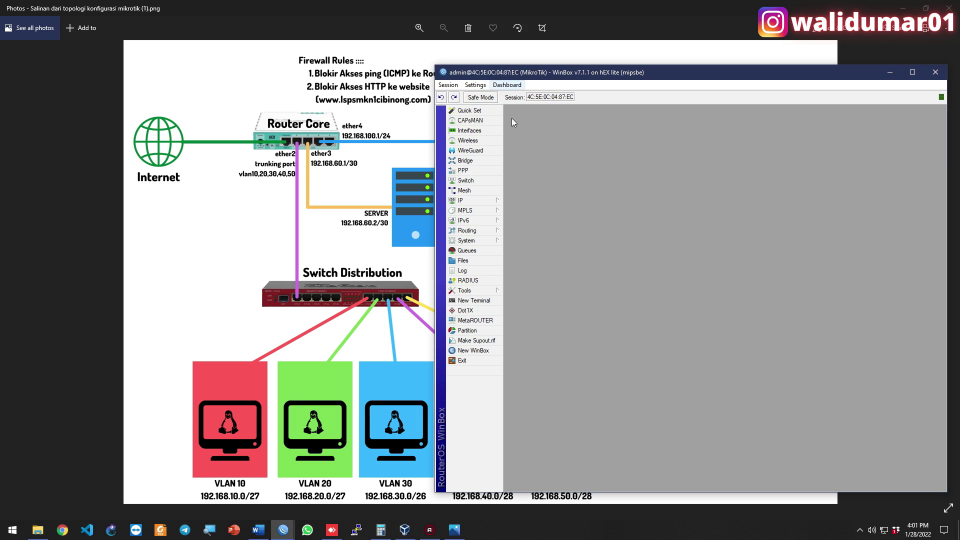
Add a DHCP client on interface ether1
{"action": "left_click", "coordinate": [497, 200]}
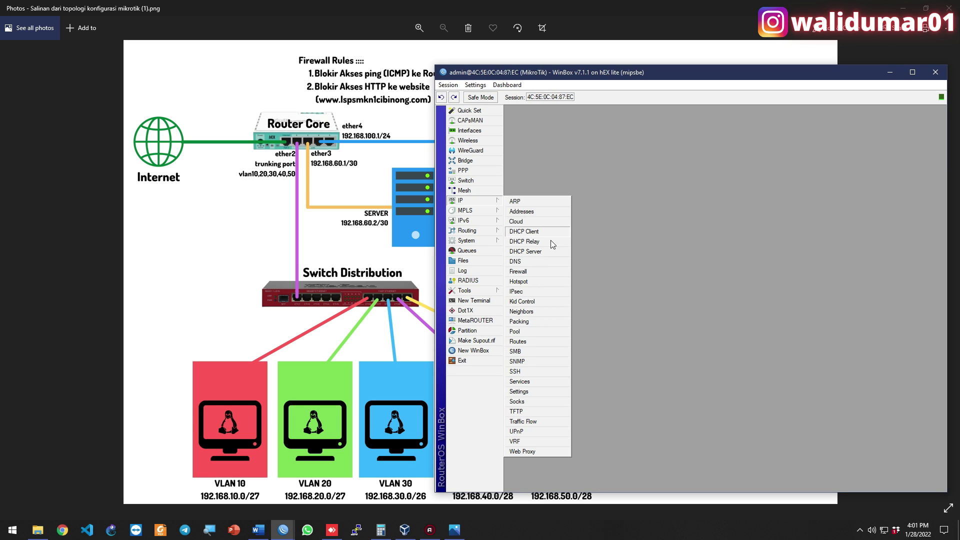
{"action": "left_click", "coordinate": [545, 231]}
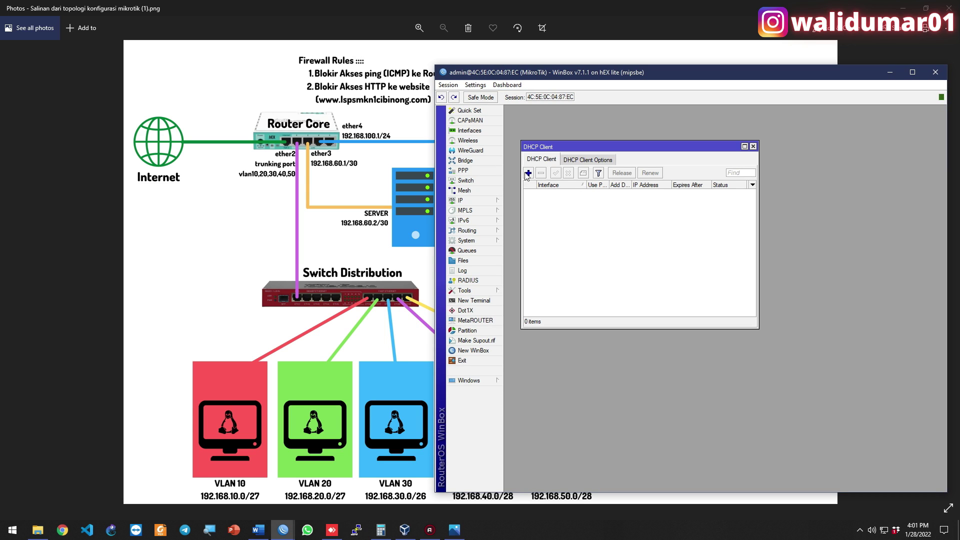
{"action": "left_click", "coordinate": [528, 173]}
{"action": "left_click", "coordinate": [628, 205]}
{"action": "left_click", "coordinate": [628, 205]}
{"action": "left_click", "coordinate": [718, 191]}
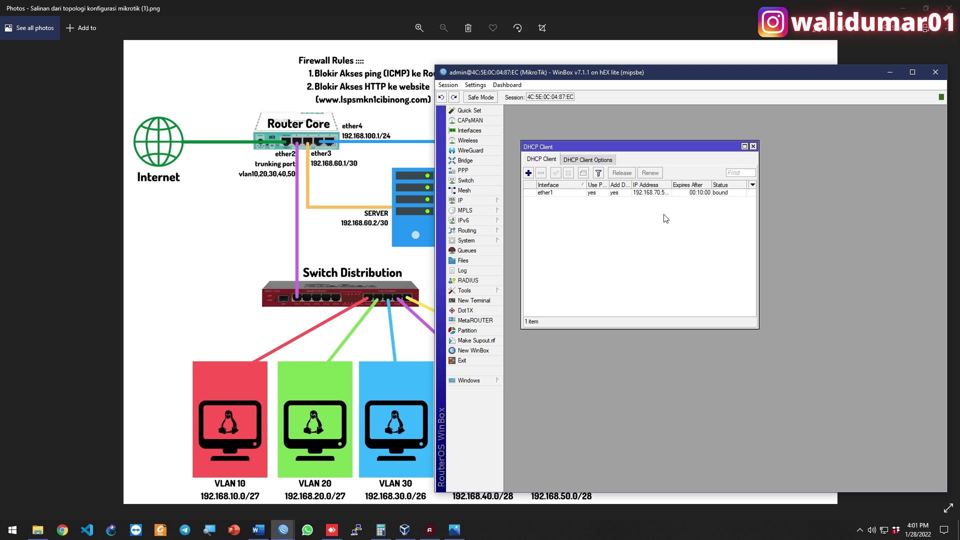
Log in to a new router terminal, ping google.com successfully, then close the terminal
{"action": "left_click", "coordinate": [452, 304]}
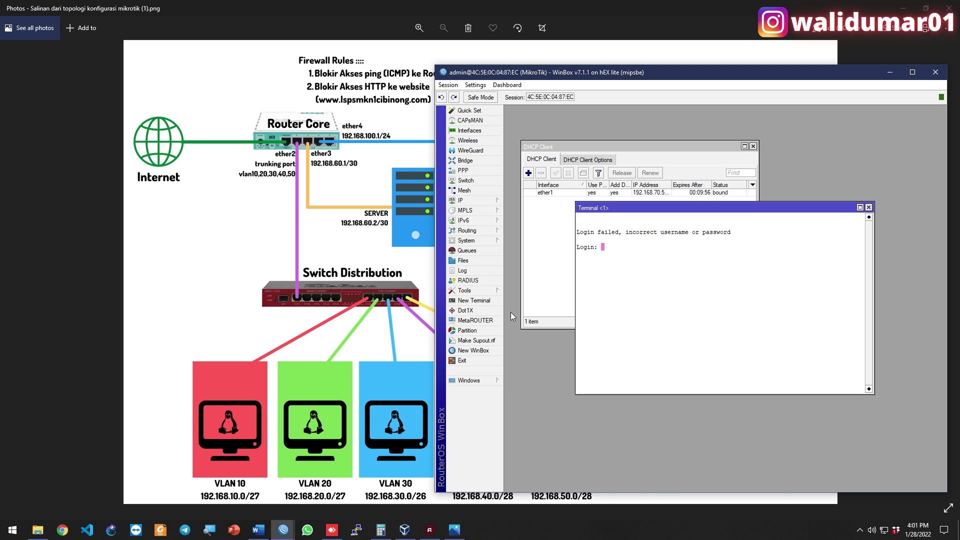
{"action": "type", "text": "admin"}
{"action": "key", "text": "Return"}
{"action": "key", "text": "Return"}
{"action": "type", "text": "ping google.com"}
{"action": "key", "text": "Return"}
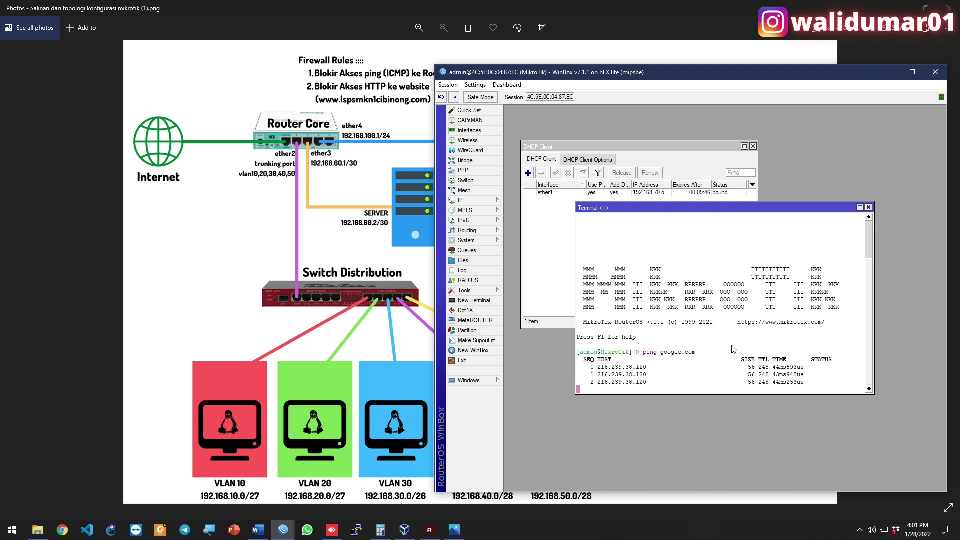
{"action": "left_click", "coordinate": [868, 208]}
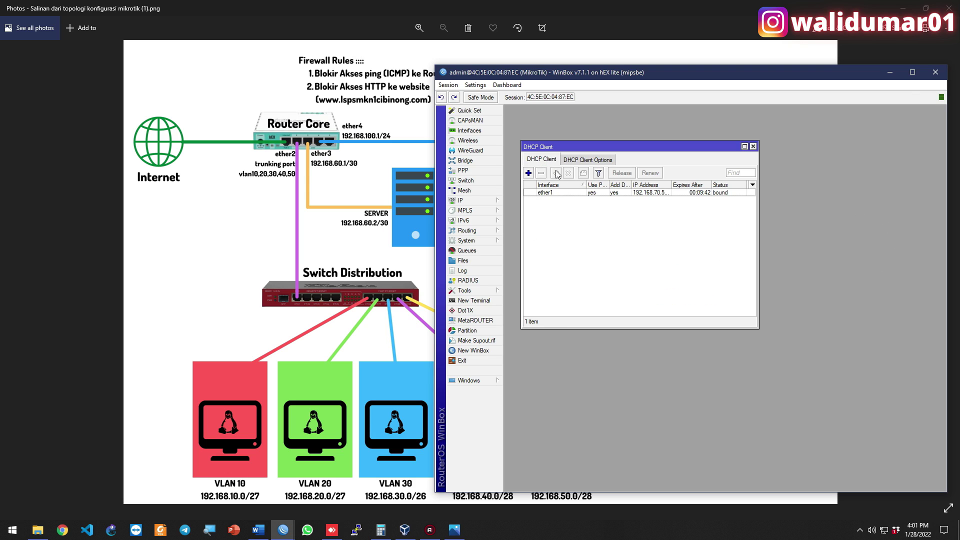
View the dynamic DNS servers 8.8.8.8/8.8.4.4 and the default route via 192.168.70.1
{"action": "left_click", "coordinate": [491, 203]}
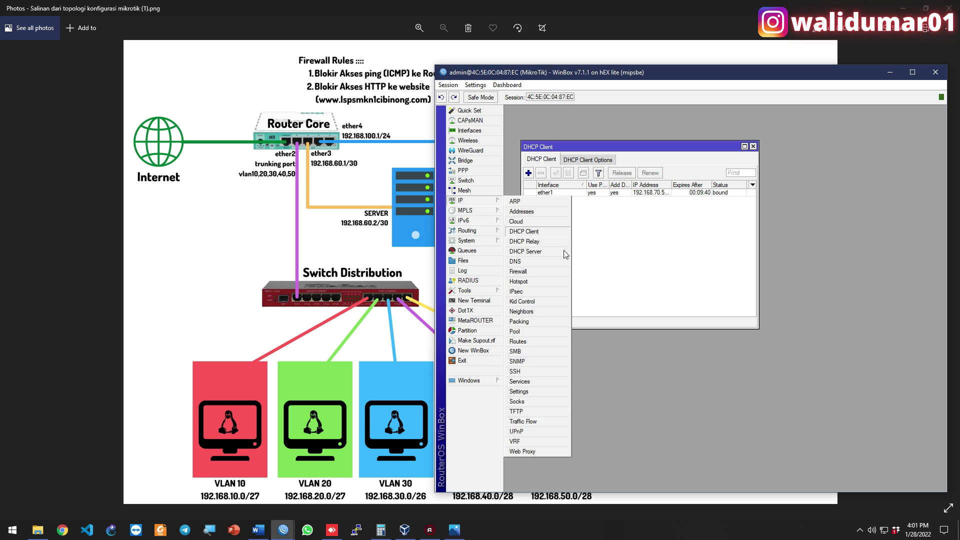
{"action": "left_click", "coordinate": [545, 261]}
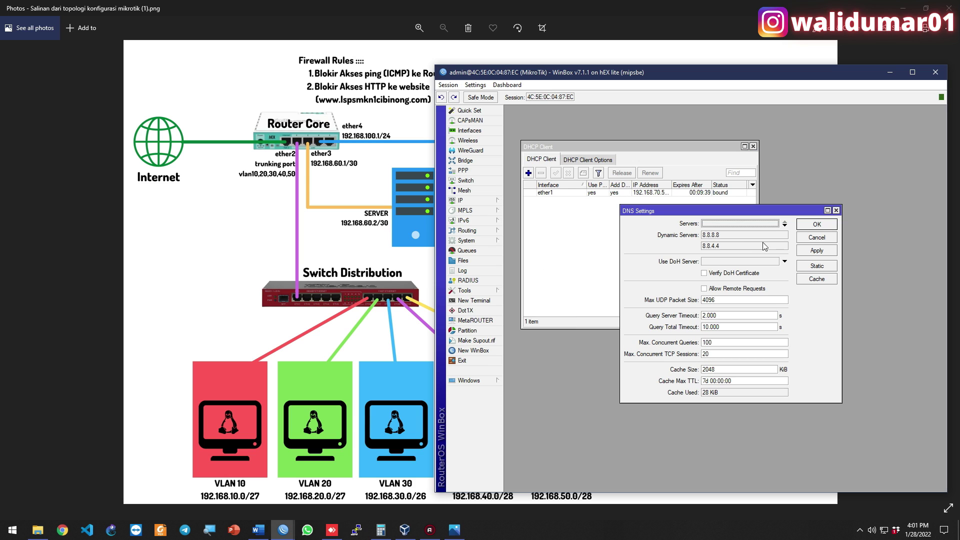
{"action": "left_click", "coordinate": [475, 201]}
{"action": "left_click", "coordinate": [534, 341]}
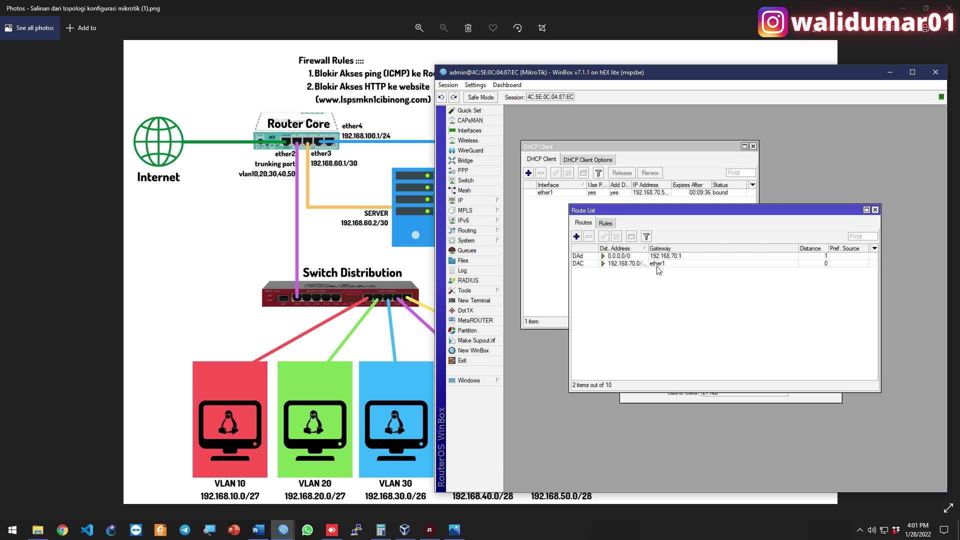
{"action": "left_click", "coordinate": [683, 256]}
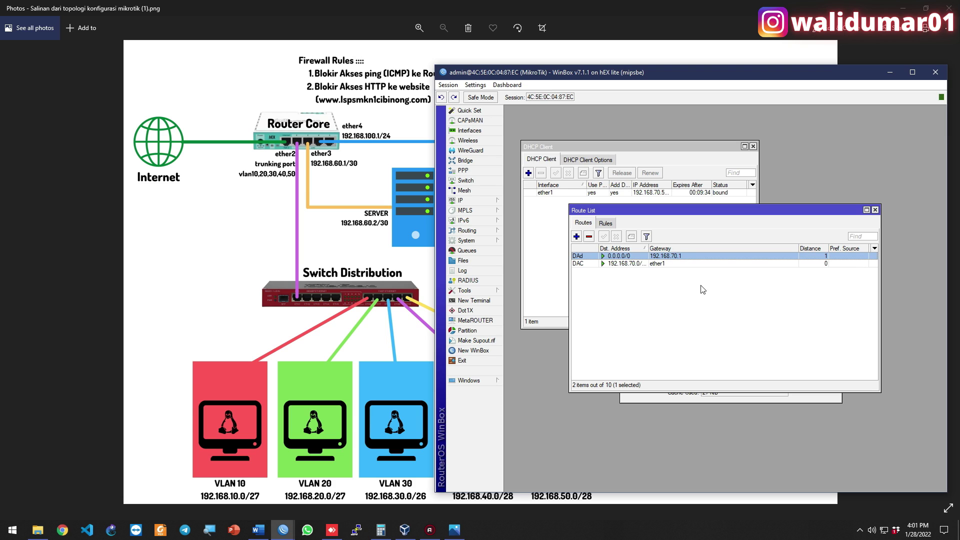
Close the DNS, Route List and DHCP Client windows
{"action": "left_click", "coordinate": [799, 397]}
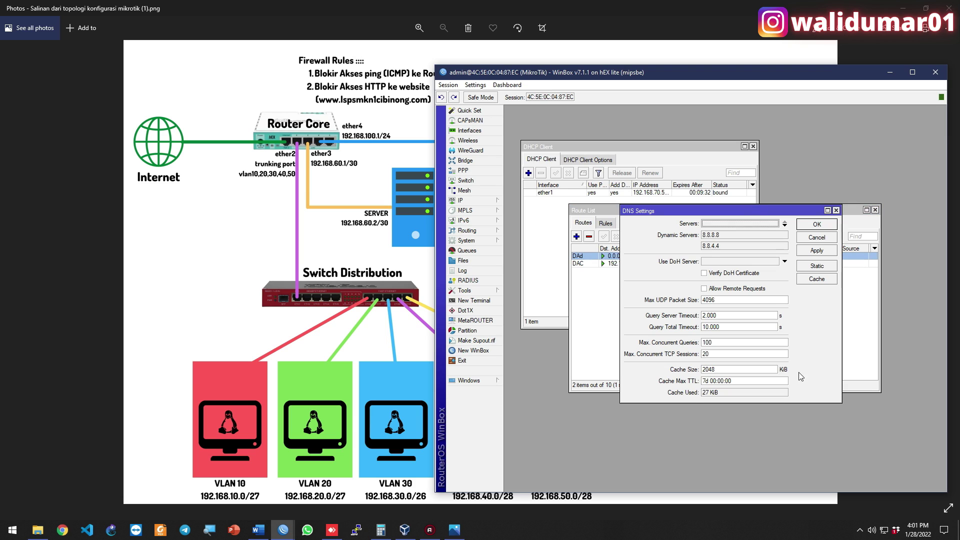
{"action": "left_click", "coordinate": [824, 239]}
{"action": "left_click", "coordinate": [685, 285]}
{"action": "left_click", "coordinate": [646, 258]}
{"action": "left_click", "coordinate": [652, 286]}
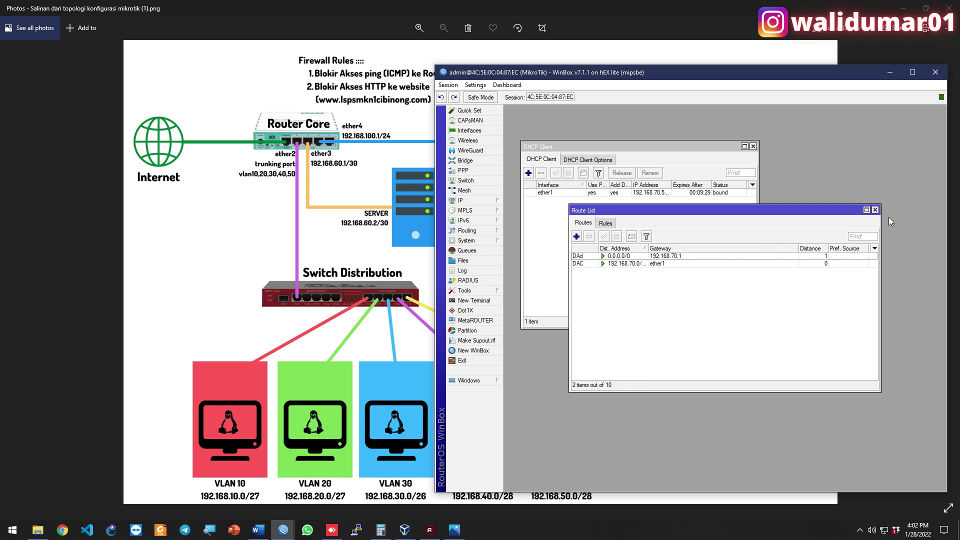
{"action": "left_click", "coordinate": [874, 210]}
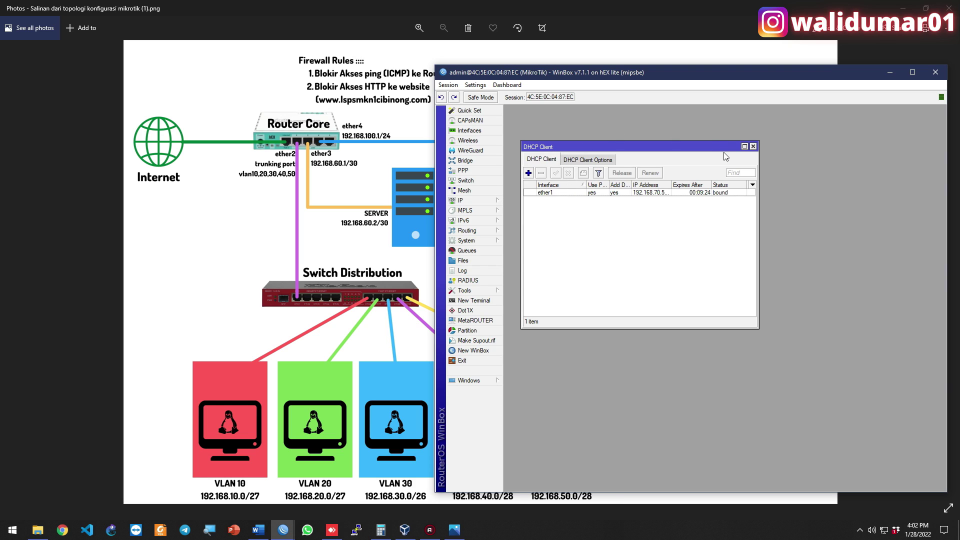
{"action": "left_click", "coordinate": [753, 146]}
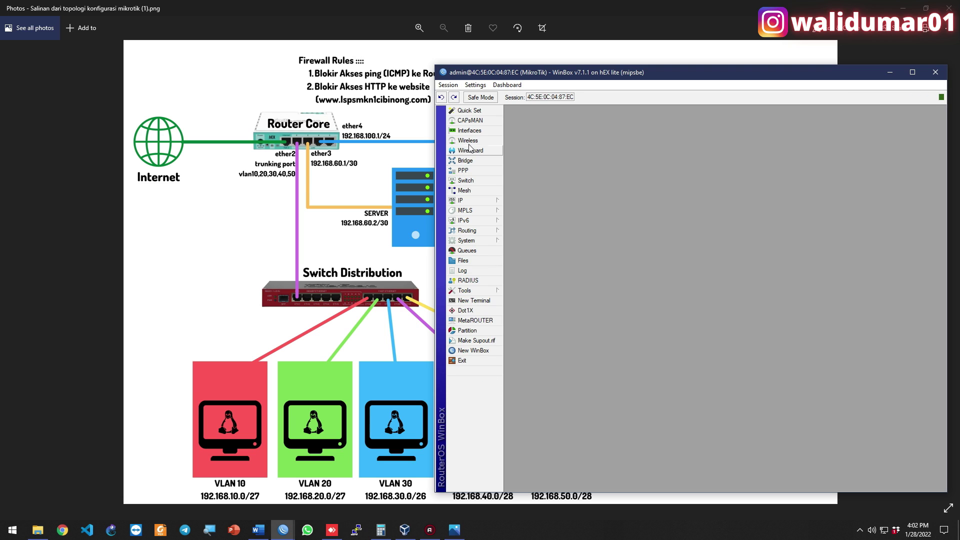
Rename ether1 to ether1-INTERNET and ether2 to ether2-VLAN TRUNKING in the Interface List
{"action": "left_click", "coordinate": [470, 131]}
{"action": "double_click", "coordinate": [583, 228]}
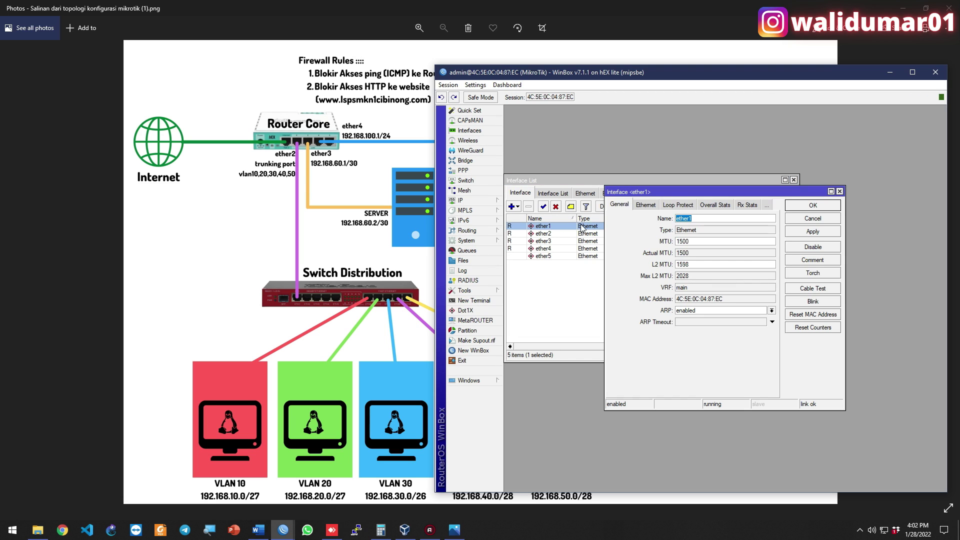
{"action": "key", "text": "Right"}
{"action": "key", "text": "Return"}
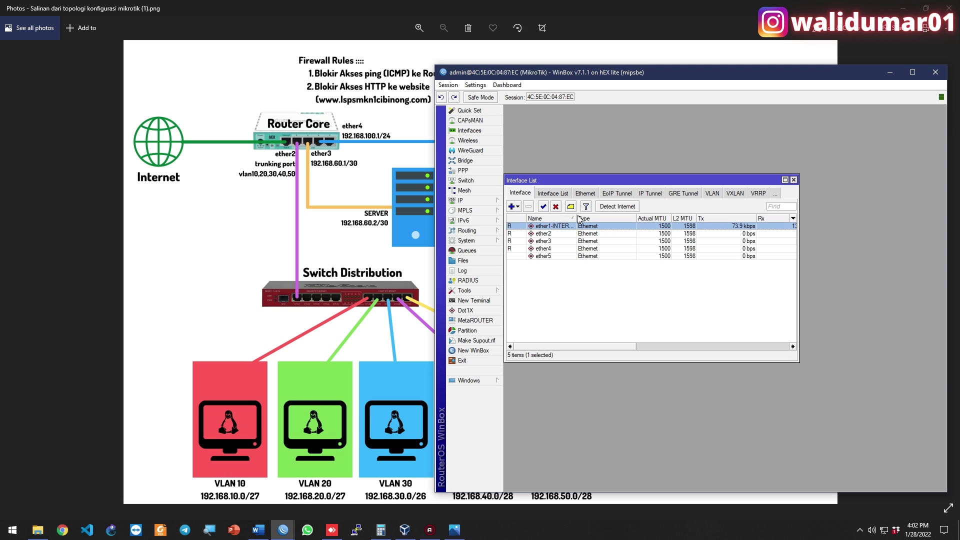
{"action": "left_click_drag", "start_coordinate": [576, 218], "coordinate": [596, 219]}
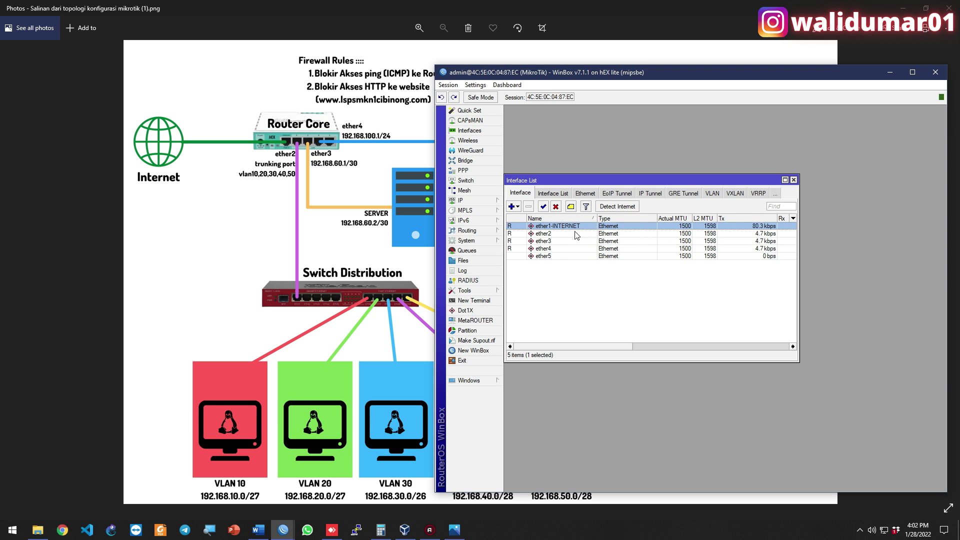
{"action": "double_click", "coordinate": [575, 233]}
{"action": "key", "text": "Right"}
{"action": "type", "text": "-VLAN "}
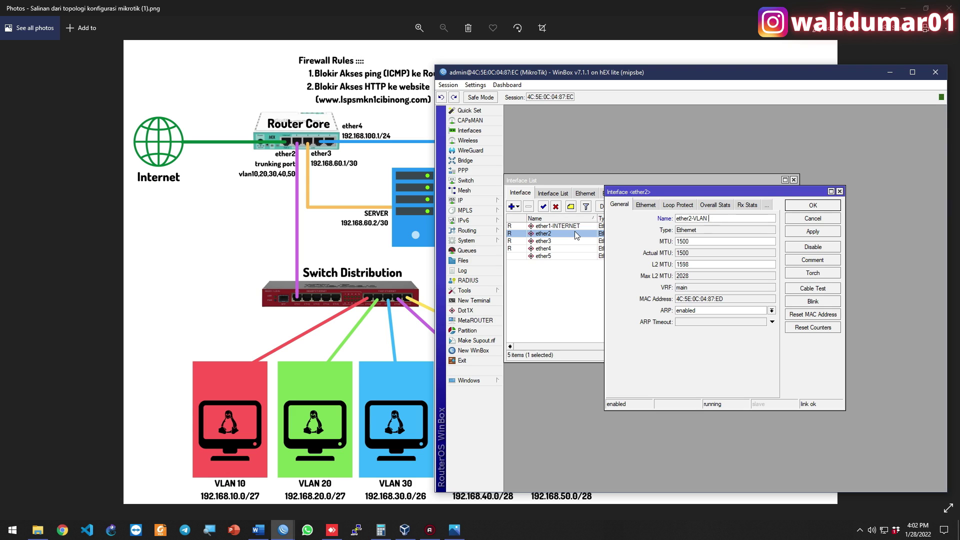
{"action": "type", "text": "TRUNKING"}
{"action": "key", "text": "Return"}
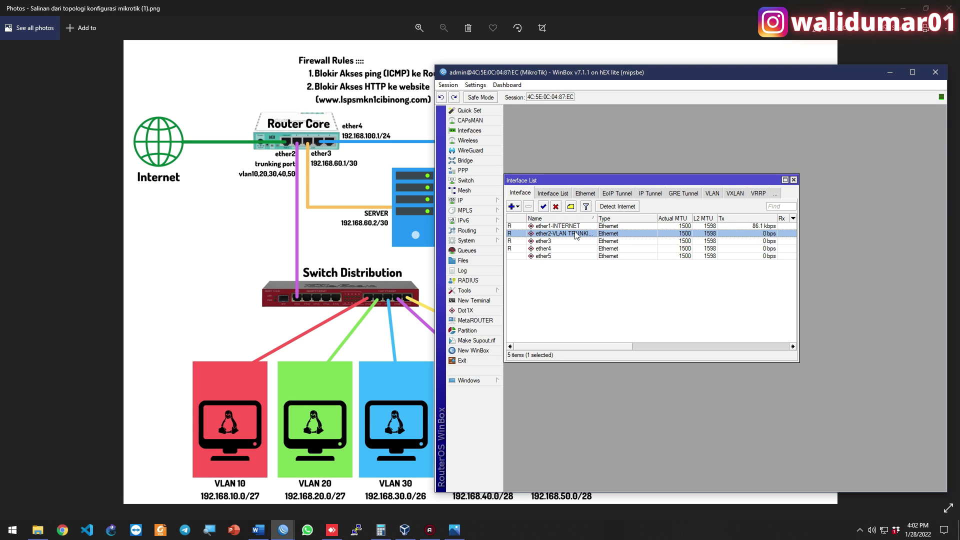
{"action": "left_click_drag", "start_coordinate": [596, 218], "coordinate": [618, 218]}
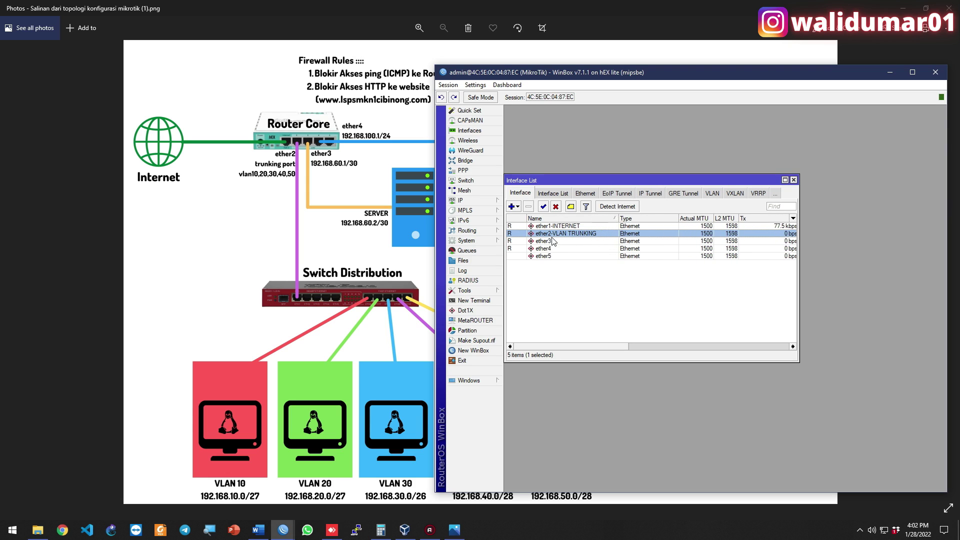
Rename ether3 to ether3-SERVER and ether4 to ether4-WIFI
{"action": "left_click", "coordinate": [552, 241]}
{"action": "double_click", "coordinate": [559, 241]}
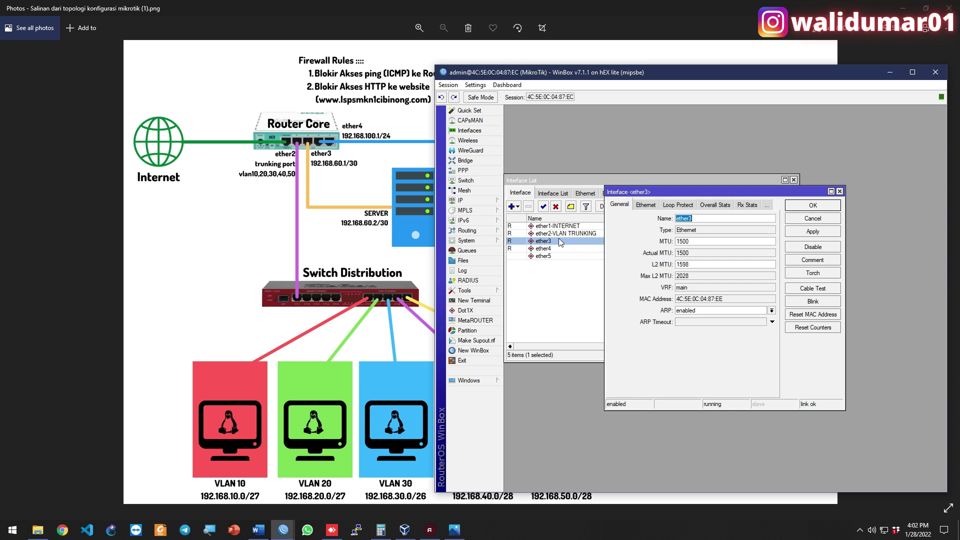
{"action": "key", "text": "End"}
{"action": "type", "text": "-SERVER"}
{"action": "key", "text": "Return"}
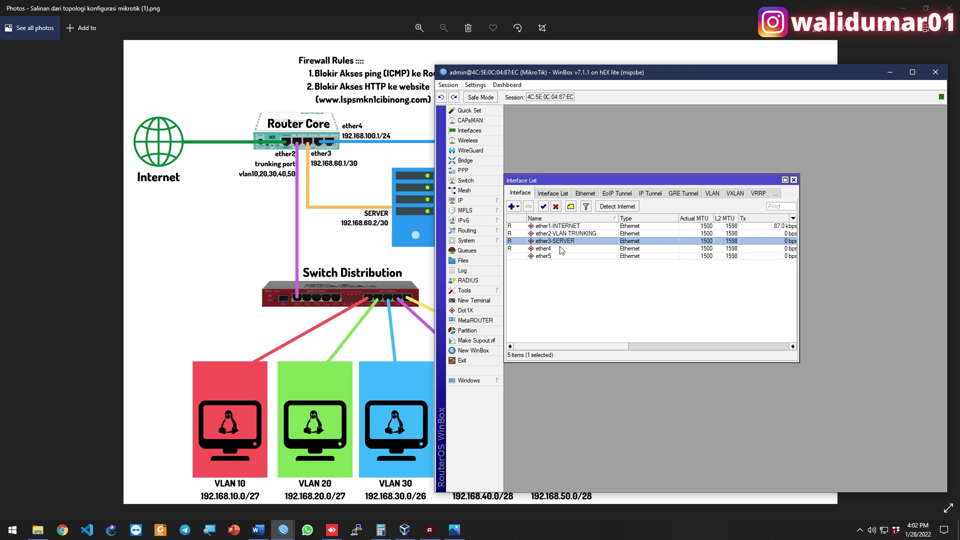
{"action": "double_click", "coordinate": [561, 248]}
{"action": "left_click", "coordinate": [716, 218]}
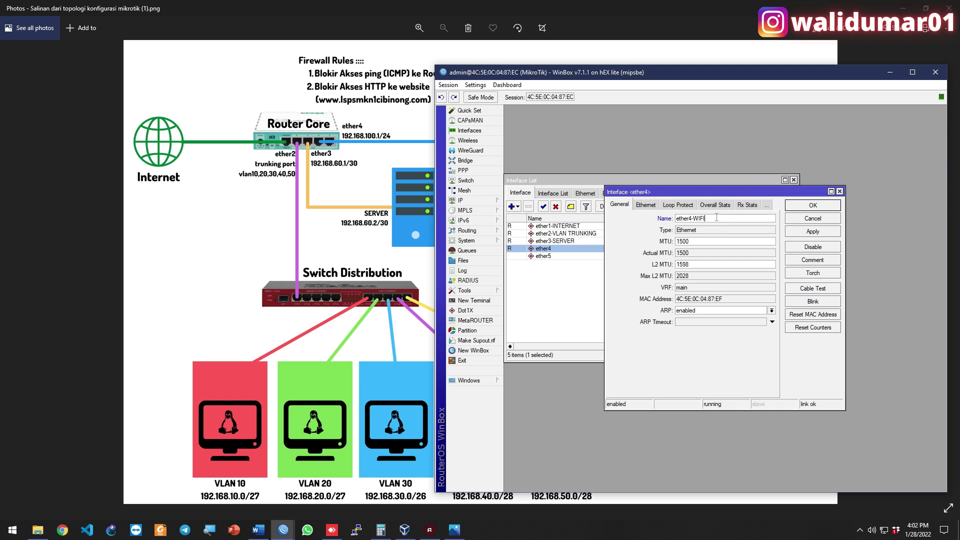
{"action": "key", "text": "Return"}
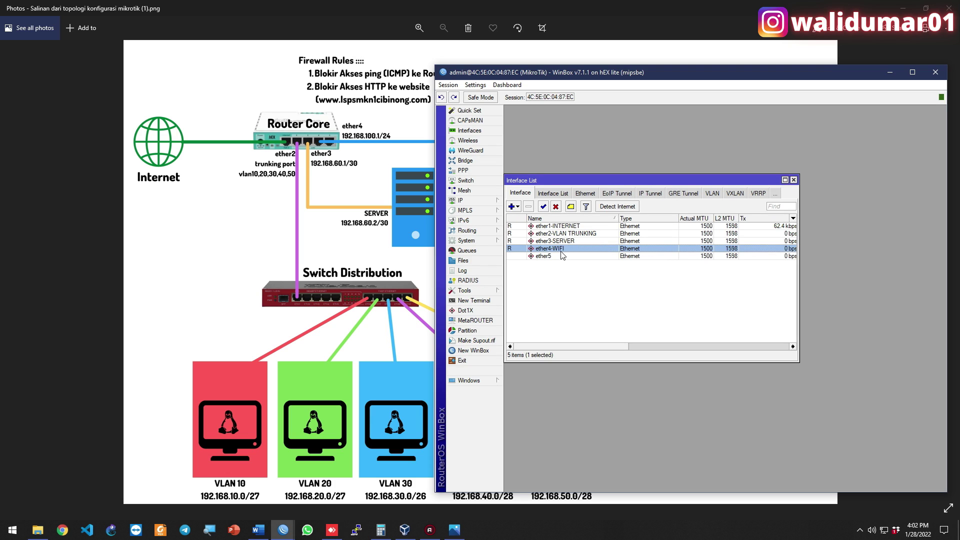
{"action": "left_click_drag", "start_coordinate": [553, 170], "coordinate": [557, 106]}
{"action": "left_click", "coordinate": [561, 226]}
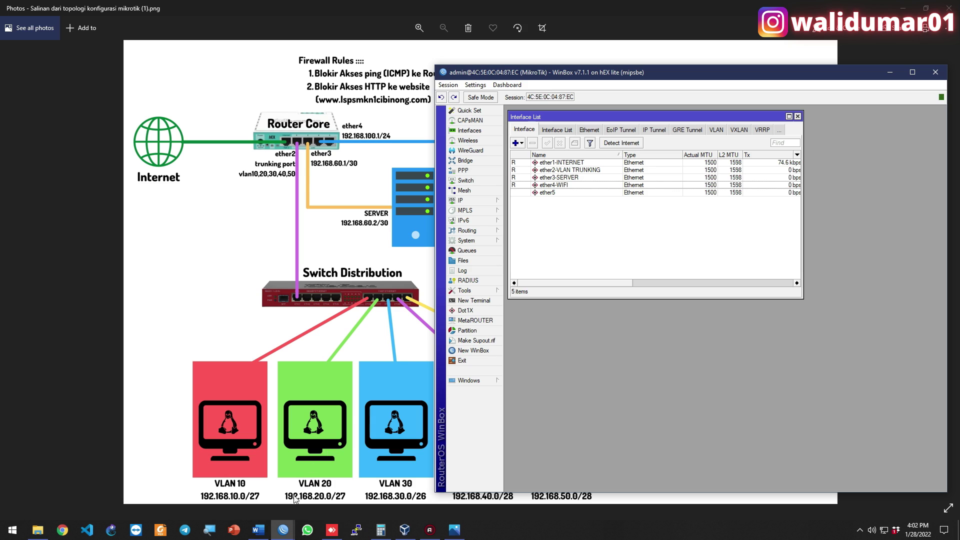
{"action": "left_click", "coordinate": [258, 530]}
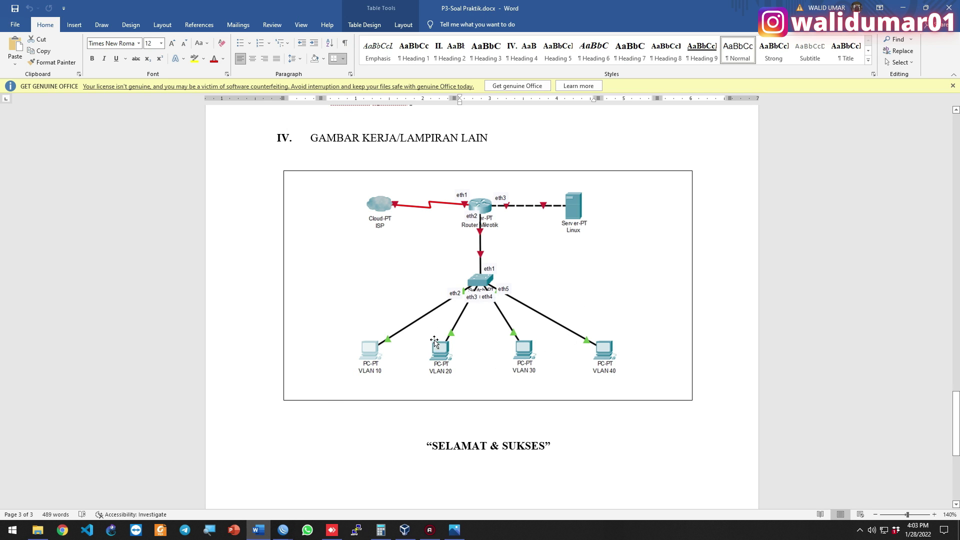
{"action": "left_click", "coordinate": [258, 530]}
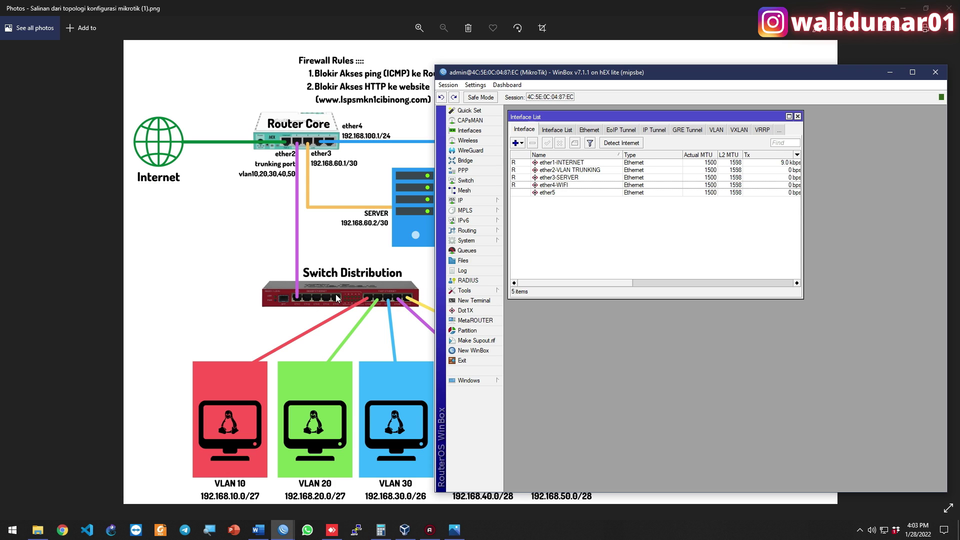
{"action": "left_click", "coordinate": [382, 293]}
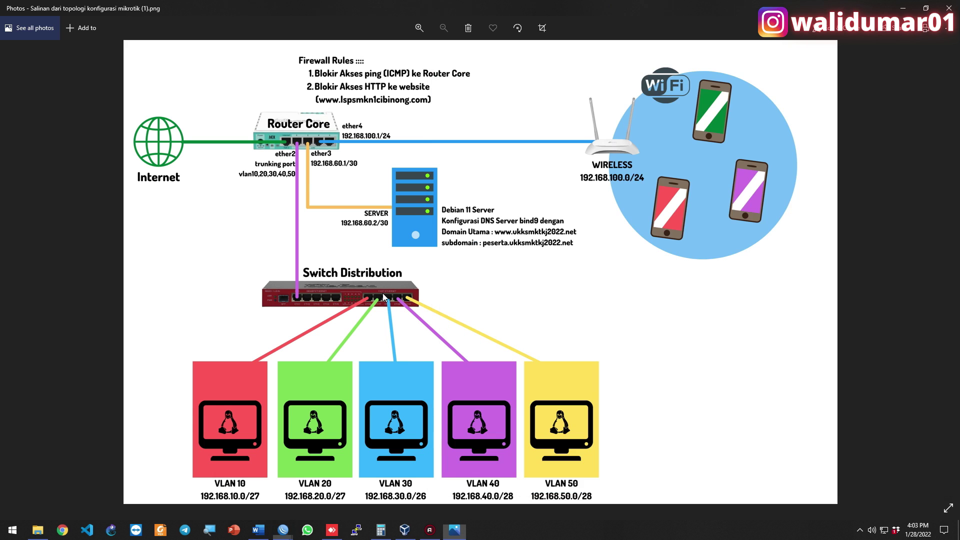
{"action": "scroll", "coordinate": [382, 293], "scroll_direction": "up", "scroll_amount": 3}
{"action": "scroll", "coordinate": [383, 293], "scroll_direction": "down", "scroll_amount": 4}
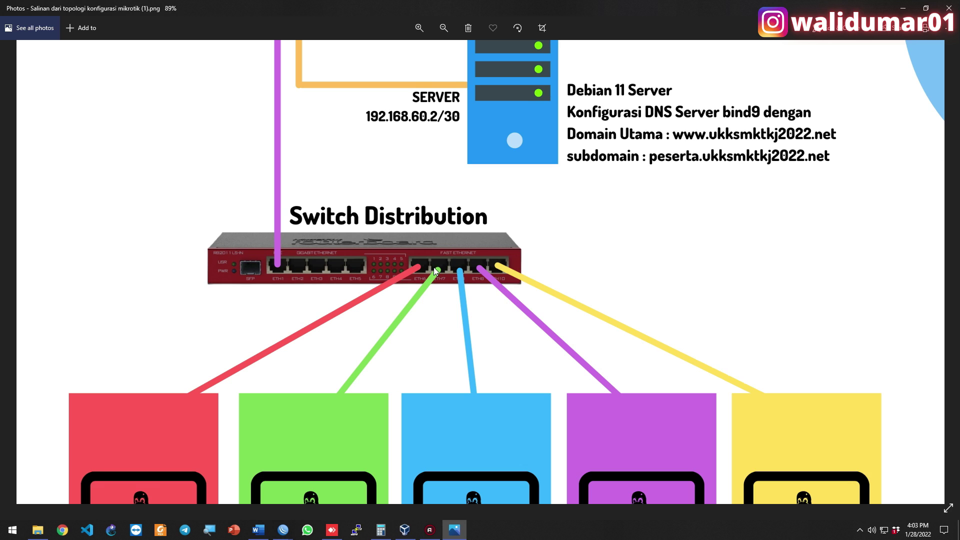
{"action": "key", "text": "alt+Tab"}
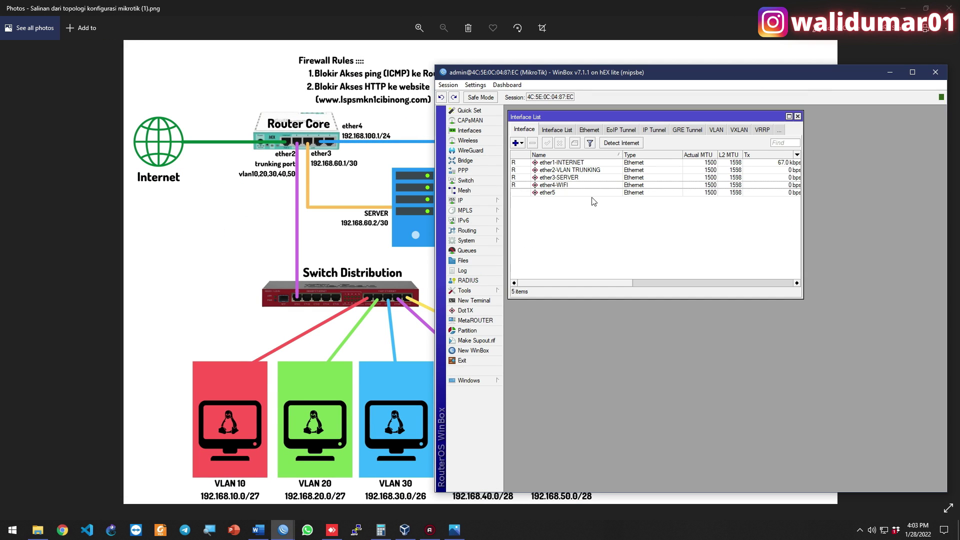
Create VLAN-10 (ID 10) and VLAN-20 (ID 20) on ether2-VLAN TRUNKING
{"action": "left_click", "coordinate": [520, 143]}
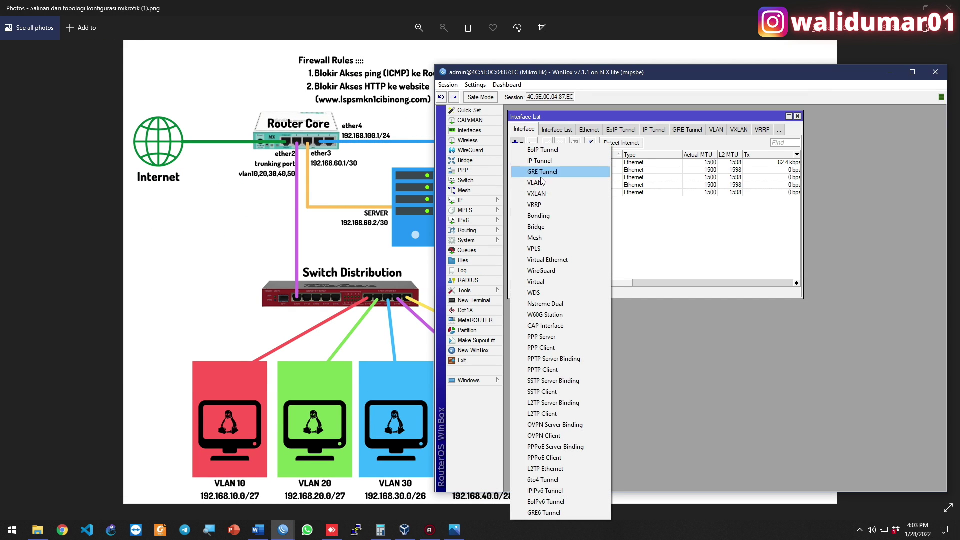
{"action": "left_click", "coordinate": [548, 186]}
{"action": "type", "text": "VLAN-10"}
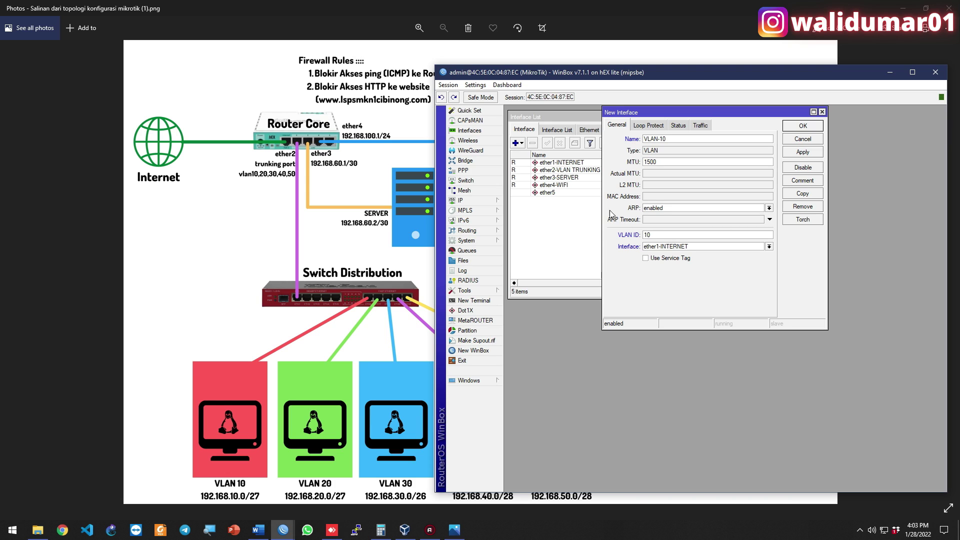
{"action": "left_click", "coordinate": [674, 247]}
{"action": "left_click", "coordinate": [675, 259]}
{"action": "left_click", "coordinate": [801, 129]}
{"action": "left_click", "coordinate": [517, 144]}
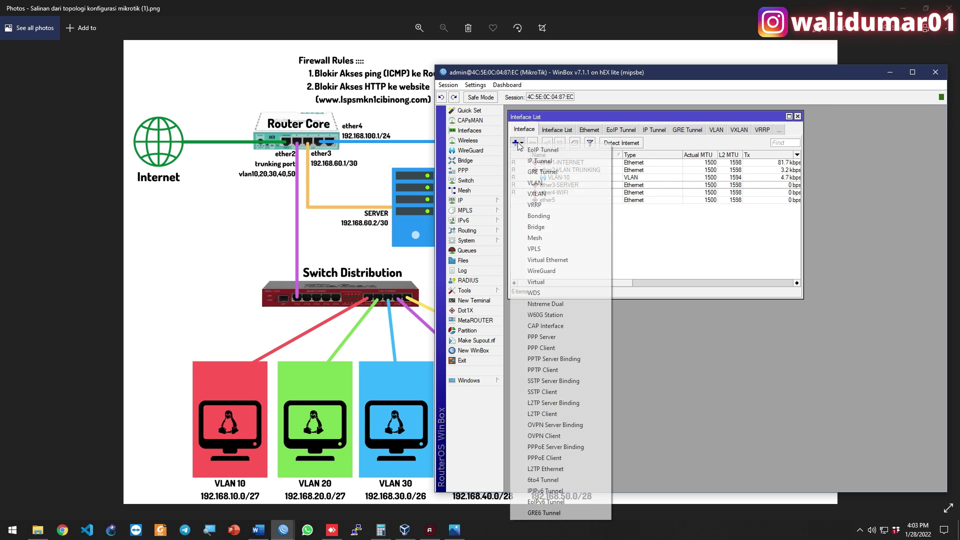
{"action": "left_click", "coordinate": [535, 184]}
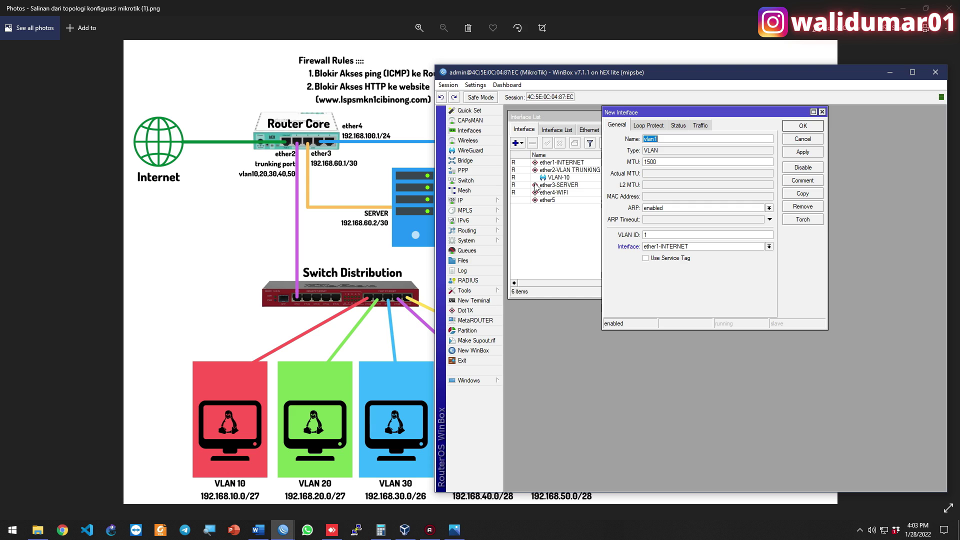
{"action": "type", "text": "VLAN-20"}
{"action": "left_click", "coordinate": [677, 235]}
{"action": "key", "text": "Tab"}
{"action": "key", "text": "Down"}
{"action": "key", "text": "Down"}
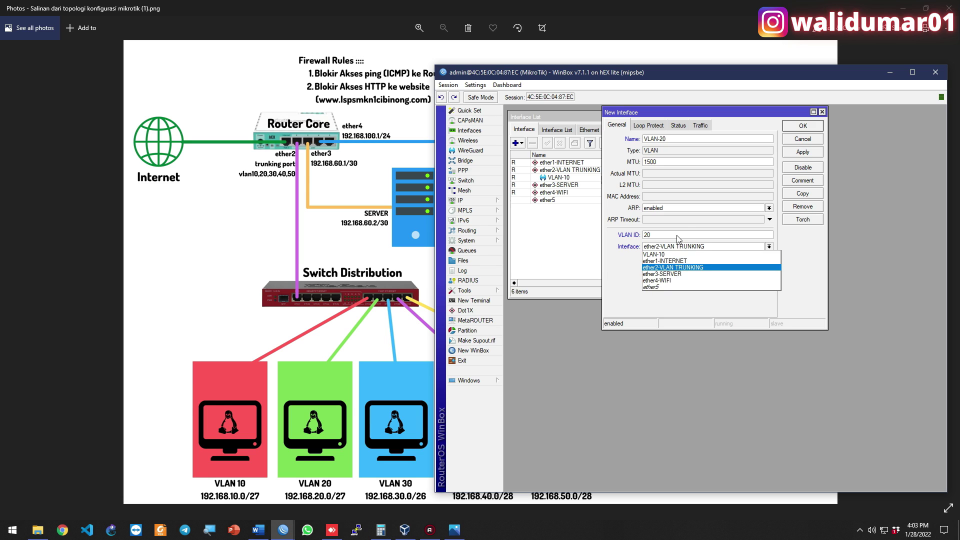
{"action": "key", "text": "Return"}
{"action": "key", "text": "Return"}
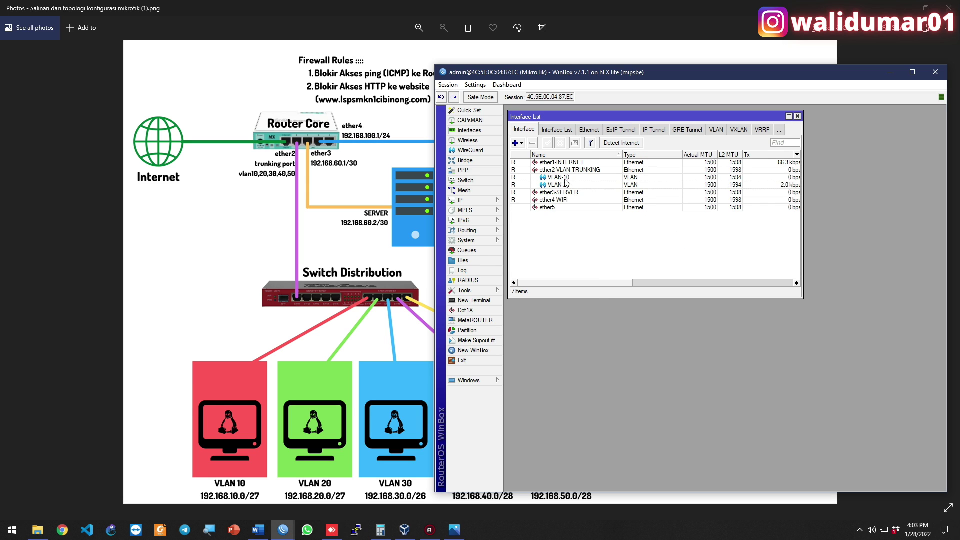
Create VLAN-30 (ID 30) and VLAN-40 (ID 40) on ether2-VLAN TRUNKING
{"action": "left_click", "coordinate": [521, 144]}
{"action": "left_click", "coordinate": [530, 185]}
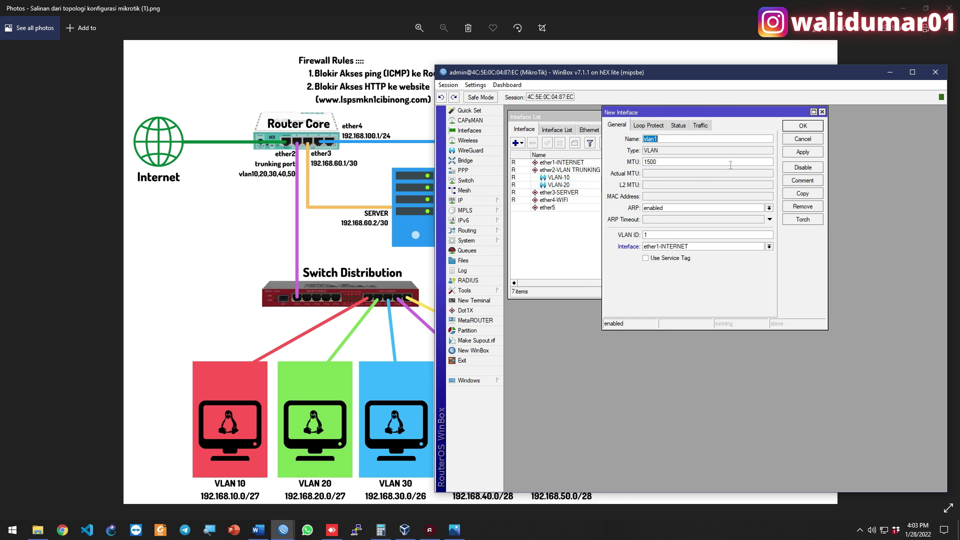
{"action": "type", "text": "VLAN-30"}
{"action": "left_click", "coordinate": [682, 247]}
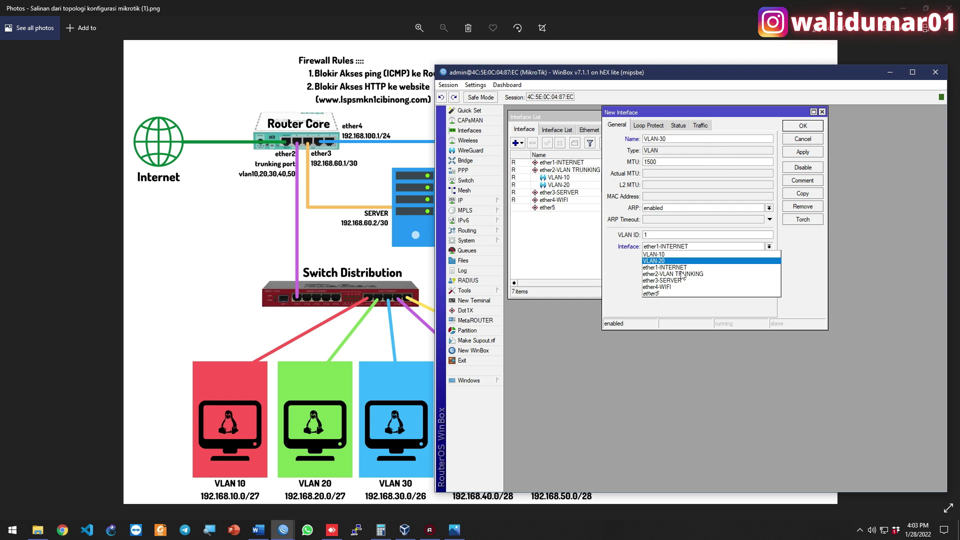
{"action": "left_click", "coordinate": [670, 246]}
{"action": "scroll", "coordinate": [670, 246], "scroll_direction": "down", "scroll_amount": 1}
{"action": "left_click", "coordinate": [665, 233]}
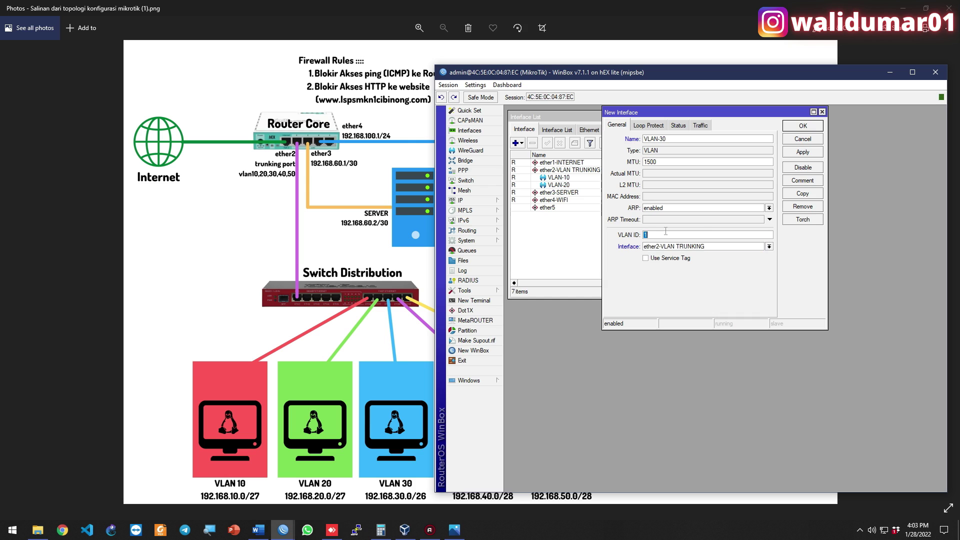
{"action": "type", "text": "0"}
{"action": "key", "text": "Return"}
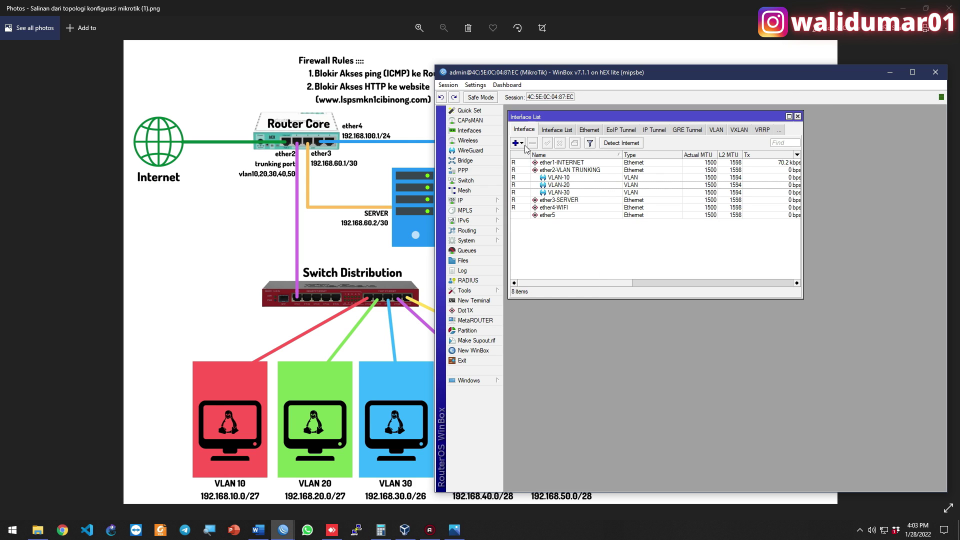
{"action": "left_click", "coordinate": [516, 143]}
{"action": "left_click", "coordinate": [558, 180]}
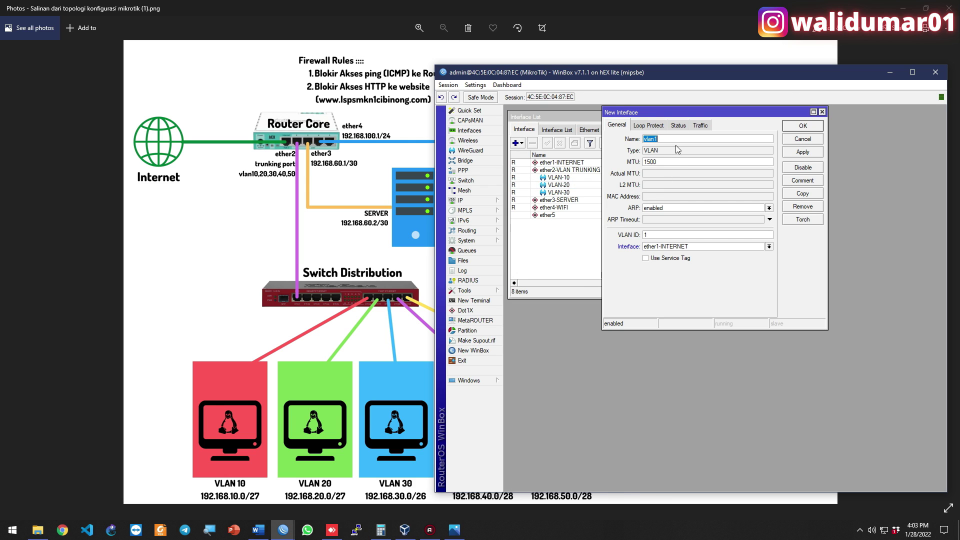
{"action": "type", "text": "V"}
{"action": "key", "text": "Tab"}
{"action": "key", "text": "Down"}
{"action": "key", "text": "Down"}
{"action": "key", "text": "Return"}
{"action": "key", "text": "Return"}
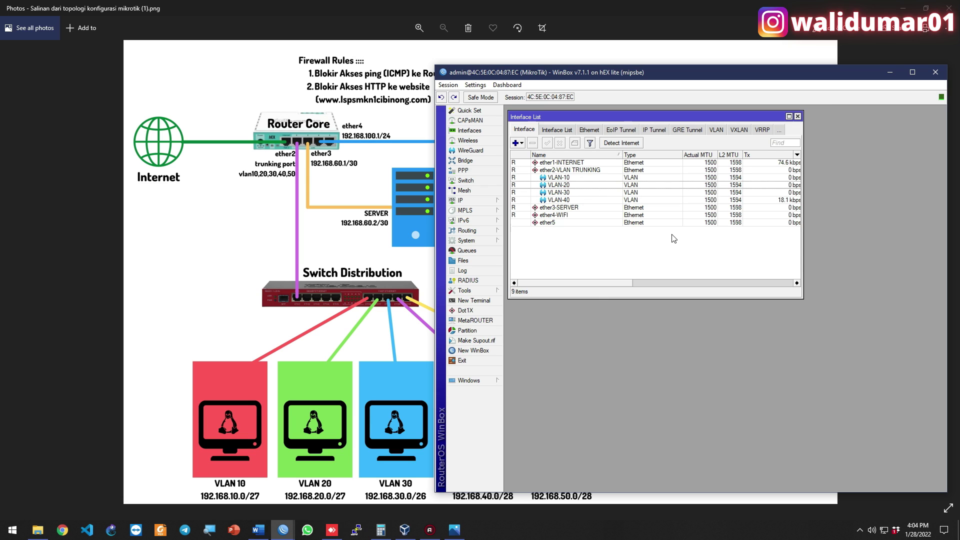
Create VLAN-50 with VLAN ID 50 on ether2-VLAN TRUNKING
{"action": "left_click", "coordinate": [516, 143]}
{"action": "left_click", "coordinate": [550, 183]}
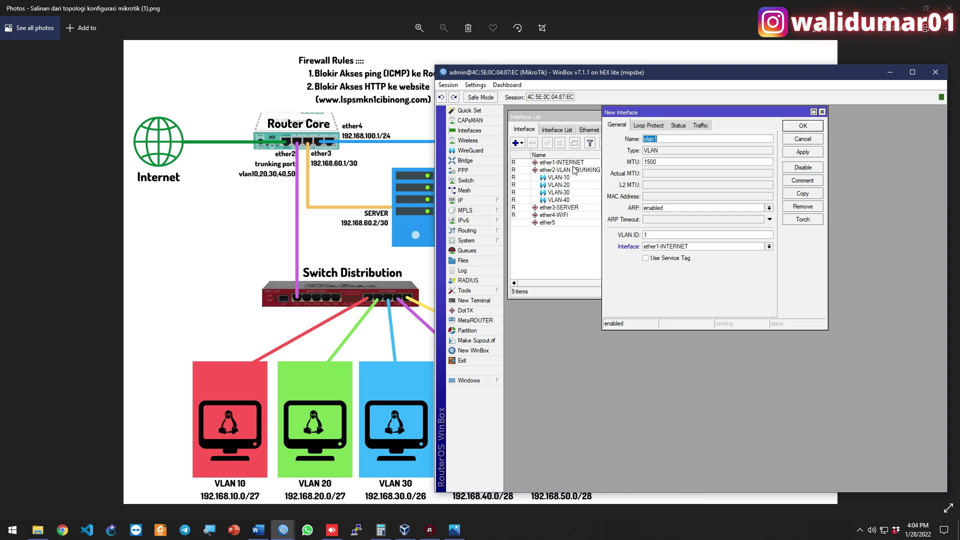
{"action": "left_click", "coordinate": [649, 247]}
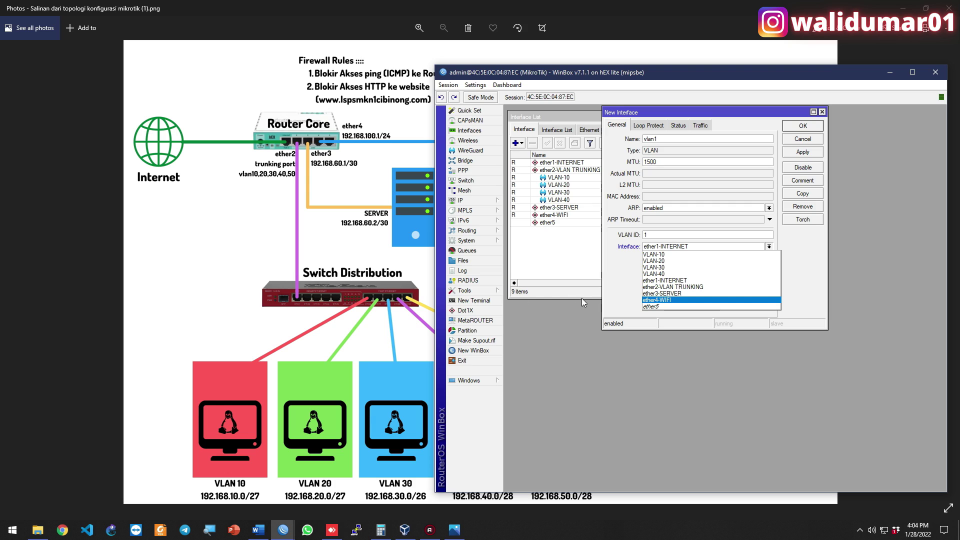
{"action": "left_click", "coordinate": [667, 287]}
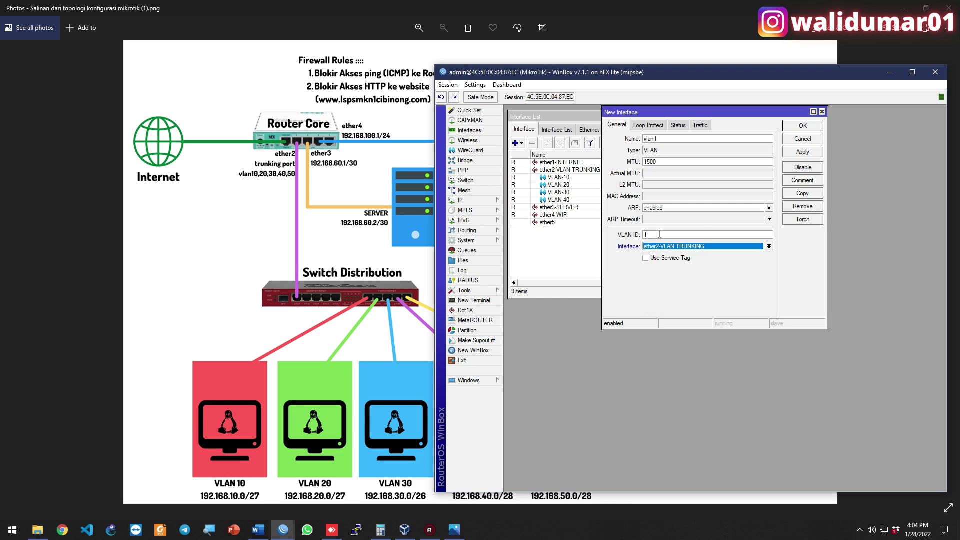
{"action": "double_click", "coordinate": [659, 234]}
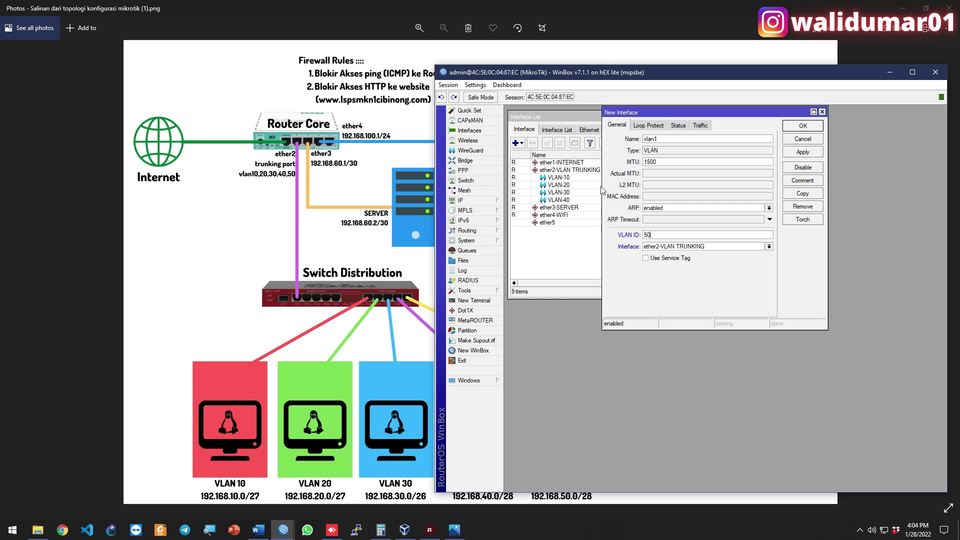
{"action": "double_click", "coordinate": [670, 138]}
{"action": "type", "text": "V"}
{"action": "key", "text": "Return"}
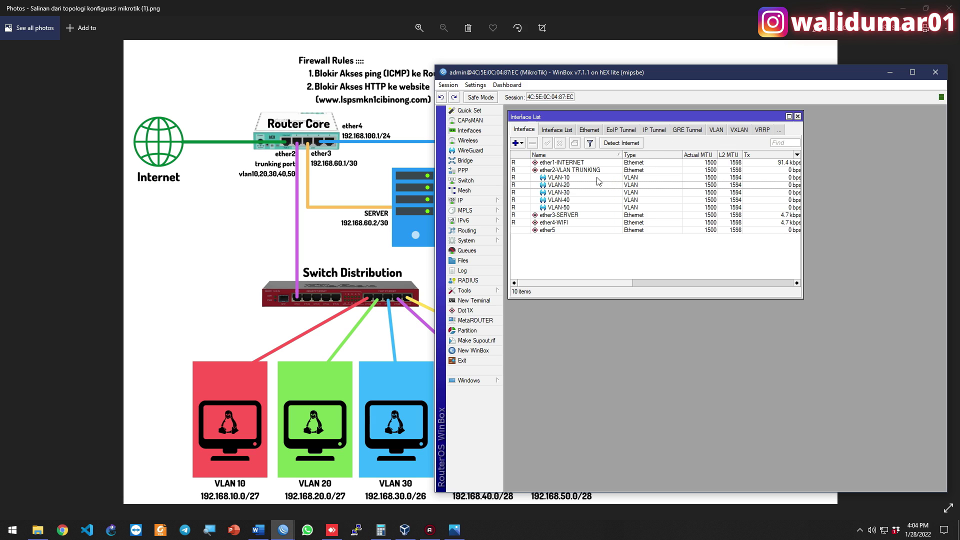
Review the settings of VLAN-10 through VLAN-50, then close all router windows
{"action": "double_click", "coordinate": [598, 179]}
{"action": "double_click", "coordinate": [559, 185]}
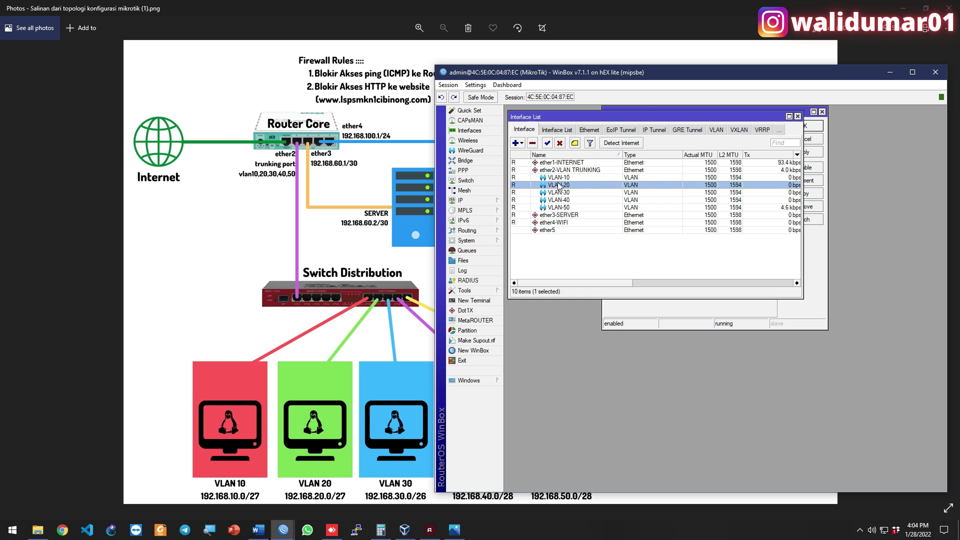
{"action": "double_click", "coordinate": [560, 193]}
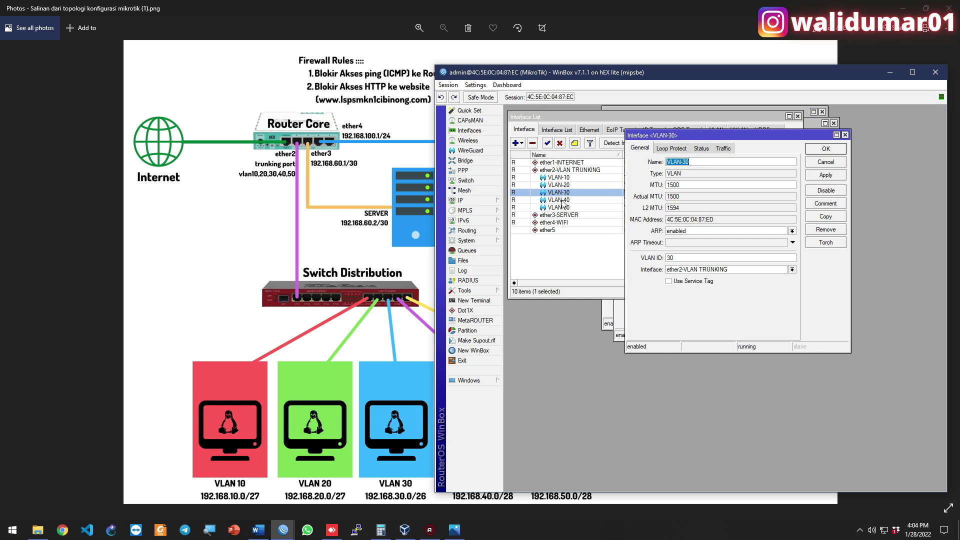
{"action": "double_click", "coordinate": [560, 200]}
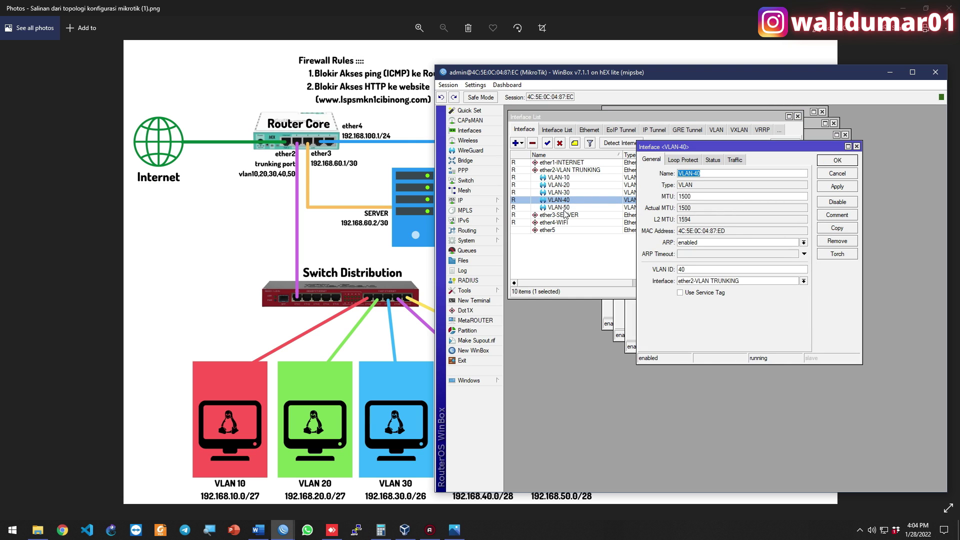
{"action": "double_click", "coordinate": [560, 207]}
{"action": "left_click", "coordinate": [448, 85]}
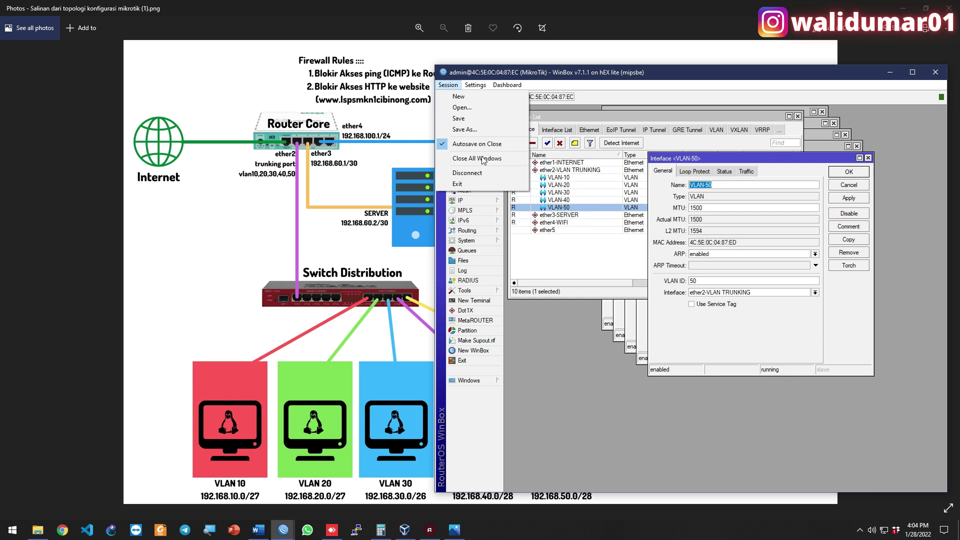
{"action": "left_click", "coordinate": [481, 159]}
{"action": "left_click", "coordinate": [470, 131]}
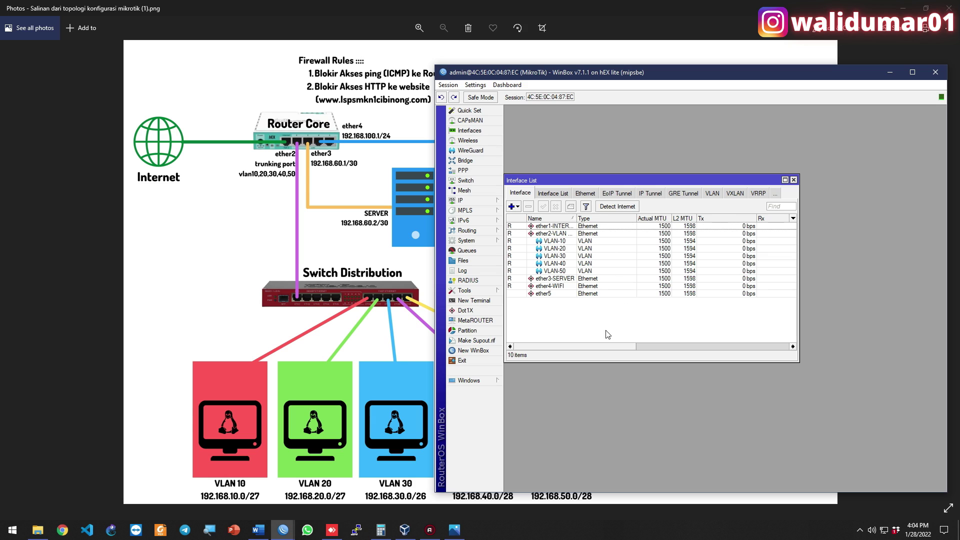
Add gateway address 192.168.10.1/27 on VLAN-10 in the IP address list
{"action": "left_click", "coordinate": [500, 200]}
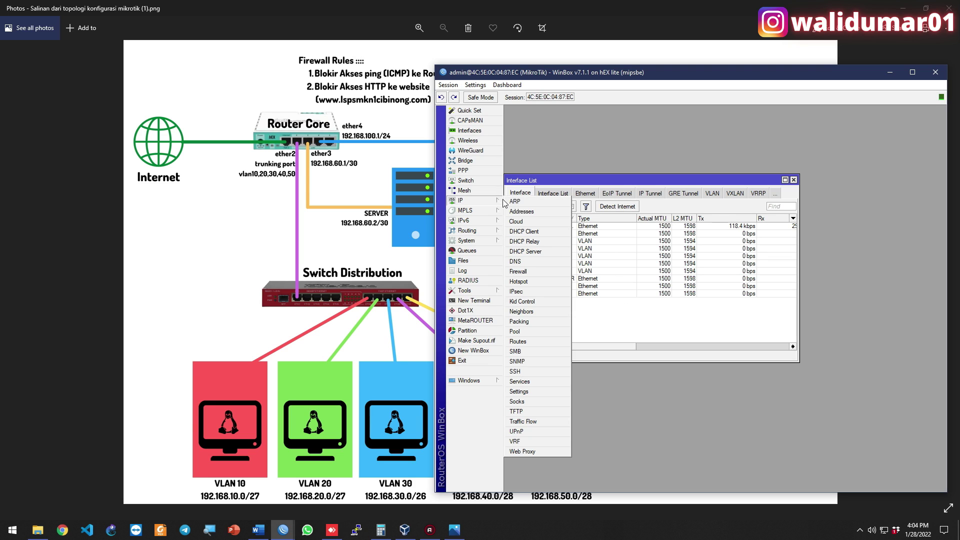
{"action": "left_click", "coordinate": [531, 212]}
{"action": "left_click_drag", "start_coordinate": [554, 196], "coordinate": [615, 128]}
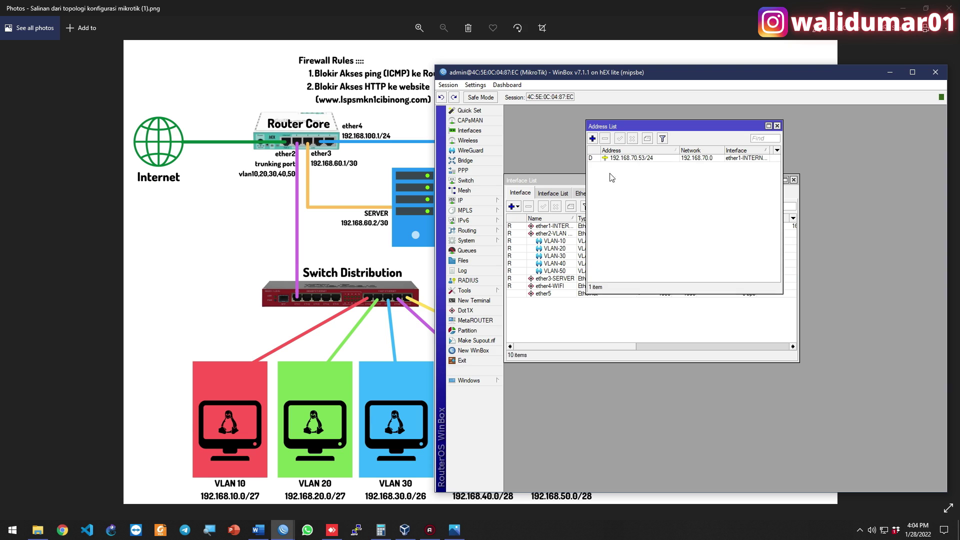
{"action": "left_click", "coordinate": [593, 139]}
{"action": "type", "text": "192.168.10.1/2"}
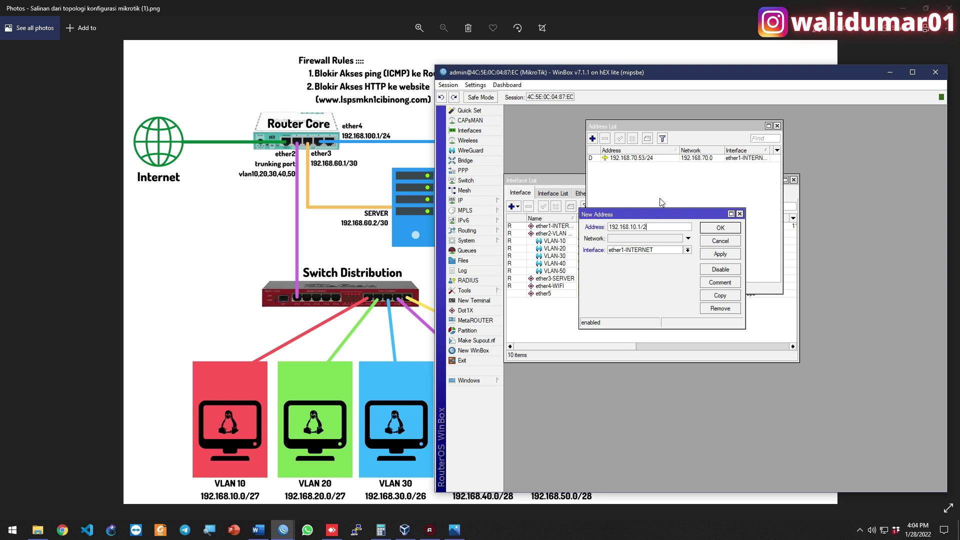
{"action": "key", "text": "Tab"}
{"action": "key", "text": "Tab"}
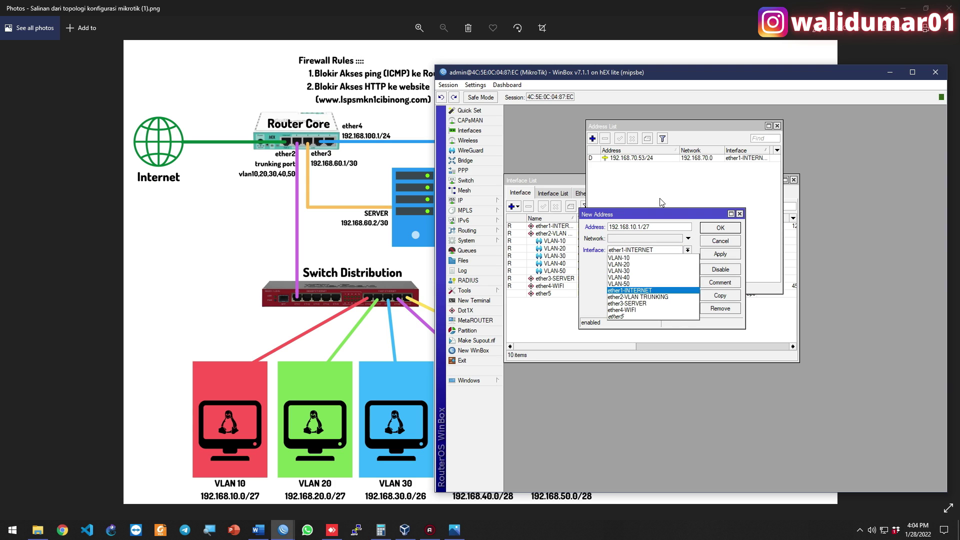
{"action": "key", "text": "Up"}
{"action": "key", "text": "Up"}
{"action": "key", "text": "Up"}
{"action": "key", "text": "Up"}
{"action": "key", "text": "Up"}
{"action": "key", "text": "Return"}
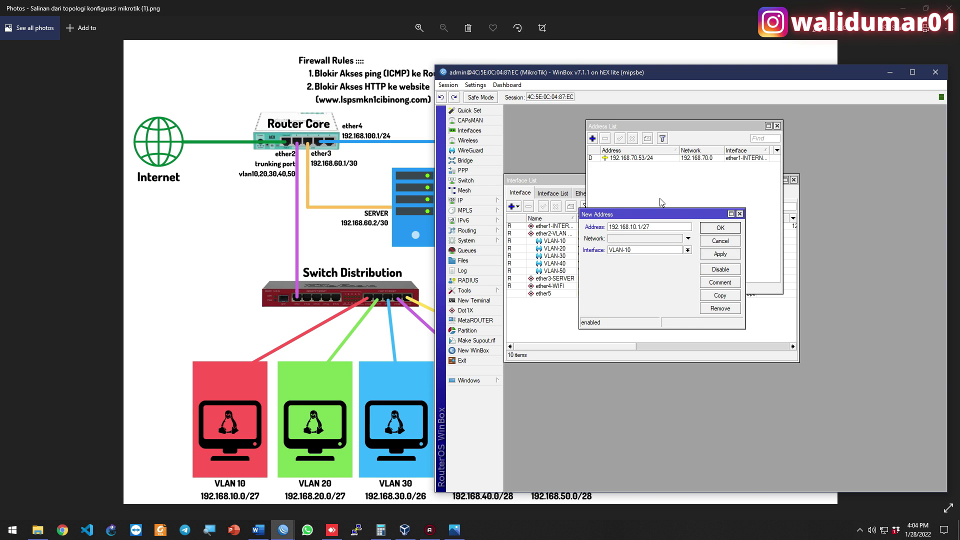
{"action": "key", "text": "Return"}
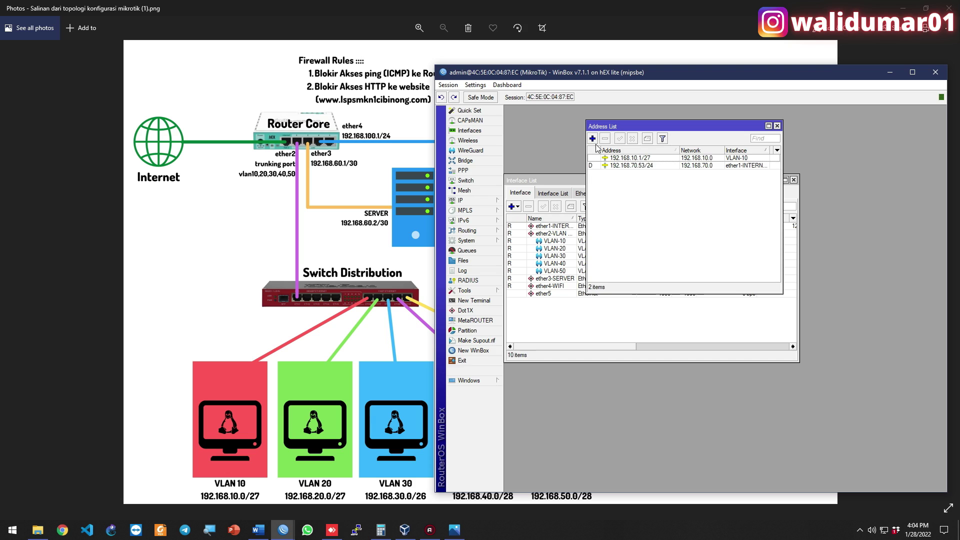
Add 192.168.20.1/27 on VLAN-20 and 192.168.30.1/26 on VLAN-30
{"action": "left_click", "coordinate": [595, 144]}
{"action": "type", "text": "192.168.20.1/"}
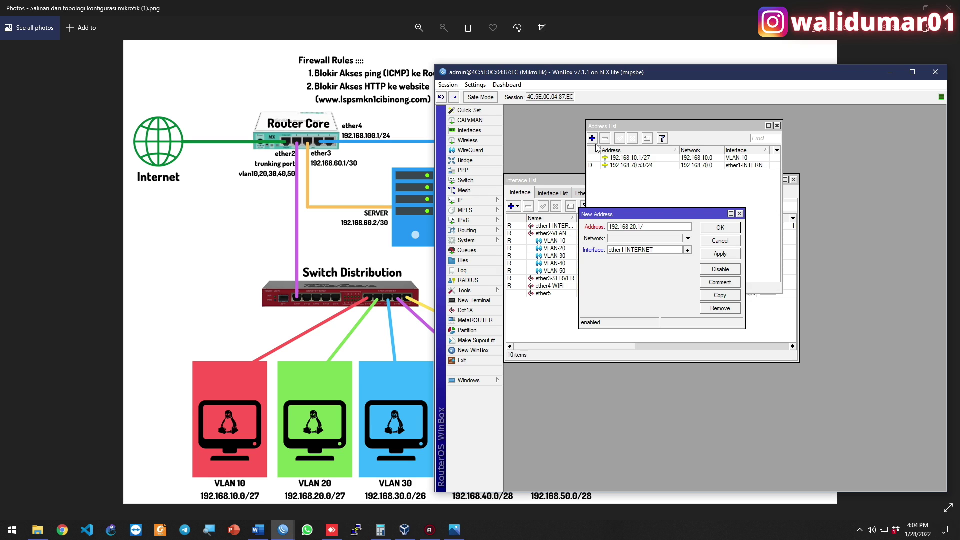
{"action": "type", "text": "27"}
{"action": "key", "text": "Tab"}
{"action": "key", "text": "Tab"}
{"action": "key", "text": "alt+Down"}
{"action": "key", "text": "Down"}
{"action": "key", "text": "Up"}
{"action": "key", "text": "Up"}
{"action": "key", "text": "Up"}
{"action": "key", "text": "Up"}
{"action": "key", "text": "Up"}
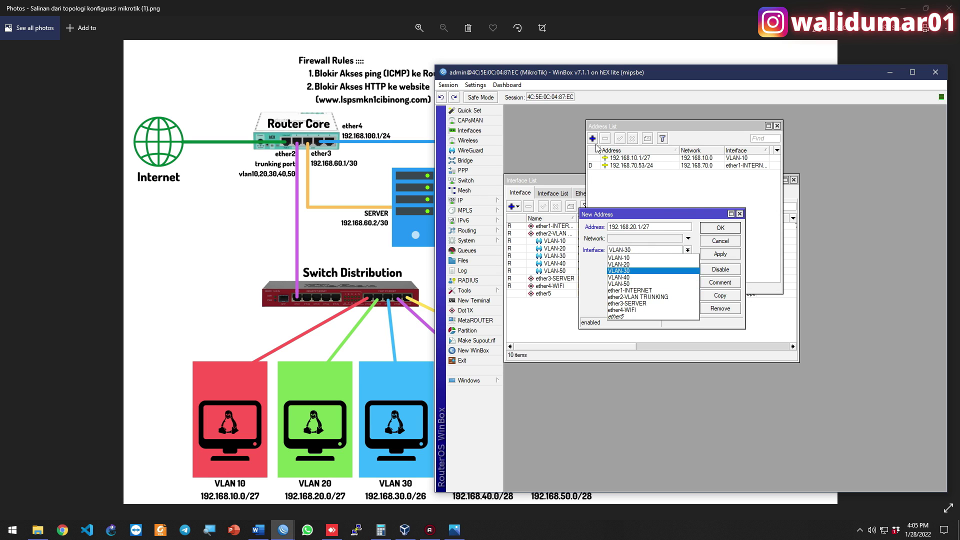
{"action": "key", "text": "Return"}
{"action": "key", "text": "Return"}
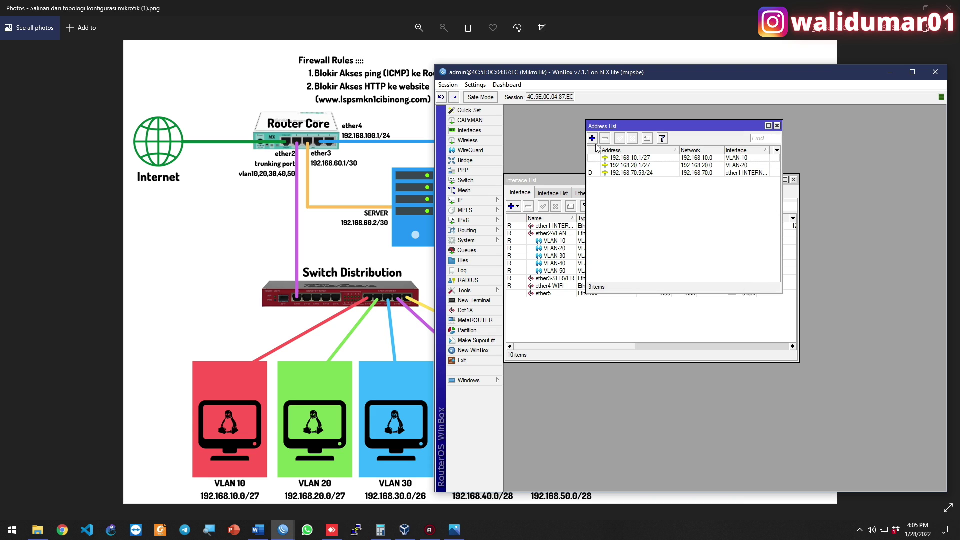
{"action": "left_click", "coordinate": [595, 144]}
{"action": "type", "text": "192.168."}
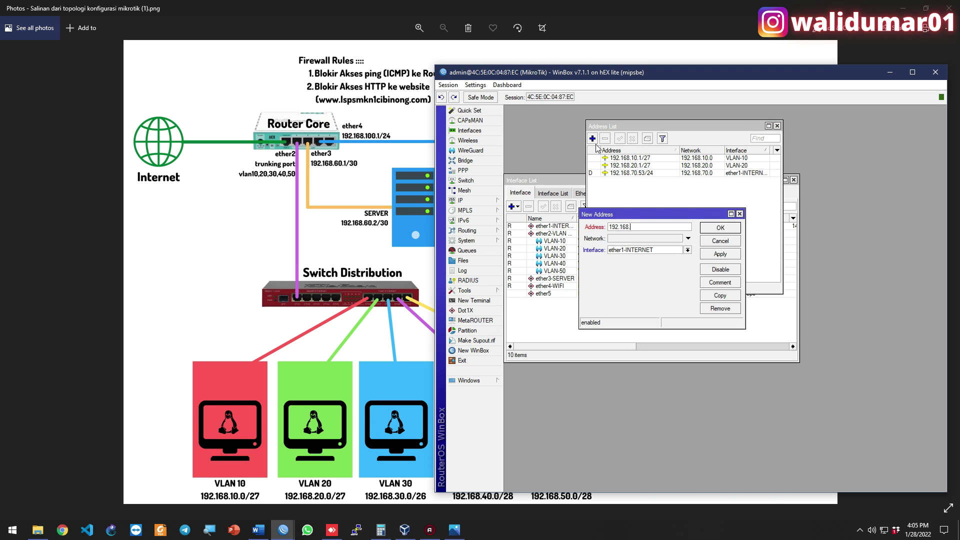
{"action": "type", "text": "30.1/26"}
{"action": "key", "text": "Tab"}
{"action": "key", "text": "Tab"}
{"action": "left_click", "coordinate": [655, 250]}
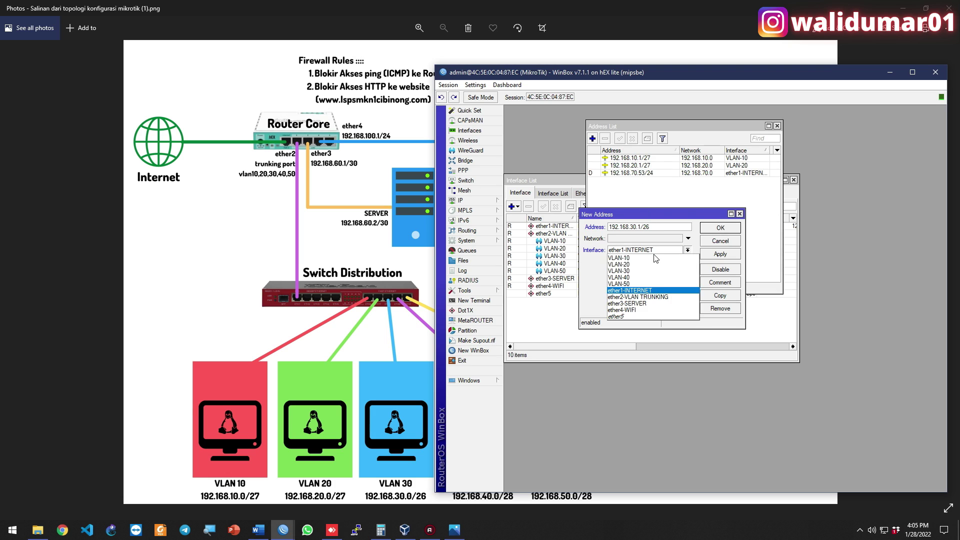
{"action": "left_click", "coordinate": [670, 277]}
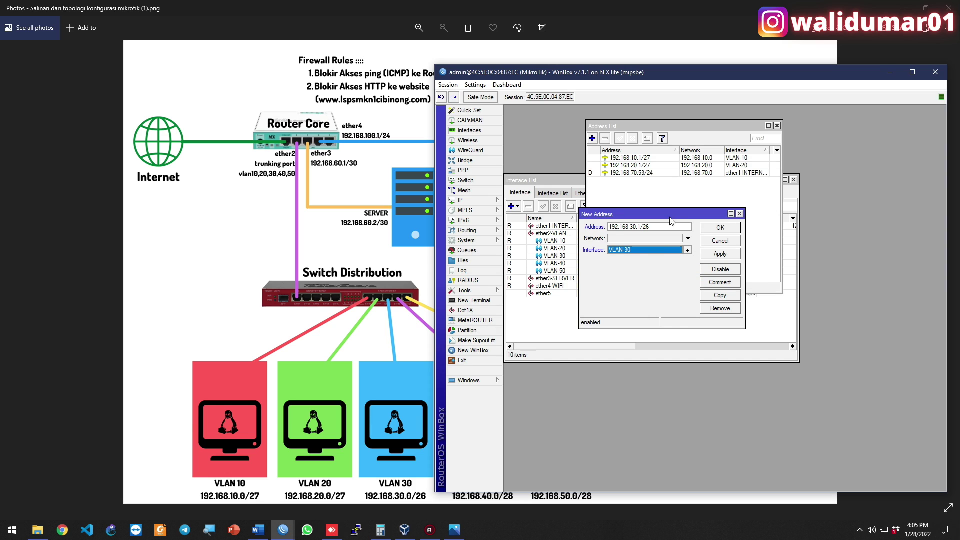
{"action": "left_click", "coordinate": [718, 229]}
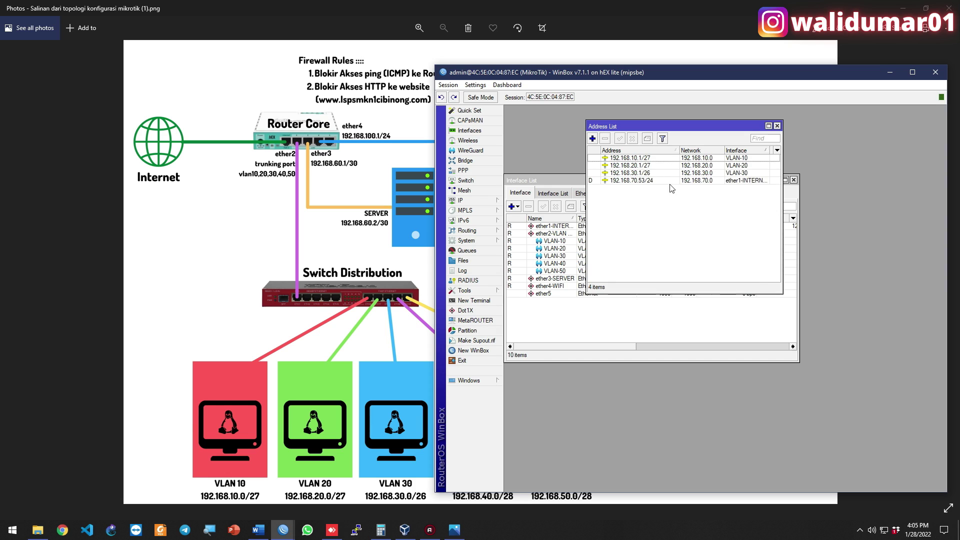
Add 192.168.40.1/28 on VLAN-40 and 192.168.50.1/28 on VLAN-50
{"action": "left_click", "coordinate": [594, 140]}
{"action": "type", "text": "192.168.40.1/28"}
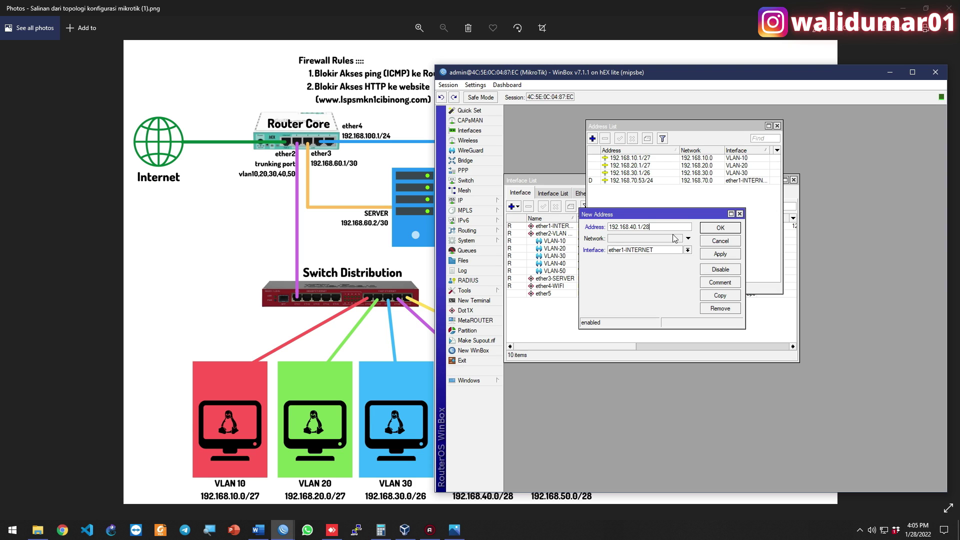
{"action": "left_click", "coordinate": [663, 249]}
{"action": "left_click", "coordinate": [667, 278]}
{"action": "left_click", "coordinate": [730, 255]}
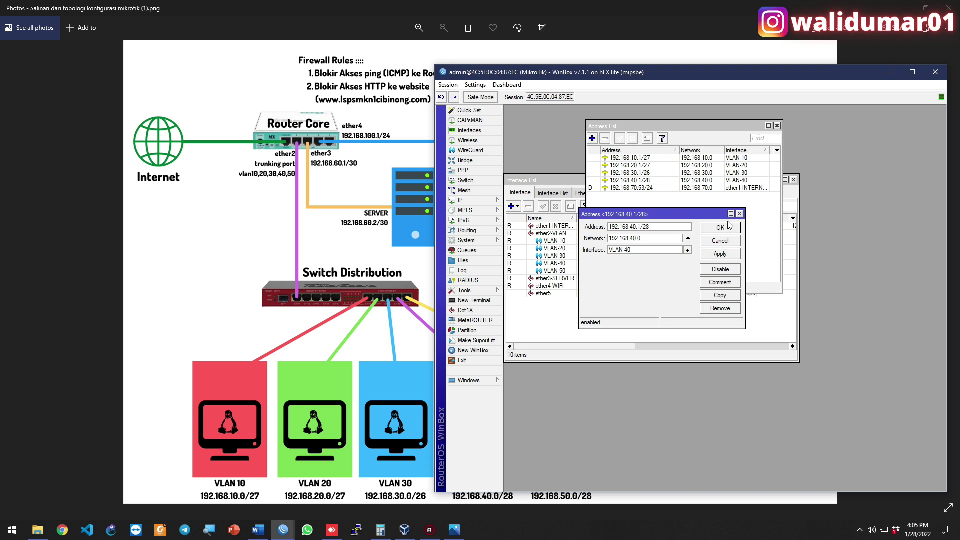
{"action": "left_click", "coordinate": [725, 227]}
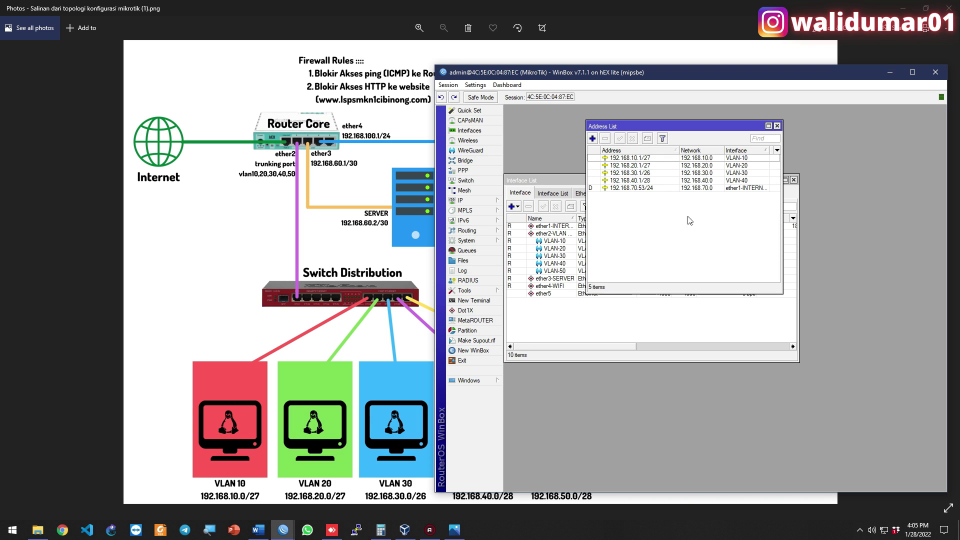
{"action": "left_click", "coordinate": [592, 138]}
{"action": "type", "text": "192.168.50.1/28"}
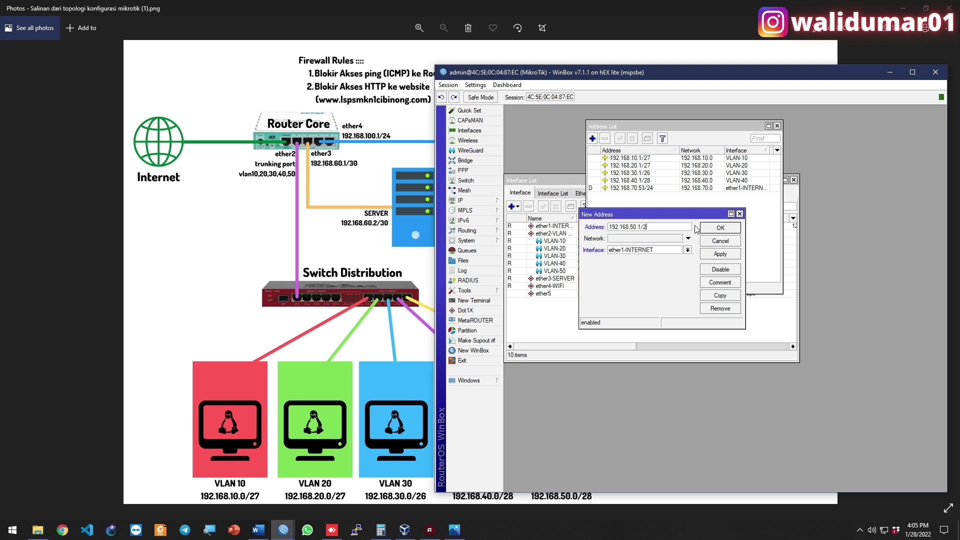
{"action": "left_click", "coordinate": [673, 249]}
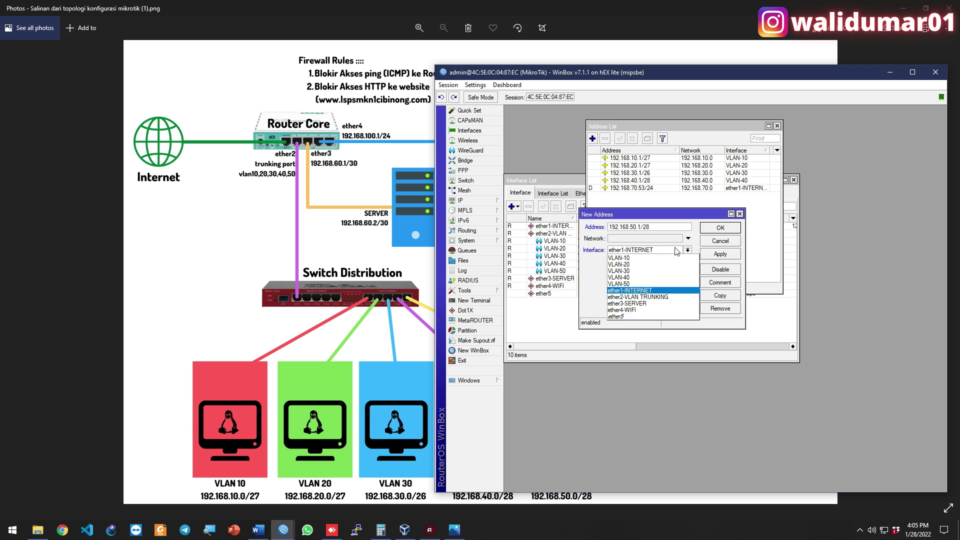
{"action": "left_click", "coordinate": [684, 284]}
{"action": "left_click", "coordinate": [719, 227]}
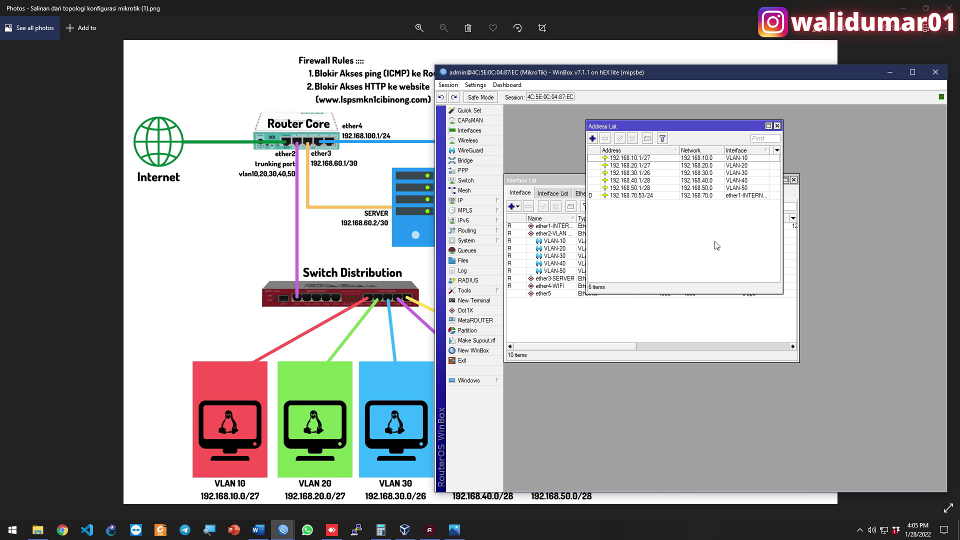
Add address 192.168.60.1/30 on interface ether3-SERVER to the address list
{"action": "left_click_drag", "start_coordinate": [658, 84], "coordinate": [700, 67]}
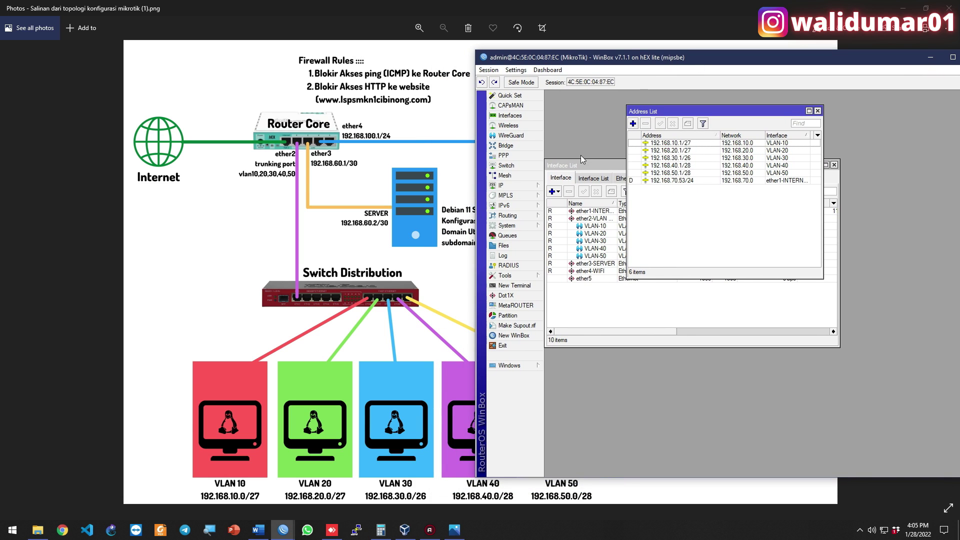
{"action": "left_click", "coordinate": [633, 124]}
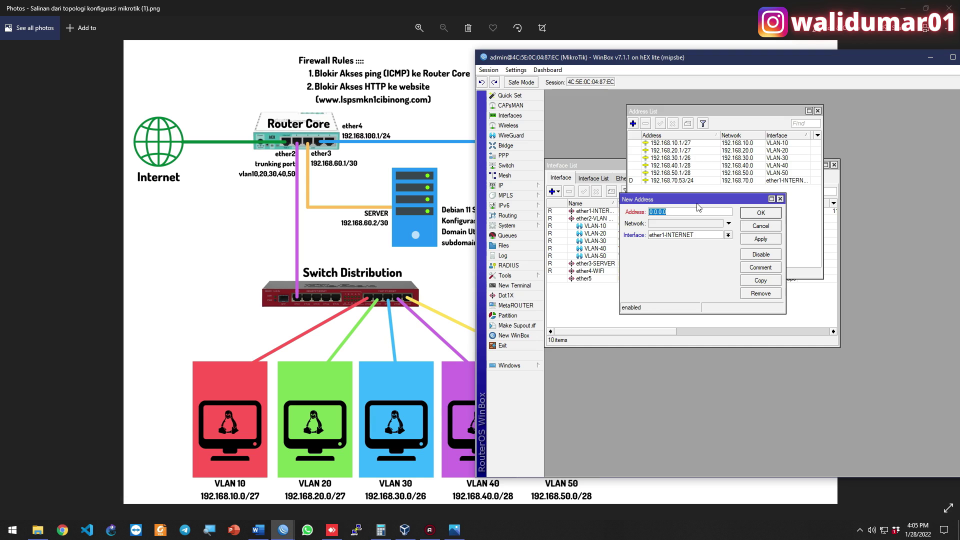
{"action": "type", "text": "192.168.6"}
{"action": "key", "text": "Tab"}
{"action": "key", "text": "Tab"}
{"action": "key", "text": "Down"}
{"action": "key", "text": "Down"}
{"action": "key", "text": "Down"}
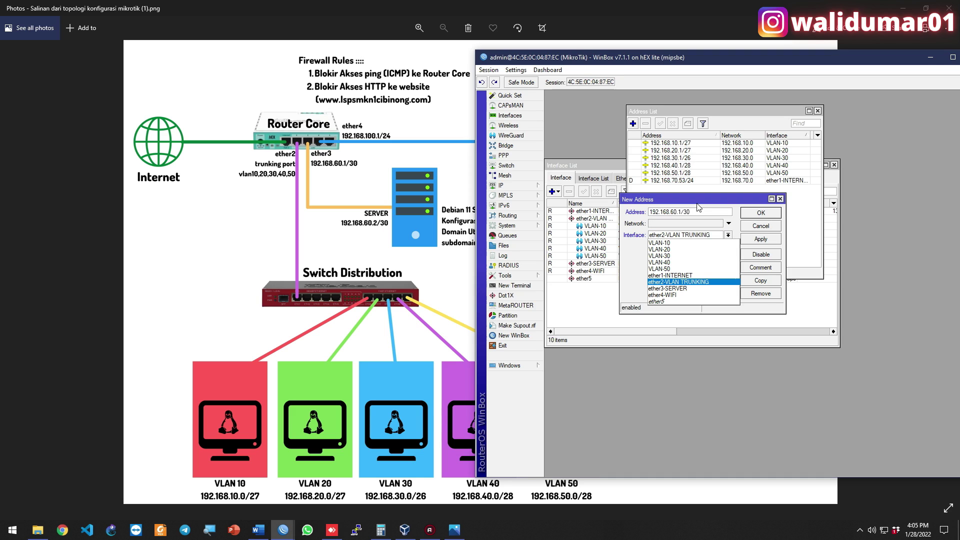
{"action": "key", "text": "Return"}
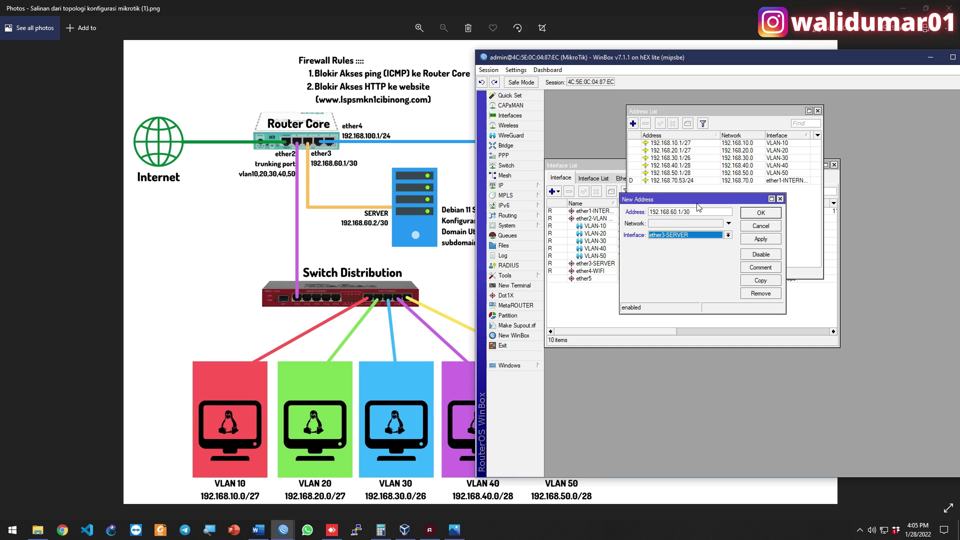
{"action": "key", "text": "Return"}
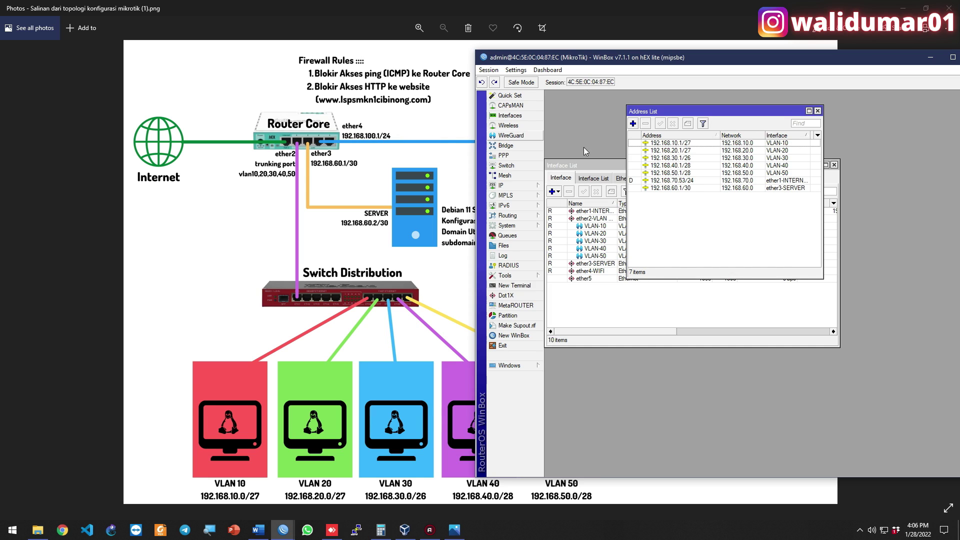
Add address 192.168.100.1/24 on interface ether4-WIFI
{"action": "left_click", "coordinate": [632, 123]}
{"action": "type", "text": "192.168.100"}
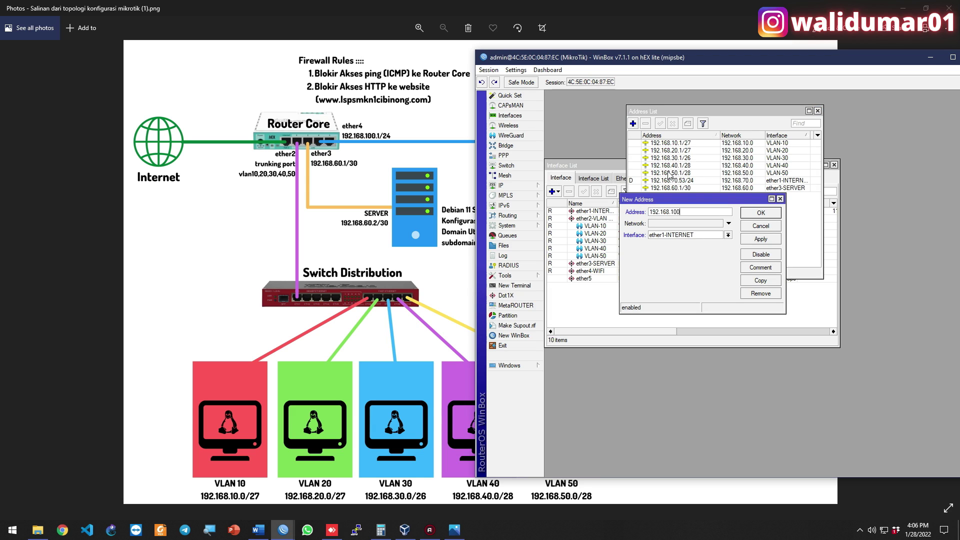
{"action": "type", "text": ".1/24"}
{"action": "key", "text": "Tab"}
{"action": "key", "text": "Tab"}
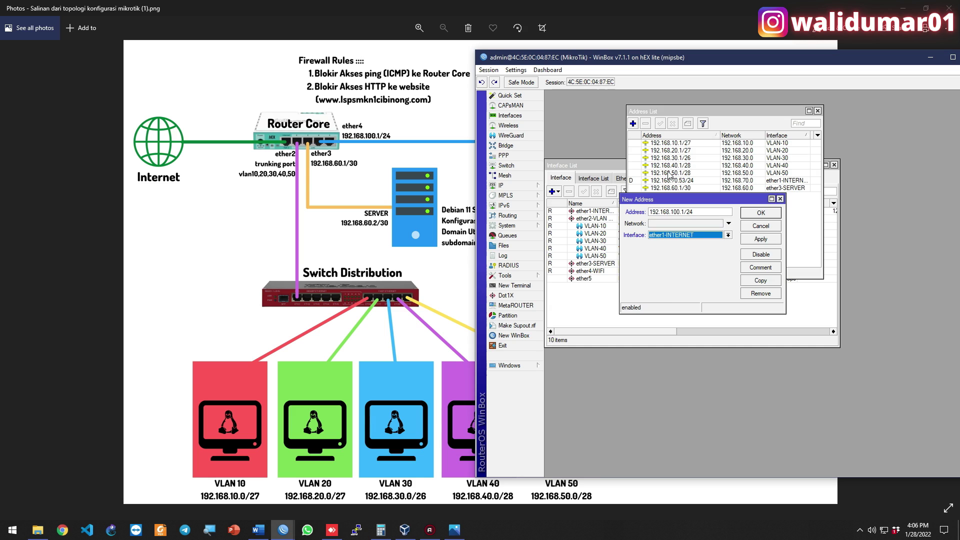
{"action": "key", "text": "Down"}
{"action": "key", "text": "Down"}
{"action": "key", "text": "Down"}
{"action": "key", "text": "Down"}
{"action": "key", "text": "Up"}
{"action": "key", "text": "Return"}
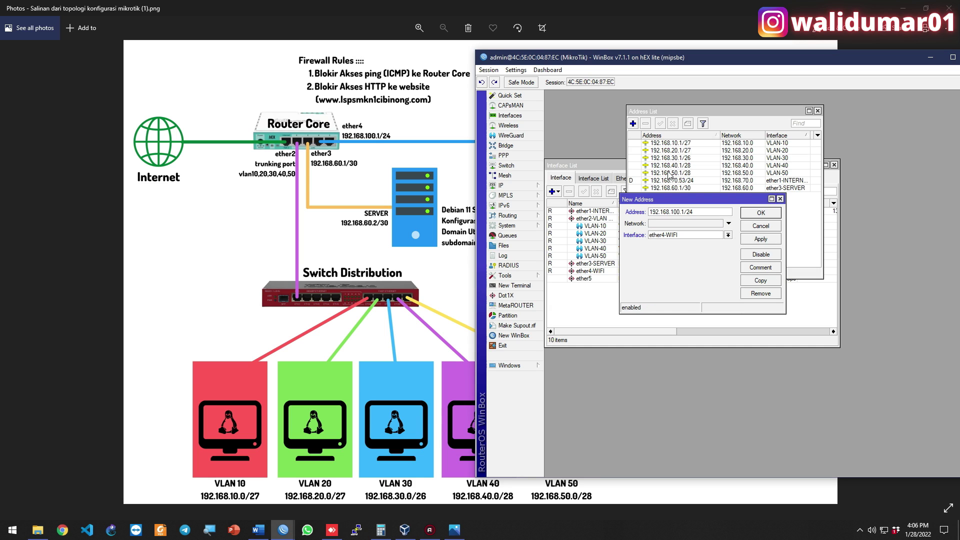
{"action": "key", "text": "Return"}
{"action": "left_click_drag", "start_coordinate": [685, 111], "coordinate": [790, 102]}
{"action": "left_click_drag", "start_coordinate": [681, 168], "coordinate": [693, 205]}
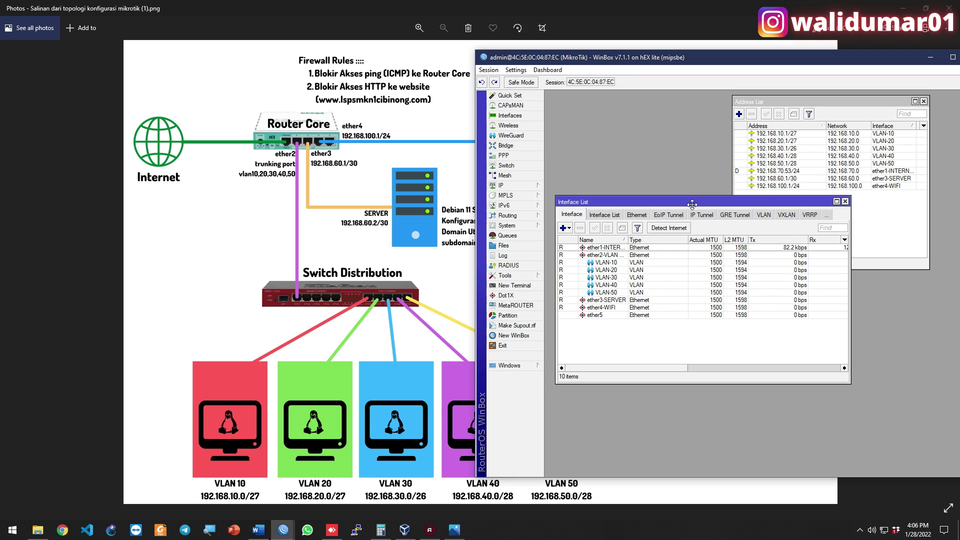
Open IP > DHCP Server and run DHCP Setup for VLAN-10 with default settings
{"action": "left_click", "coordinate": [538, 186]}
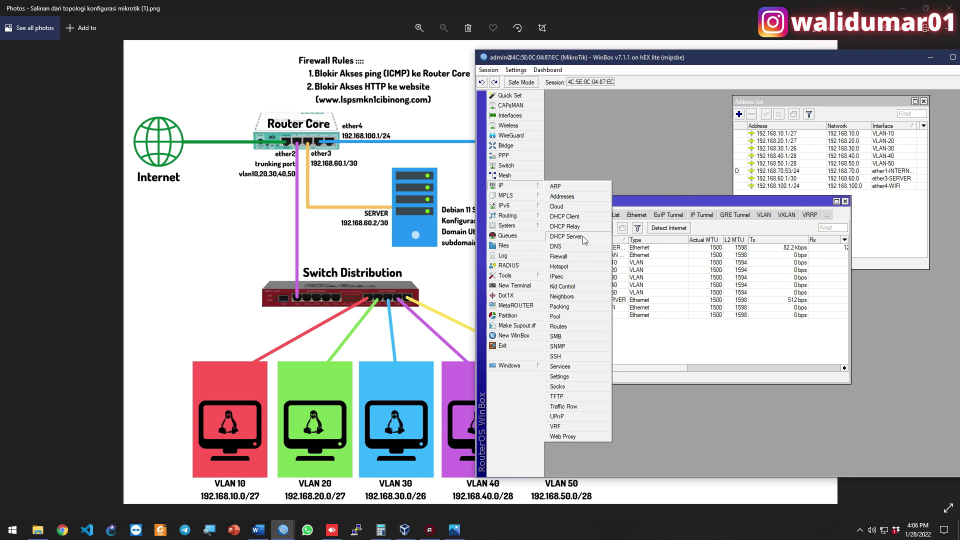
{"action": "left_click", "coordinate": [584, 233]}
{"action": "left_click_drag", "start_coordinate": [649, 113], "coordinate": [744, 262]}
{"action": "left_click", "coordinate": [786, 289]}
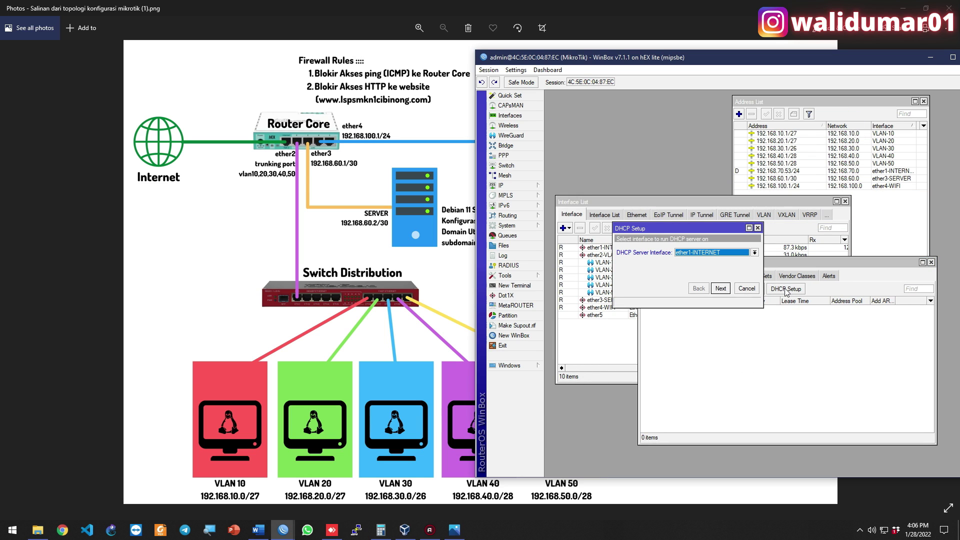
{"action": "key", "text": "Down"}
{"action": "key", "text": "Up"}
{"action": "key", "text": "Up"}
{"action": "key", "text": "Up"}
{"action": "key", "text": "Up"}
{"action": "key", "text": "Up"}
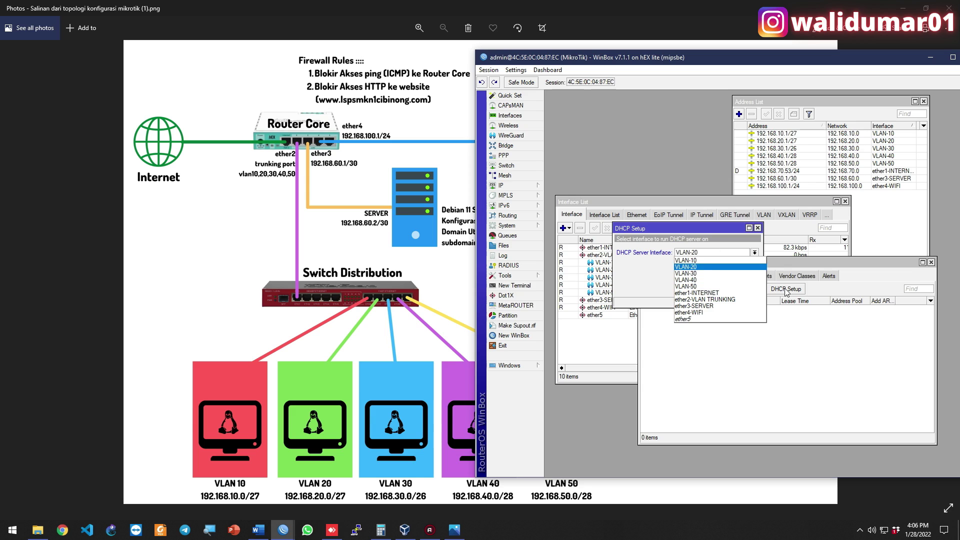
{"action": "key", "text": "Return"}
{"action": "key", "text": "Return"}
{"action": "key", "text": "Return"}
{"action": "key", "text": "Return"}
{"action": "key", "text": "Return"}
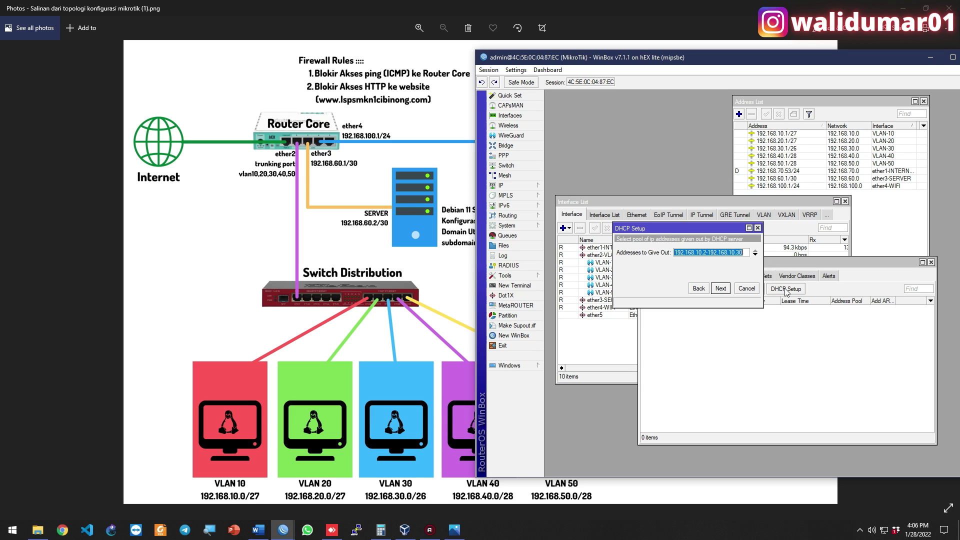
{"action": "left_click", "coordinate": [721, 293]}
{"action": "left_click", "coordinate": [721, 293]}
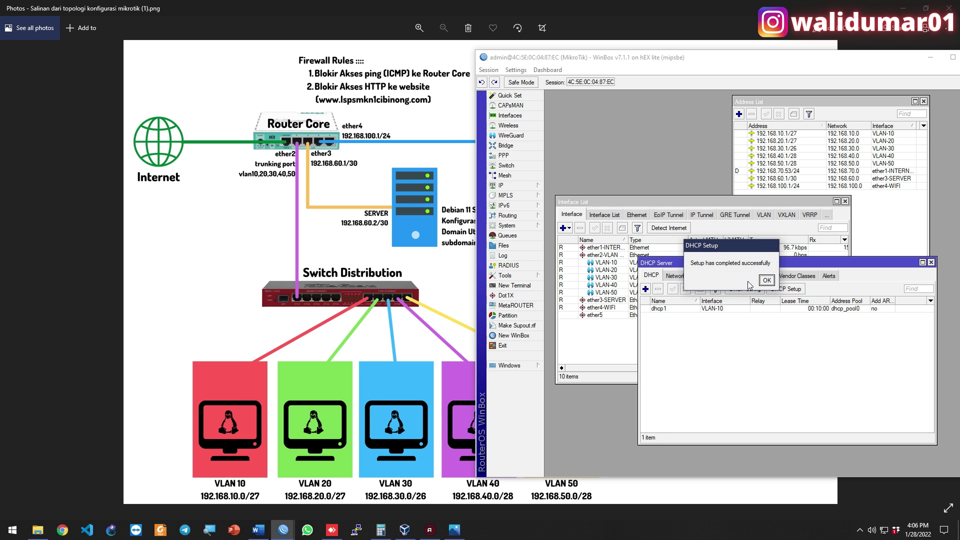
{"action": "left_click", "coordinate": [766, 282]}
Run DHCP Setup for VLAN-20, accepting the default wizard values
{"action": "left_click", "coordinate": [770, 285]}
{"action": "left_click", "coordinate": [710, 253]}
{"action": "left_click", "coordinate": [715, 275]}
{"action": "left_click", "coordinate": [721, 288]}
{"action": "left_click", "coordinate": [721, 292]}
{"action": "left_click", "coordinate": [722, 292]}
{"action": "left_click", "coordinate": [721, 292]}
{"action": "left_click", "coordinate": [722, 292]}
{"action": "left_click", "coordinate": [721, 292]}
{"action": "left_click", "coordinate": [766, 279]}
Run DHCP Setup for VLAN-30, accepting the default wizard values
{"action": "left_click", "coordinate": [786, 289]}
{"action": "left_click", "coordinate": [709, 252]}
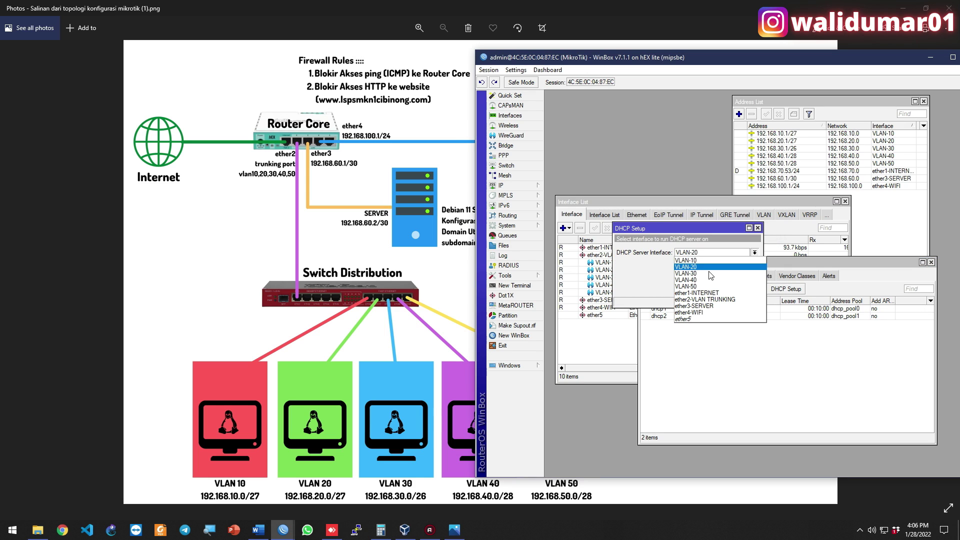
{"action": "left_click", "coordinate": [714, 283]}
{"action": "left_click", "coordinate": [722, 290]}
{"action": "left_click", "coordinate": [720, 288]}
{"action": "left_click", "coordinate": [721, 289]}
{"action": "left_click", "coordinate": [720, 288]}
{"action": "left_click", "coordinate": [720, 289]}
{"action": "left_click", "coordinate": [720, 288]}
{"action": "left_click", "coordinate": [721, 288]}
{"action": "left_click", "coordinate": [766, 280]}
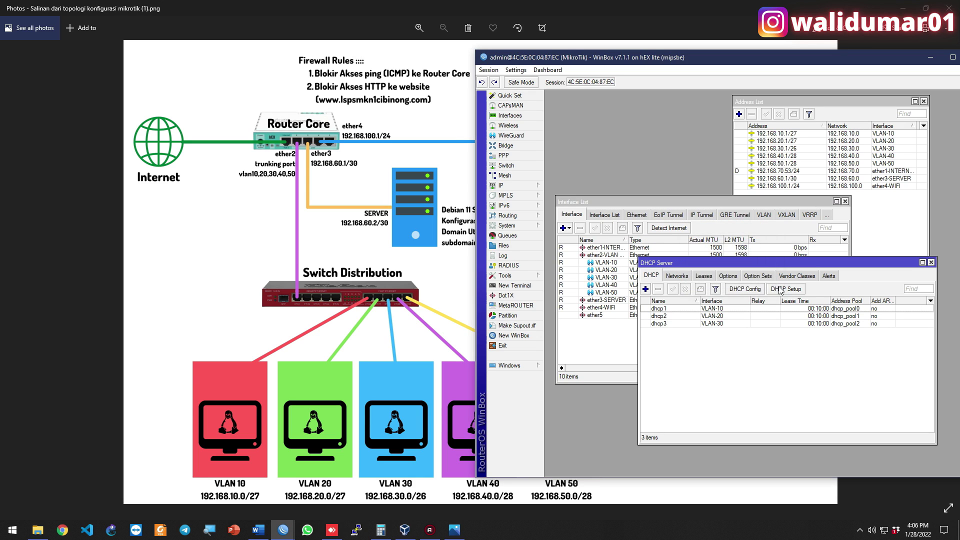
Run DHCP Setup for VLAN-40, accepting the default address range
{"action": "left_click", "coordinate": [778, 289]}
{"action": "left_click", "coordinate": [709, 252]}
{"action": "left_click", "coordinate": [708, 279]}
{"action": "left_click", "coordinate": [720, 289]}
{"action": "left_click", "coordinate": [720, 289]}
{"action": "left_click", "coordinate": [720, 289]}
{"action": "left_click", "coordinate": [720, 288]}
{"action": "left_click", "coordinate": [720, 288]}
{"action": "left_click", "coordinate": [721, 289]}
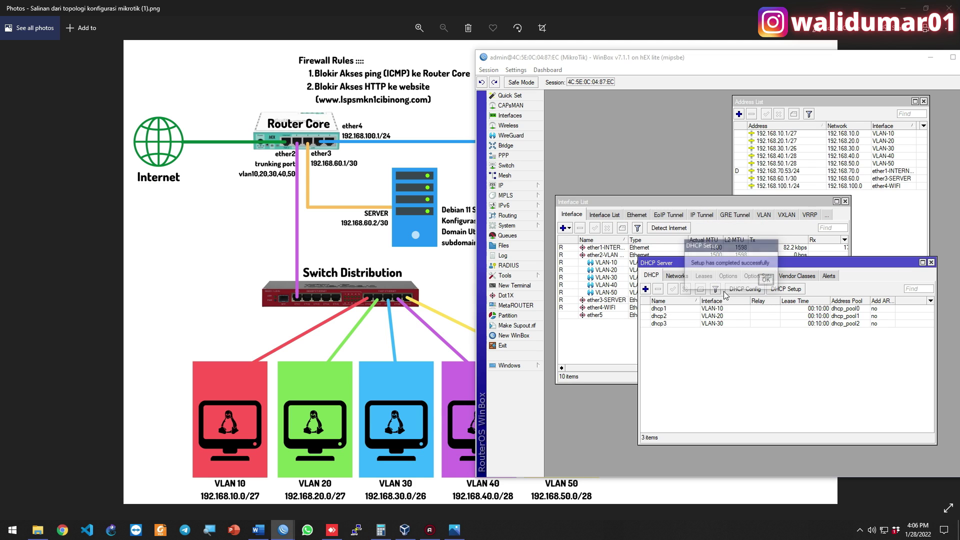
{"action": "left_click", "coordinate": [770, 280]}
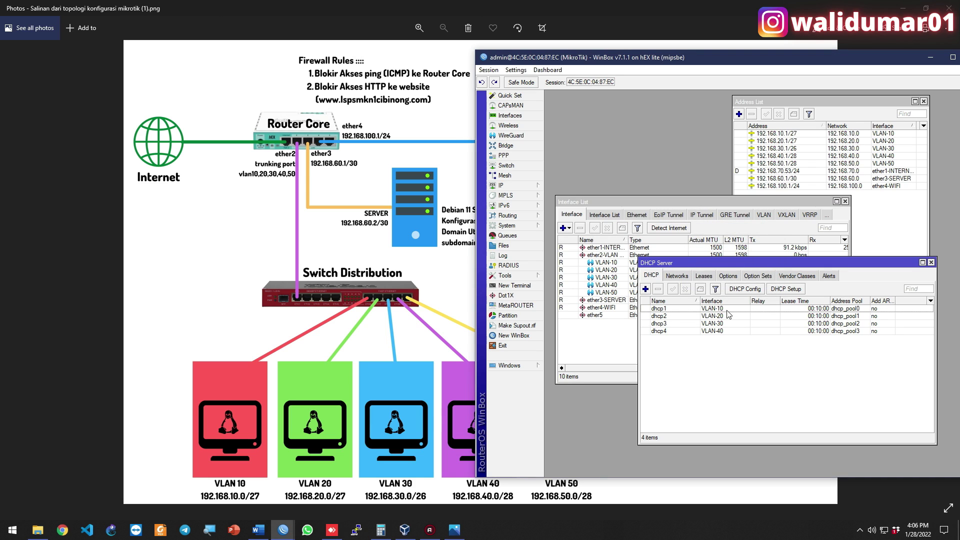
Run DHCP Setup for VLAN-50 with default DNS and lease time, then show the topology diagram
{"action": "left_click", "coordinate": [779, 290]}
{"action": "left_click", "coordinate": [712, 253]}
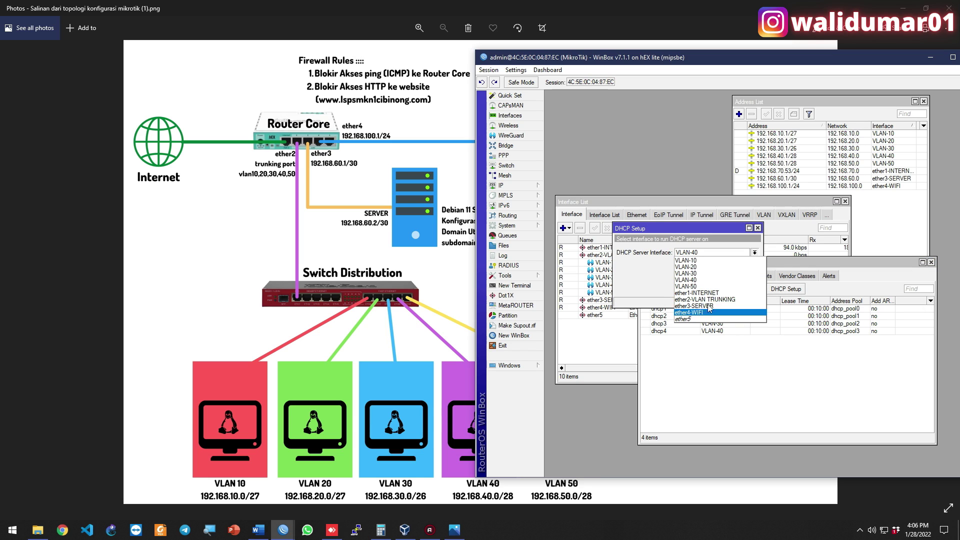
{"action": "left_click", "coordinate": [702, 283]}
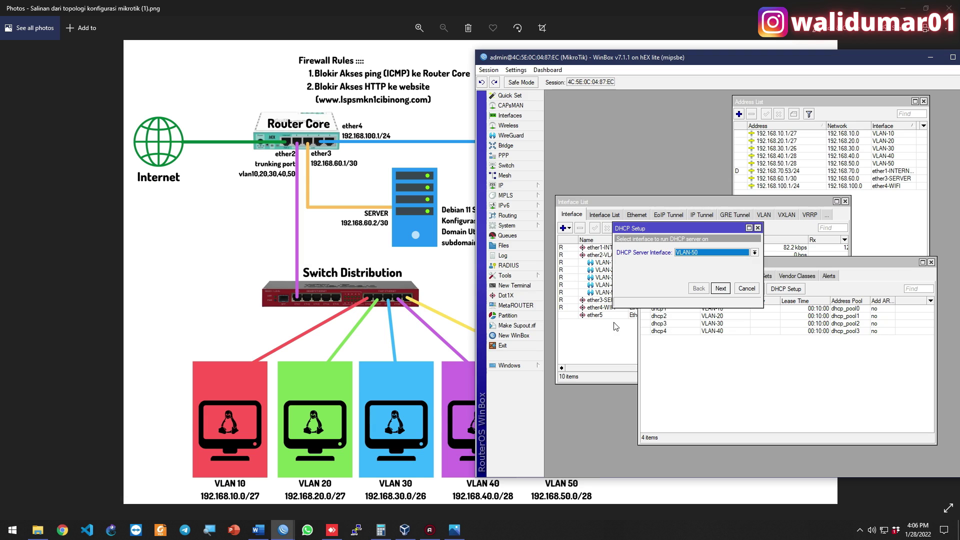
{"action": "left_click", "coordinate": [723, 288]}
{"action": "left_click", "coordinate": [724, 288]}
{"action": "left_click", "coordinate": [724, 289]}
{"action": "left_click", "coordinate": [723, 288]}
{"action": "left_click", "coordinate": [720, 289]}
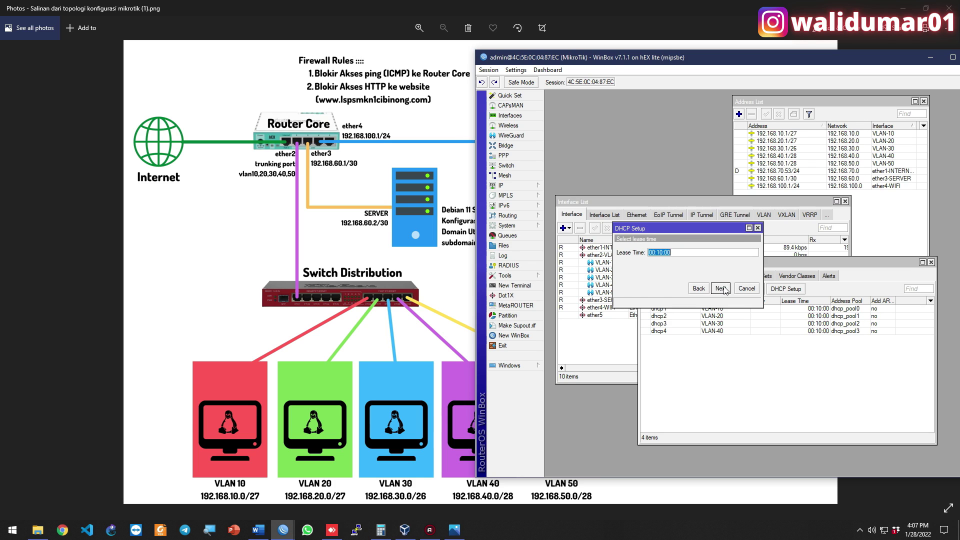
{"action": "left_click", "coordinate": [720, 288]}
{"action": "left_click", "coordinate": [761, 281]}
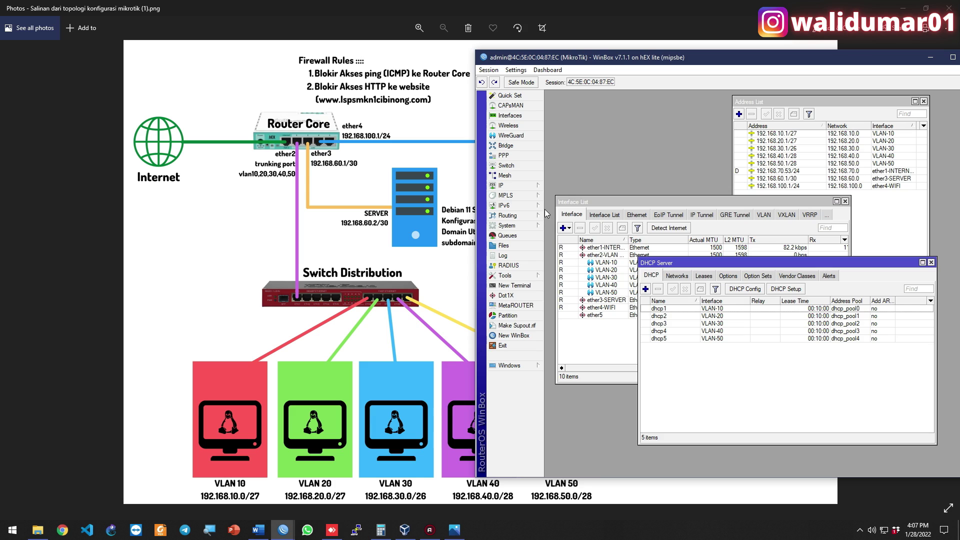
{"action": "left_click", "coordinate": [412, 154]}
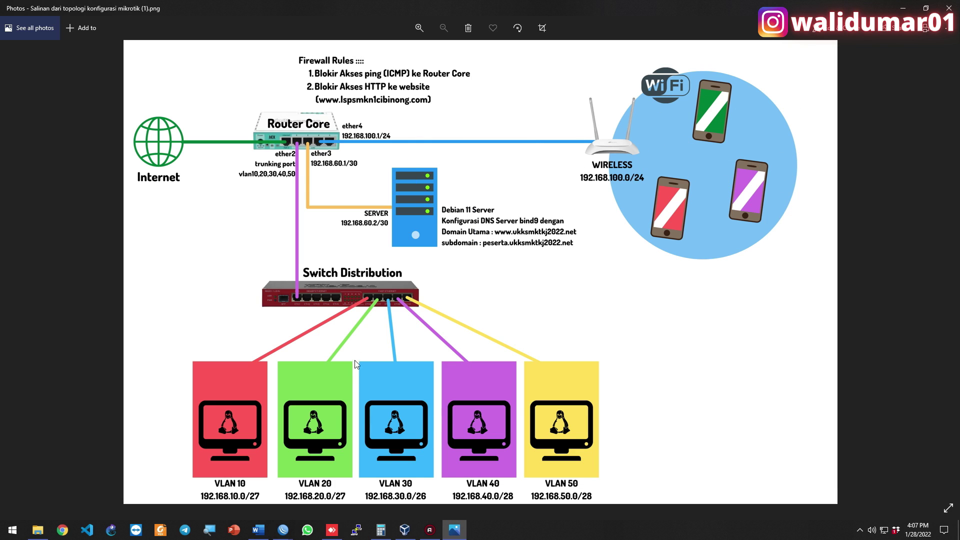
Bring WinBox with its dhcp1–dhcp5 server list back in front of the Photos diagram
{"action": "mouse_move", "coordinate": [283, 529]}
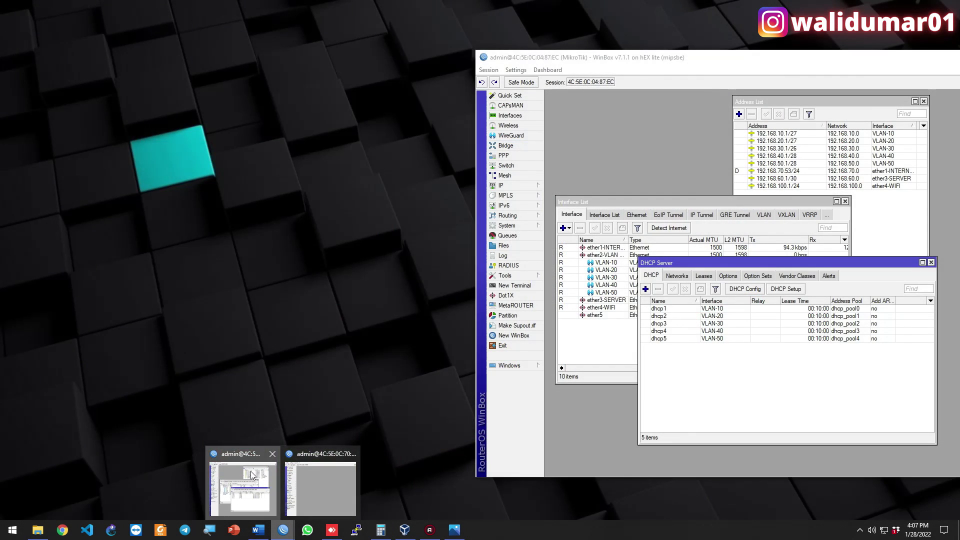
{"action": "left_click", "coordinate": [252, 475]}
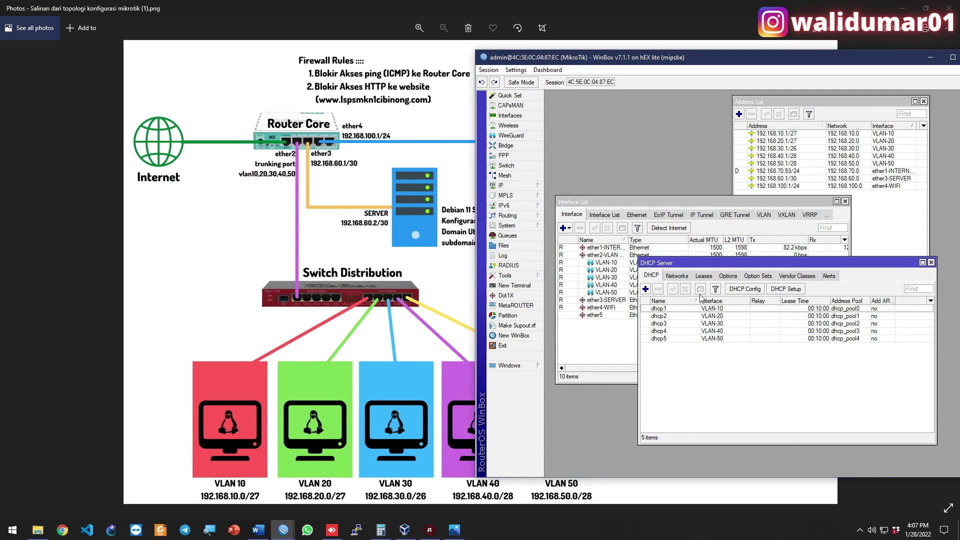
Start Hotspot Setup on ether4-WIFI, keeping address 192.168.100.1/24, default pool and certificate, skipping SMTP
{"action": "left_click", "coordinate": [527, 185]}
{"action": "left_click", "coordinate": [607, 268]}
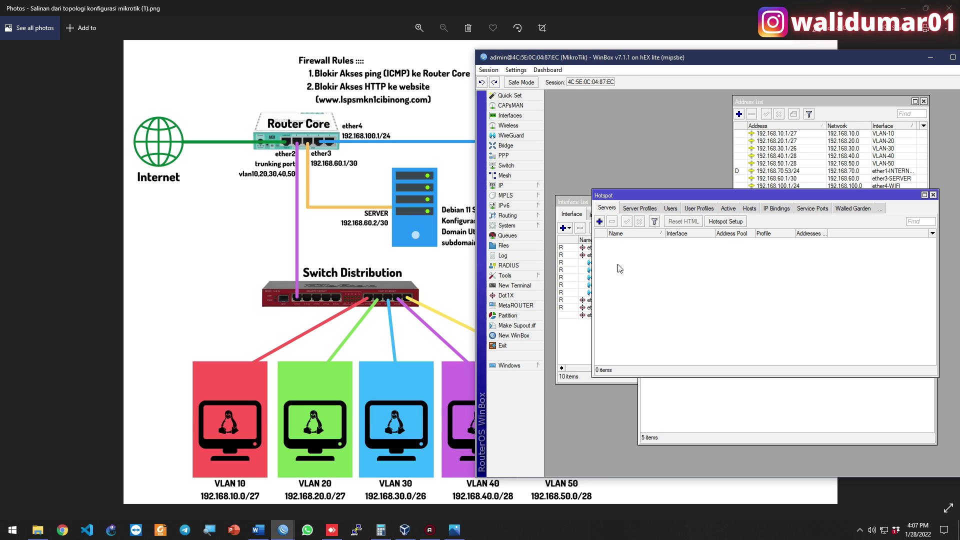
{"action": "left_click", "coordinate": [725, 221]}
{"action": "left_click", "coordinate": [766, 276]}
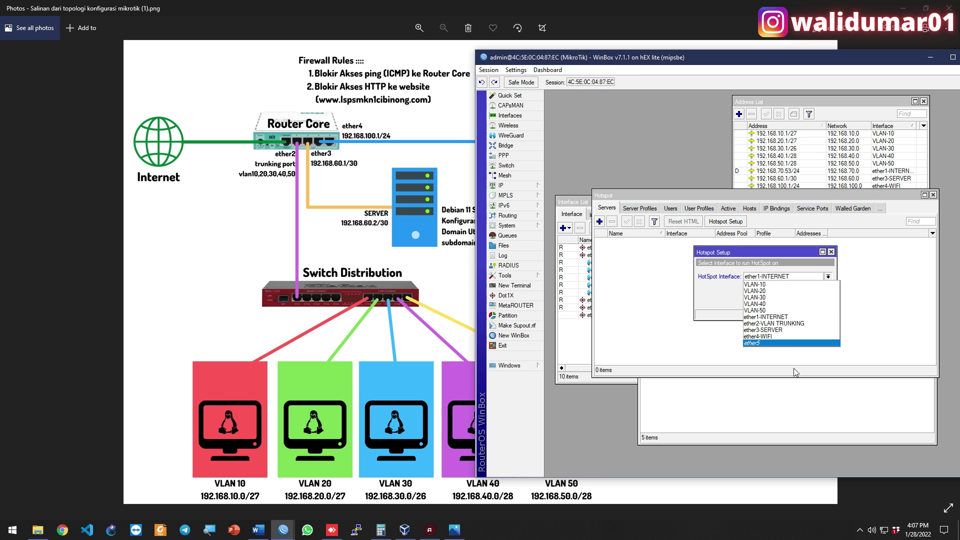
{"action": "left_click", "coordinate": [785, 338]}
{"action": "left_click", "coordinate": [794, 302]}
{"action": "left_click", "coordinate": [794, 301]}
{"action": "left_click", "coordinate": [794, 300]}
{"action": "left_click", "coordinate": [794, 301]}
{"action": "left_click", "coordinate": [793, 300]}
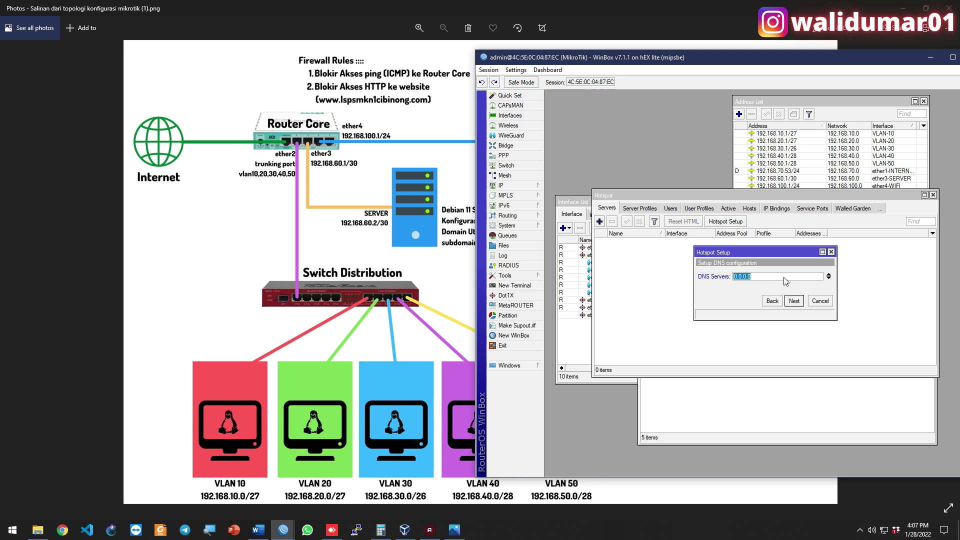
Set DNS servers 192.168.60.2 and 8.8.8.8, DNS name 'ukktkktkj' and a local user, then finish
{"action": "type", "text": "192.168.60.2"}
{"action": "left_click", "coordinate": [828, 278]}
{"action": "type", "text": "8.8.8.8"}
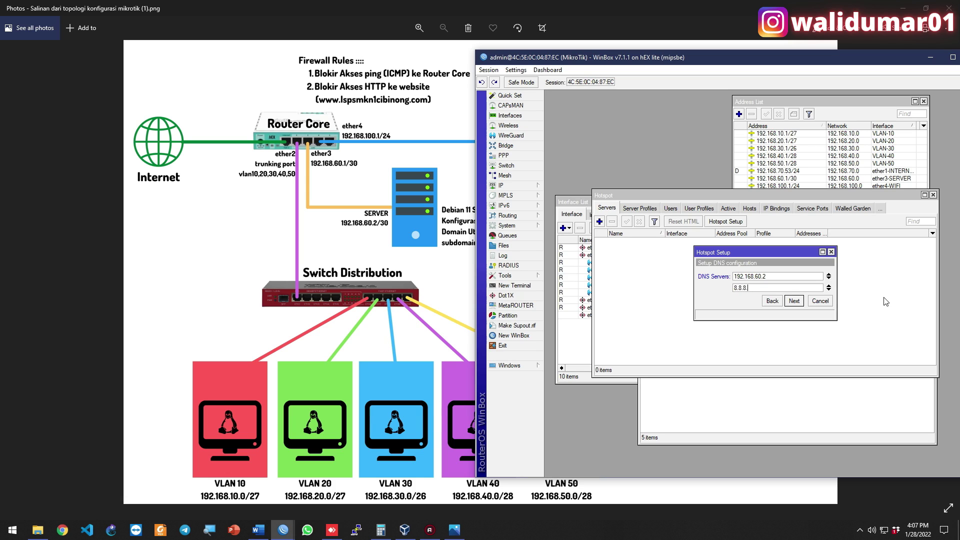
{"action": "left_click", "coordinate": [794, 300]}
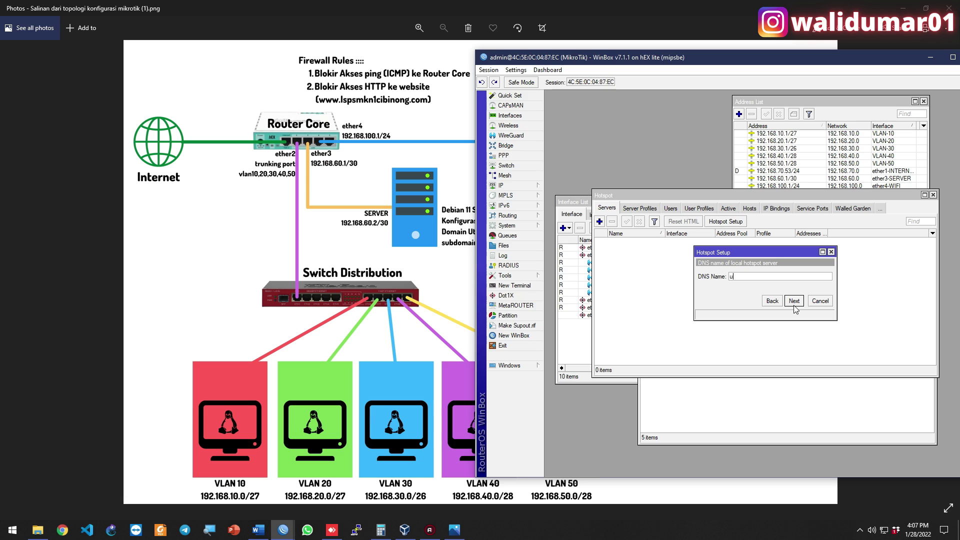
{"action": "type", "text": "ukktk"}
{"action": "type", "text": "ktkj2022.net"}
{"action": "left_click", "coordinate": [794, 301]}
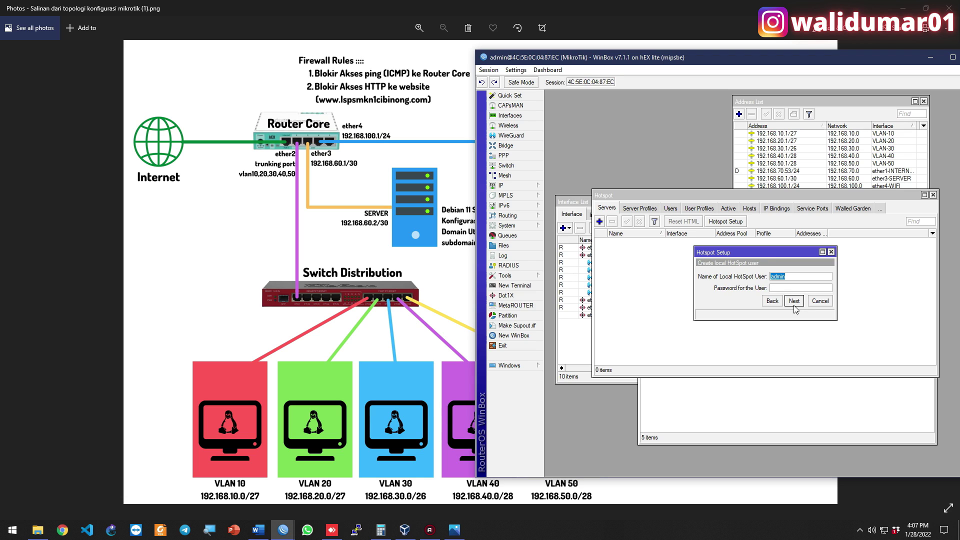
{"action": "type", "text": "tamu"}
{"action": "left_click", "coordinate": [795, 302]}
{"action": "left_click", "coordinate": [763, 281]}
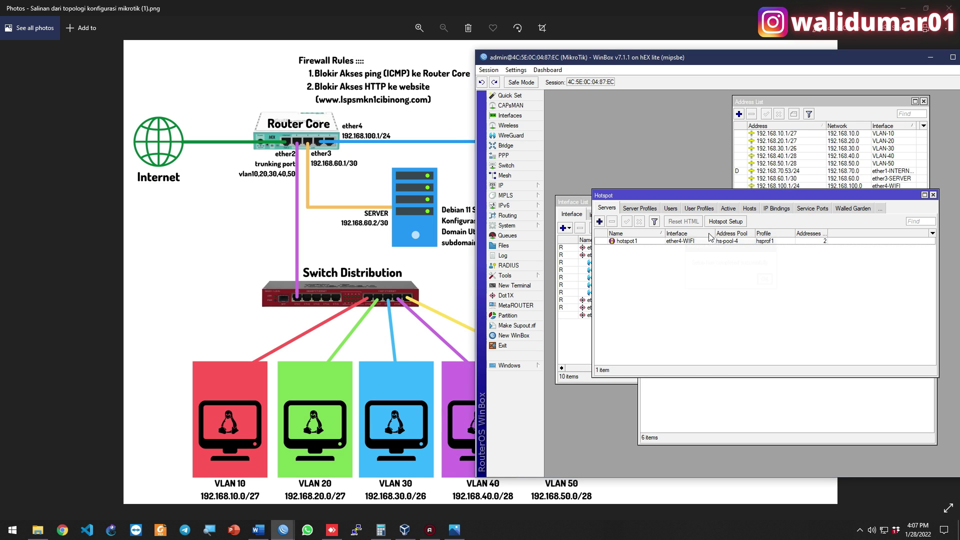
{"action": "left_click_drag", "start_coordinate": [828, 197], "coordinate": [815, 145]}
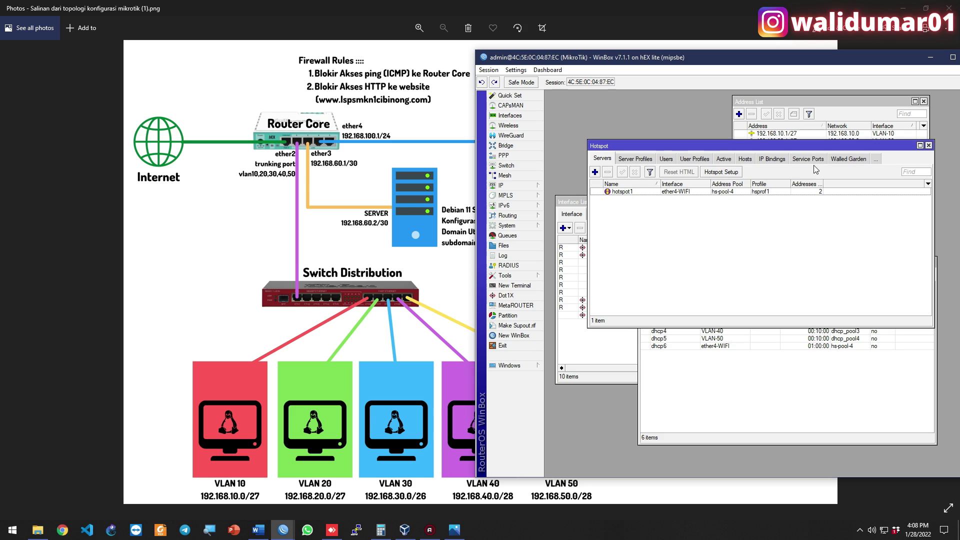
Open IP > Firewall and show the Filter Rules list
{"action": "left_click", "coordinate": [772, 391]}
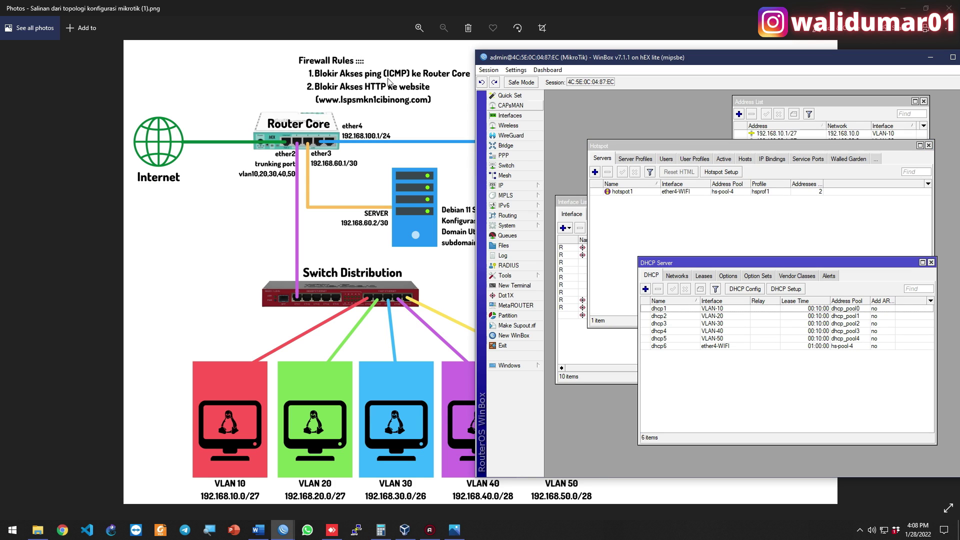
{"action": "left_click", "coordinate": [525, 186]}
{"action": "left_click", "coordinate": [575, 255]}
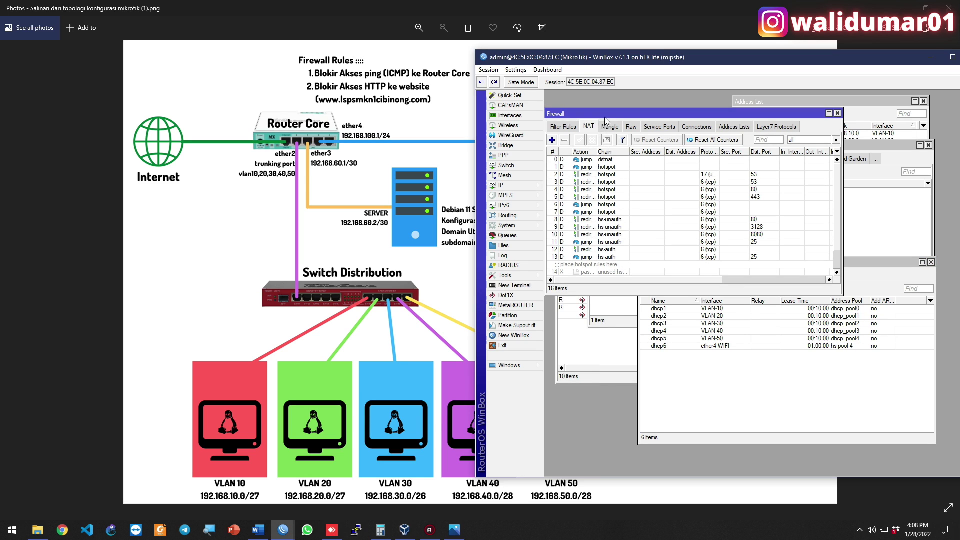
{"action": "left_click_drag", "start_coordinate": [608, 108], "coordinate": [649, 136]}
{"action": "left_click", "coordinate": [605, 142]}
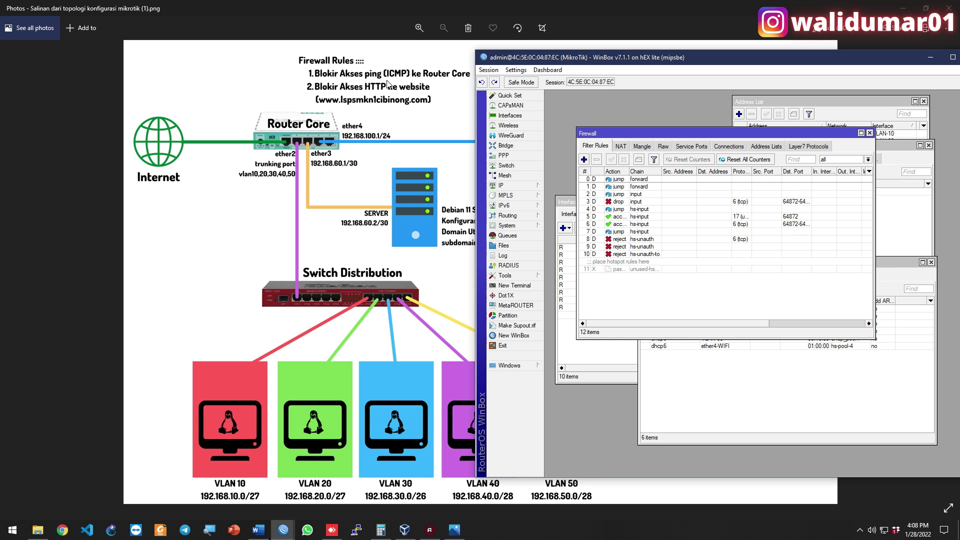
Create a new input-chain filter rule matching icmp with action drop
{"action": "left_click", "coordinate": [583, 159]}
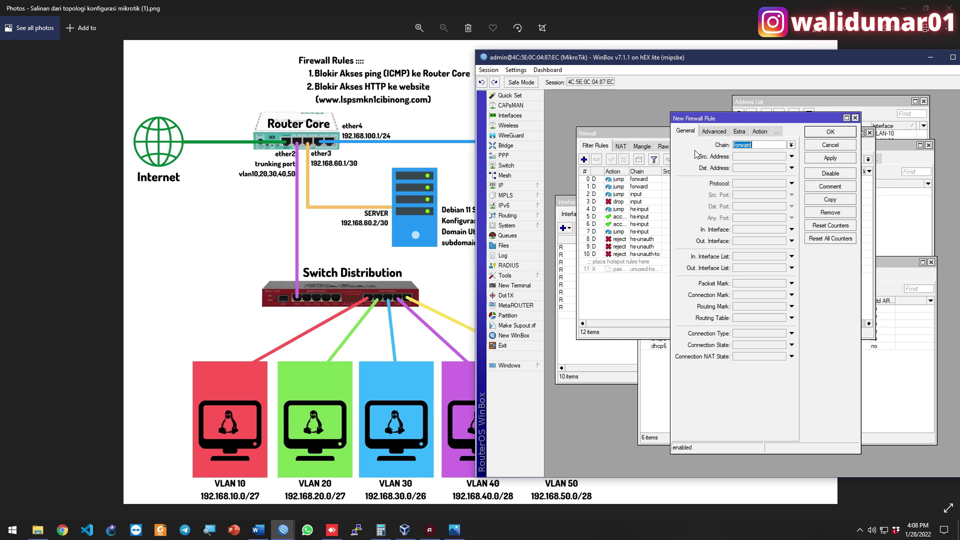
{"action": "left_click", "coordinate": [790, 147]}
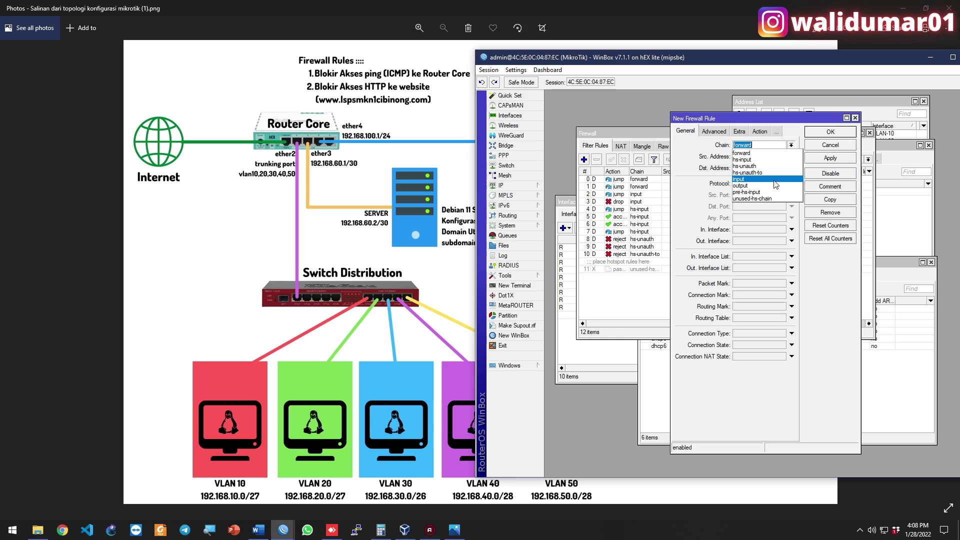
{"action": "left_click", "coordinate": [773, 180]}
{"action": "left_click", "coordinate": [752, 185]}
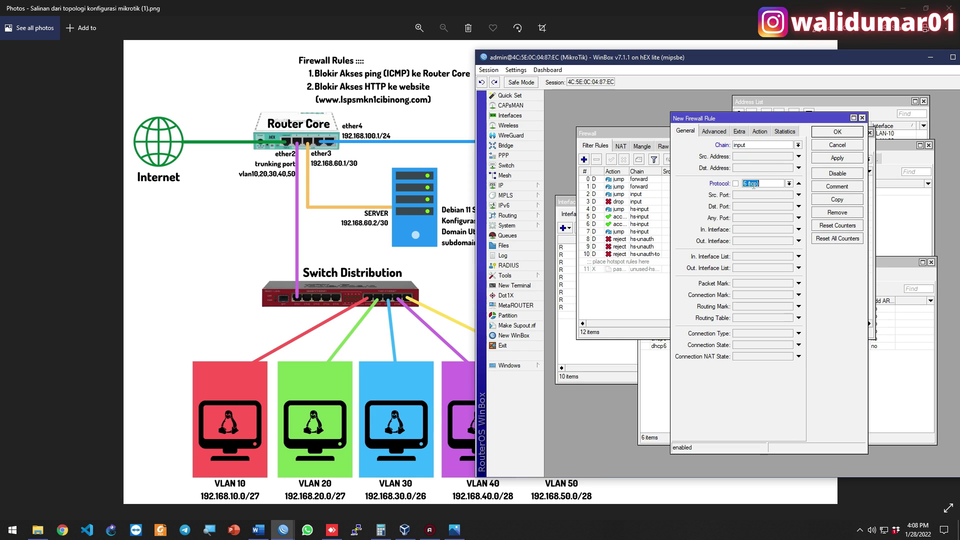
{"action": "left_click", "coordinate": [789, 184]}
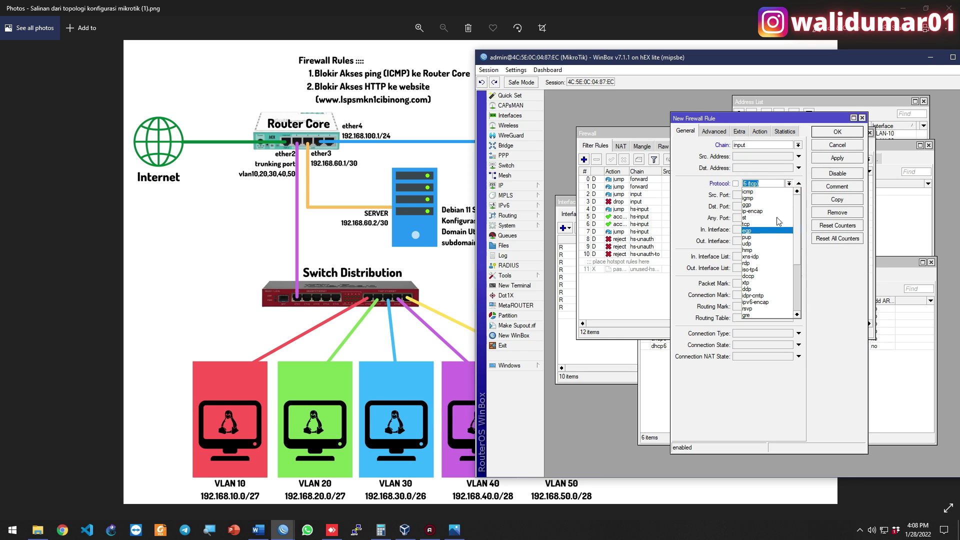
{"action": "left_click", "coordinate": [767, 191]}
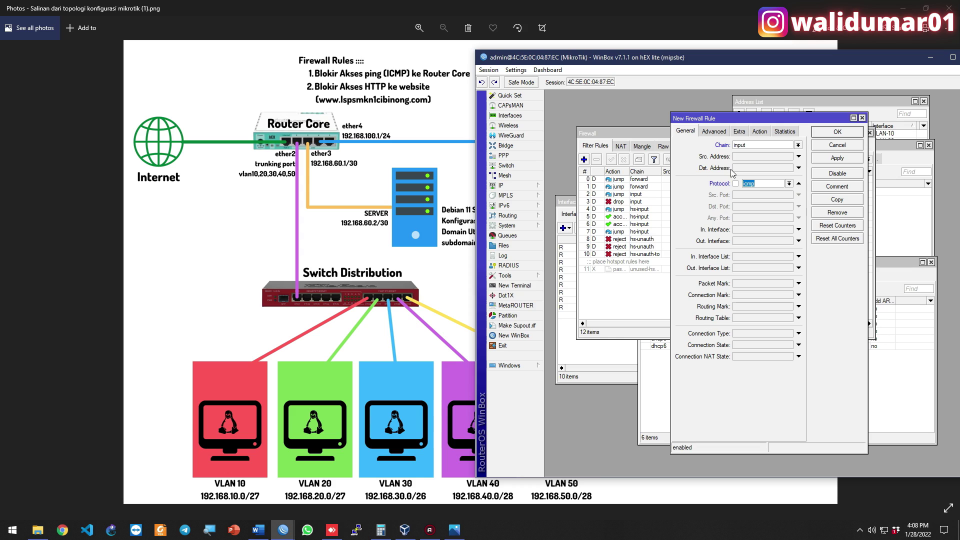
{"action": "left_click", "coordinate": [760, 131]}
{"action": "left_click", "coordinate": [745, 151]}
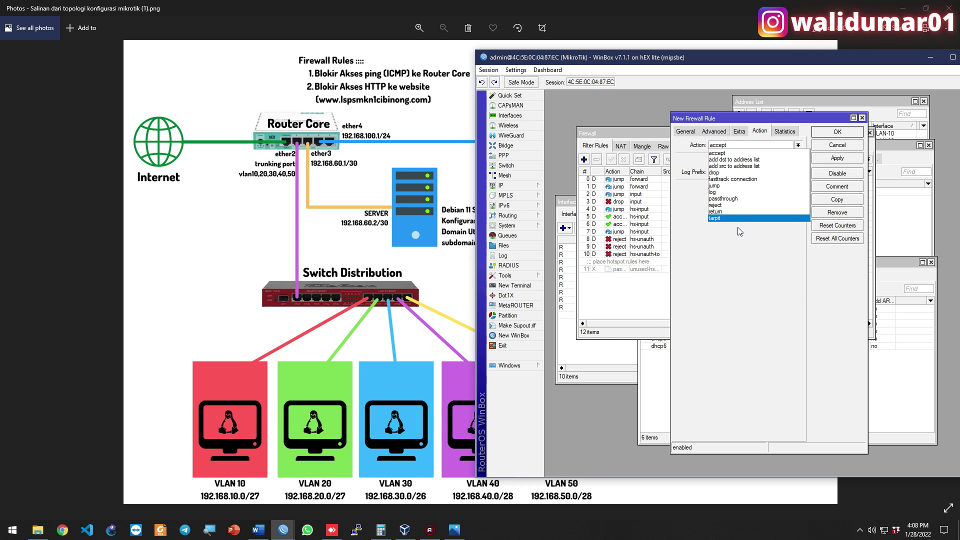
{"action": "left_click", "coordinate": [722, 174]}
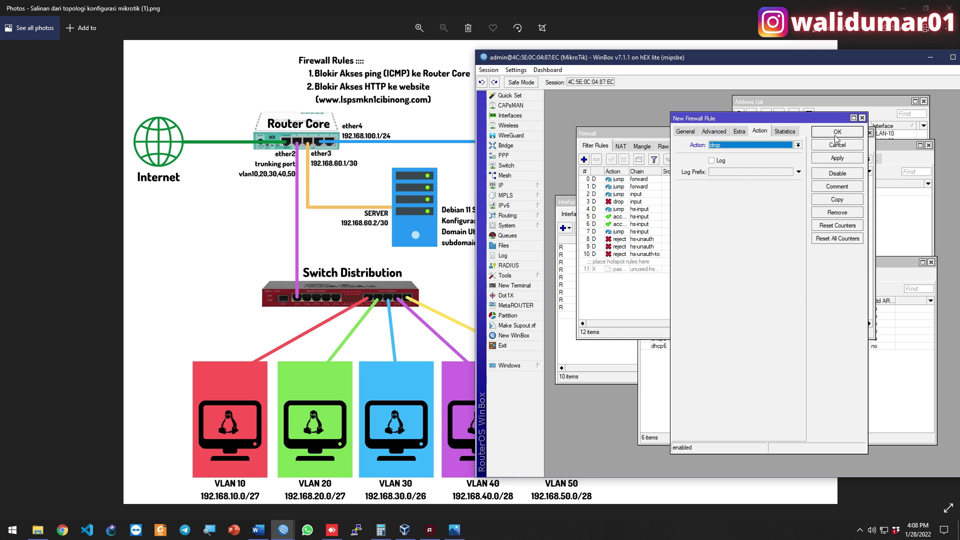
Comment the rule '1. BLOKIR AKSES PING (ICMP) ke ROUTER CORE' and save it
{"action": "left_click", "coordinate": [837, 190]}
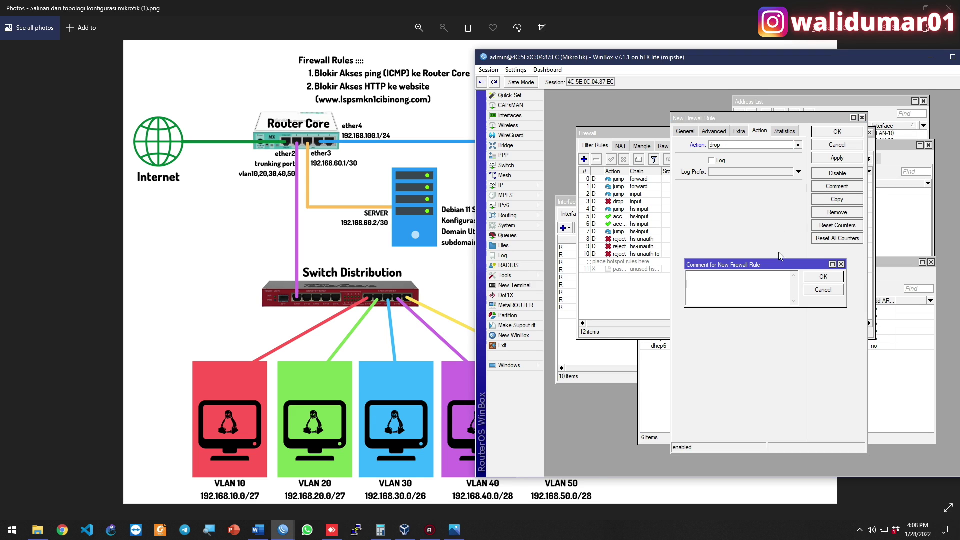
{"action": "type", "text": "1. BLOKIR AKSES PING (C"}
{"action": "key", "text": "BackSpace"}
{"action": "type", "text": "CMP) ke ROUTER COR"}
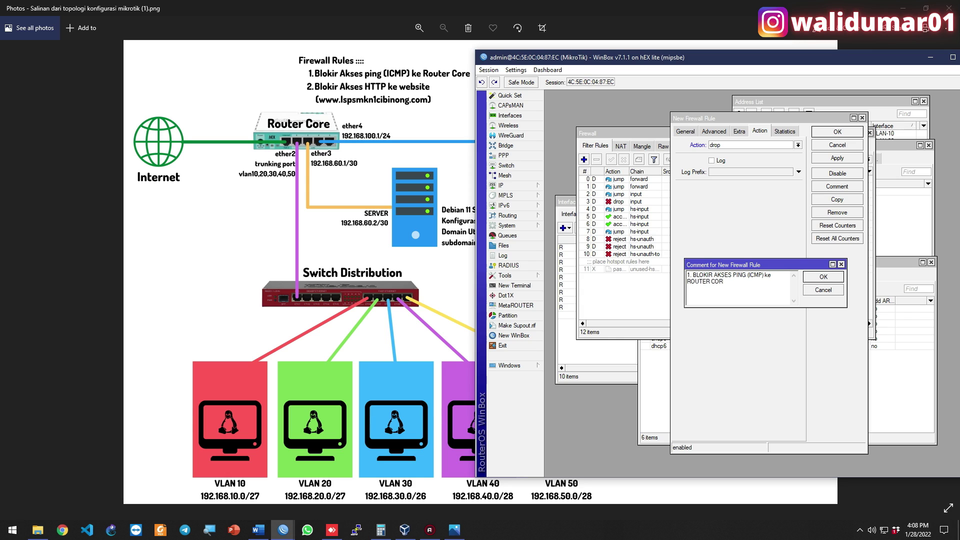
{"action": "type", "text": "E"}
{"action": "left_click", "coordinate": [823, 276]}
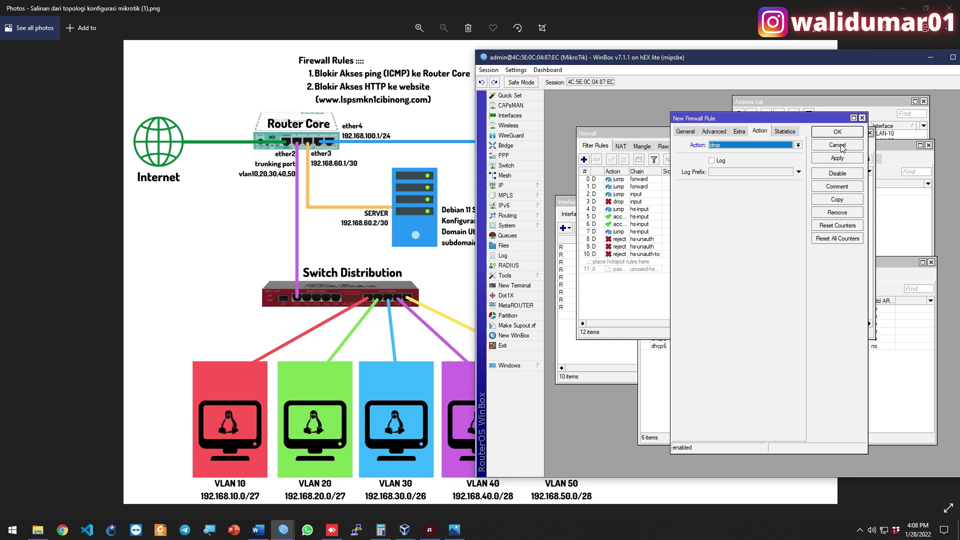
{"action": "left_click", "coordinate": [842, 136]}
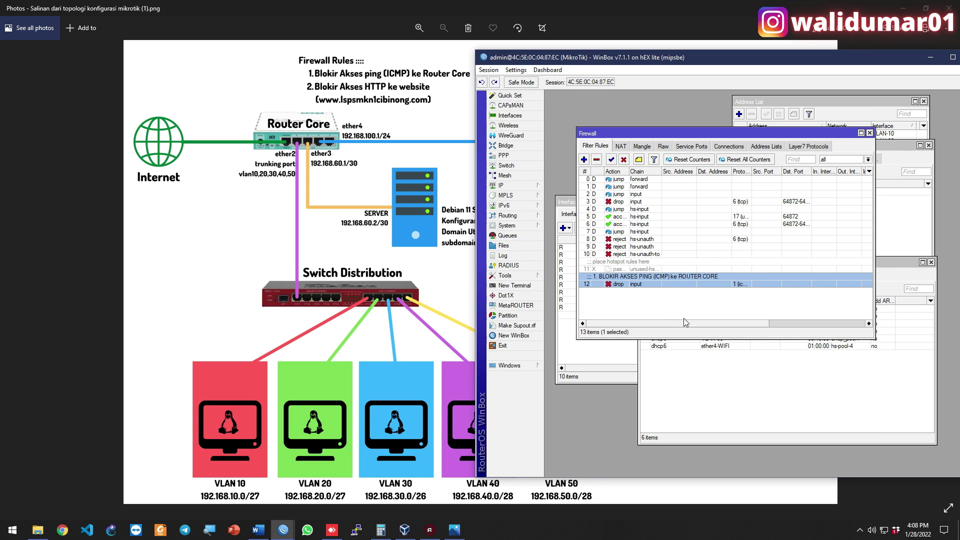
{"action": "left_click_drag", "start_coordinate": [690, 325], "coordinate": [637, 325]}
Create a new forward-chain rule for tcp with Out. Interface ether1-INTERNET
{"action": "left_click", "coordinate": [644, 306]}
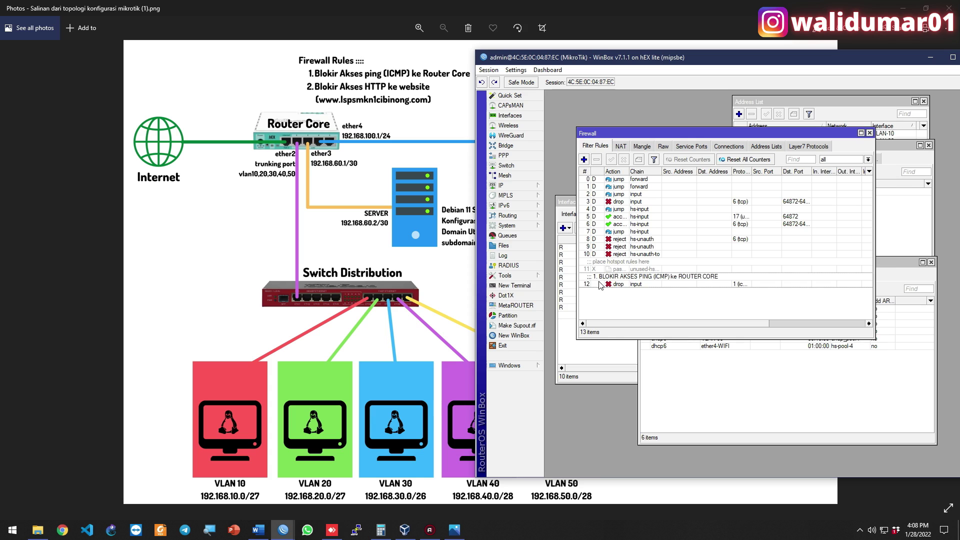
{"action": "left_click", "coordinate": [583, 159]}
{"action": "left_click", "coordinate": [683, 131]}
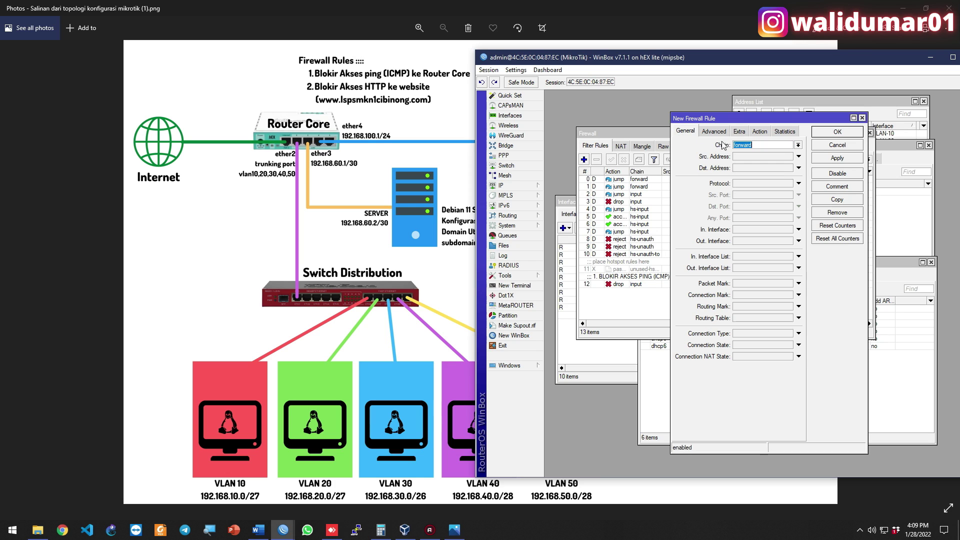
{"action": "left_click", "coordinate": [799, 146]}
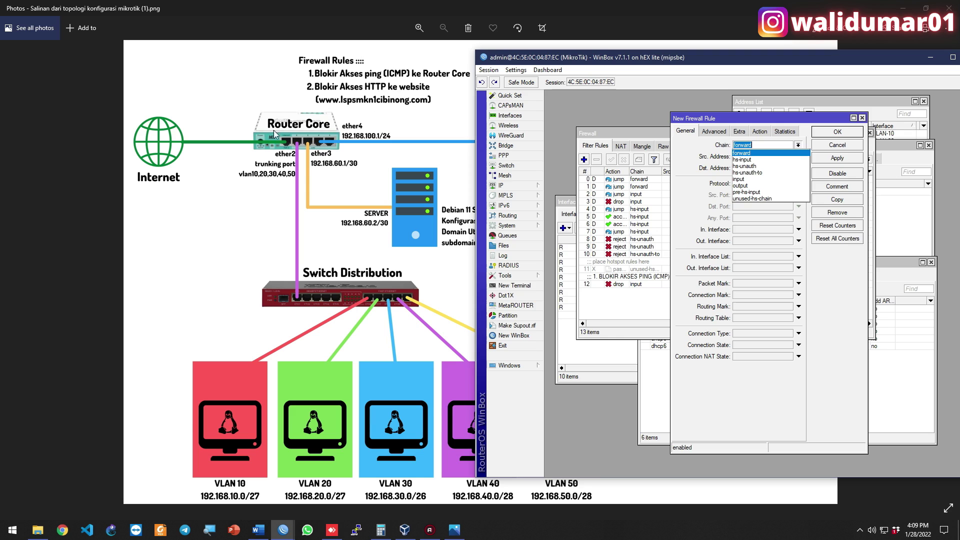
{"action": "left_click", "coordinate": [748, 153]}
{"action": "left_click", "coordinate": [764, 185]}
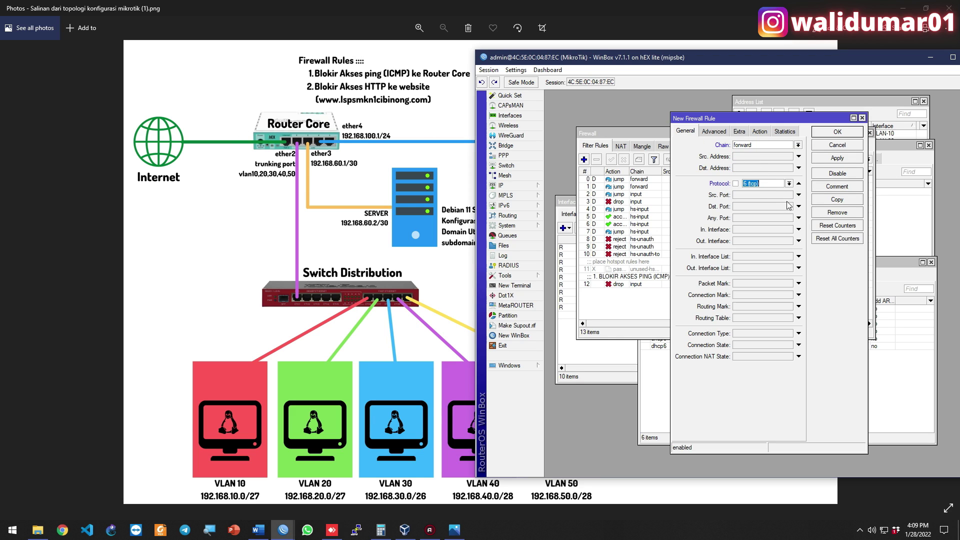
{"action": "left_click", "coordinate": [766, 240]}
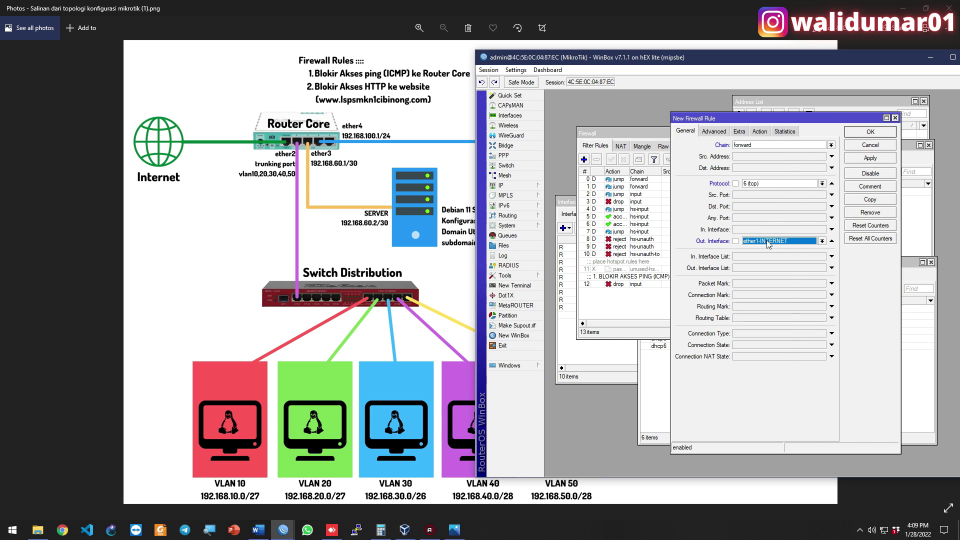
Match content lspsmkn1cibinong.com, set action drop, and save the rule
{"action": "left_click", "coordinate": [720, 131]}
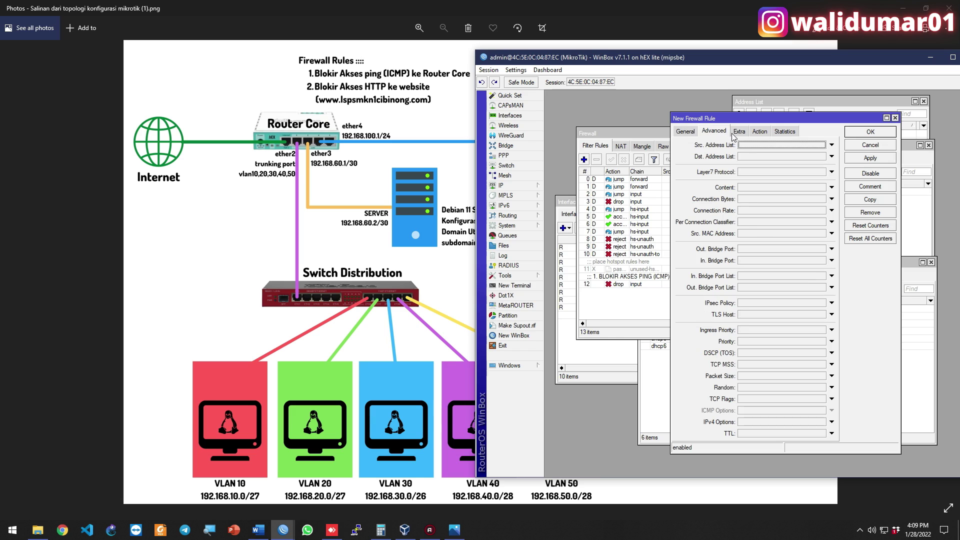
{"action": "left_click", "coordinate": [751, 187]}
{"action": "type", "text": "www"}
{"action": "key", "text": "BackSpace"}
{"action": "key", "text": "BackSpace"}
{"action": "key", "text": "BackSpace"}
{"action": "key", "text": "BackSpace"}
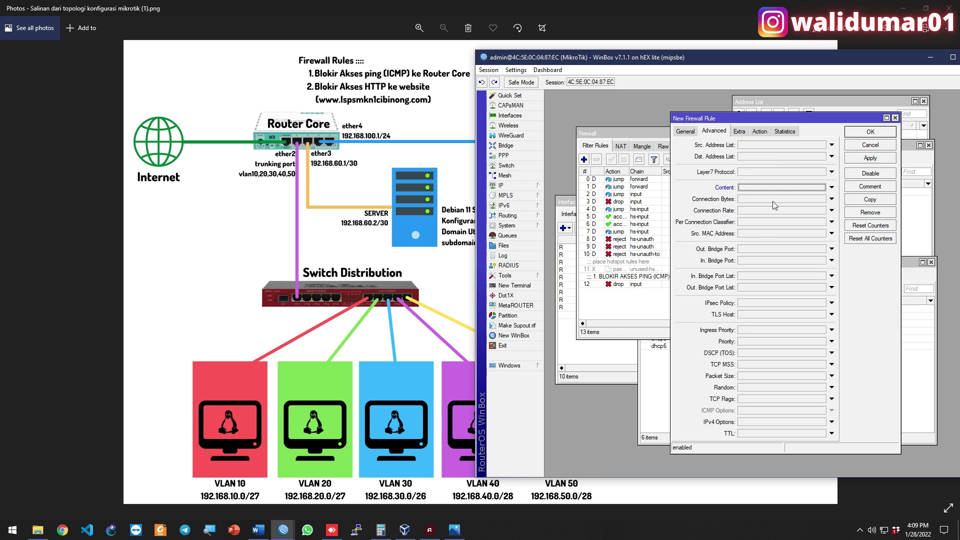
{"action": "type", "text": "lspsmkn1"}
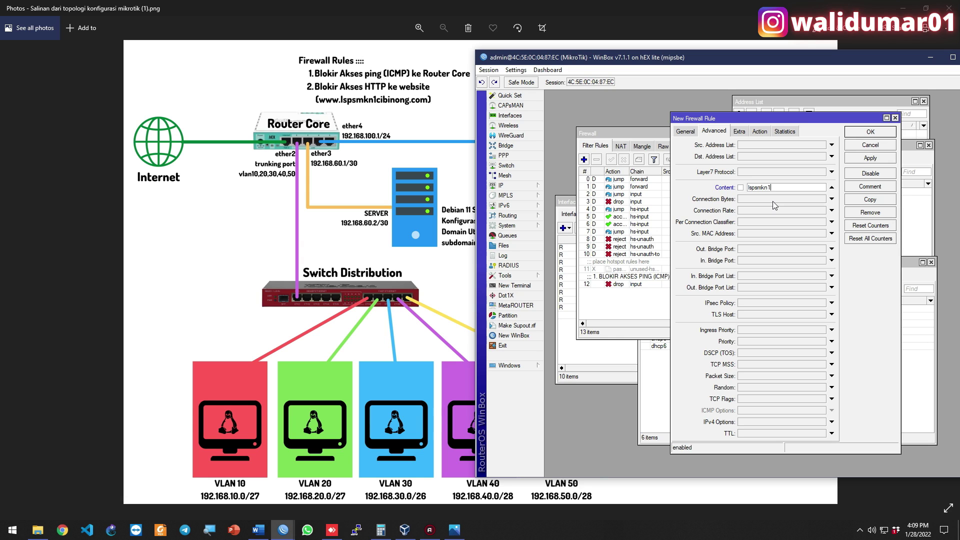
{"action": "type", "text": "cibinong.com"}
{"action": "left_click", "coordinate": [739, 132]}
{"action": "left_click", "coordinate": [757, 131]}
{"action": "left_click", "coordinate": [760, 145]}
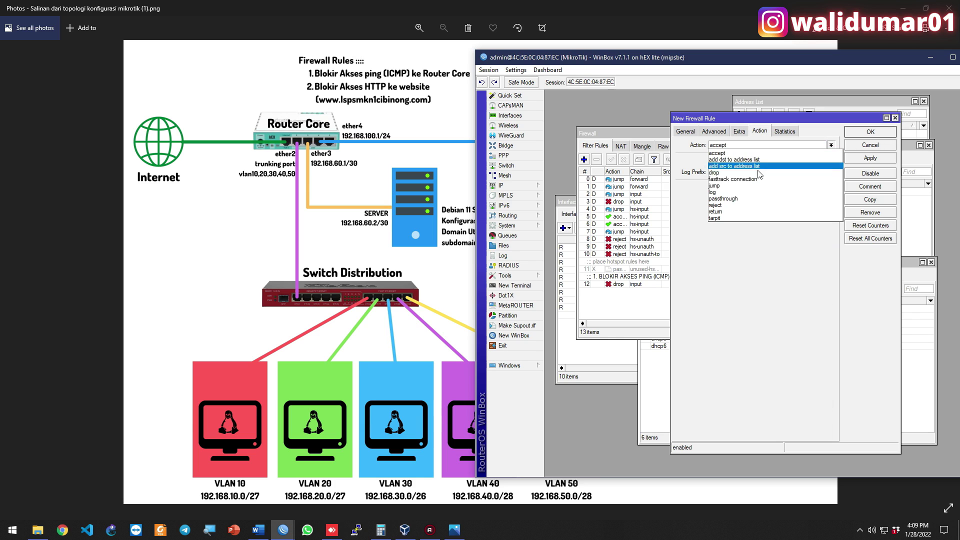
{"action": "left_click", "coordinate": [740, 172]}
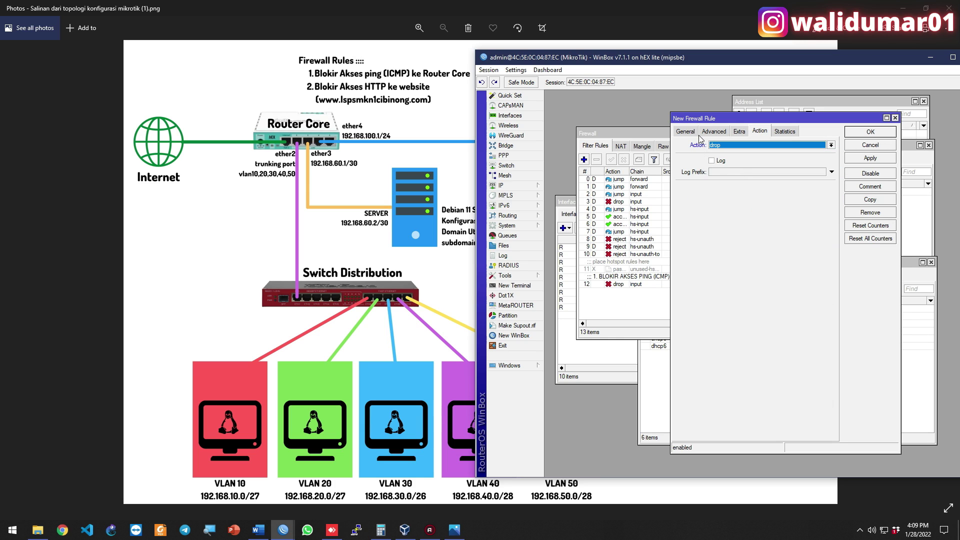
{"action": "left_click", "coordinate": [714, 131]}
{"action": "left_click", "coordinate": [686, 132]}
{"action": "left_click", "coordinate": [870, 158]}
{"action": "left_click", "coordinate": [870, 132]}
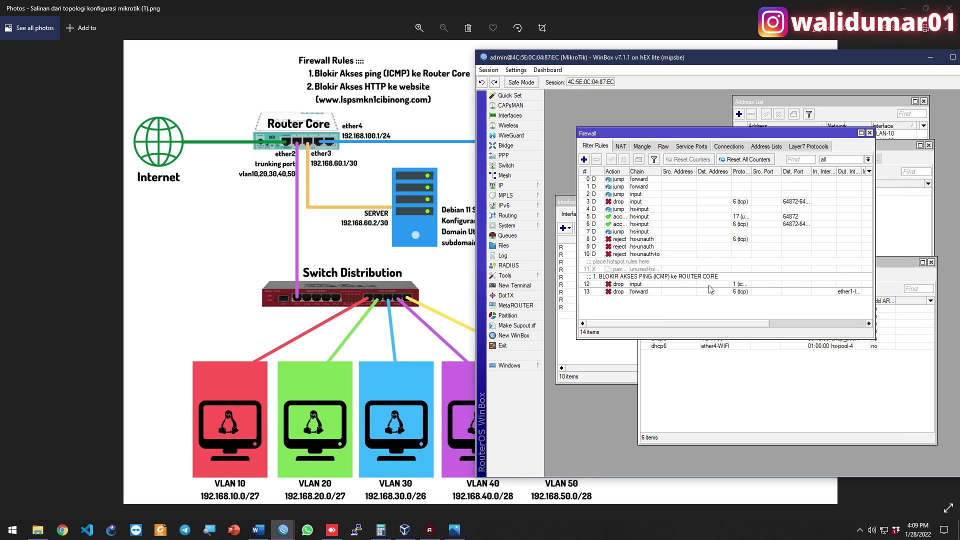
Comment rule 13 'BLOKIR AKSES HTTP KE WEBSITE'
{"action": "left_click", "coordinate": [711, 291]}
{"action": "left_click", "coordinate": [638, 159]}
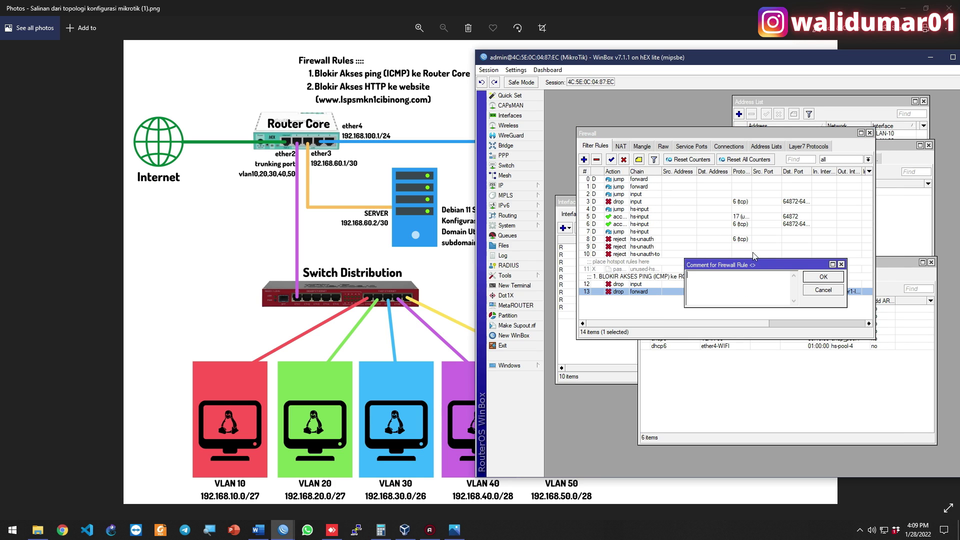
{"action": "type", "text": "BLOKIR AKSES HTTP KE WEBSITE"}
{"action": "key", "text": "Return"}
Restrict rule 13 to destination port 80
{"action": "double_click", "coordinate": [778, 299]}
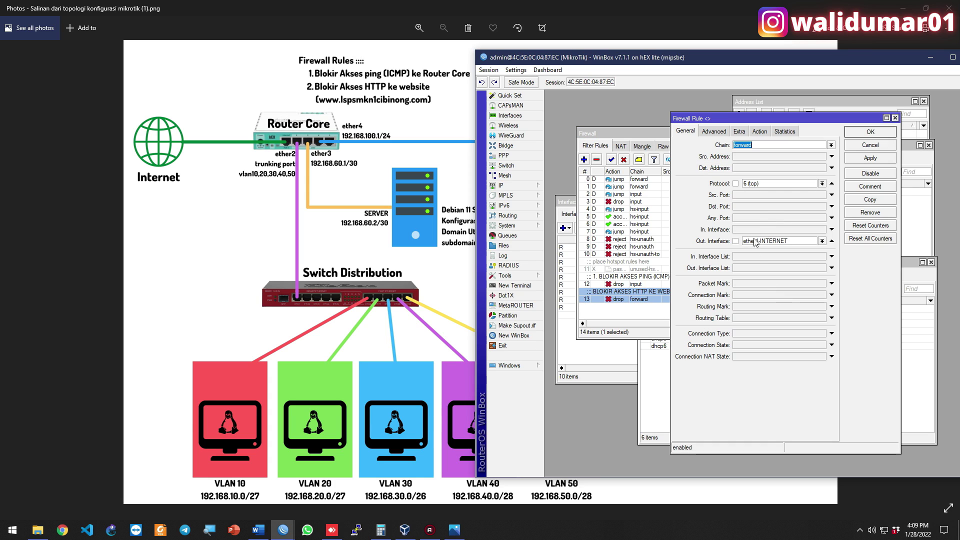
{"action": "left_click", "coordinate": [774, 207]}
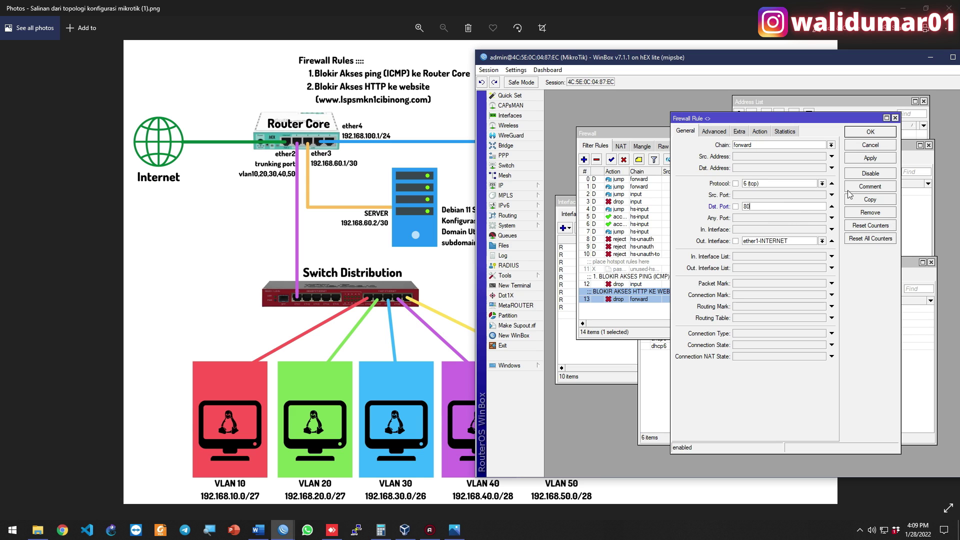
{"action": "left_click", "coordinate": [870, 133]}
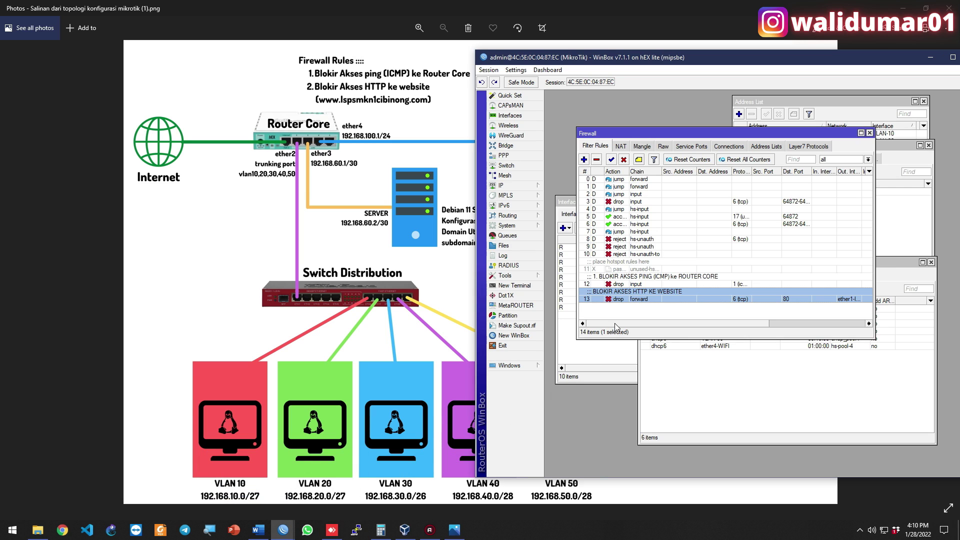
Change the System Identity from MikroTik to 'ROUTER-CORE (UKK 2022)'
{"action": "left_click", "coordinate": [518, 227]}
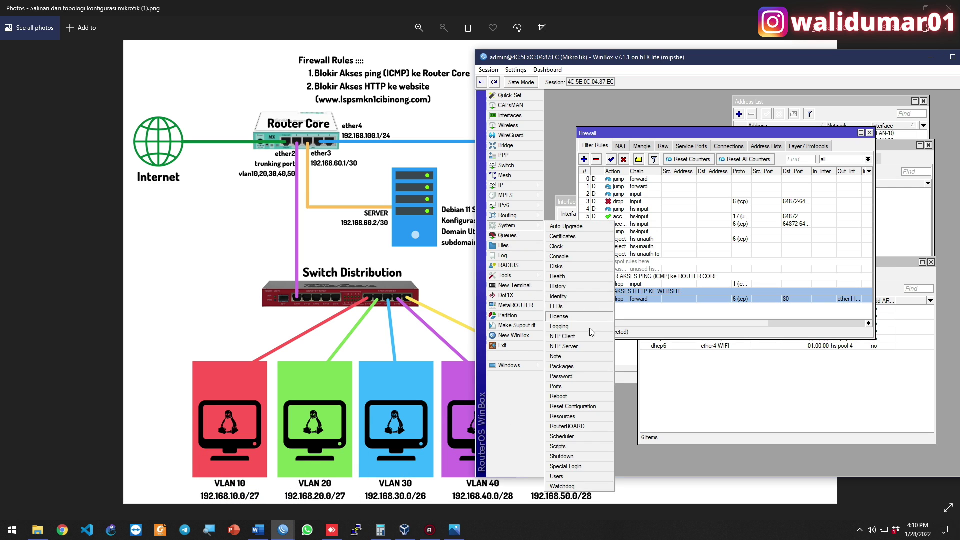
{"action": "left_click", "coordinate": [580, 297]}
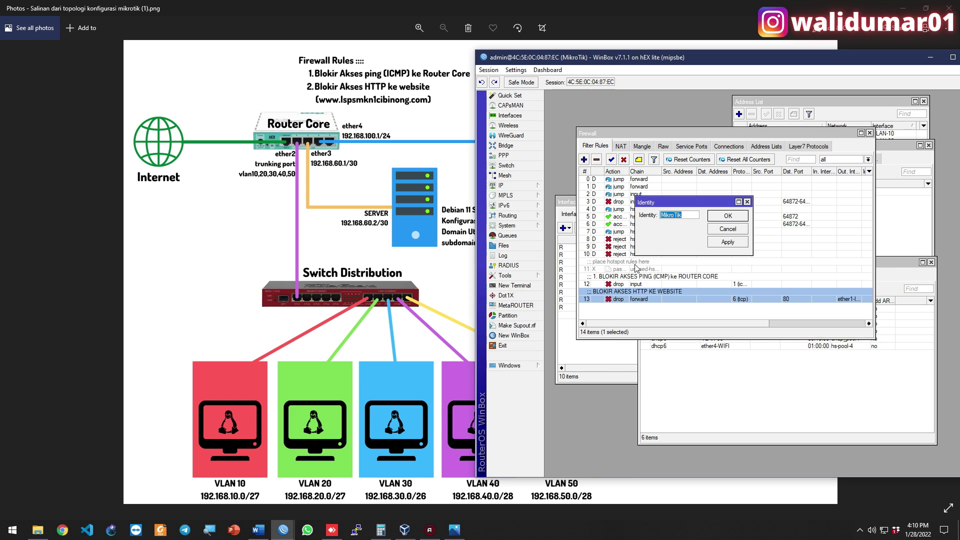
{"action": "type", "text": "ORUTER-CORE (UKK 2022)"}
{"action": "left_click", "coordinate": [735, 216]}
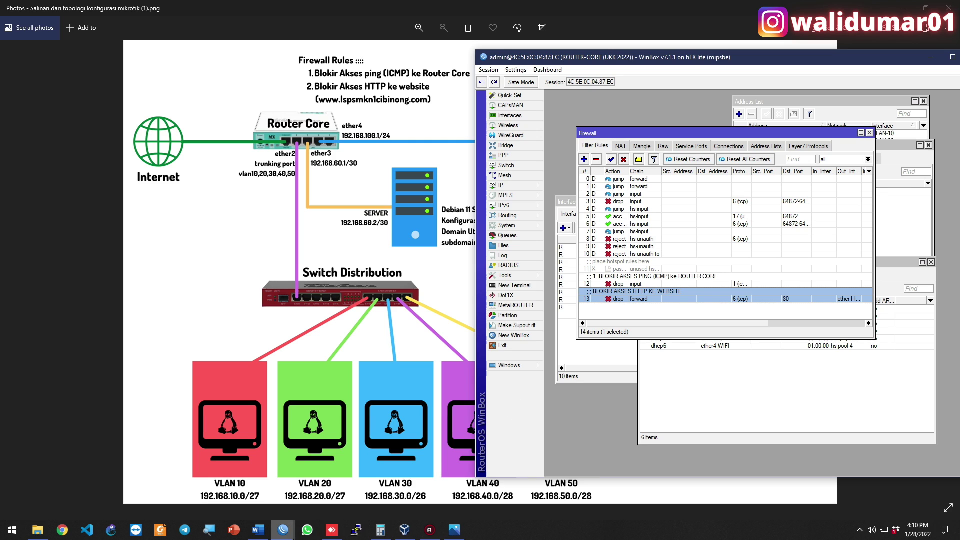
Bring up the RB2011iL switch's WinBox session and arrange its window on screen
{"action": "mouse_move", "coordinate": [283, 529]}
{"action": "left_click", "coordinate": [346, 459]}
{"action": "left_click_drag", "start_coordinate": [644, 118], "coordinate": [571, 66]}
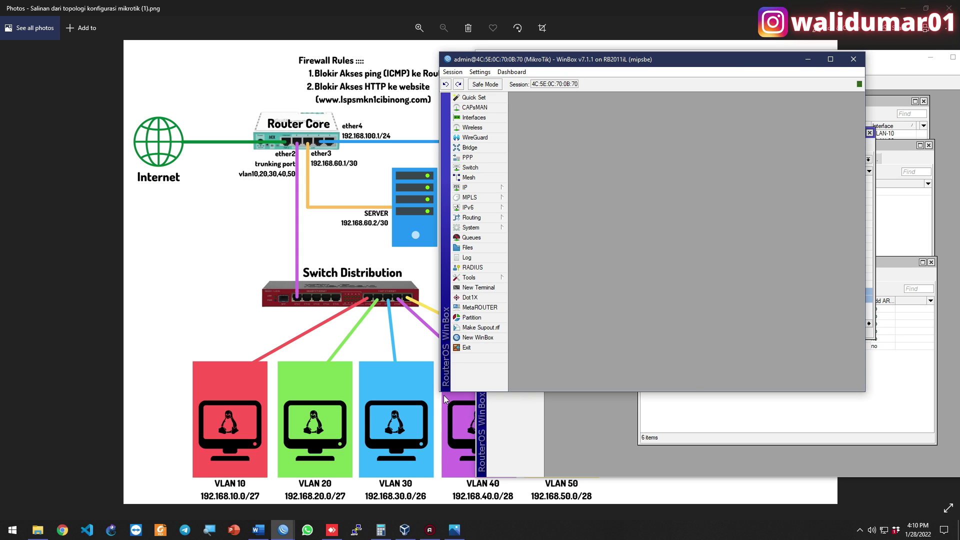
{"action": "left_click_drag", "start_coordinate": [440, 392], "coordinate": [399, 471]}
{"action": "left_click_drag", "start_coordinate": [582, 68], "coordinate": [674, 65]}
Set the switch's system identity to SWITCH DISTRIBUTION
{"action": "left_click", "coordinate": [521, 226]}
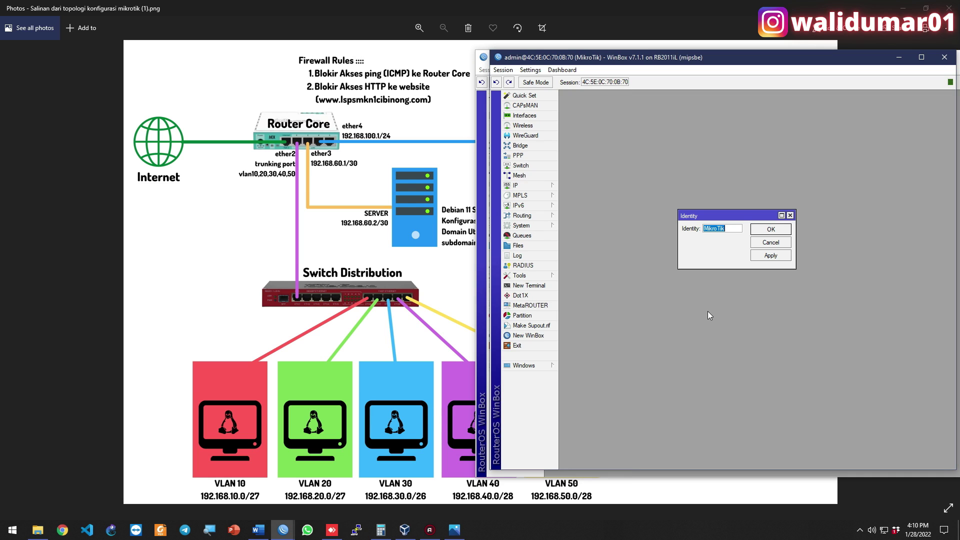
{"action": "type", "text": "SWITCHDISTRI"}
{"action": "key", "text": "BackSpace"}
{"action": "key", "text": "BackSpace"}
{"action": "key", "text": "BackSpace"}
{"action": "key", "text": "BackSpace"}
{"action": "key", "text": "BackSpace"}
{"action": "key", "text": "BackSpace"}
{"action": "type", "text": "DISTRIBUTON"}
{"action": "left_click", "coordinate": [779, 228]}
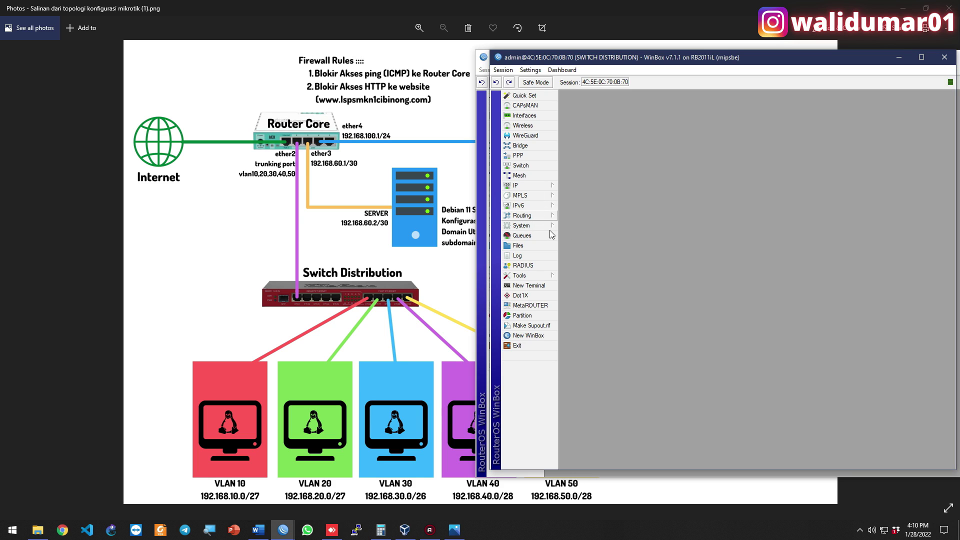
Create a new bridge named VLAN-UKK
{"action": "left_click", "coordinate": [541, 146]}
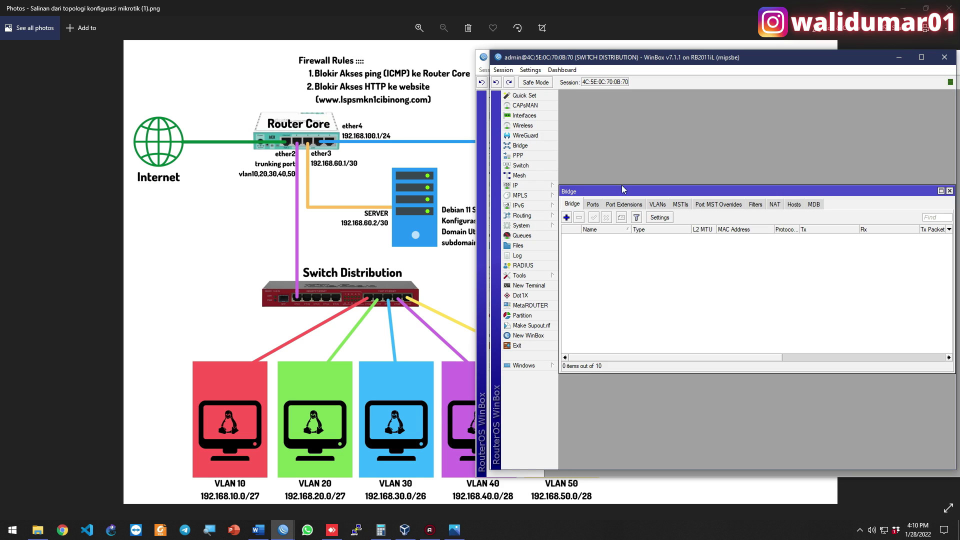
{"action": "left_click", "coordinate": [566, 217]}
{"action": "left_click", "coordinate": [639, 147]}
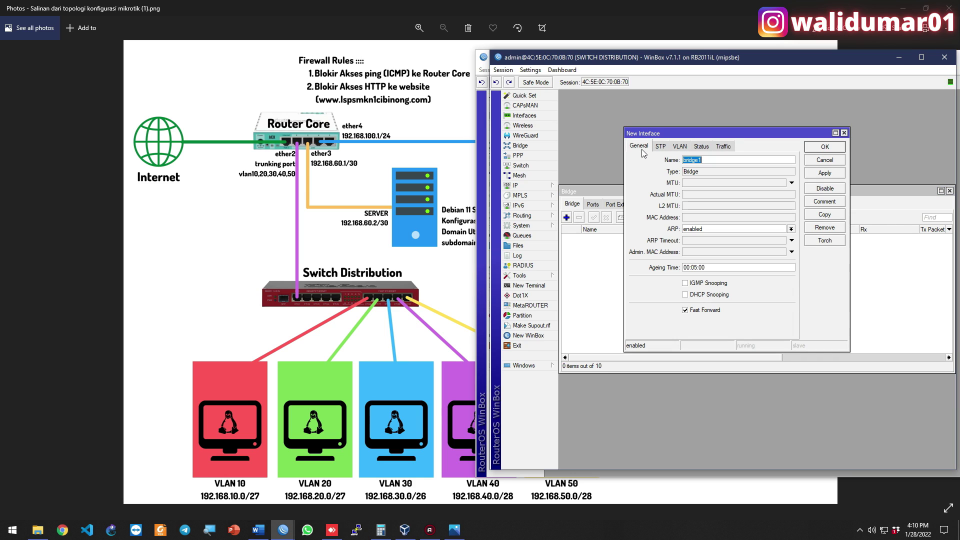
{"action": "type", "text": "VLAN-UKK"}
{"action": "key", "text": "Return"}
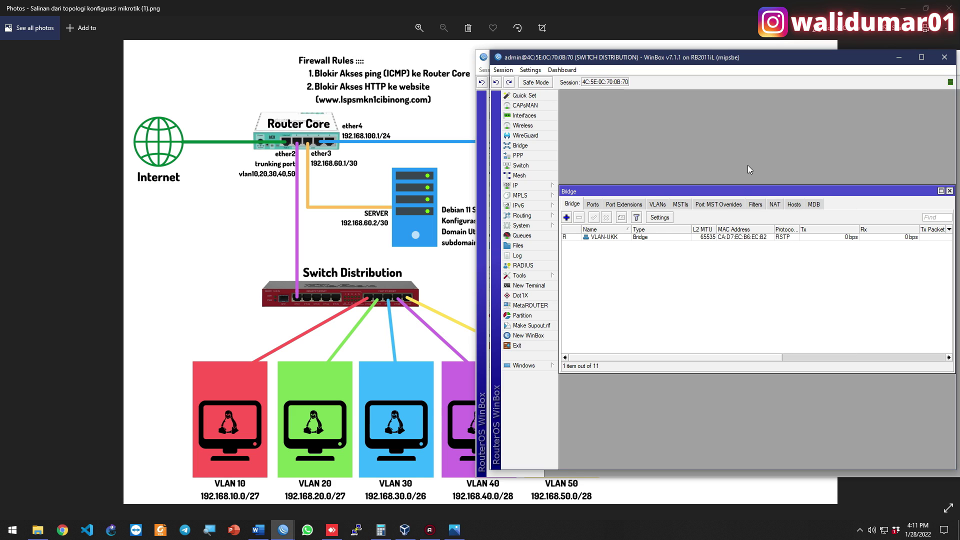
Review the VLAN-UKK bridge's VLAN and status settings, then bring up the empty bridge VLAN table
{"action": "left_click", "coordinate": [596, 239]}
{"action": "double_click", "coordinate": [596, 239]}
{"action": "left_click", "coordinate": [680, 146]}
{"action": "left_click", "coordinate": [701, 146]}
{"action": "left_click", "coordinate": [639, 146]}
{"action": "left_click", "coordinate": [680, 146]}
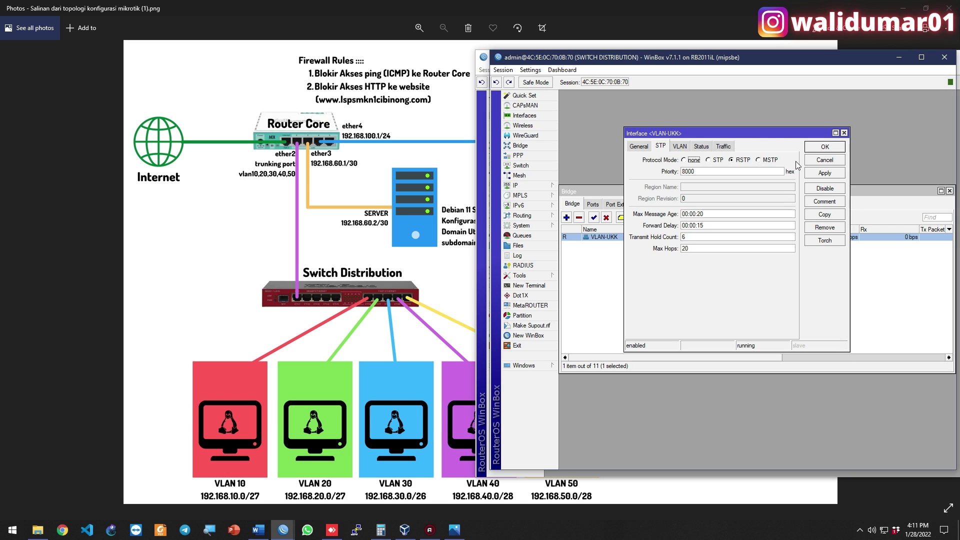
{"action": "left_click", "coordinate": [820, 159]}
{"action": "left_click", "coordinate": [658, 204]}
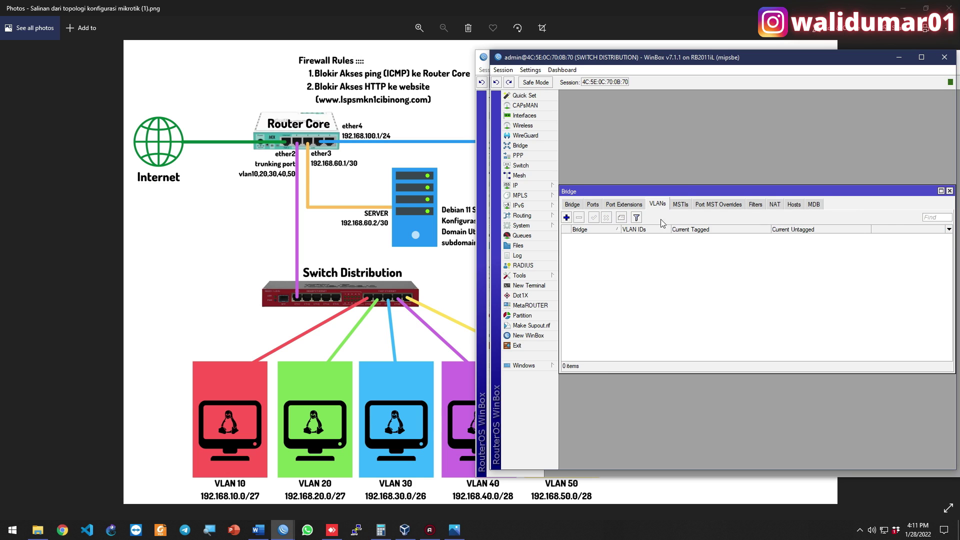
Add bridge VLAN 10 on VLAN-UKK, tagged on ether1 and untagged on ether6
{"action": "left_click", "coordinate": [566, 217]}
{"action": "left_click", "coordinate": [731, 198]}
{"action": "left_click", "coordinate": [734, 207]}
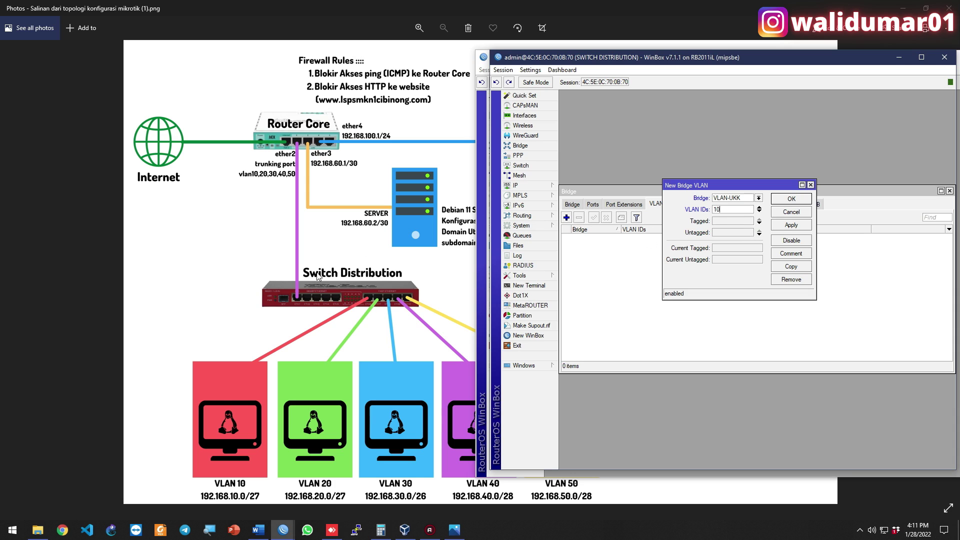
{"action": "left_click", "coordinate": [729, 222]}
{"action": "left_click", "coordinate": [734, 232]}
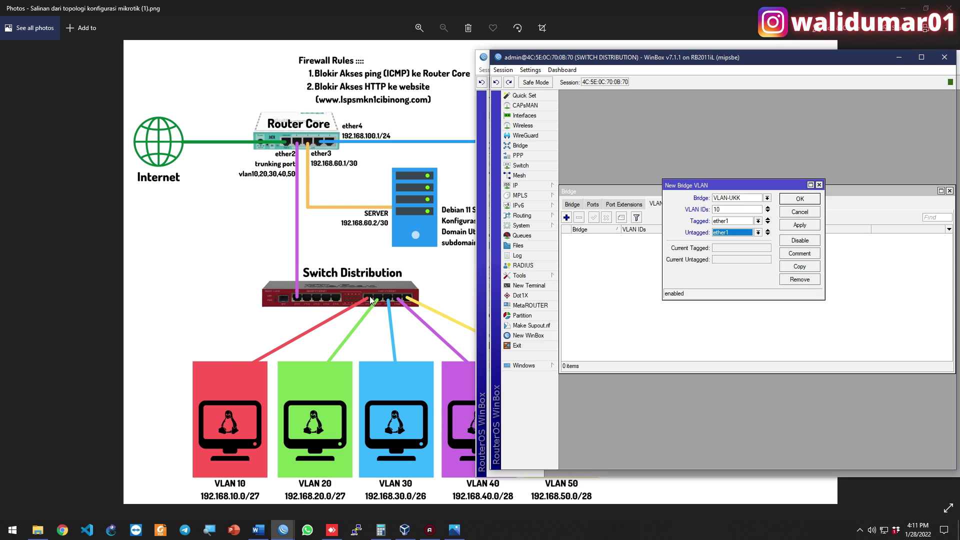
{"action": "left_click", "coordinate": [735, 237]}
{"action": "left_click", "coordinate": [730, 279]}
{"action": "left_click", "coordinate": [809, 200]}
Show the Tagged and Untagged columns in the bridge VLAN list
{"action": "right_click", "coordinate": [645, 258]}
{"action": "left_click", "coordinate": [712, 299]}
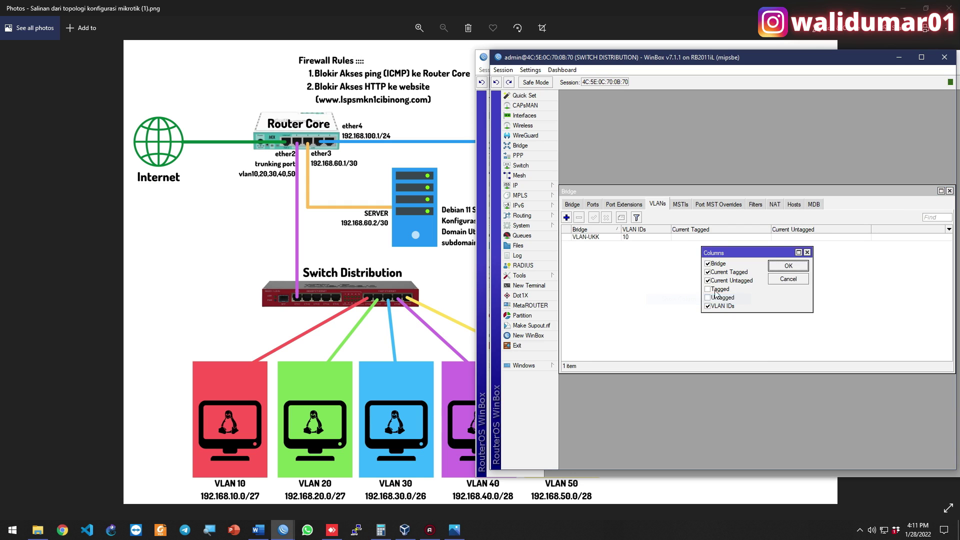
{"action": "left_click", "coordinate": [721, 289]}
{"action": "left_click", "coordinate": [722, 297]}
{"action": "left_click", "coordinate": [788, 266]}
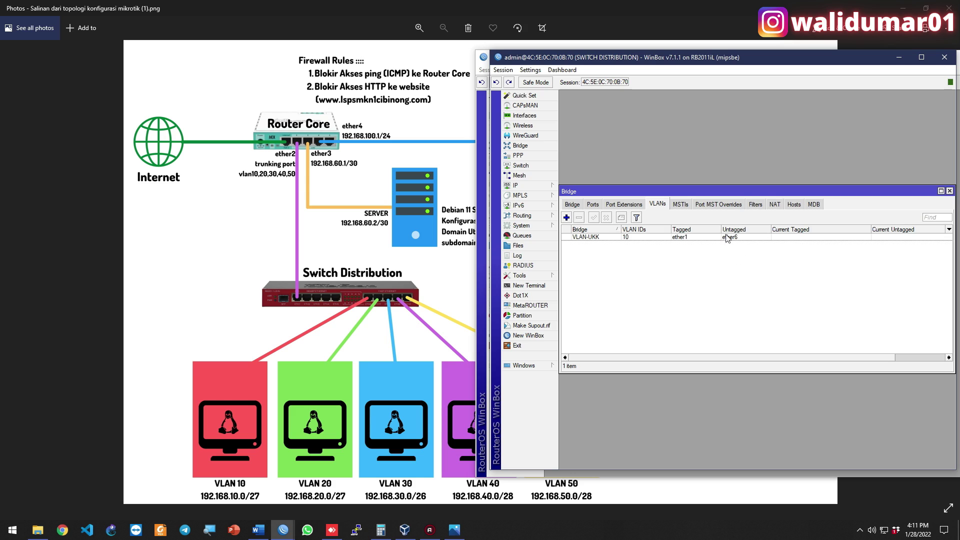
Add VLAN 20 to VLAN-UKK, tagged on ether1 and untagged on ether7
{"action": "left_click", "coordinate": [566, 218]}
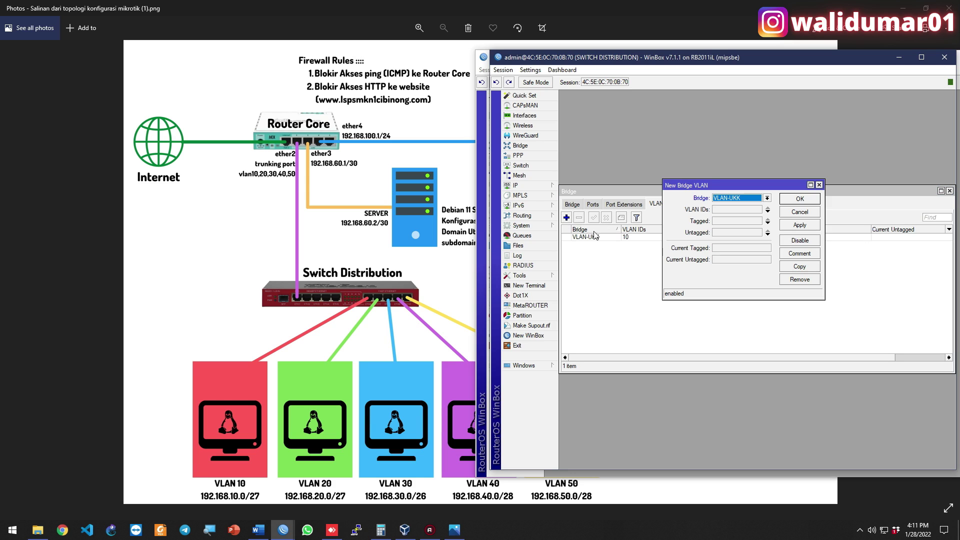
{"action": "left_click", "coordinate": [727, 209]}
{"action": "type", "text": "20"}
{"action": "left_click", "coordinate": [744, 222]}
{"action": "key", "text": "Tab"}
{"action": "key", "text": "Down"}
{"action": "key", "text": "Down"}
{"action": "key", "text": "Down"}
{"action": "key", "text": "Down"}
{"action": "key", "text": "Down"}
{"action": "key", "text": "Down"}
{"action": "key", "text": "Down"}
{"action": "key", "text": "Down"}
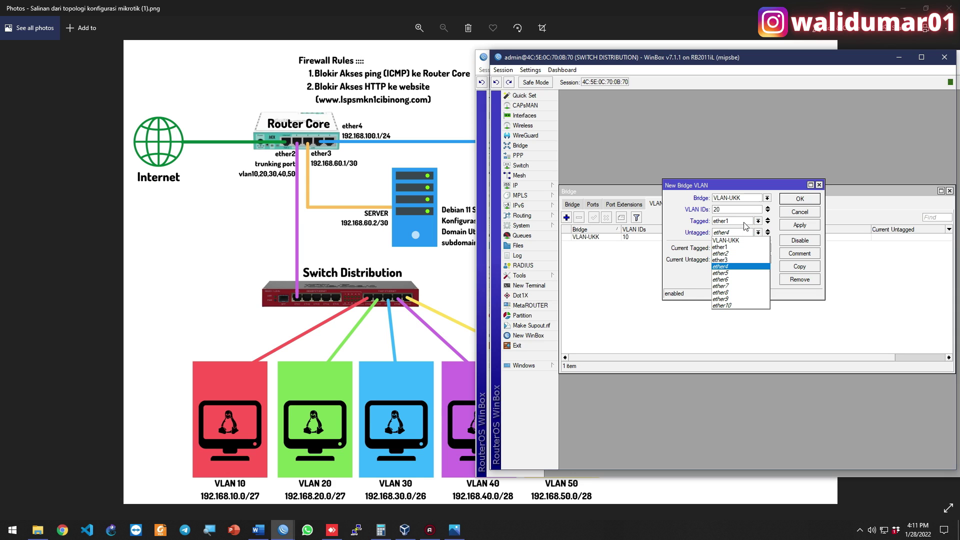
{"action": "key", "text": "Return"}
{"action": "key", "text": "Return"}
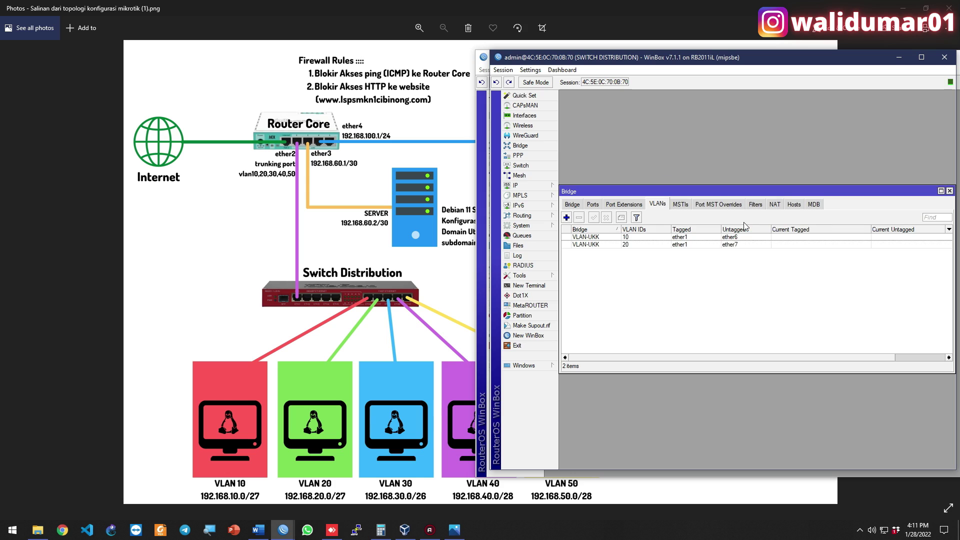
Add VLAN 30 to VLAN-UKK, tagged on ether1 and untagged on ether8
{"action": "left_click", "coordinate": [566, 217]}
{"action": "key", "text": "Tab"}
{"action": "type", "text": "3"}
{"action": "key", "text": "Tab"}
{"action": "key", "text": "space"}
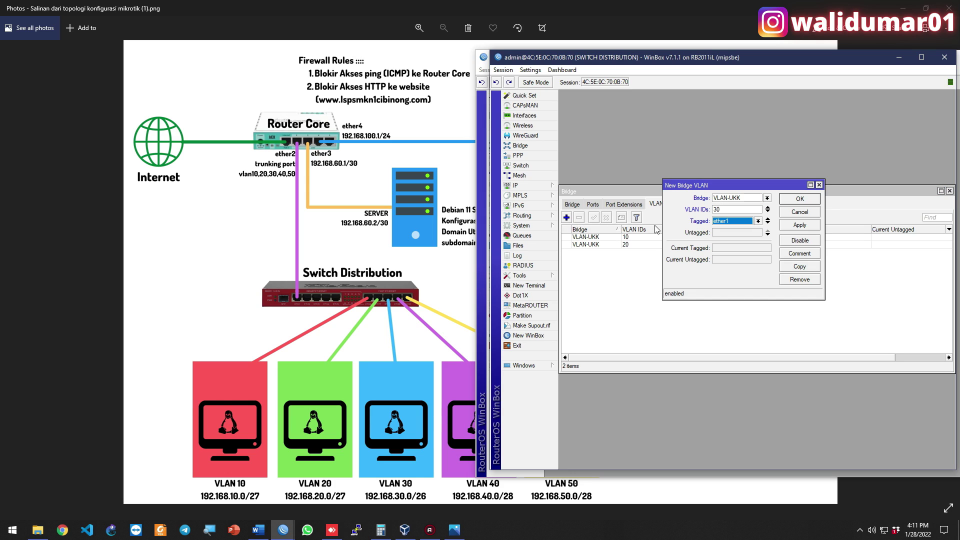
{"action": "key", "text": "Tab"}
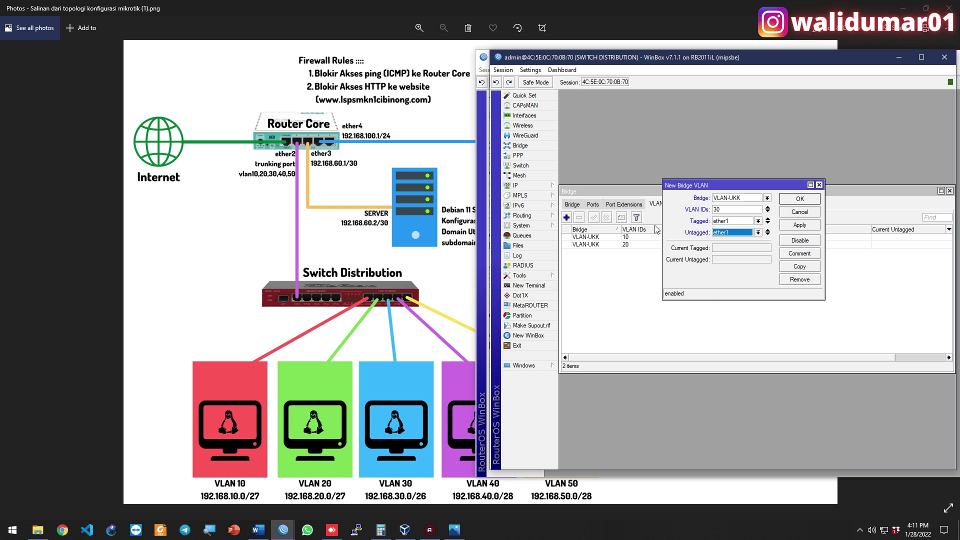
{"action": "key", "text": "space"}
{"action": "key", "text": "Down"}
{"action": "key", "text": "Down"}
{"action": "key", "text": "Down"}
{"action": "key", "text": "Down"}
{"action": "key", "text": "Down"}
{"action": "key", "text": "Down"}
{"action": "key", "text": "Down"}
{"action": "key", "text": "Return"}
{"action": "key", "text": "Return"}
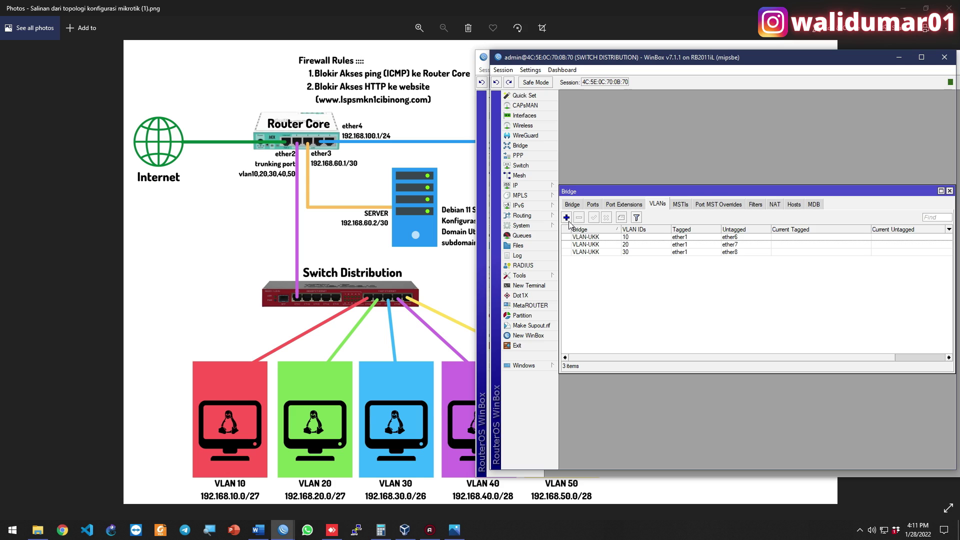
Add VLAN 40 to VLAN-UKK, tagged on ether1 and untagged on ether9
{"action": "left_click", "coordinate": [566, 217]}
{"action": "left_click", "coordinate": [749, 210]}
{"action": "type", "text": "40"}
{"action": "key", "text": "Tab"}
{"action": "key", "text": "Down"}
{"action": "key", "text": "Tab"}
{"action": "key", "text": "Down"}
{"action": "key", "text": "Down"}
{"action": "key", "text": "Down"}
{"action": "key", "text": "Down"}
{"action": "key", "text": "Down"}
{"action": "key", "text": "Down"}
{"action": "key", "text": "Down"}
{"action": "key", "text": "Down"}
{"action": "key", "text": "Down"}
{"action": "key", "text": "Down"}
{"action": "key", "text": "Return"}
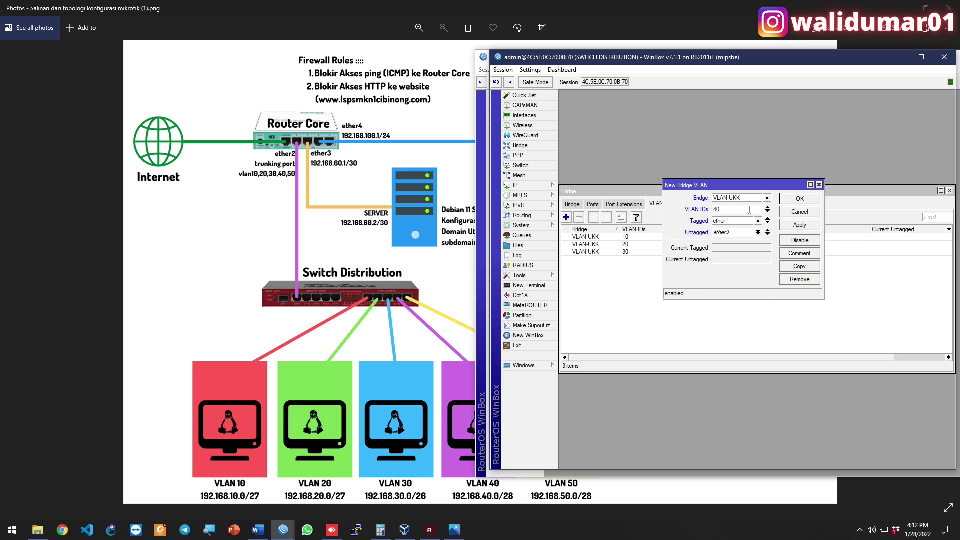
{"action": "key", "text": "Return"}
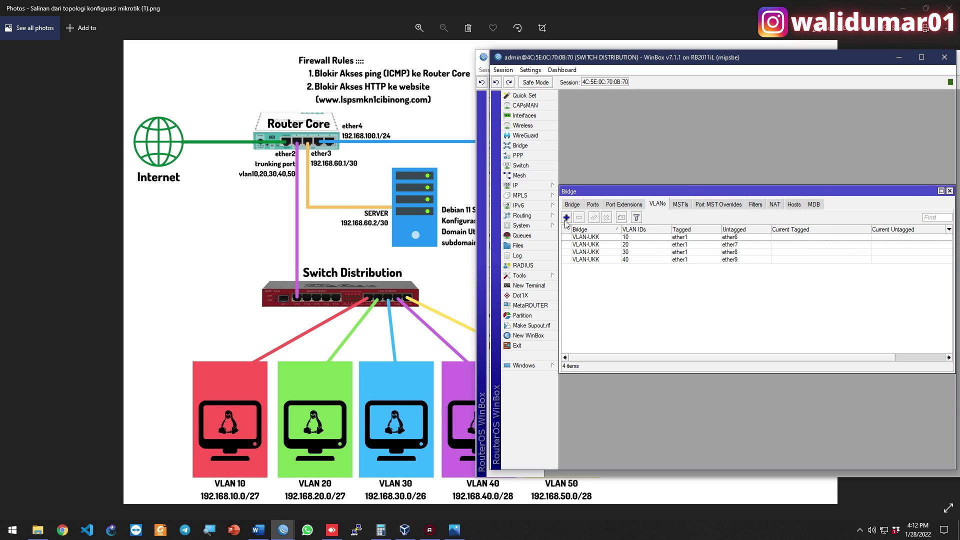
Add VLAN 50 to VLAN-UKK, tagged on ether1 and untagged on ether10
{"action": "left_click", "coordinate": [567, 218]}
{"action": "key", "text": "Tab"}
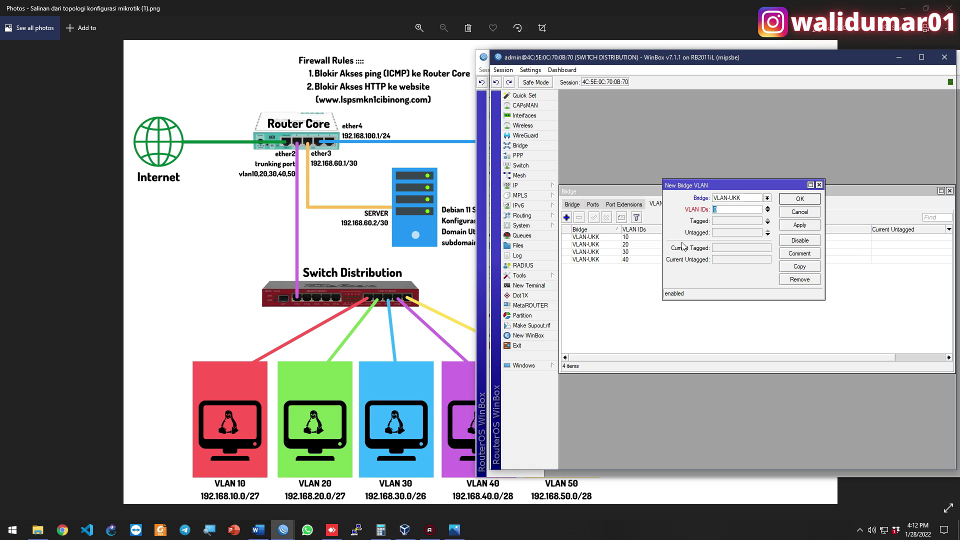
{"action": "type", "text": "50"}
{"action": "key", "text": "Tab"}
{"action": "key", "text": "Down"}
{"action": "key", "text": "Tab"}
{"action": "key", "text": "Down"}
{"action": "key", "text": "Down"}
{"action": "key", "text": "Down"}
{"action": "key", "text": "Down"}
{"action": "key", "text": "Down"}
{"action": "key", "text": "Down"}
{"action": "key", "text": "Down"}
{"action": "key", "text": "Down"}
{"action": "key", "text": "Down"}
{"action": "key", "text": "Down"}
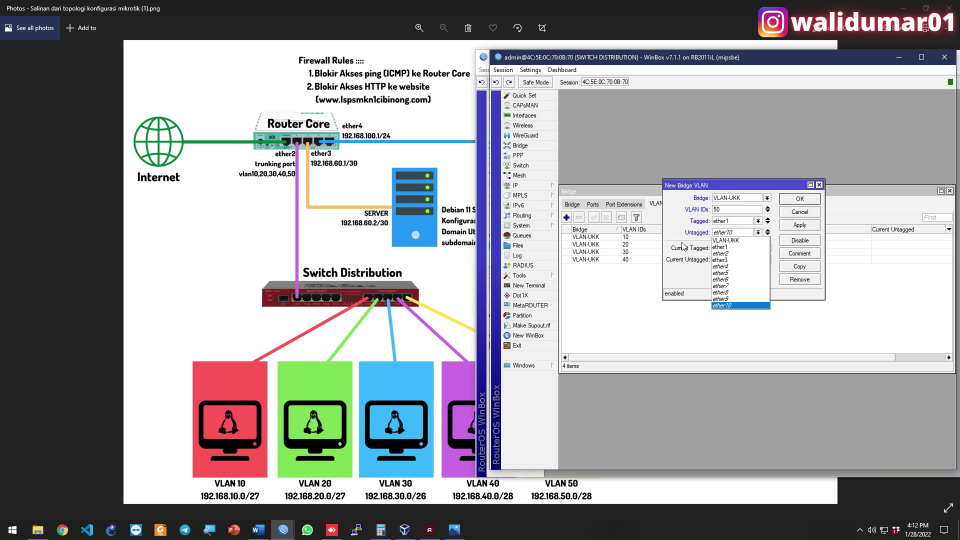
{"action": "key", "text": "Return"}
{"action": "key", "text": "Return"}
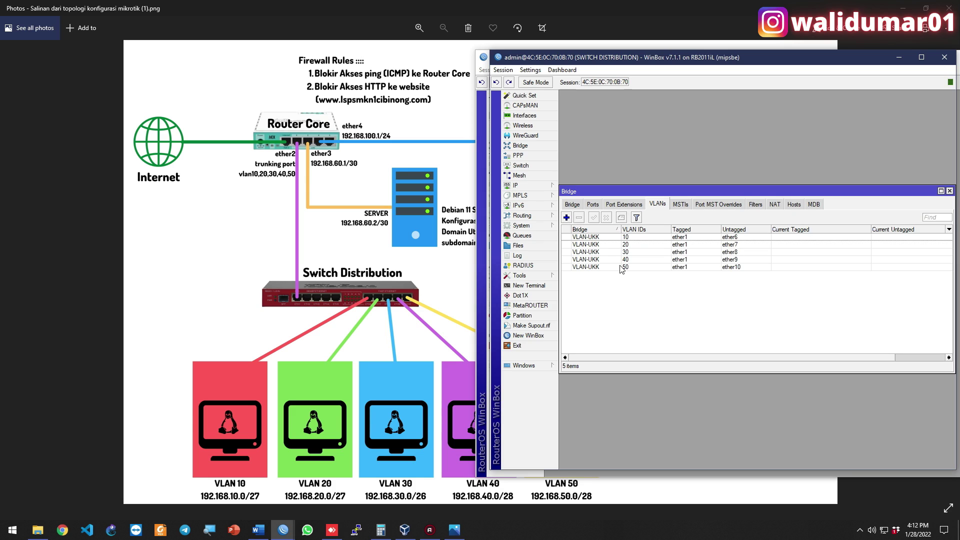
Add ether1 as a member port of bridge VLAN-UKK
{"action": "left_click", "coordinate": [592, 204]}
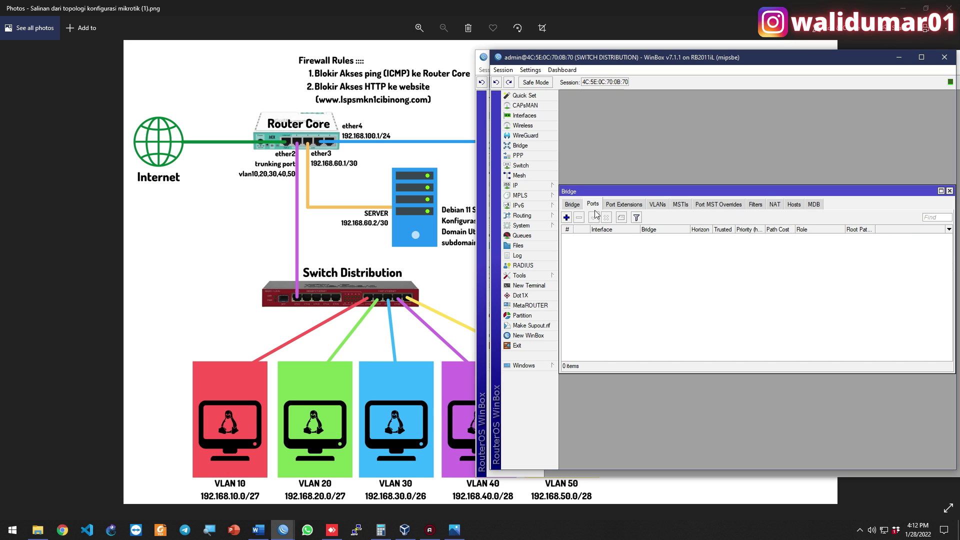
{"action": "left_click", "coordinate": [567, 217]}
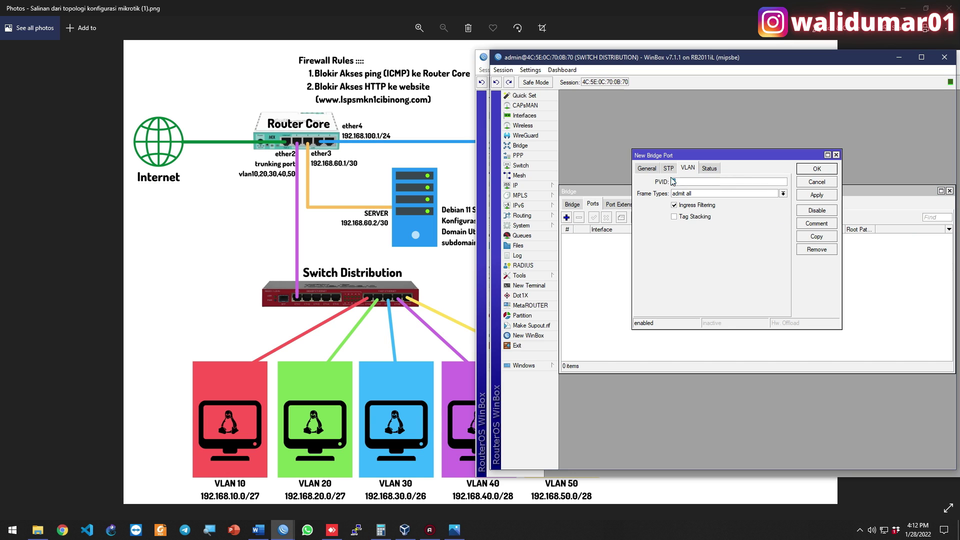
{"action": "left_click", "coordinate": [646, 169]}
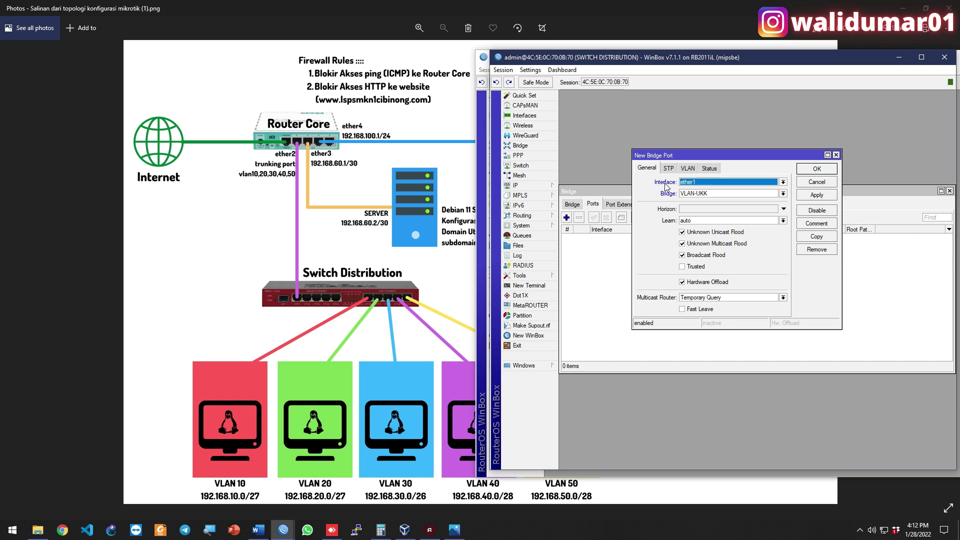
{"action": "left_click", "coordinate": [706, 184]}
{"action": "left_click", "coordinate": [703, 192]}
{"action": "left_click", "coordinate": [829, 170]}
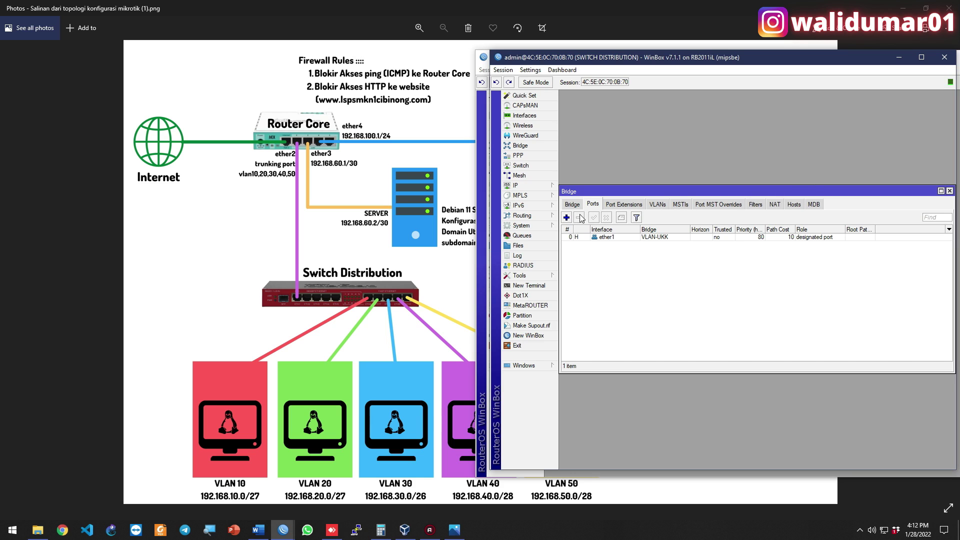
Add ether6 and ether7 as ports of bridge VLAN-UKK
{"action": "left_click", "coordinate": [569, 218]}
{"action": "left_click", "coordinate": [700, 184]}
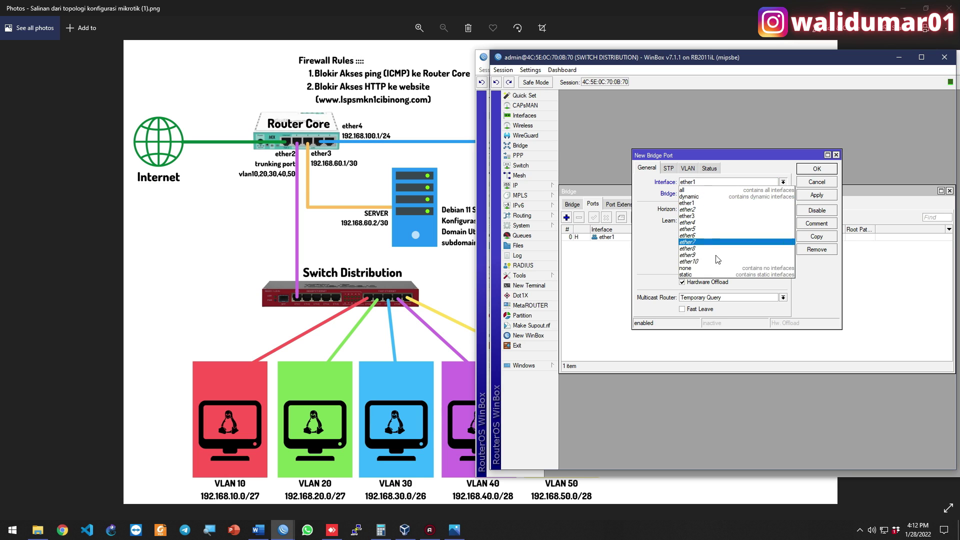
{"action": "left_click", "coordinate": [715, 235]}
{"action": "left_click", "coordinate": [819, 170]}
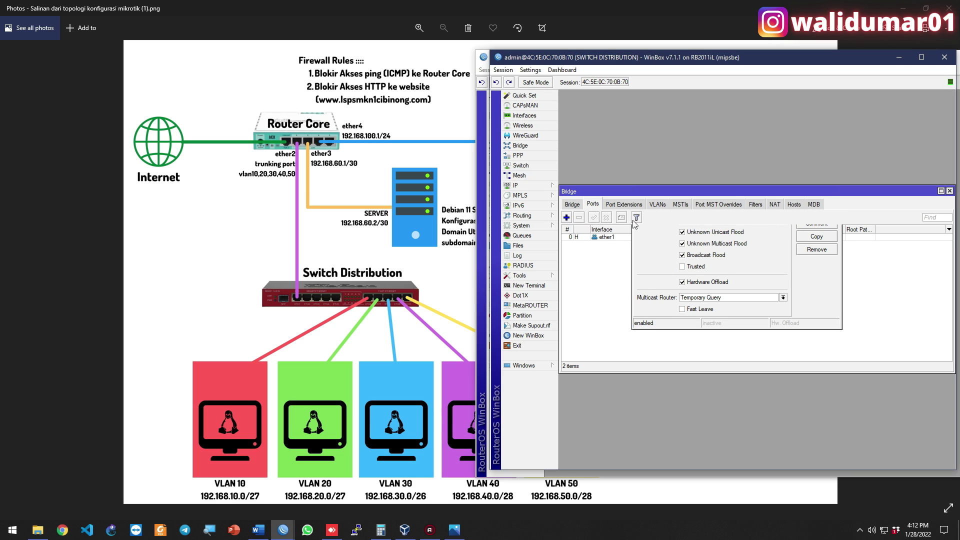
{"action": "left_click", "coordinate": [567, 218]}
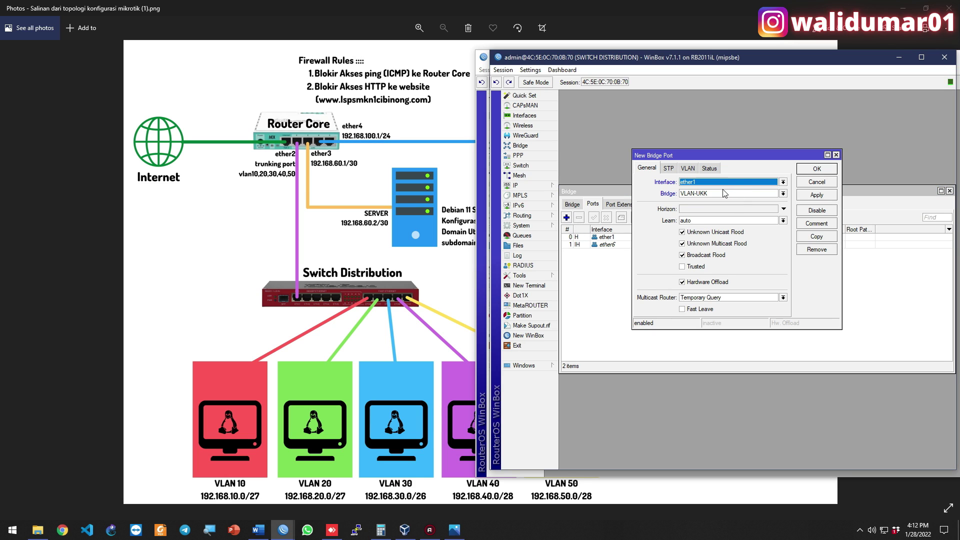
{"action": "left_click", "coordinate": [716, 184]}
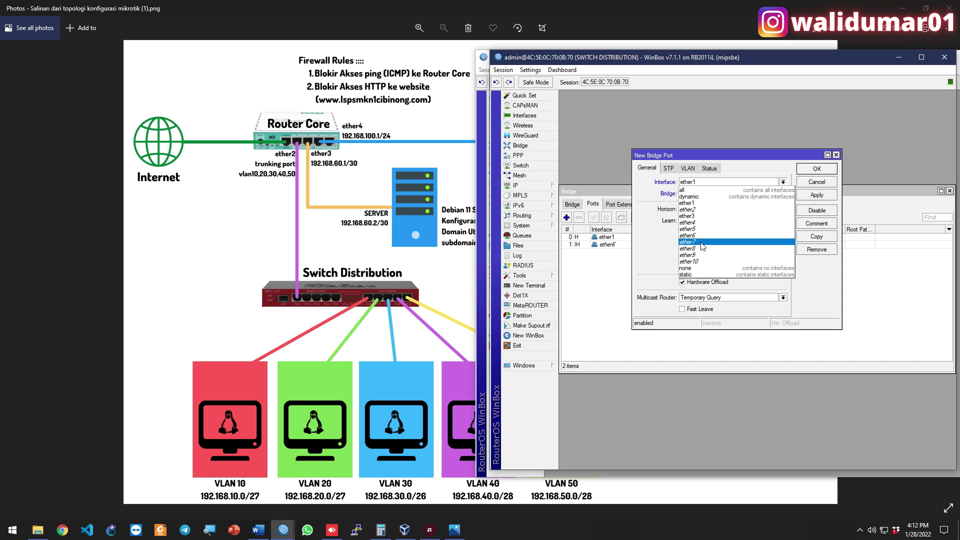
{"action": "left_click", "coordinate": [720, 242]}
{"action": "left_click", "coordinate": [811, 176]}
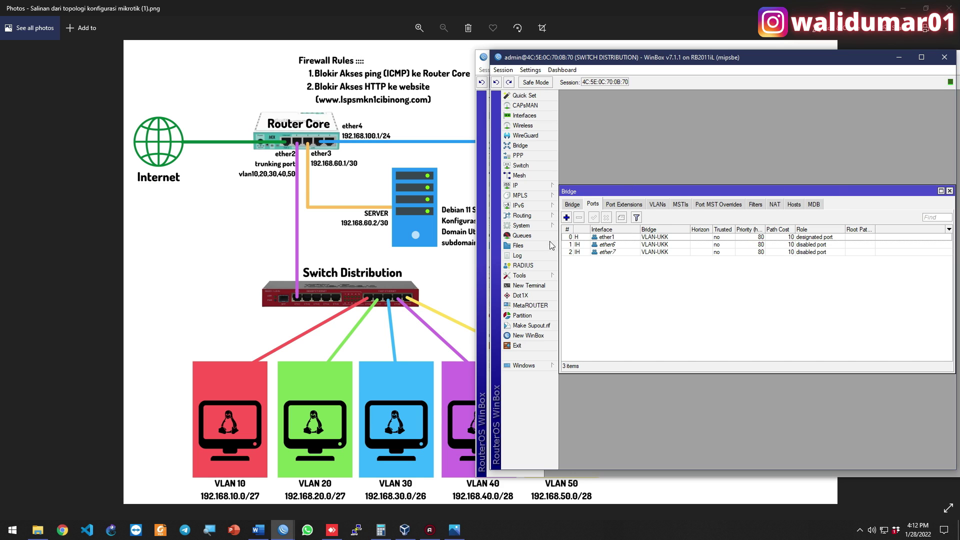
Add ether8 and ether9 as ports of bridge VLAN-UKK
{"action": "left_click", "coordinate": [567, 217]}
{"action": "left_click", "coordinate": [736, 184]}
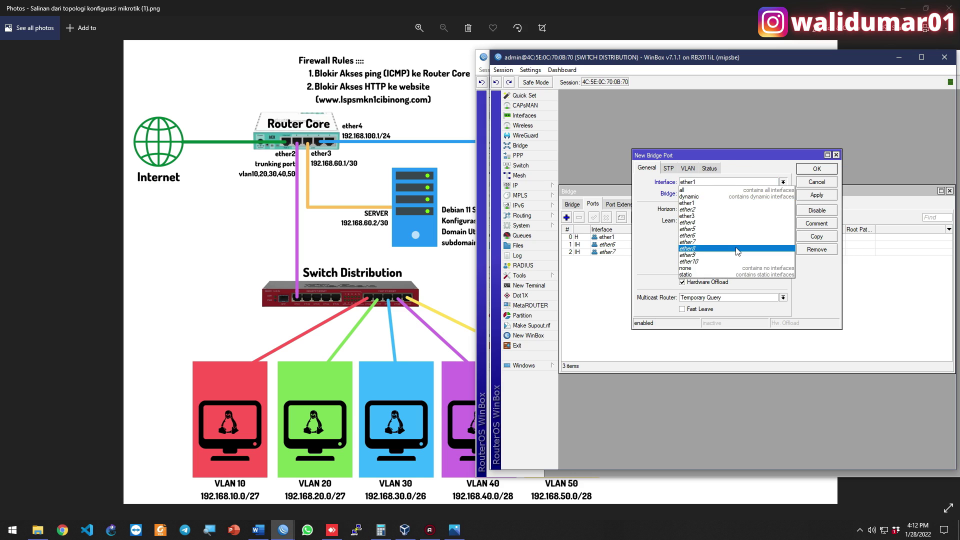
{"action": "left_click", "coordinate": [739, 251]}
{"action": "left_click", "coordinate": [810, 173]}
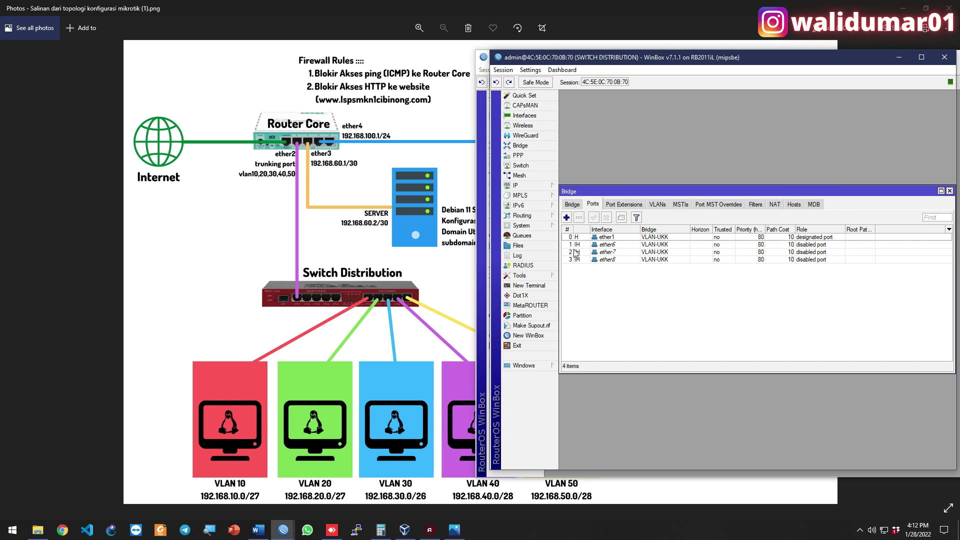
{"action": "left_click", "coordinate": [567, 217]}
{"action": "left_click", "coordinate": [740, 183]}
{"action": "left_click", "coordinate": [731, 254]}
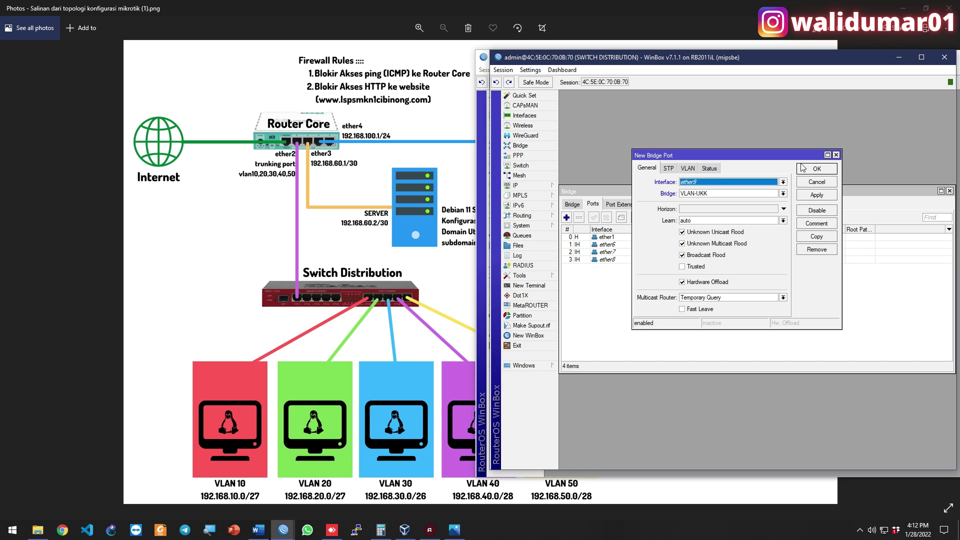
{"action": "left_click", "coordinate": [817, 170]}
Add ether10 to bridge VLAN-UKK and review the newly added port rows
{"action": "left_click", "coordinate": [566, 217]}
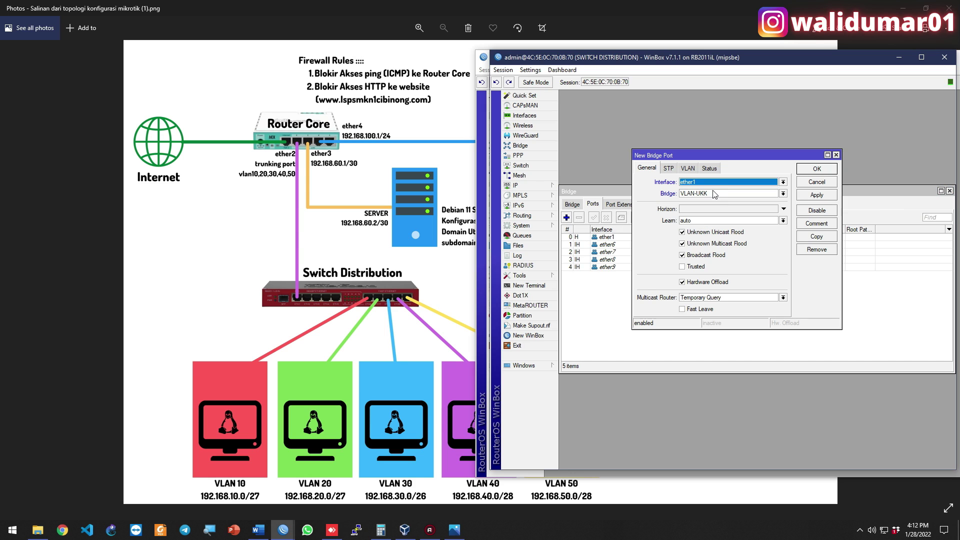
{"action": "left_click", "coordinate": [716, 183]}
{"action": "left_click", "coordinate": [720, 261]}
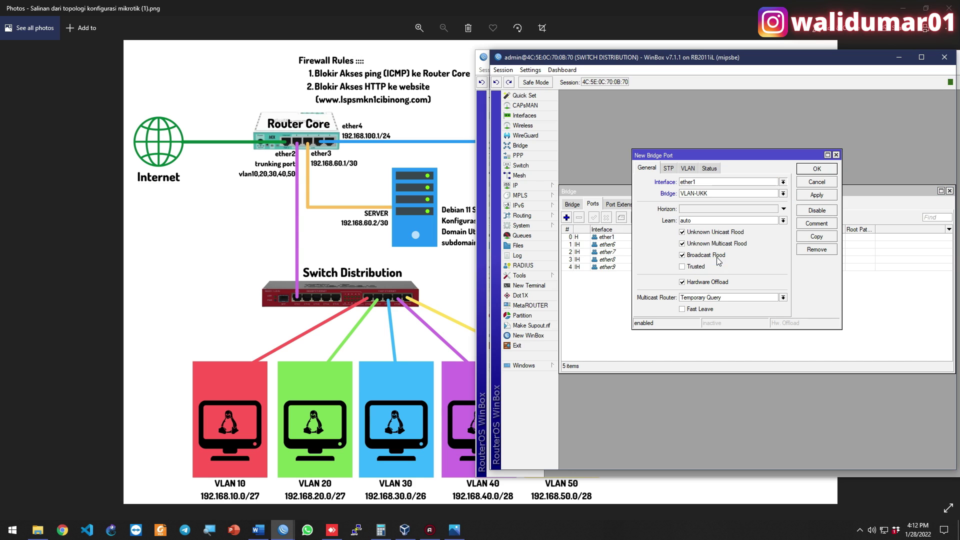
{"action": "left_click", "coordinate": [812, 170]}
{"action": "left_click", "coordinate": [611, 252]}
{"action": "left_click", "coordinate": [614, 262]}
{"action": "left_click", "coordinate": [616, 268]}
{"action": "left_click", "coordinate": [619, 274]}
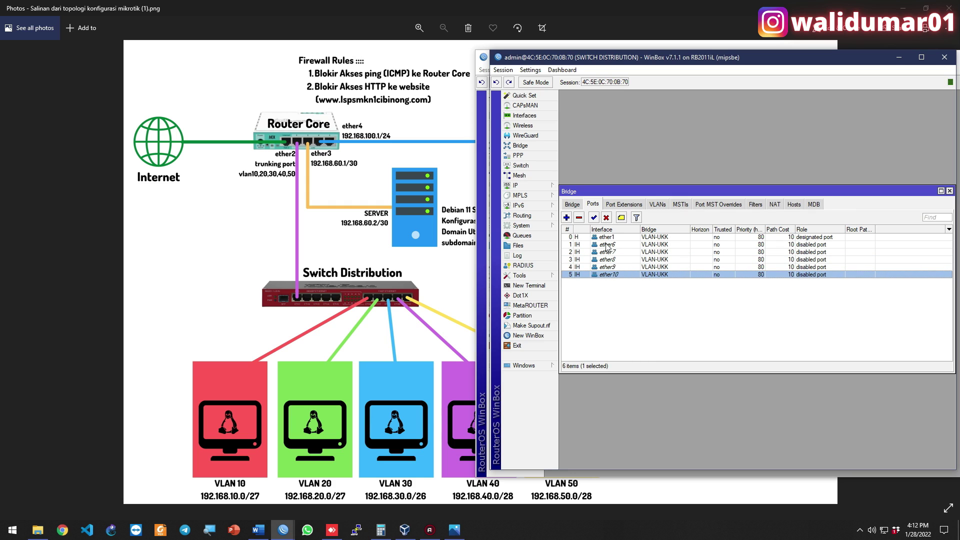
{"action": "left_click", "coordinate": [608, 286]}
Give bridge port ether6 PVID 10 and ether7 PVID 20
{"action": "double_click", "coordinate": [606, 245]}
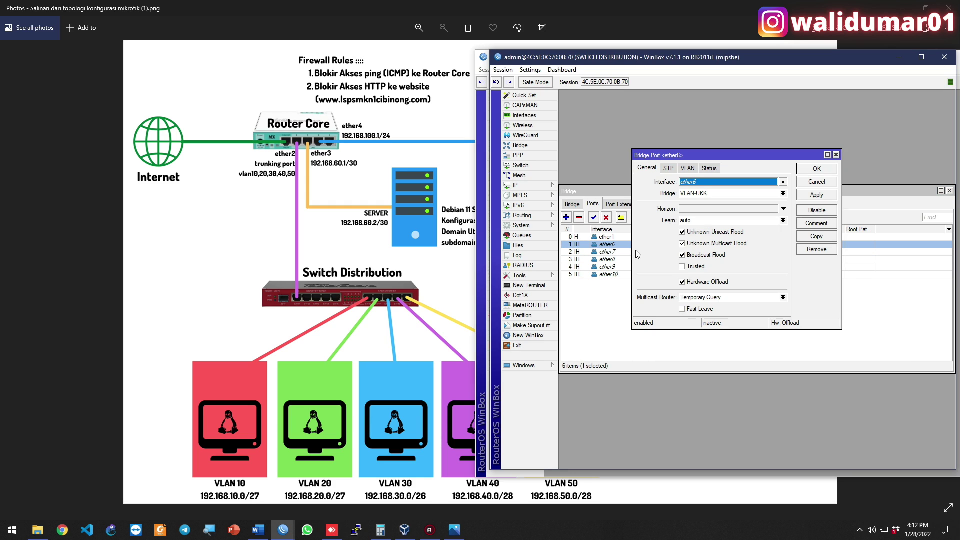
{"action": "left_click", "coordinate": [688, 169]}
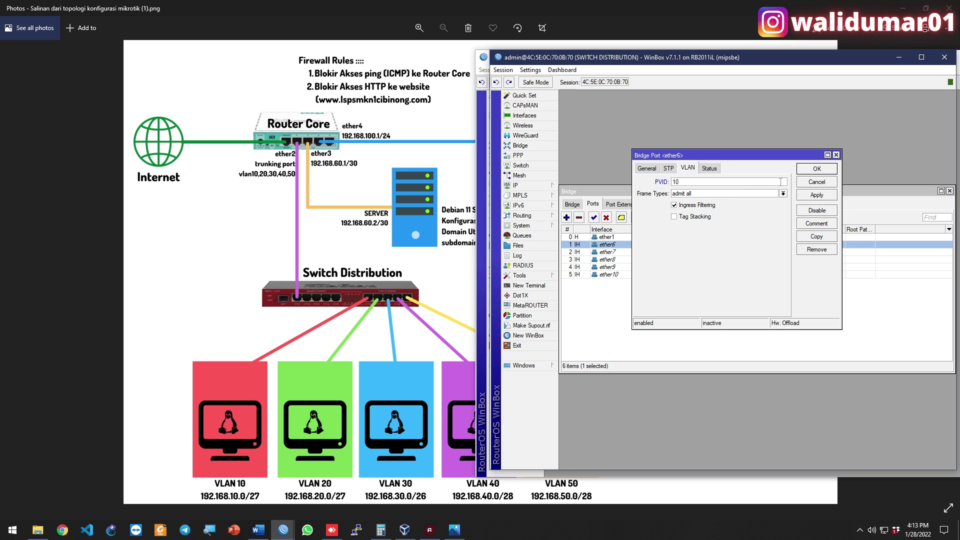
{"action": "left_click", "coordinate": [808, 171]}
{"action": "double_click", "coordinate": [629, 252]}
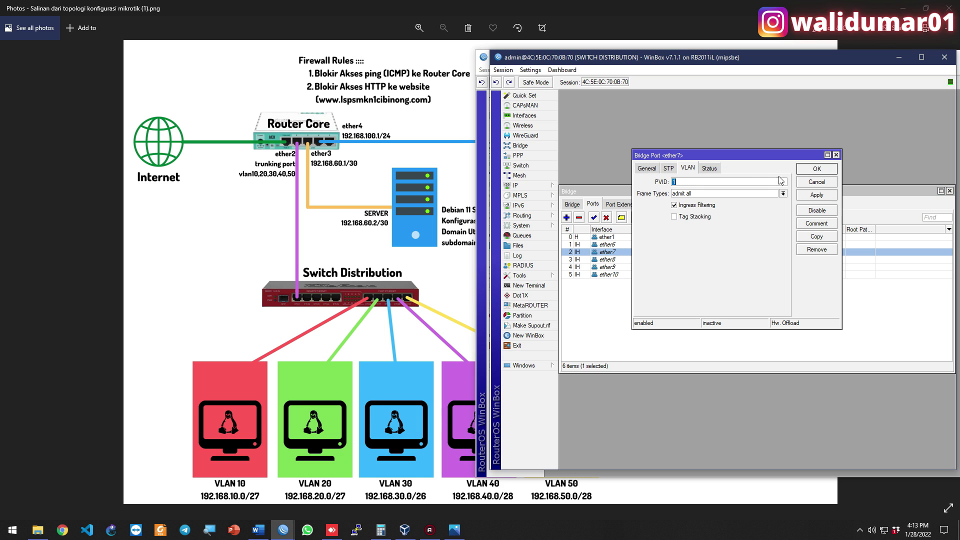
{"action": "type", "text": "2"}
{"action": "key", "text": "Return"}
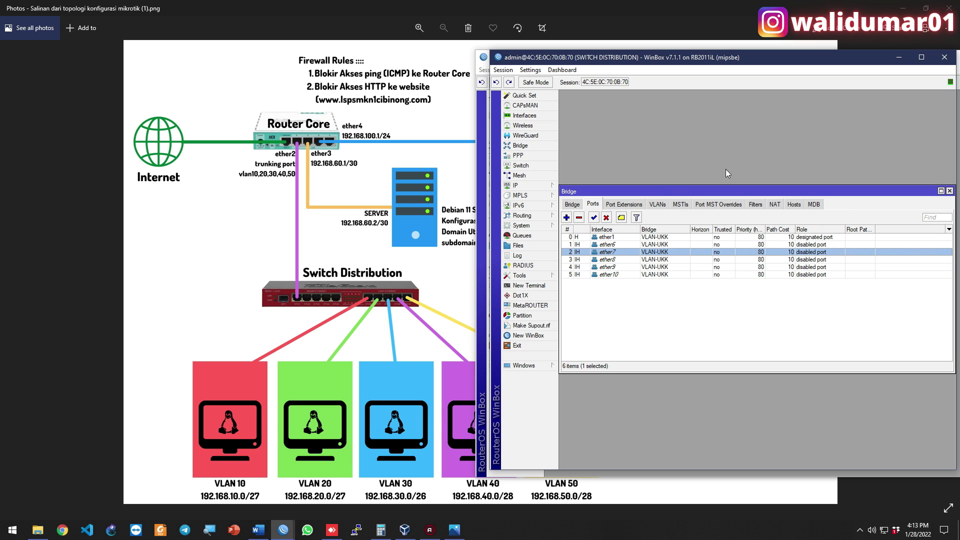
Give bridge ports ether8, ether9 and ether10 PVIDs 30, 40 and 50
{"action": "double_click", "coordinate": [613, 259]}
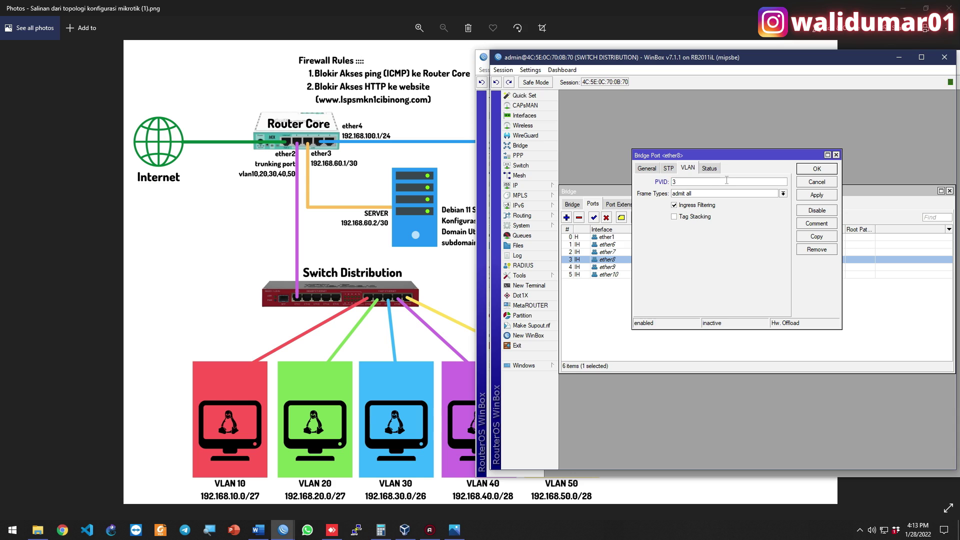
{"action": "key", "text": "Return"}
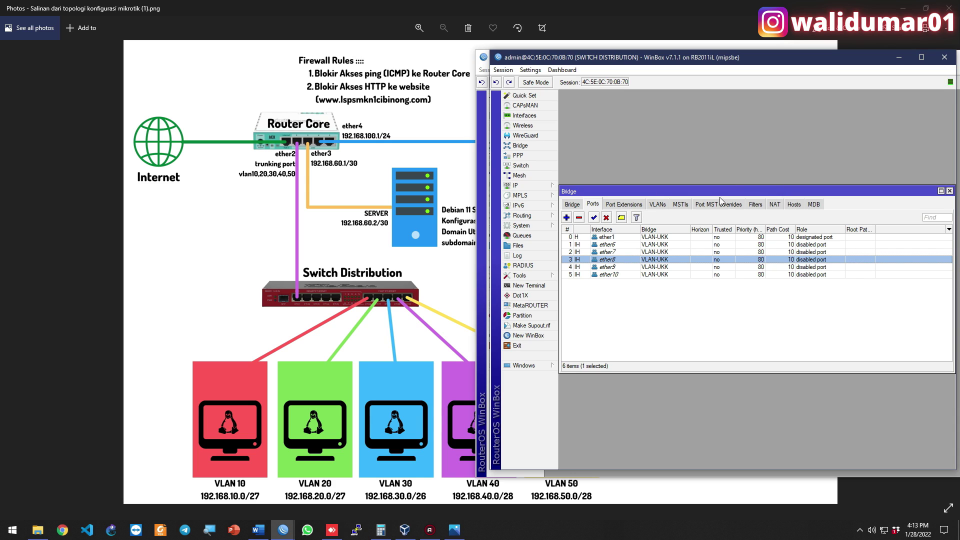
{"action": "double_click", "coordinate": [615, 267]}
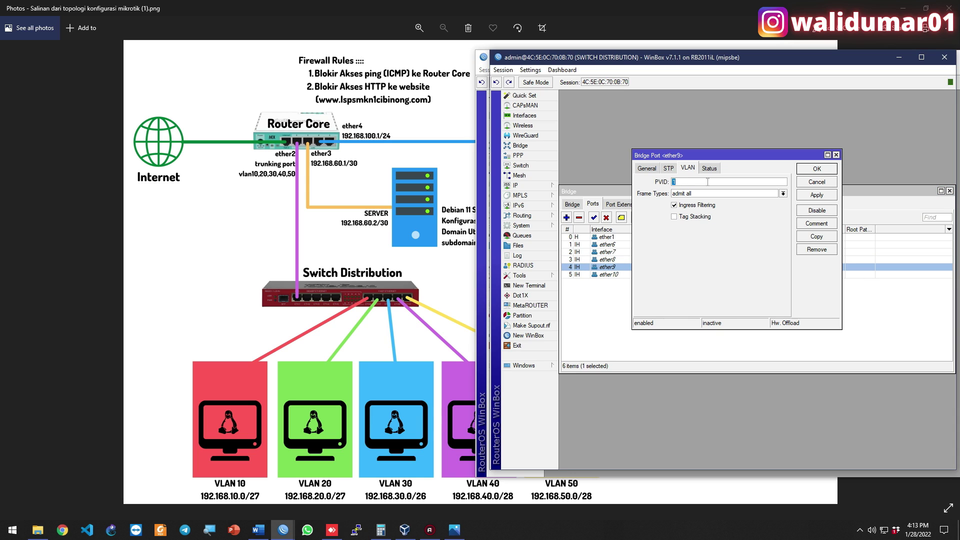
{"action": "type", "text": "40"}
{"action": "key", "text": "Return"}
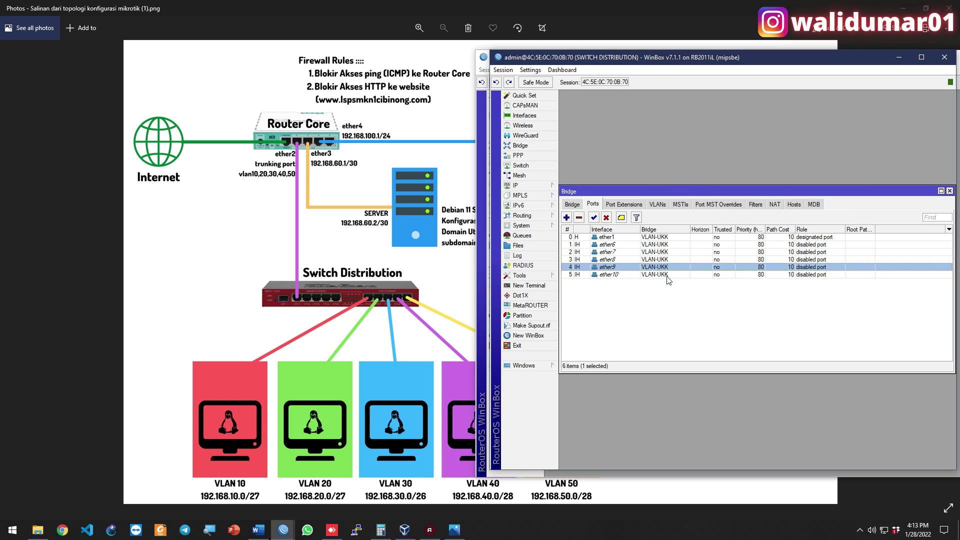
{"action": "double_click", "coordinate": [668, 274]}
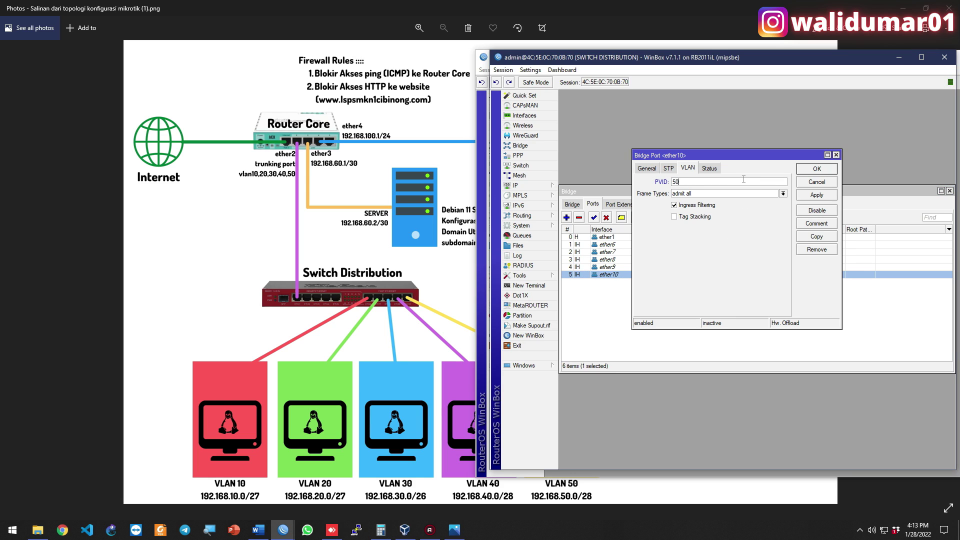
{"action": "type", "text": "50"}
{"action": "key", "text": "Return"}
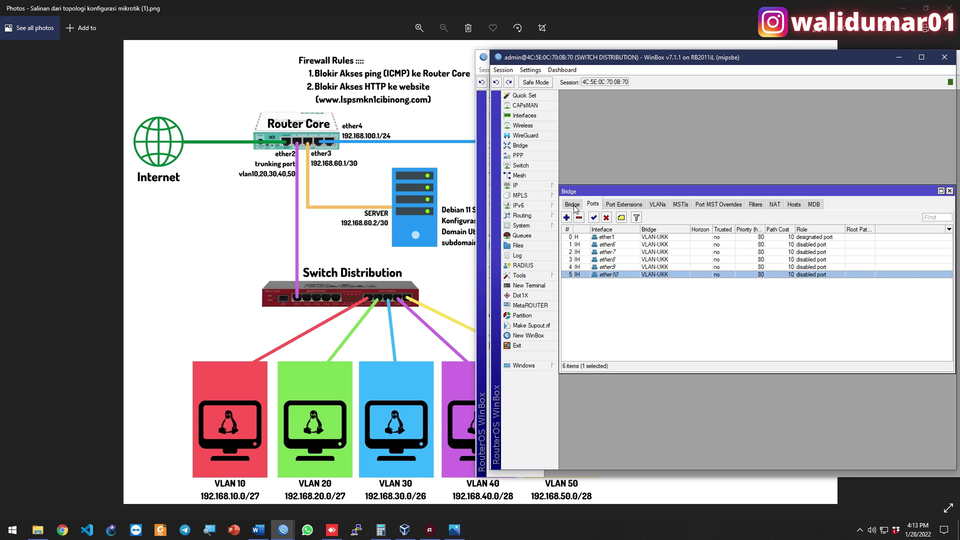
Enable VLAN Filtering on the VLAN-UKK bridge, then rearrange windows to reveal the Router Core session
{"action": "left_click", "coordinate": [572, 205]}
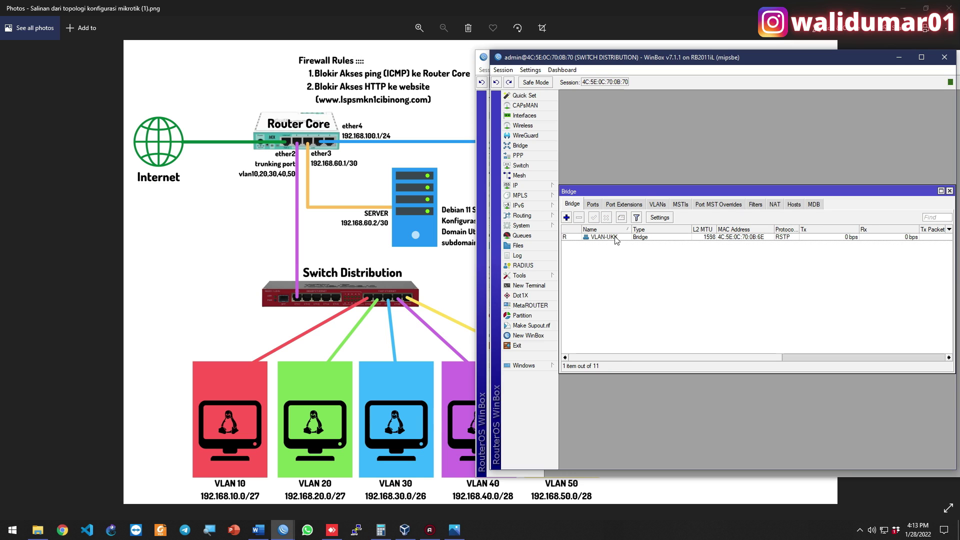
{"action": "double_click", "coordinate": [615, 237]}
{"action": "left_click", "coordinate": [681, 148]}
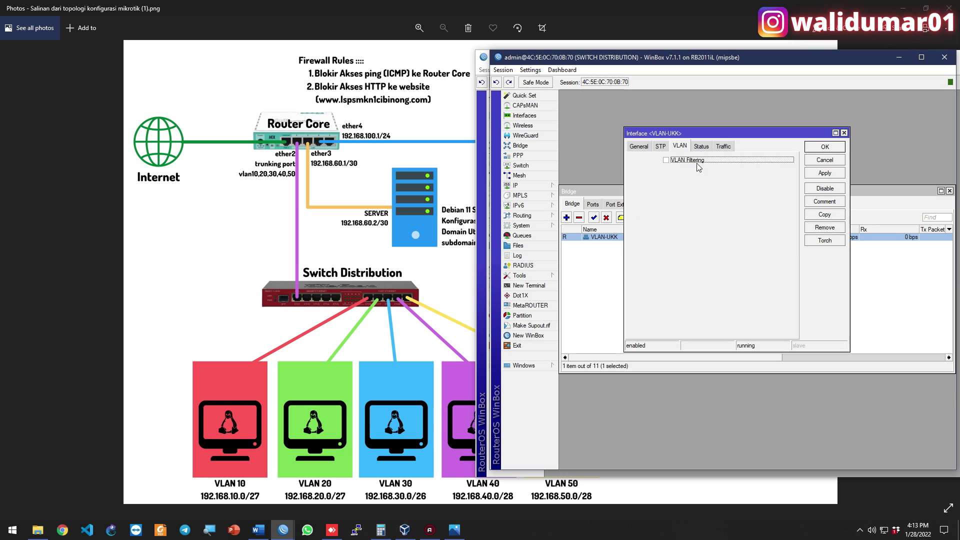
{"action": "left_click", "coordinate": [696, 162]}
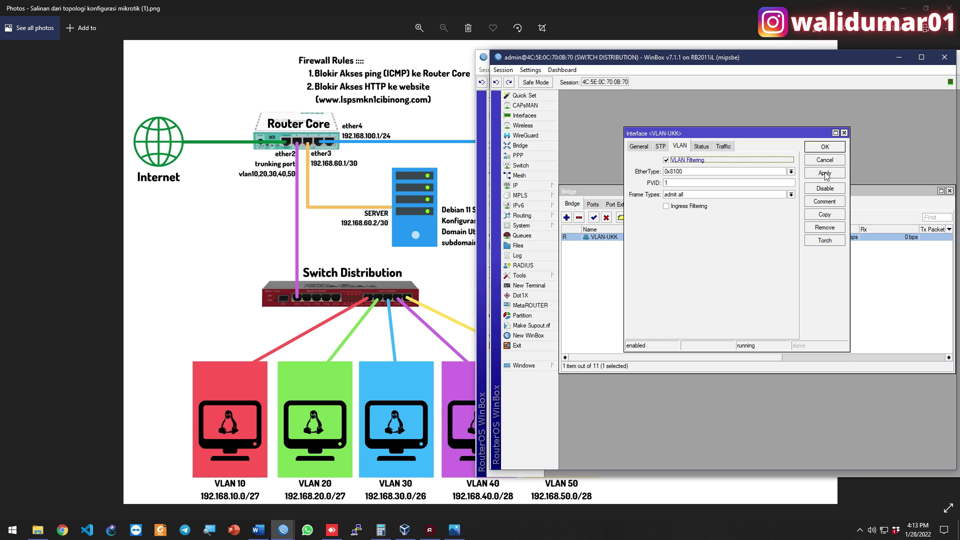
{"action": "left_click", "coordinate": [825, 173]}
{"action": "left_click", "coordinate": [823, 148]}
{"action": "left_click_drag", "start_coordinate": [645, 191], "coordinate": [640, 104]}
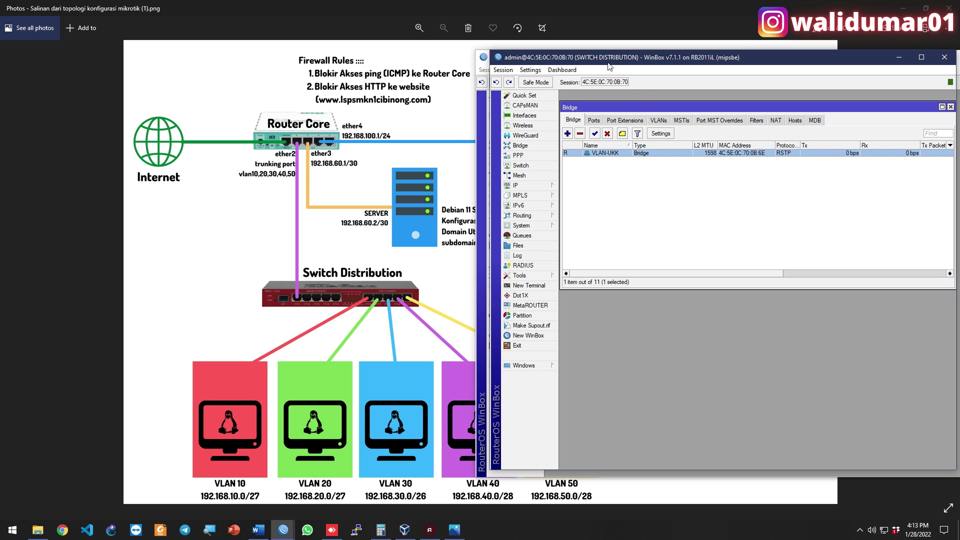
{"action": "left_click_drag", "start_coordinate": [610, 59], "coordinate": [633, 93]}
Add a srcnat masquerade NAT rule with out-interface ether1-INTERNET on the Router Core
{"action": "left_click_drag", "start_coordinate": [575, 56], "coordinate": [535, 34]}
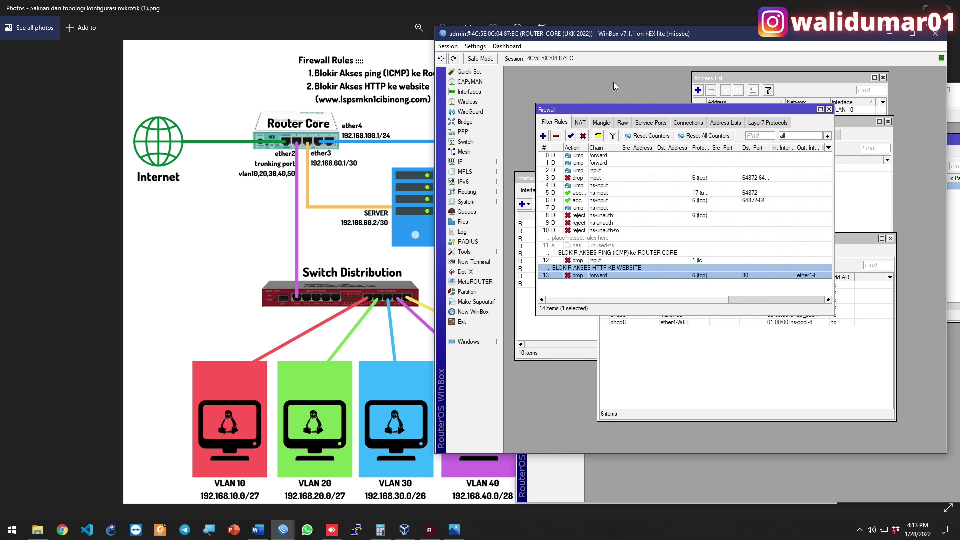
{"action": "left_click", "coordinate": [580, 123]}
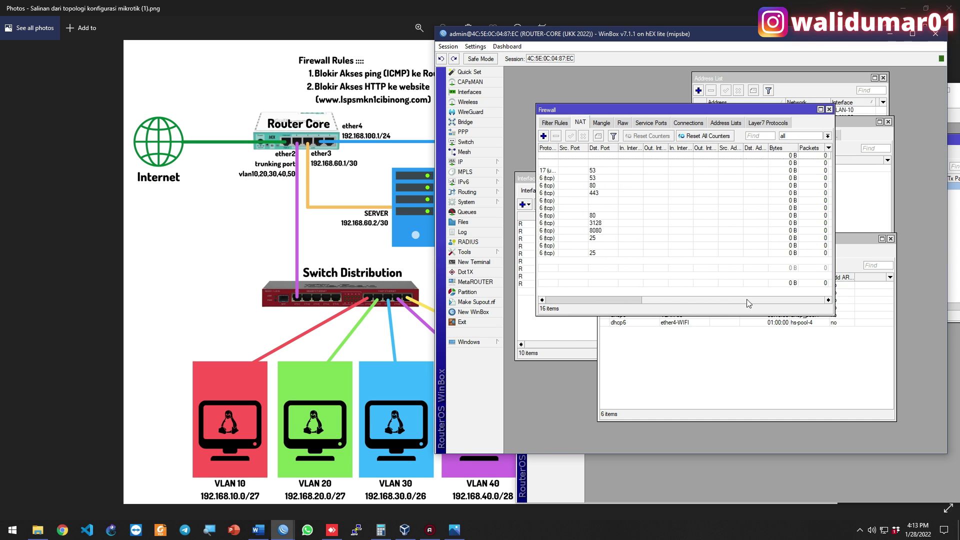
{"action": "left_click", "coordinate": [543, 135]}
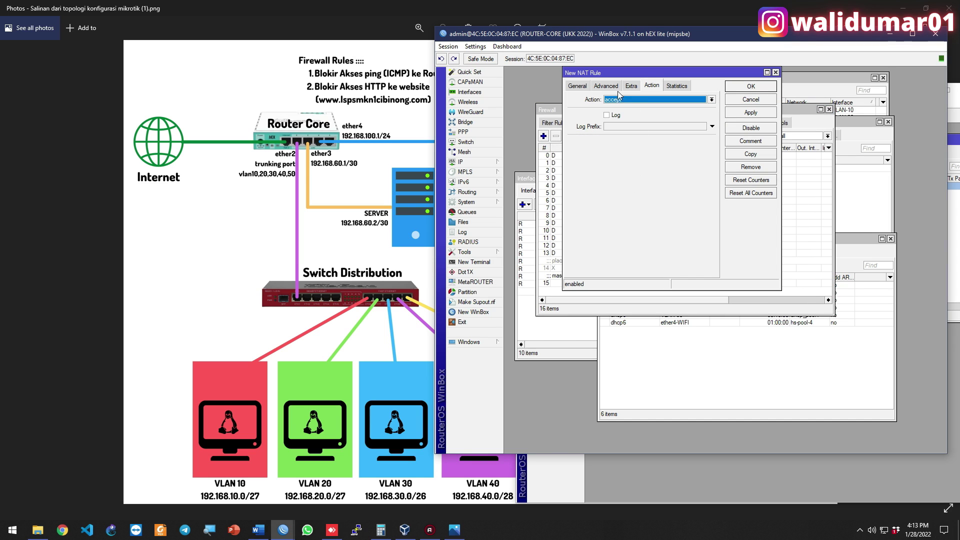
{"action": "left_click", "coordinate": [578, 86]}
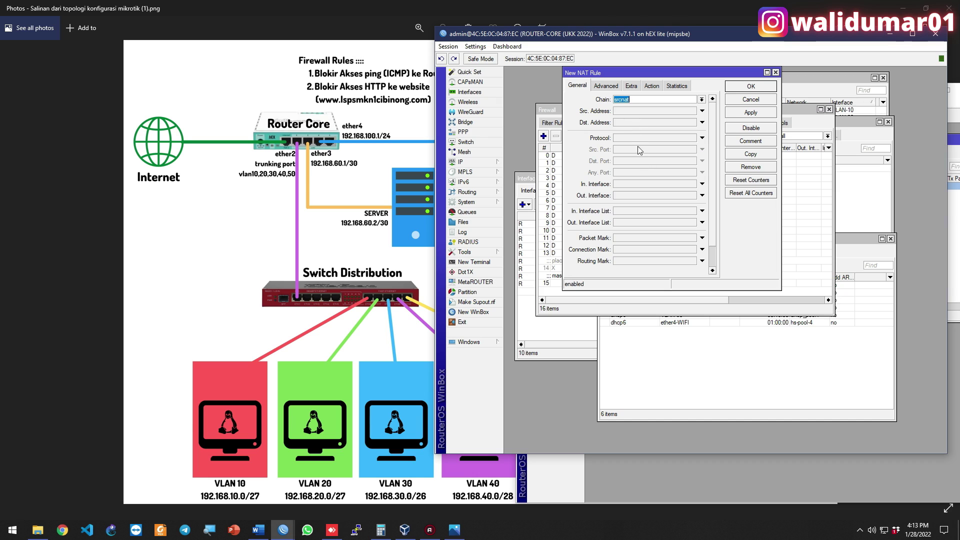
{"action": "left_click", "coordinate": [643, 196]}
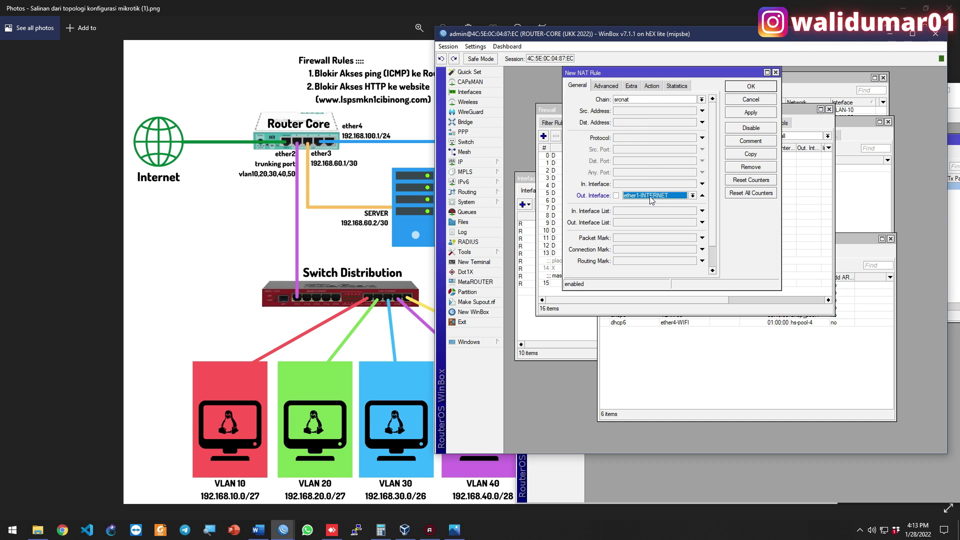
{"action": "left_click", "coordinate": [650, 100]}
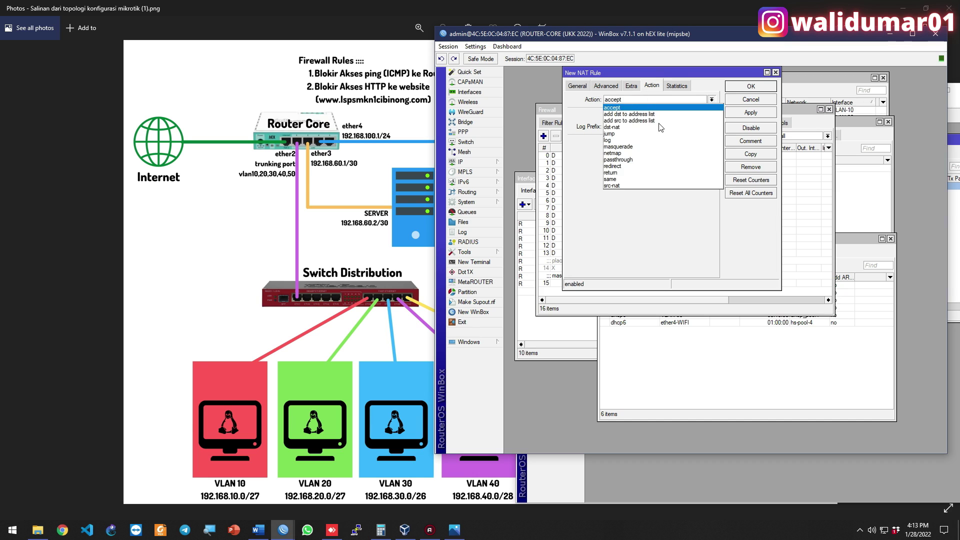
{"action": "left_click", "coordinate": [645, 138]}
{"action": "left_click", "coordinate": [650, 100]}
{"action": "left_click", "coordinate": [645, 146]}
{"action": "left_click", "coordinate": [746, 88]}
{"action": "left_click", "coordinate": [745, 87]}
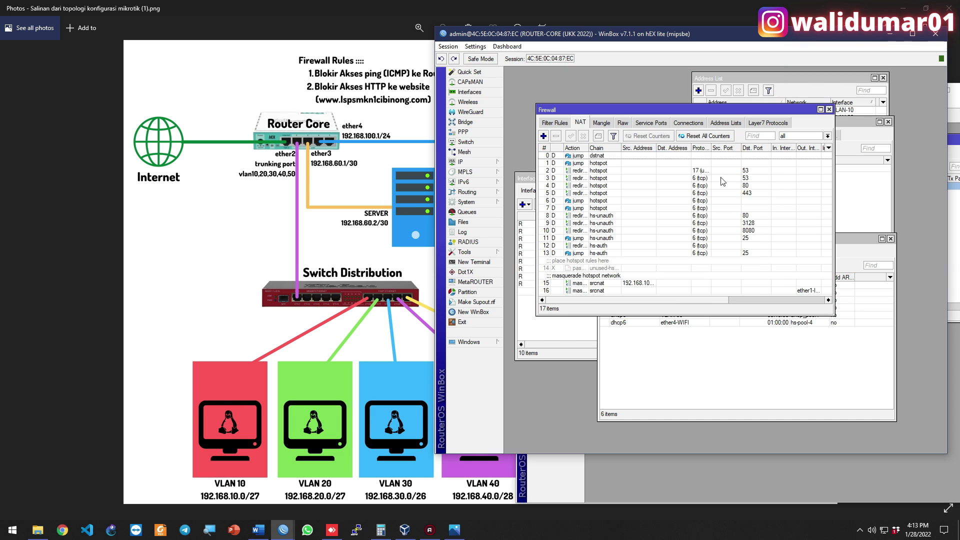
{"action": "left_click_drag", "start_coordinate": [692, 299], "coordinate": [796, 304]}
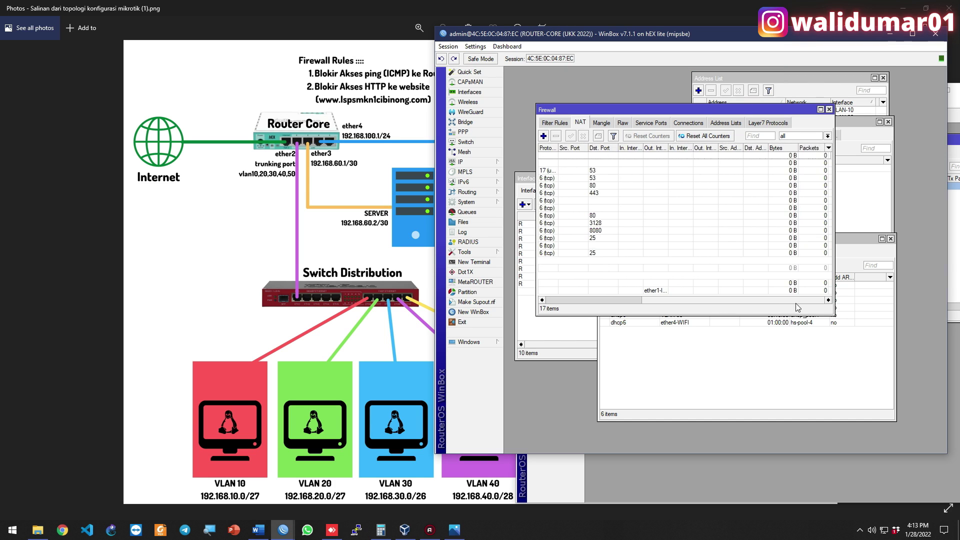
Show the DHCP Server's Leases list, widening it to reveal more columns
{"action": "left_click", "coordinate": [468, 161]}
{"action": "left_click", "coordinate": [537, 218]}
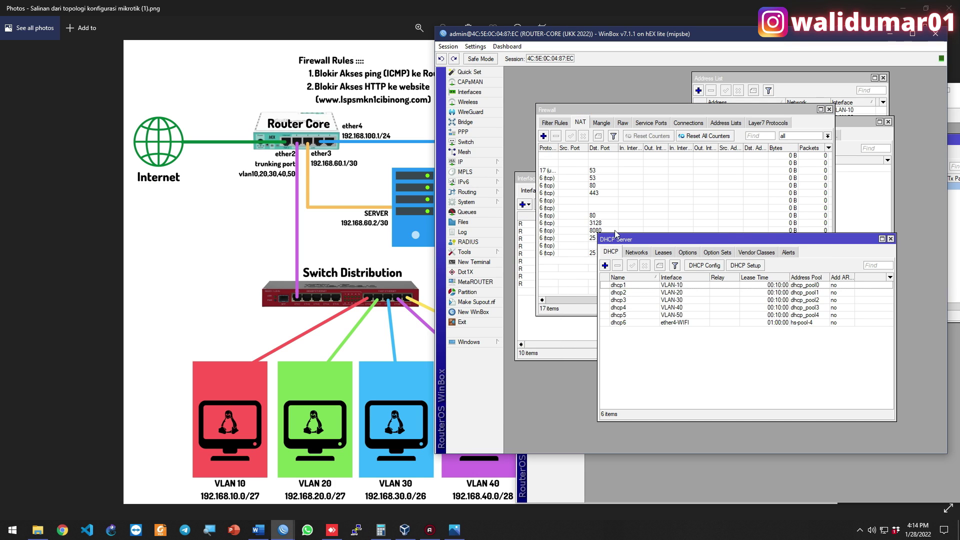
{"action": "left_click", "coordinate": [662, 253]}
{"action": "left_click_drag", "start_coordinate": [661, 240], "coordinate": [582, 185]}
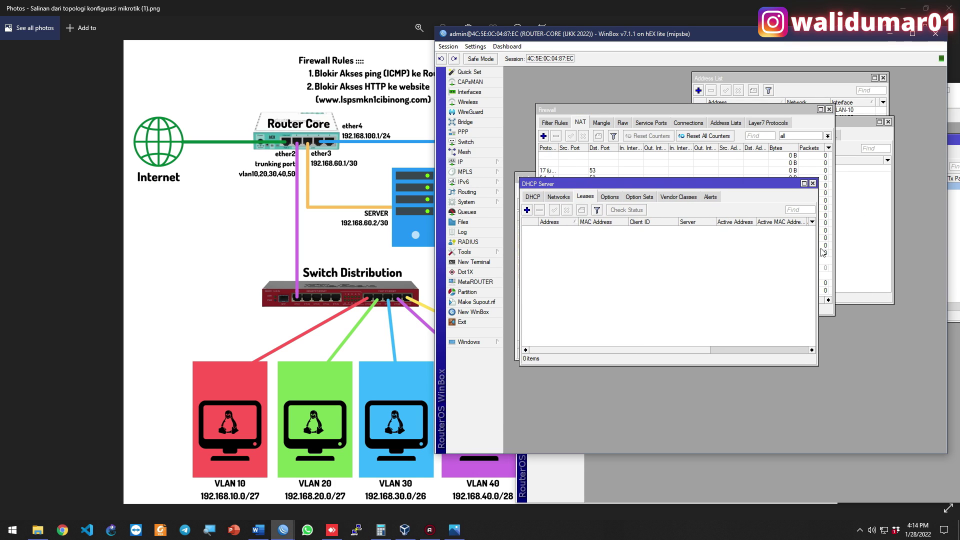
{"action": "left_click_drag", "start_coordinate": [816, 246], "coordinate": [916, 246]}
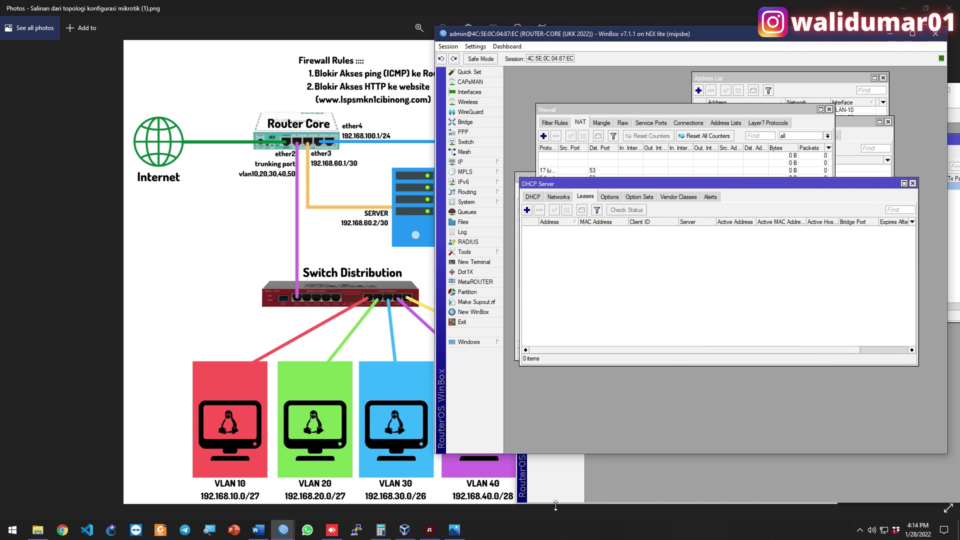
Open the Windows Network Connections adapter list from Network & Internet settings
{"action": "right_click", "coordinate": [883, 530]}
{"action": "left_click", "coordinate": [876, 517]}
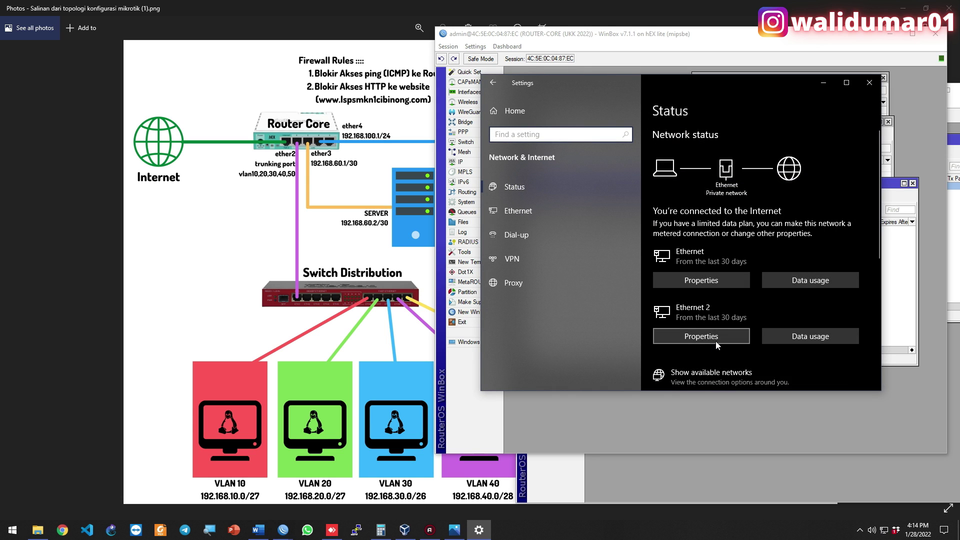
{"action": "scroll", "coordinate": [715, 341], "scroll_direction": "down", "scroll_amount": 2}
{"action": "left_click", "coordinate": [706, 340]}
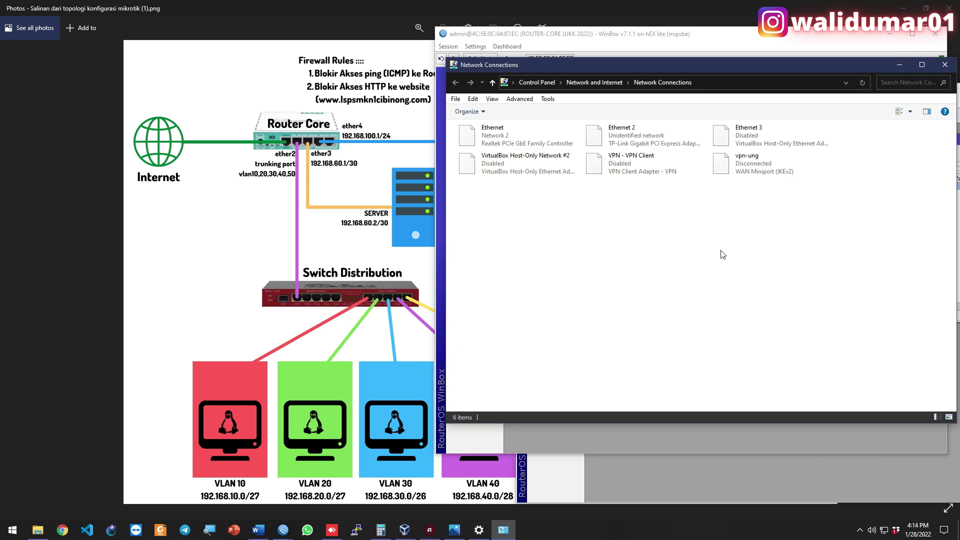
{"action": "left_click_drag", "start_coordinate": [855, 70], "coordinate": [449, 61]}
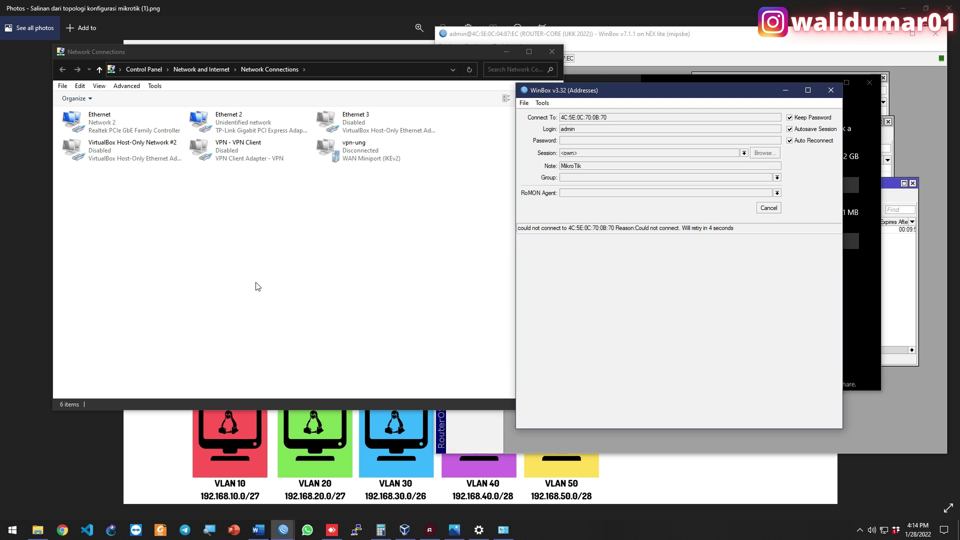
Show Ethernet 2's network details, confirming DHCP address 192.168.10.30 from server 192.168.10.1
{"action": "right_click", "coordinate": [247, 218]}
{"action": "left_click", "coordinate": [310, 193]}
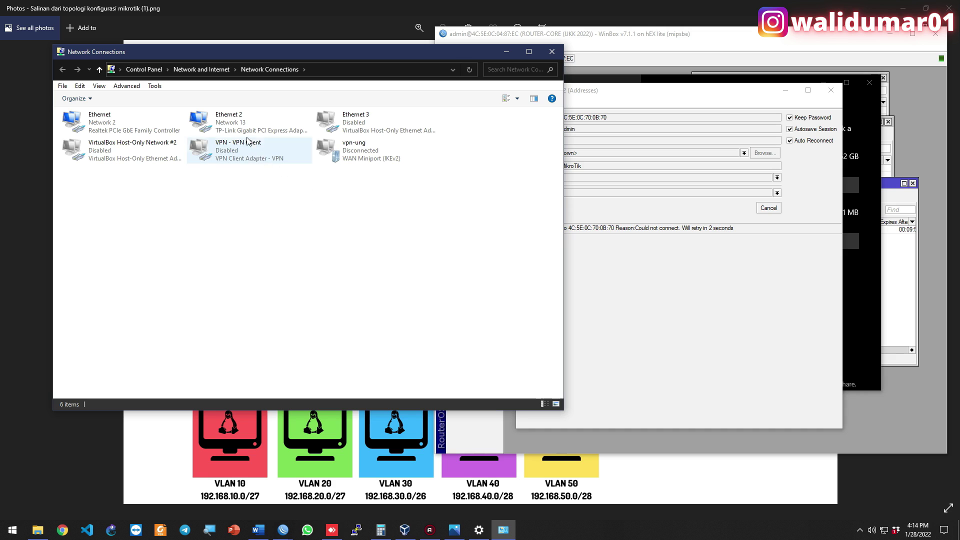
{"action": "double_click", "coordinate": [242, 129]}
{"action": "left_click", "coordinate": [426, 258]}
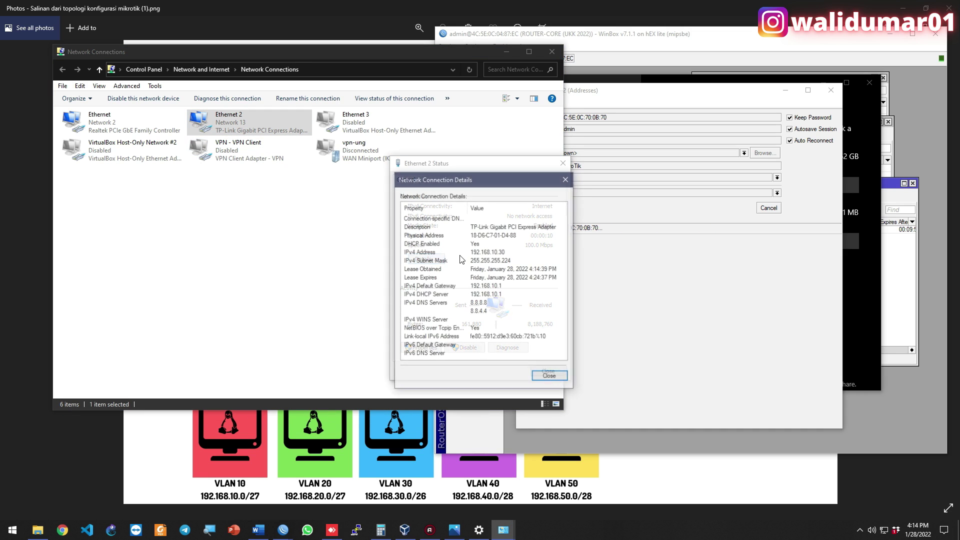
{"action": "left_click", "coordinate": [503, 254]}
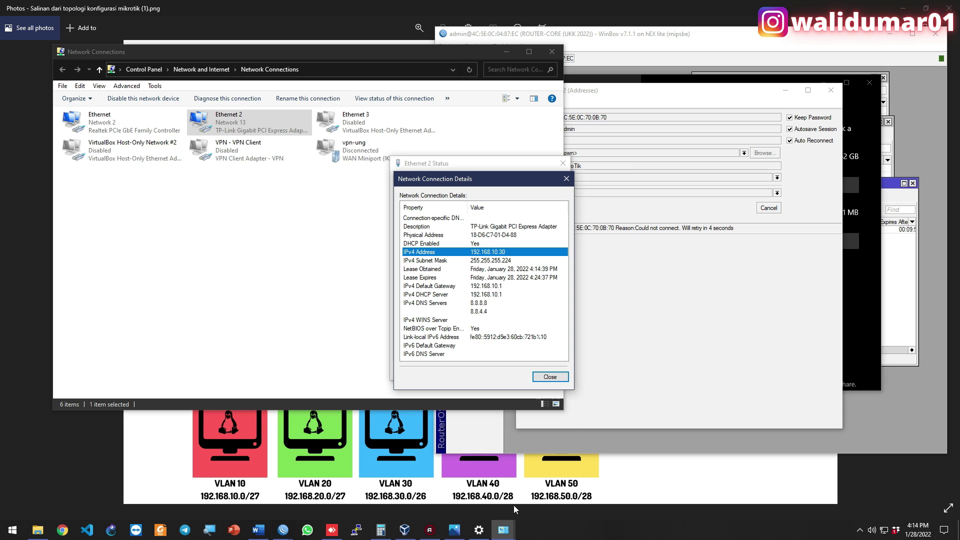
In the Router Core WinBox session, select the matching 192.168.10.30 lease
{"action": "mouse_move", "coordinate": [289, 537]}
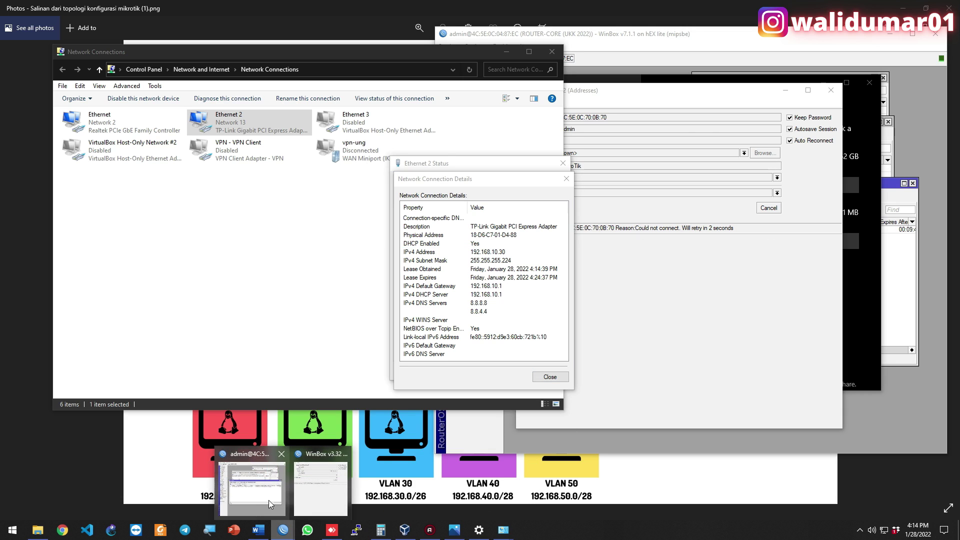
{"action": "left_click", "coordinate": [268, 500]}
{"action": "left_click", "coordinate": [572, 231]}
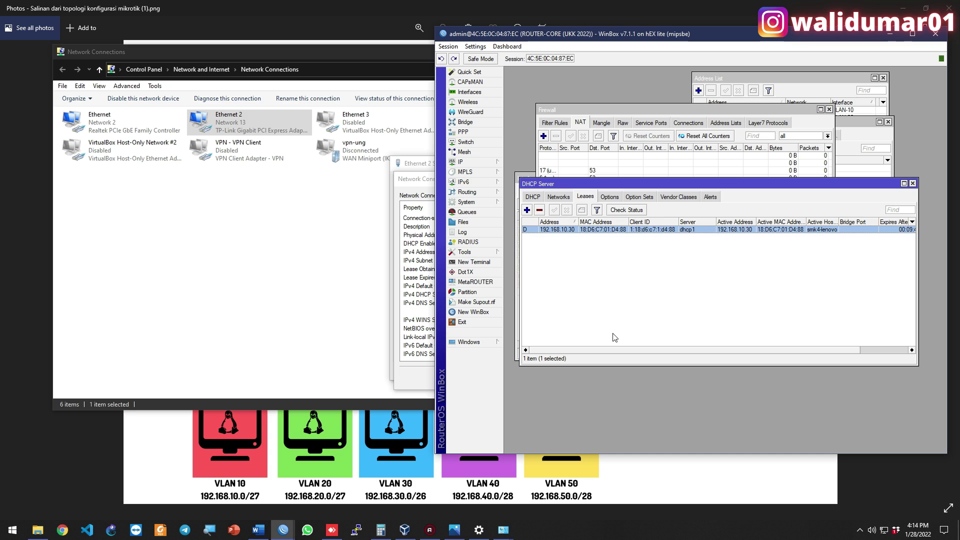
Select the new 192.168.20.30 (dhcp2) and 192.168.30.62 (dhcp3) leases as they appear
{"action": "left_click_drag", "start_coordinate": [619, 351], "coordinate": [600, 345]}
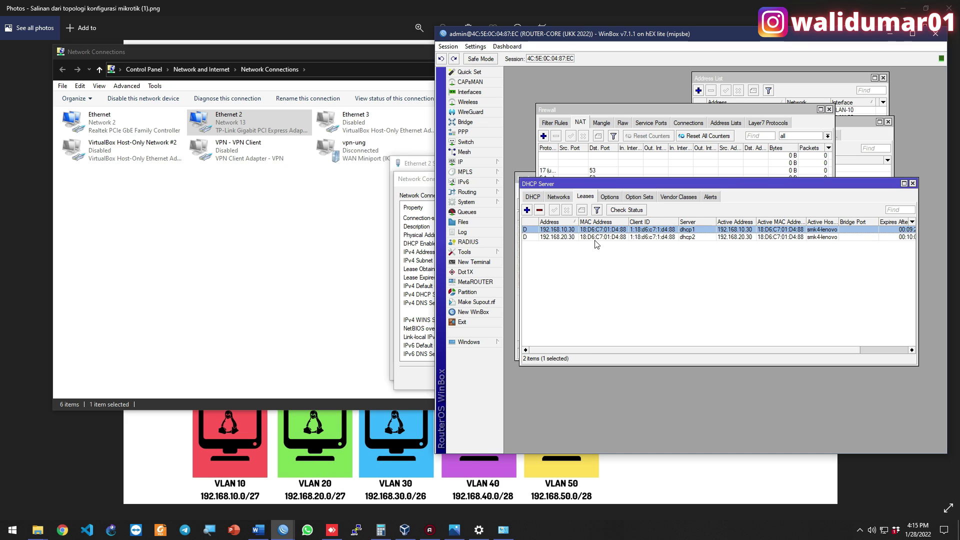
{"action": "left_click", "coordinate": [595, 243]}
{"action": "left_click", "coordinate": [596, 237]}
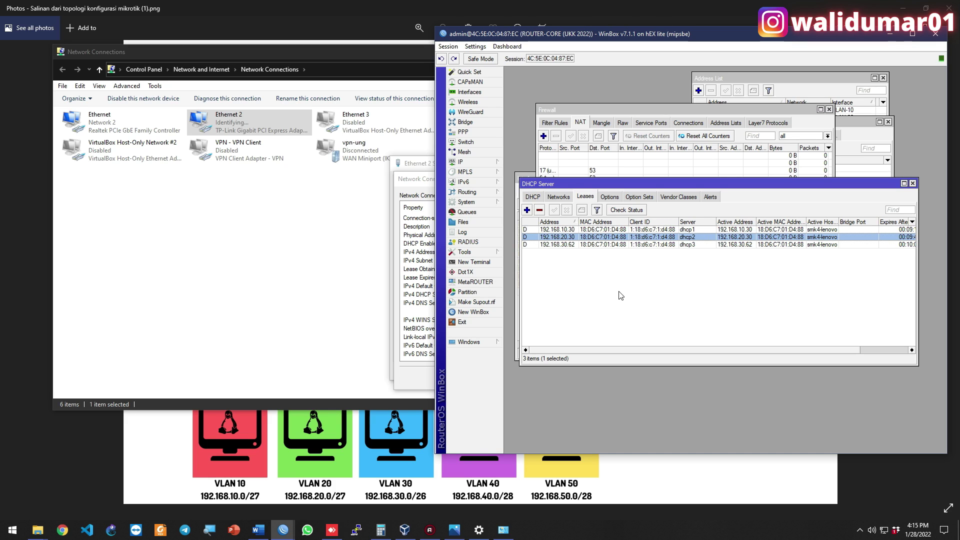
{"action": "left_click", "coordinate": [569, 245]}
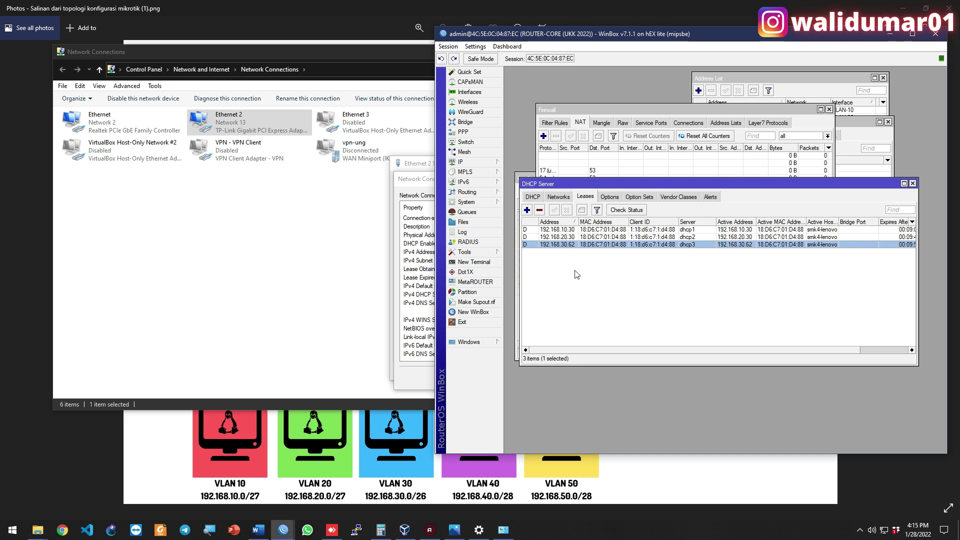
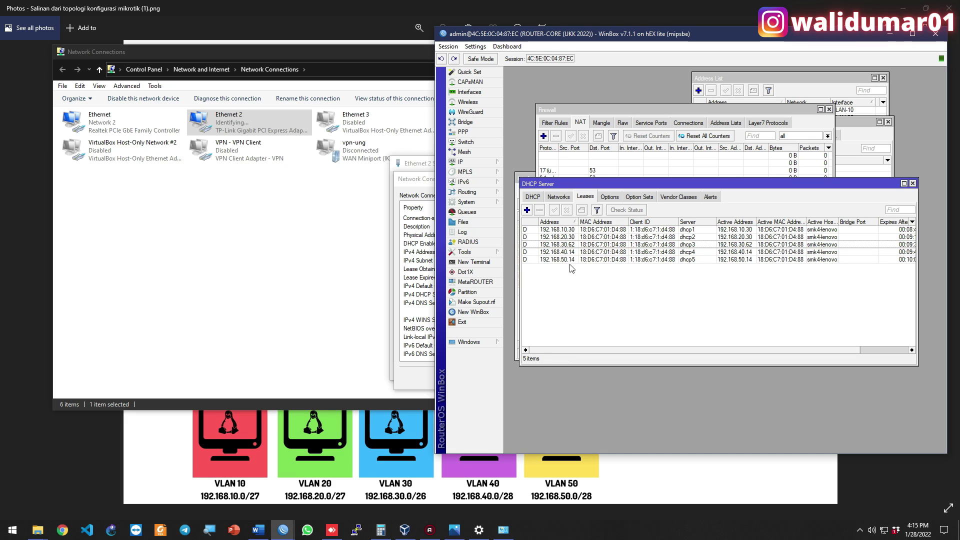
Select the new dhcp5 lease for 192.168.50.14 and close the stale Ethernet 2 details
{"action": "left_click", "coordinate": [569, 260]}
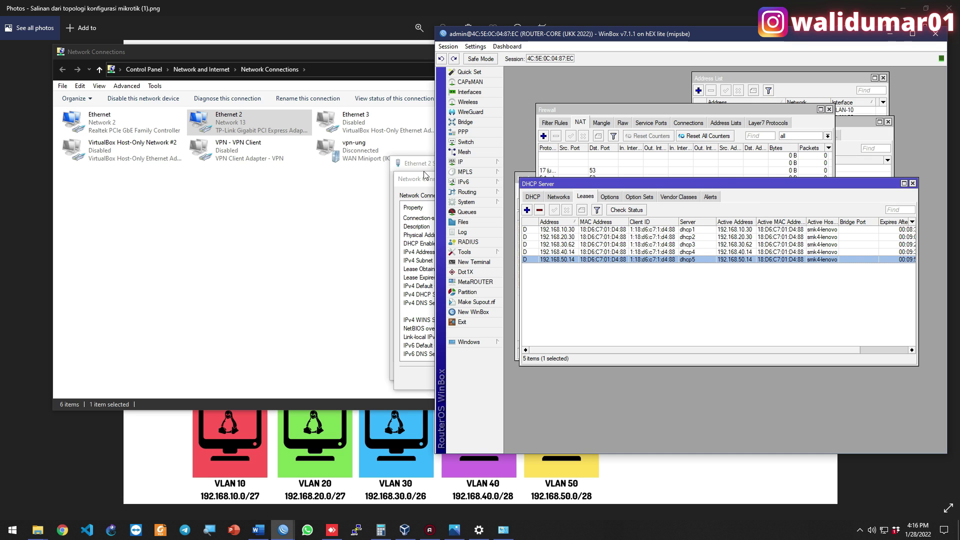
{"action": "left_click", "coordinate": [427, 179]}
{"action": "left_click", "coordinate": [566, 178]}
{"action": "left_click", "coordinate": [563, 163]}
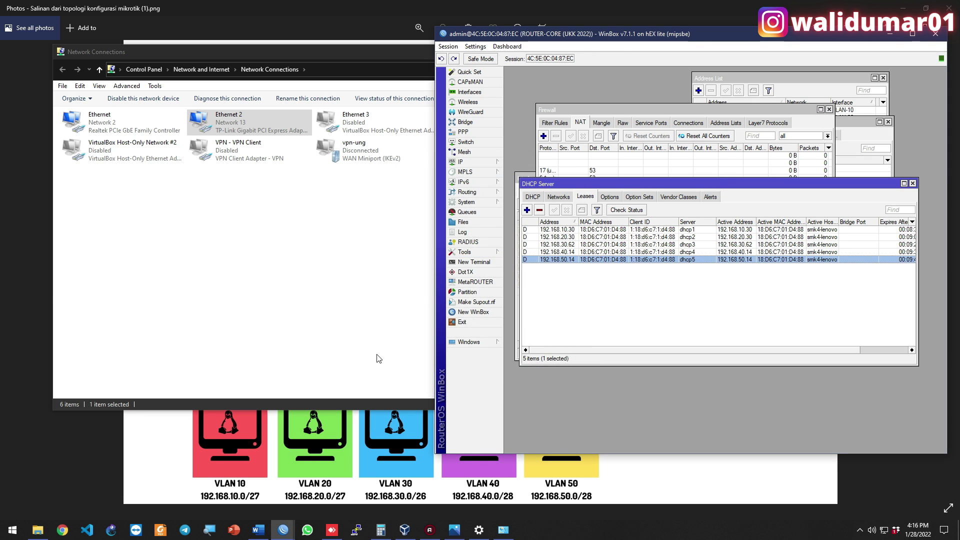
{"action": "left_click", "coordinate": [293, 458]}
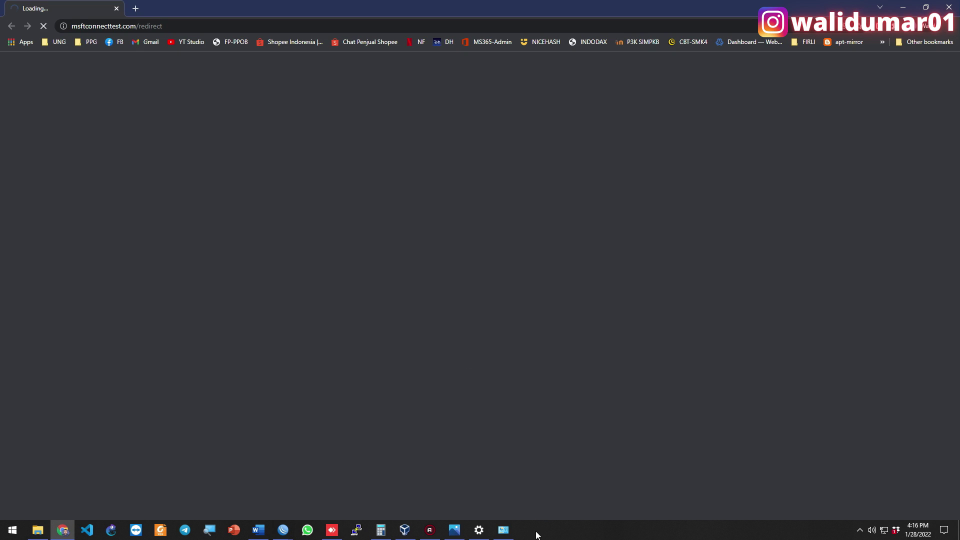
Check Ethernet 2's details for address 192.168.0.2 and gateway 192.168.0.1, then close them
{"action": "left_click", "coordinate": [504, 530]}
{"action": "double_click", "coordinate": [263, 129]}
{"action": "left_click", "coordinate": [421, 256]}
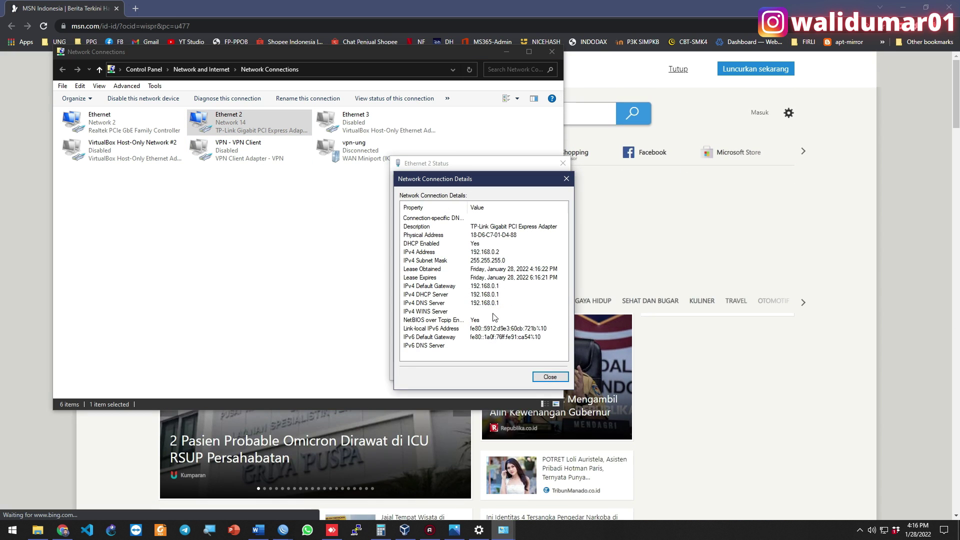
{"action": "left_click", "coordinate": [549, 378]}
{"action": "left_click", "coordinate": [541, 372]}
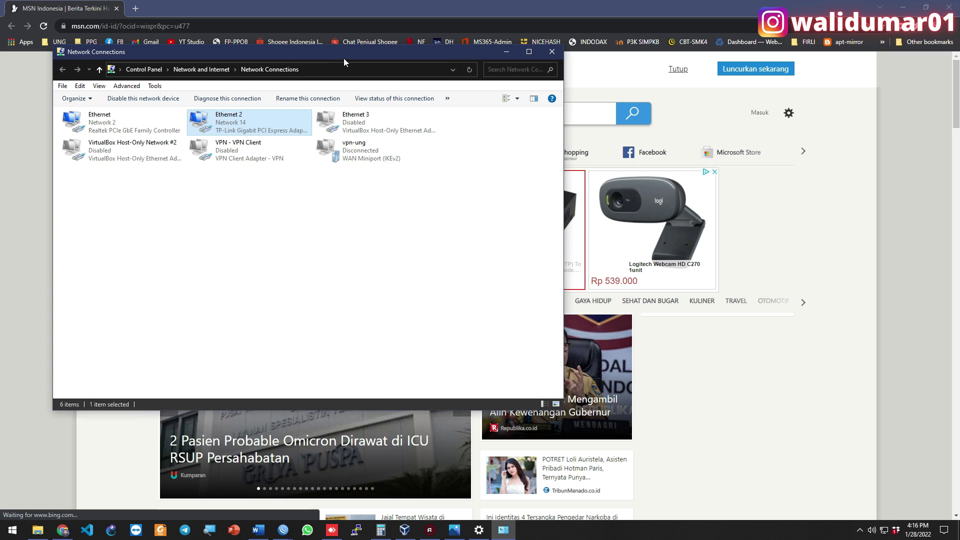
{"action": "left_click", "coordinate": [264, 23]}
Load the router page at 192.168.0.1 and keep DHCP as the internet connection type
{"action": "type", "text": "192.168.0.1"}
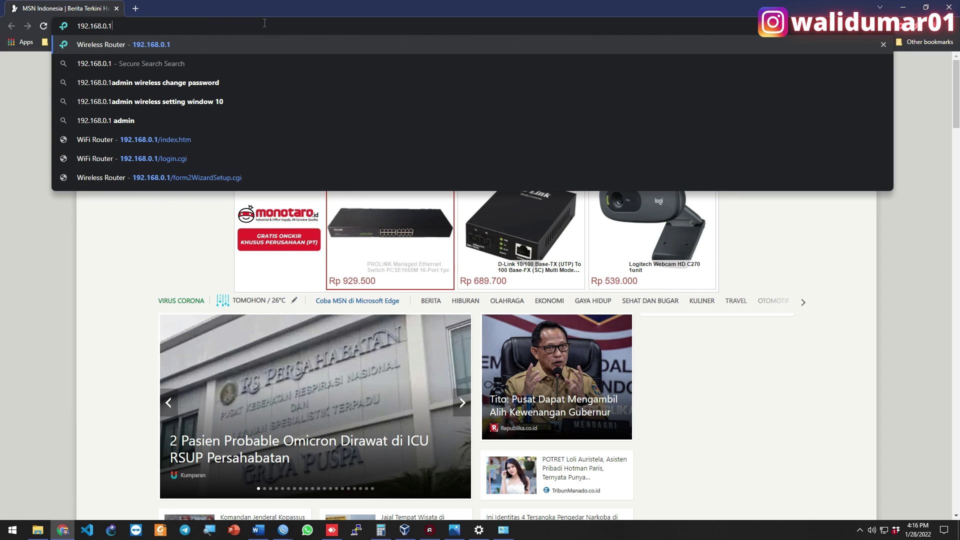
{"action": "key", "text": "Return"}
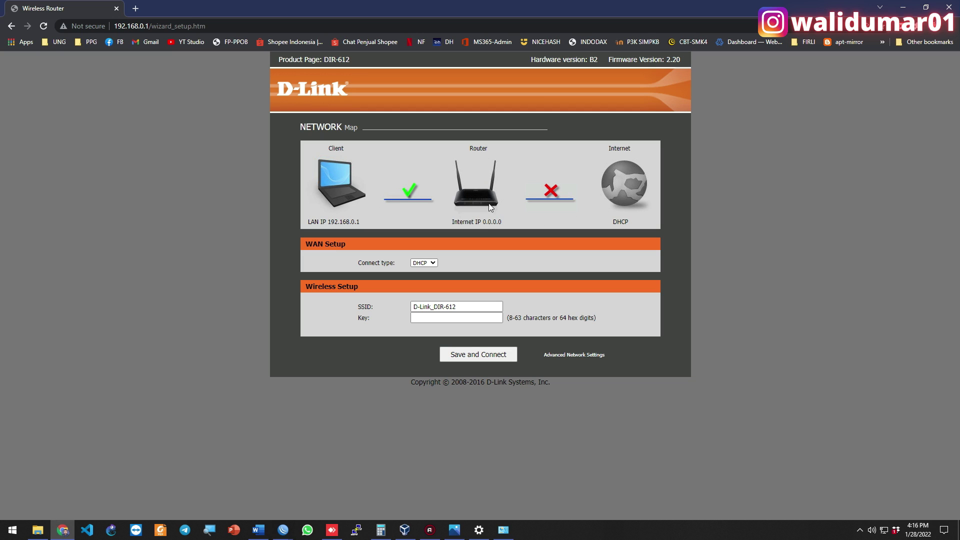
{"action": "left_click", "coordinate": [423, 263]}
{"action": "left_click", "coordinate": [425, 266]}
Name the wireless network UKK-SMKTKJ2022 and save the settings to connect
{"action": "key", "text": "Tab"}
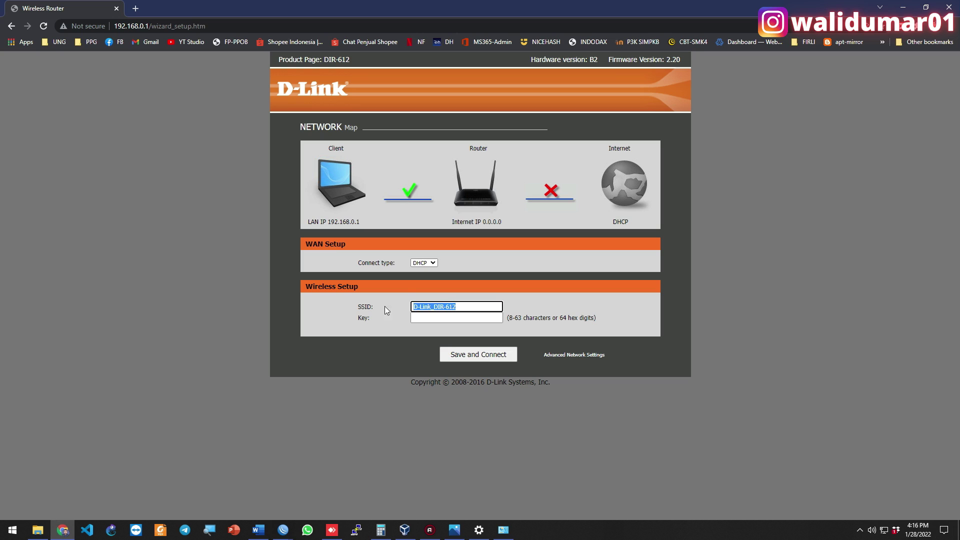
{"action": "type", "text": "TKJ"}
{"action": "key", "text": "BackSpace"}
{"action": "key", "text": "BackSpace"}
{"action": "key", "text": "BackSpace"}
{"action": "type", "text": "UKK"}
{"action": "key", "text": "Down"}
{"action": "key", "text": "Return"}
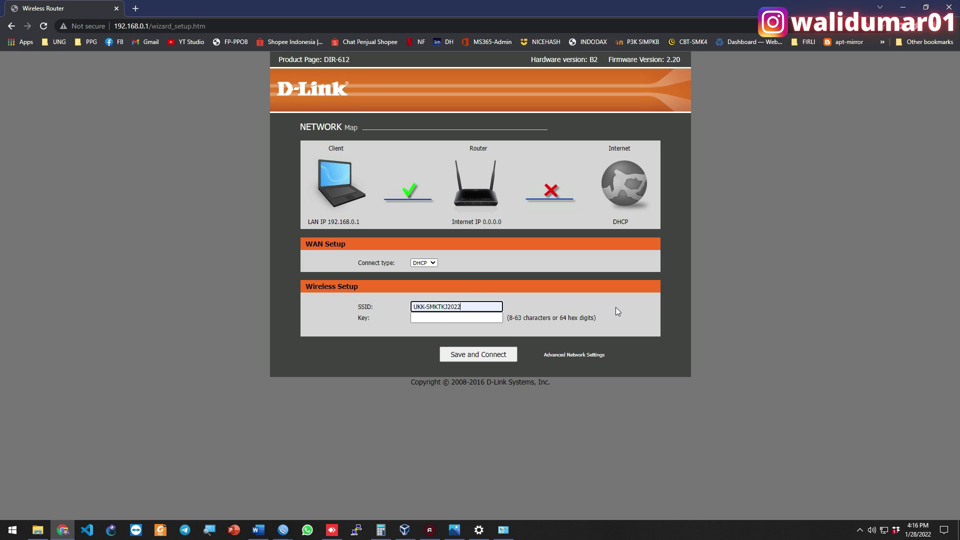
{"action": "left_click", "coordinate": [483, 355]}
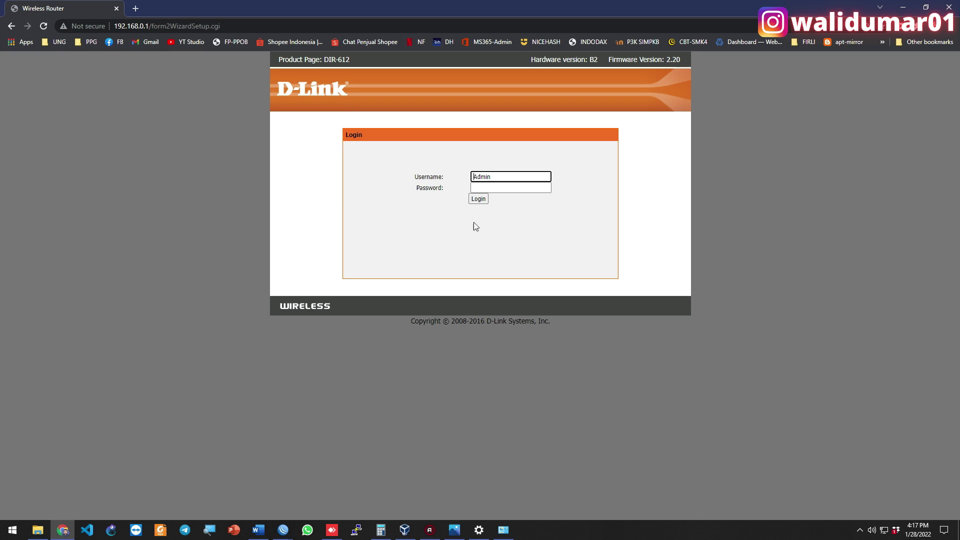
Log in to the router as Admin, declining the password warnings
{"action": "left_click", "coordinate": [475, 201]}
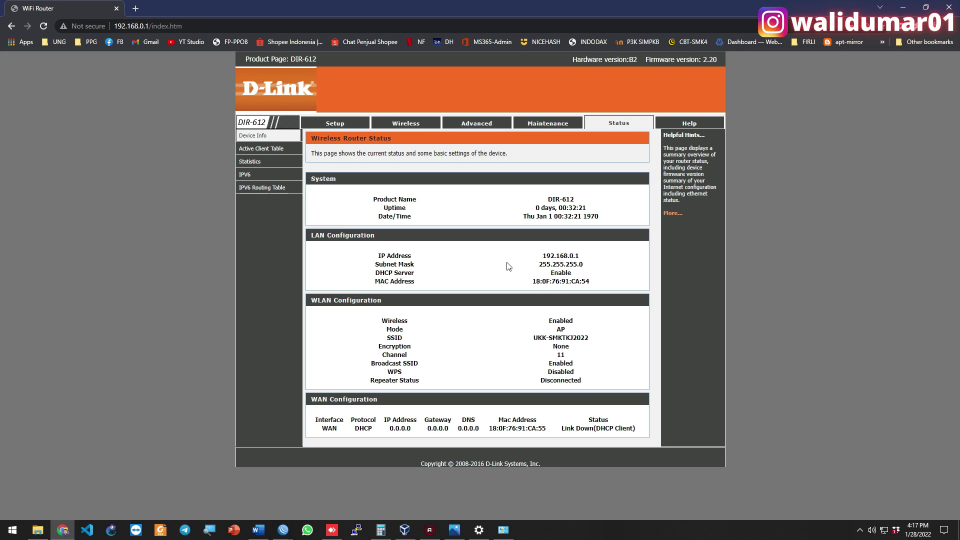
{"action": "left_click", "coordinate": [569, 170]}
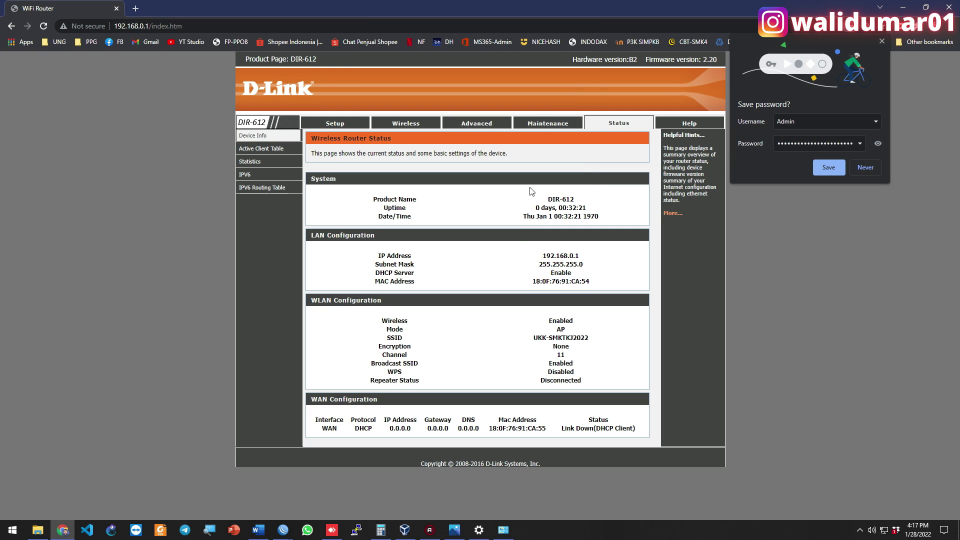
{"action": "left_click", "coordinate": [861, 173]}
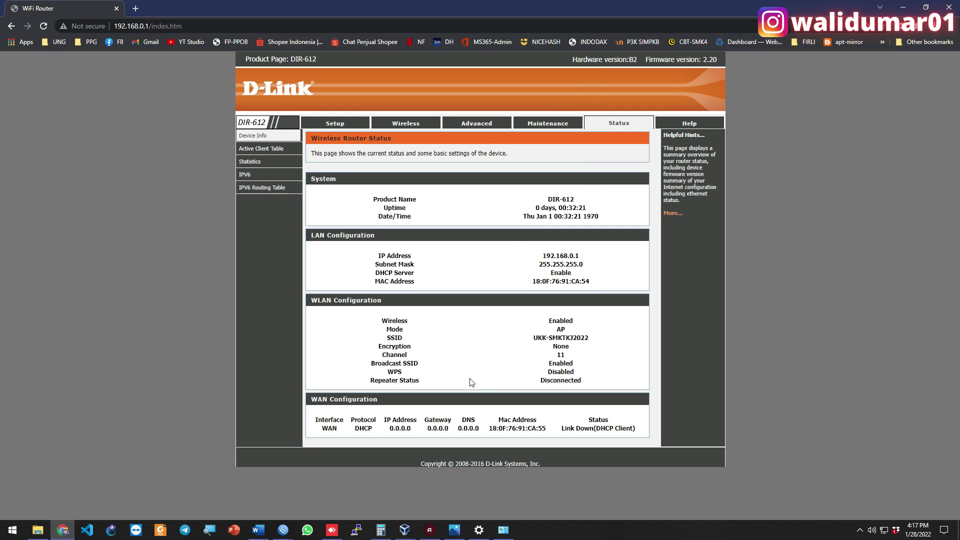
Move WinBox's DHCP Server list aside, then return to the router's status page
{"action": "left_click", "coordinate": [283, 530]}
{"action": "left_click", "coordinate": [260, 487]}
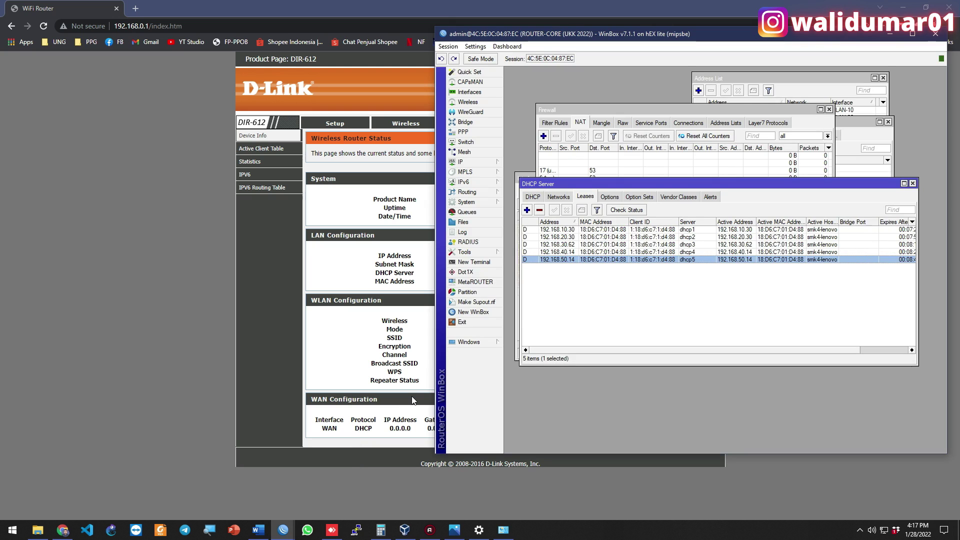
{"action": "left_click_drag", "start_coordinate": [602, 184], "coordinate": [601, 240]}
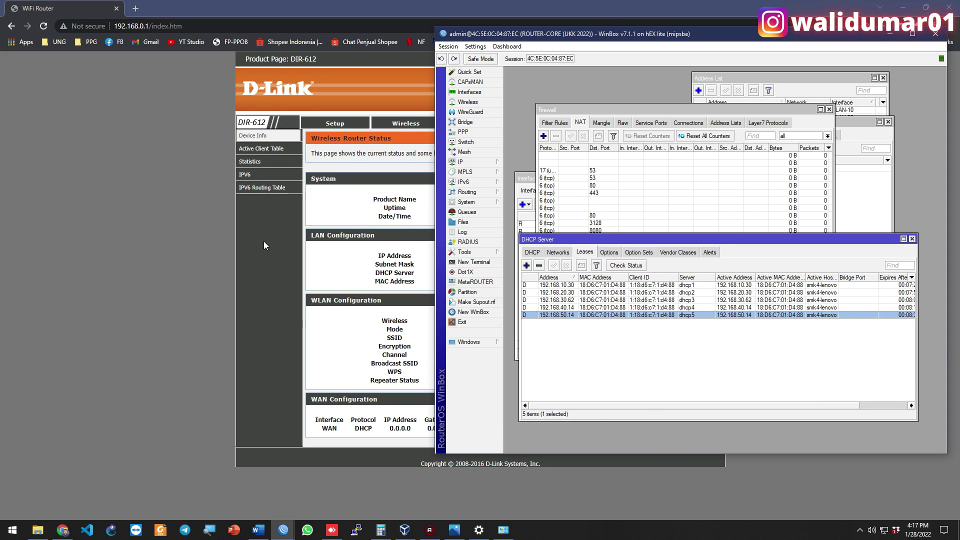
{"action": "left_click", "coordinate": [360, 152]}
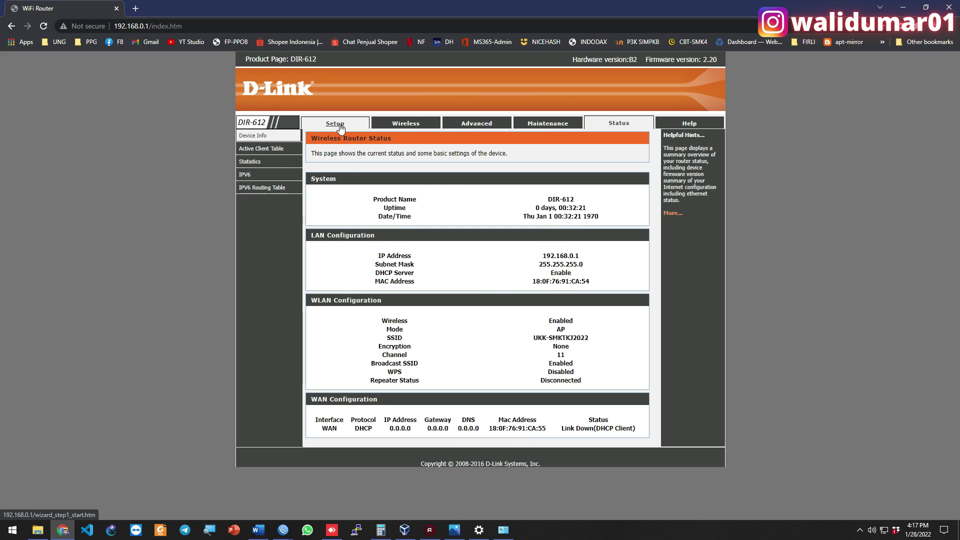
Set DHCP Mode to None under Setup > Local Network and apply the change
{"action": "left_click", "coordinate": [410, 129]}
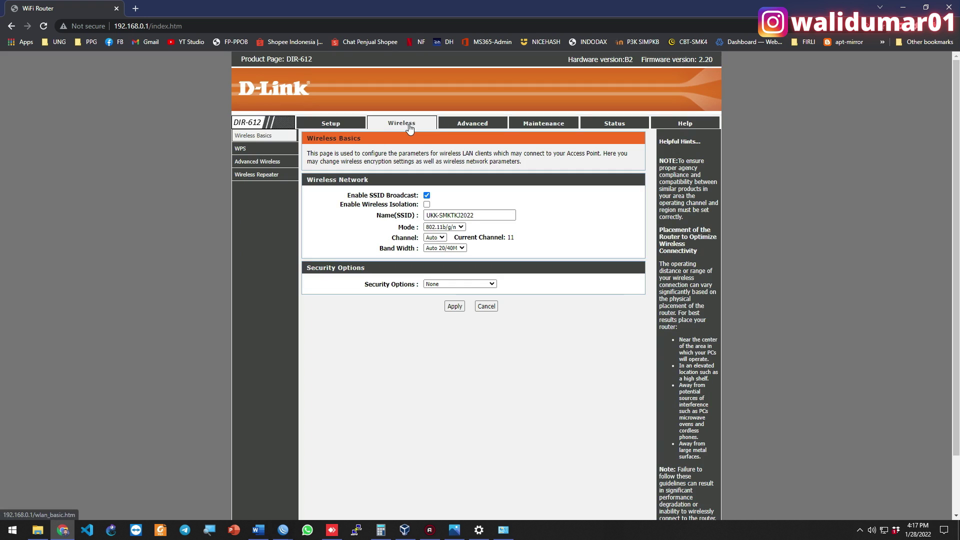
{"action": "left_click", "coordinate": [326, 126]}
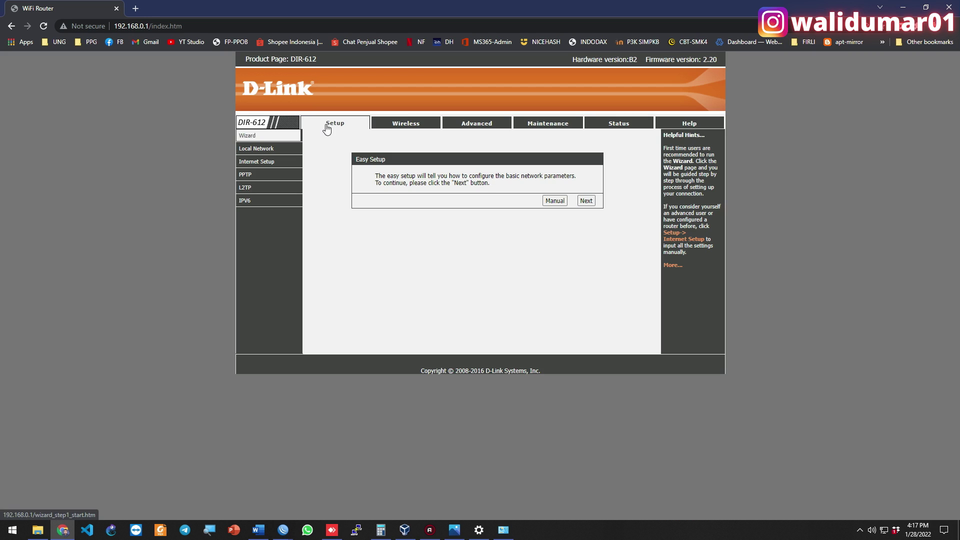
{"action": "left_click", "coordinate": [271, 150]}
{"action": "scroll", "coordinate": [350, 292], "scroll_direction": "down", "scroll_amount": 3}
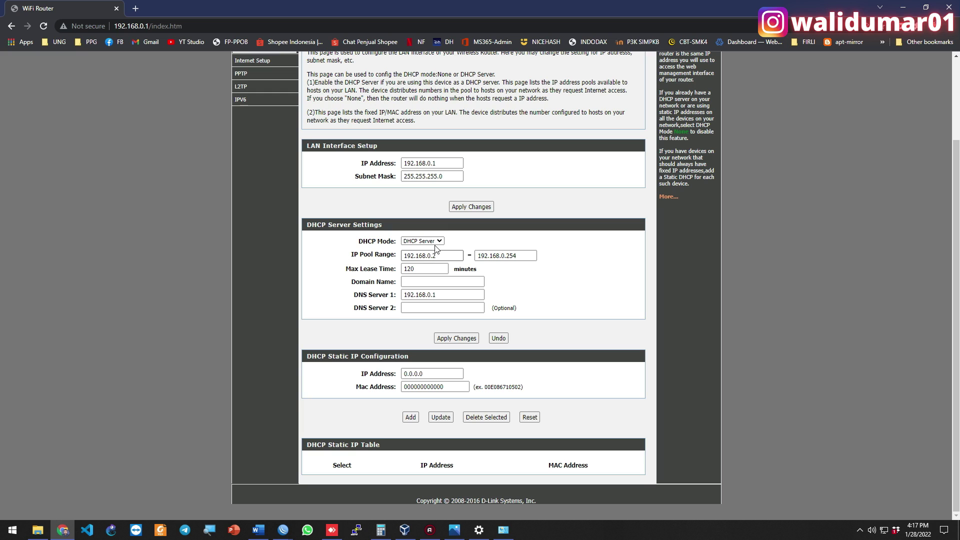
{"action": "left_click", "coordinate": [432, 242]}
{"action": "left_click", "coordinate": [410, 248]}
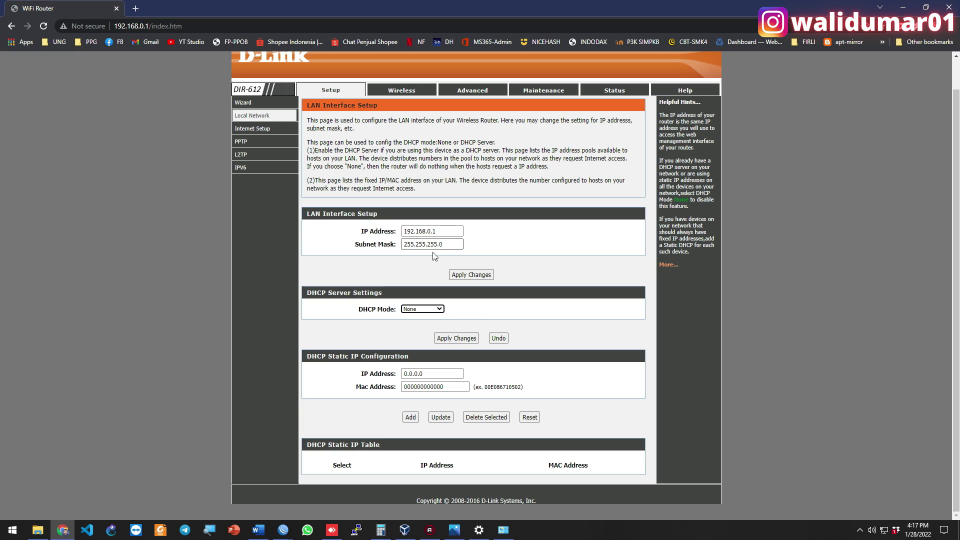
{"action": "left_click", "coordinate": [463, 339]}
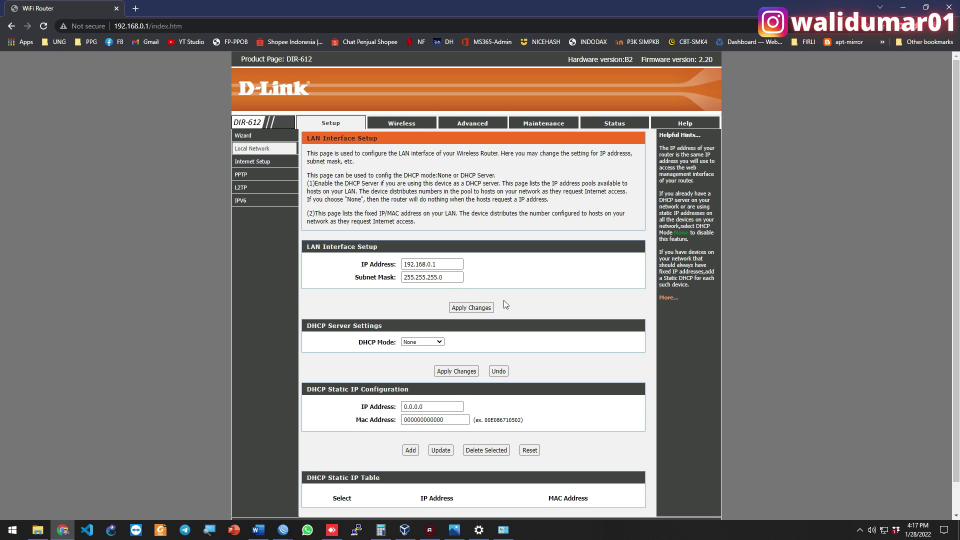
{"action": "scroll", "coordinate": [489, 290], "scroll_direction": "down", "scroll_amount": 1}
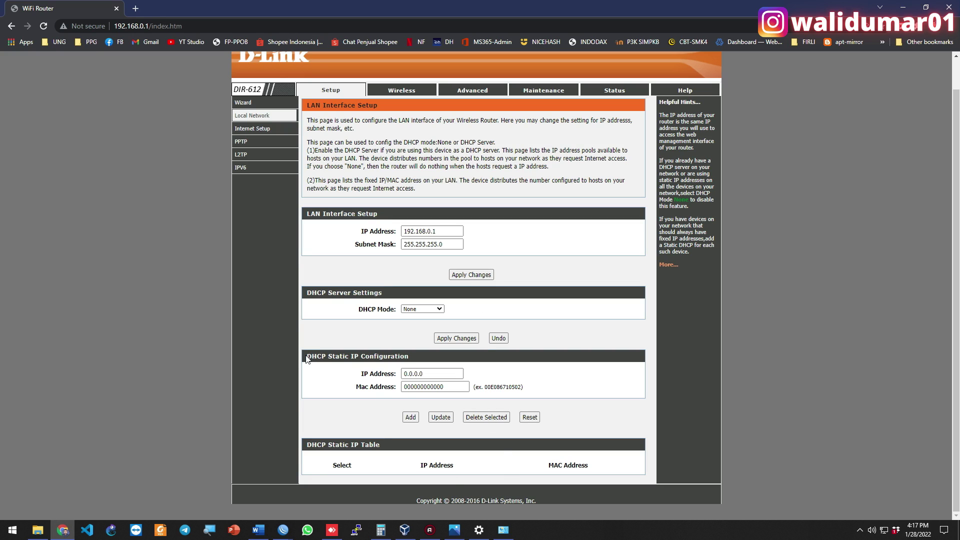
{"action": "left_click", "coordinate": [330, 527]}
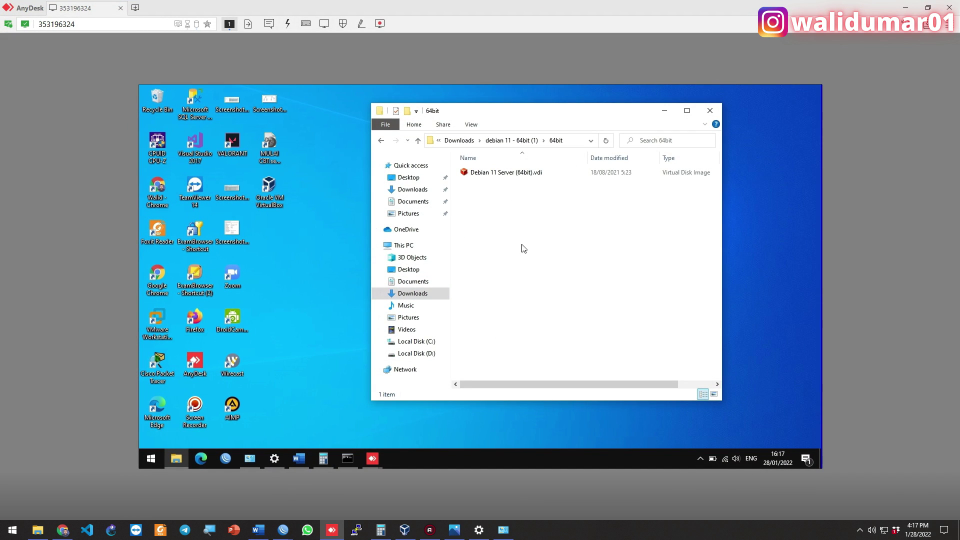
Join the remote PC to the open UKK-SMKTKJ2022 wireless network, then return to WinBox leases
{"action": "left_click", "coordinate": [726, 458]}
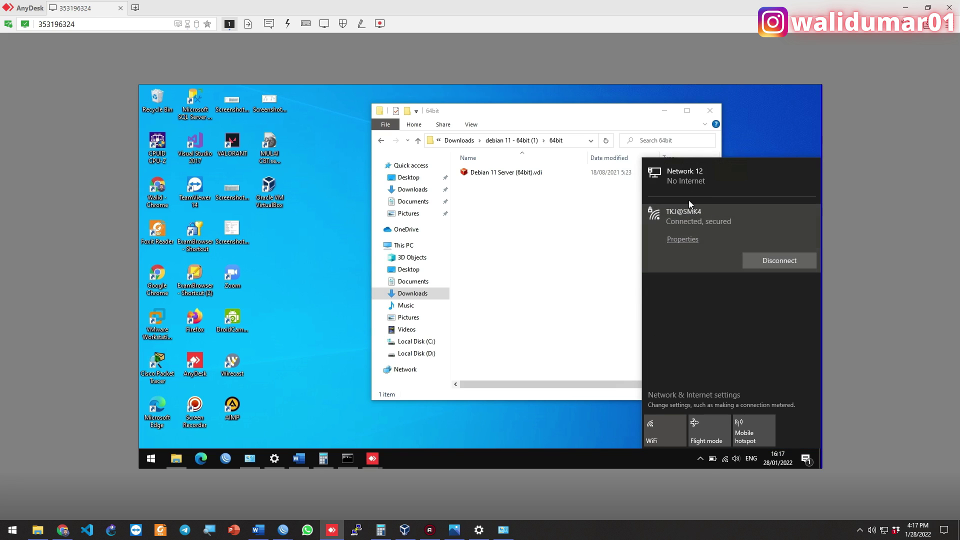
{"action": "left_click", "coordinate": [701, 288]}
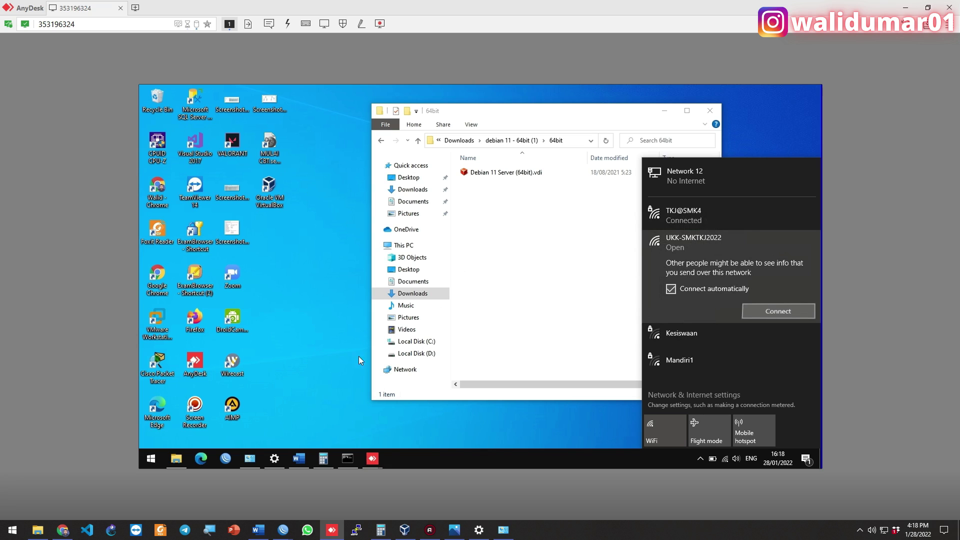
{"action": "left_click", "coordinate": [283, 528]}
{"action": "left_click", "coordinate": [271, 497]}
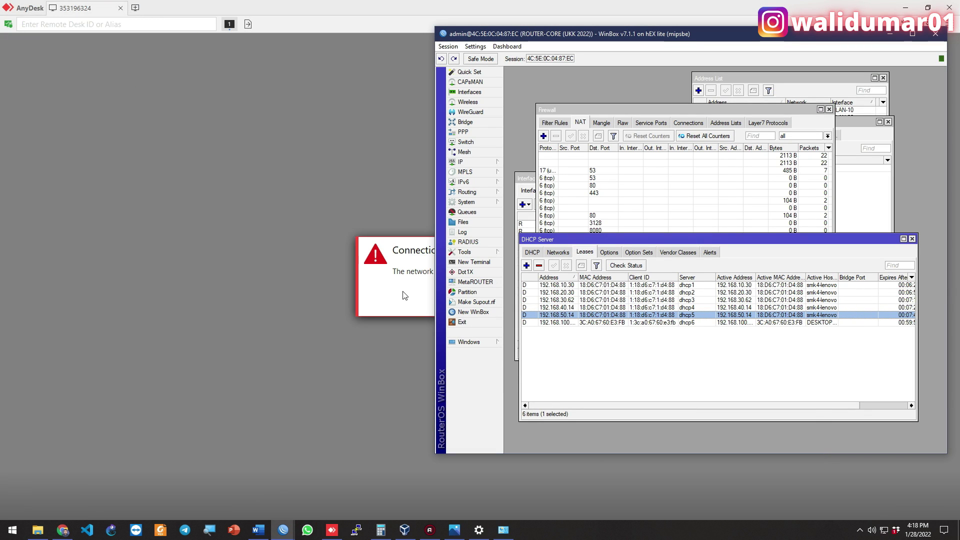
Retry the remote connection and review the dhcp6 leases, selecting 192.168.100.253
{"action": "left_click", "coordinate": [404, 294]}
{"action": "left_click", "coordinate": [511, 300]}
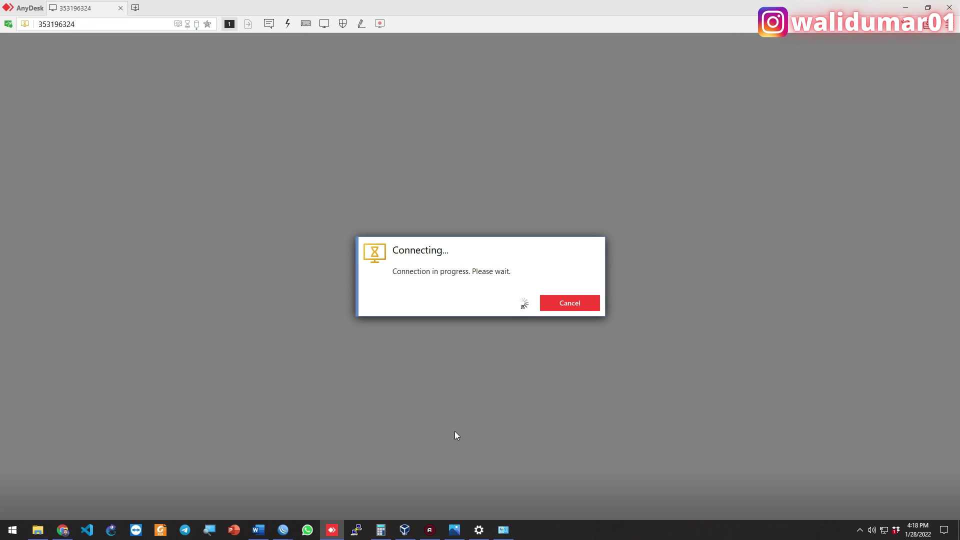
{"action": "mouse_move", "coordinate": [283, 529]}
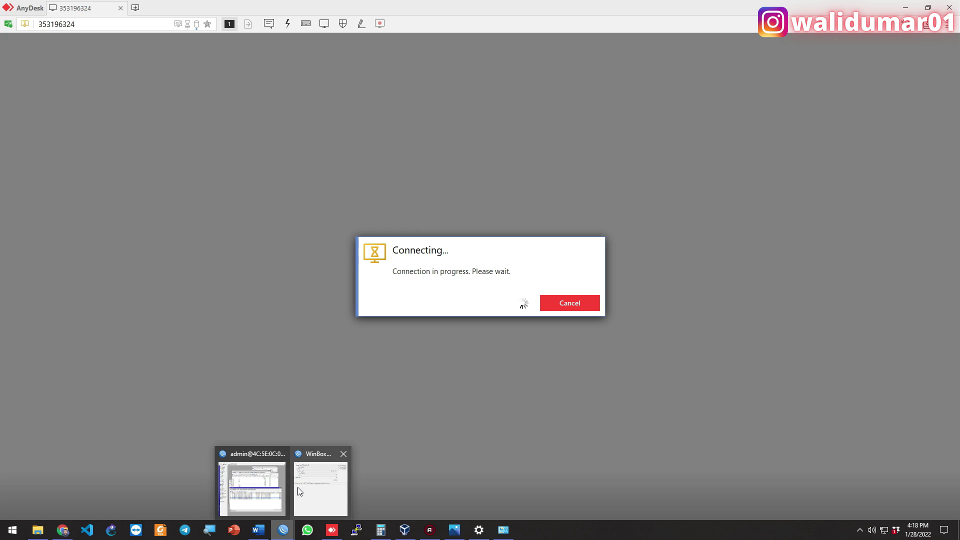
{"action": "left_click", "coordinate": [295, 483]}
{"action": "left_click", "coordinate": [585, 357]}
{"action": "left_click_drag", "start_coordinate": [578, 278], "coordinate": [607, 280]}
{"action": "left_click", "coordinate": [589, 322]}
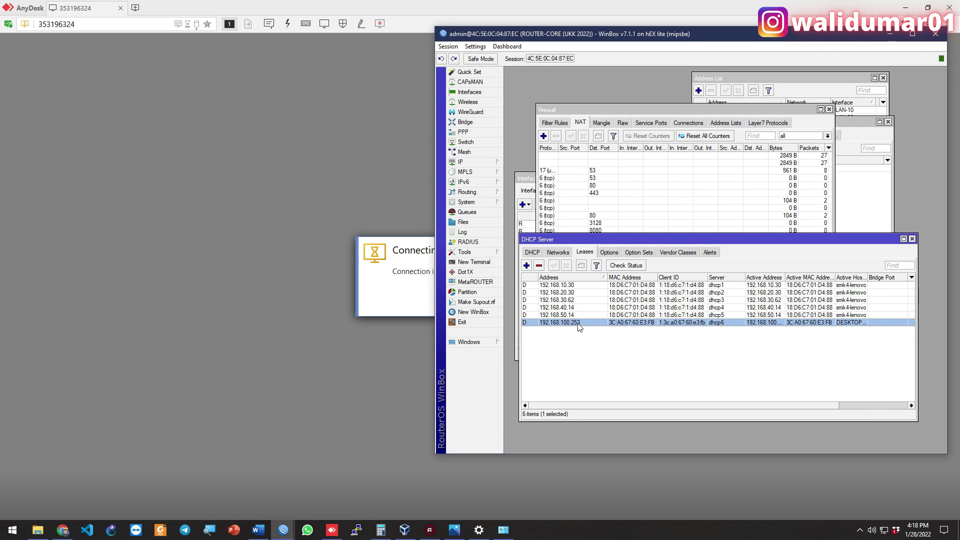
{"action": "left_click", "coordinate": [393, 300]}
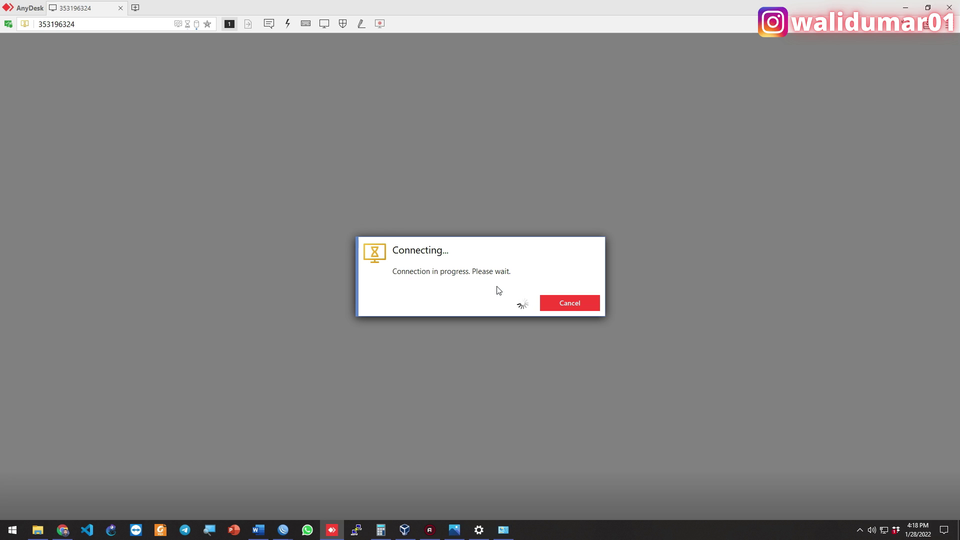
Open IP > Hotspot to show the active hotspot1 user at 192.168.100.252
{"action": "key", "text": "alt+Tab"}
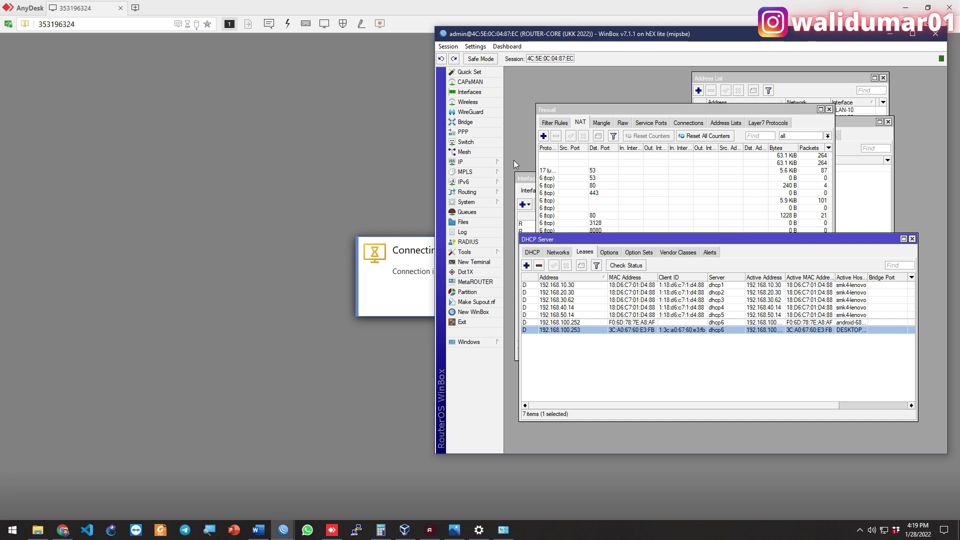
{"action": "left_click", "coordinate": [492, 162]}
{"action": "left_click", "coordinate": [539, 245]}
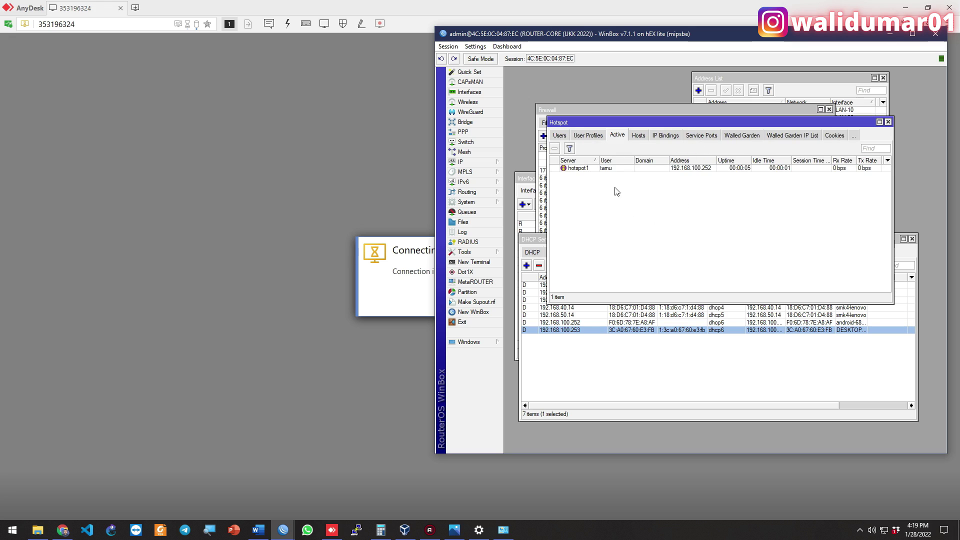
Set Shared Users to 2 in the default hotspot user profile and recheck active logins
{"action": "left_click", "coordinate": [609, 169]}
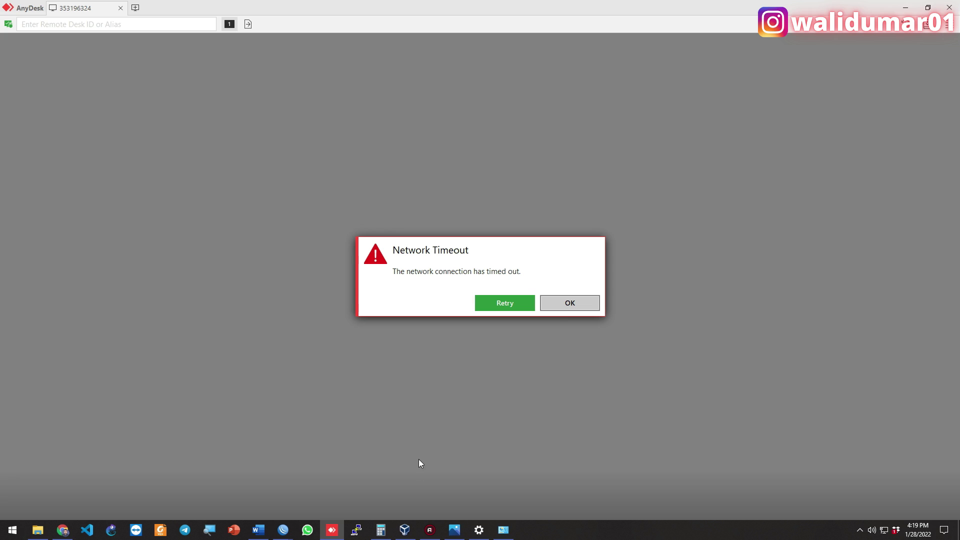
{"action": "mouse_move", "coordinate": [283, 527]}
{"action": "left_click", "coordinate": [281, 473]}
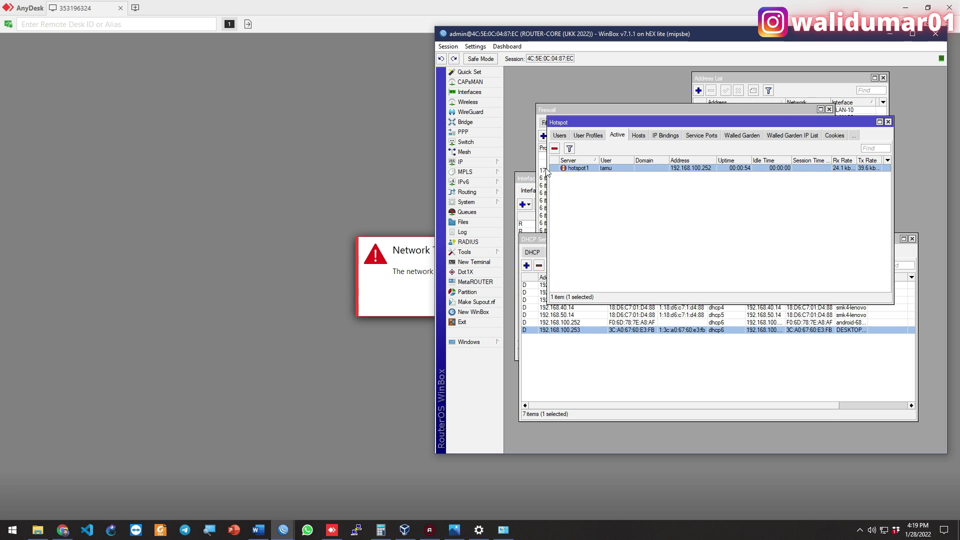
{"action": "left_click", "coordinate": [585, 137]}
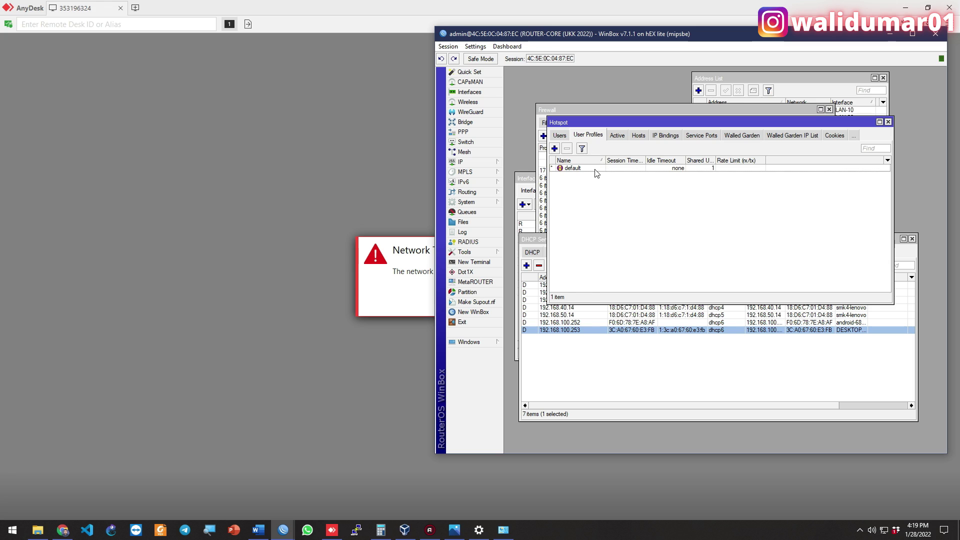
{"action": "double_click", "coordinate": [595, 169]}
{"action": "left_click", "coordinate": [705, 239]}
{"action": "type", "text": "2"}
{"action": "left_click", "coordinate": [811, 149]}
{"action": "left_click", "coordinate": [617, 135]}
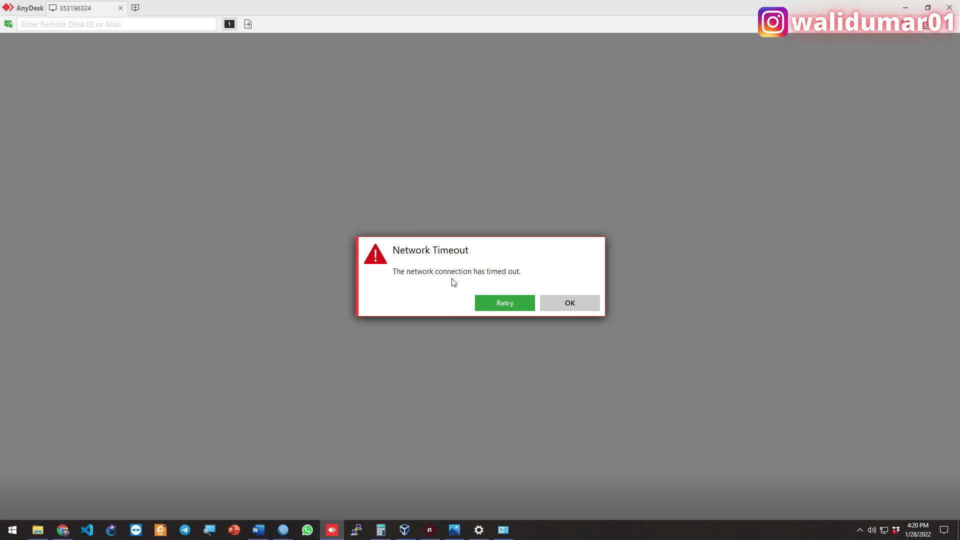
Retry the dropped remote connection and reposition the WinBox and Hotspot windows
{"action": "left_click", "coordinate": [488, 302]}
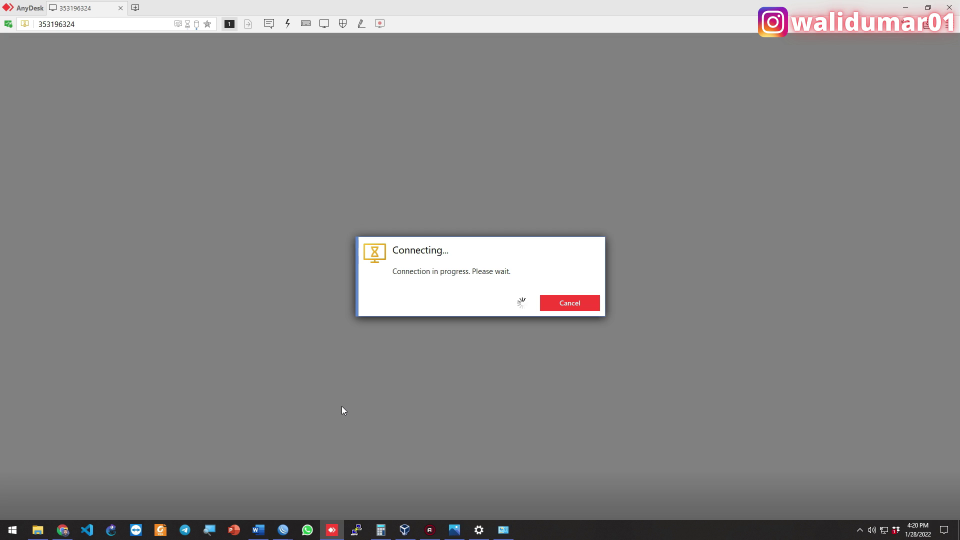
{"action": "mouse_move", "coordinate": [283, 529]}
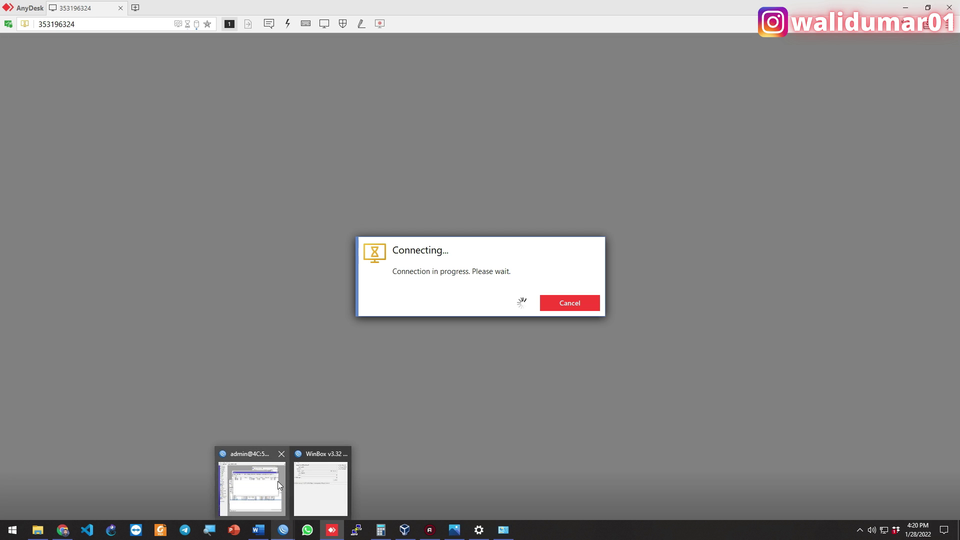
{"action": "left_click", "coordinate": [277, 480]}
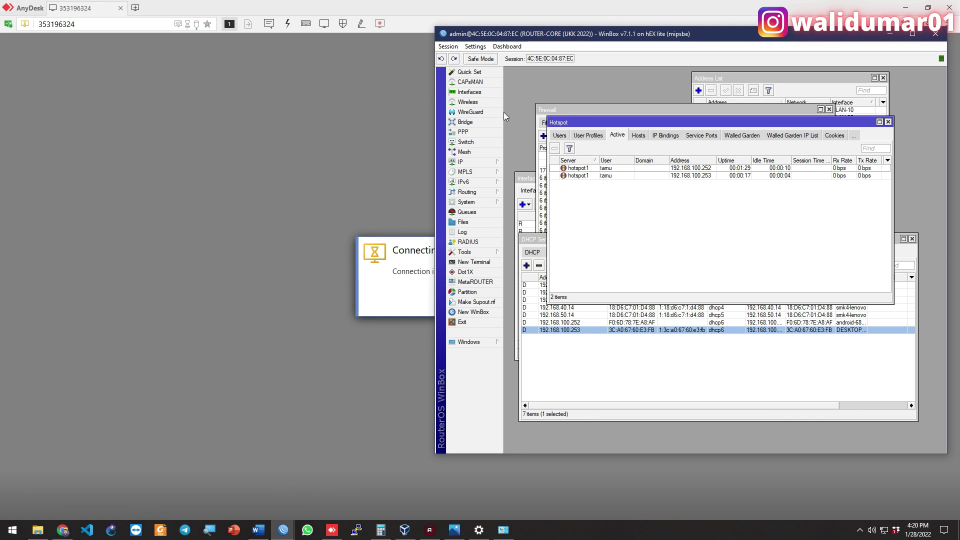
{"action": "left_click_drag", "start_coordinate": [578, 31], "coordinate": [587, 74]}
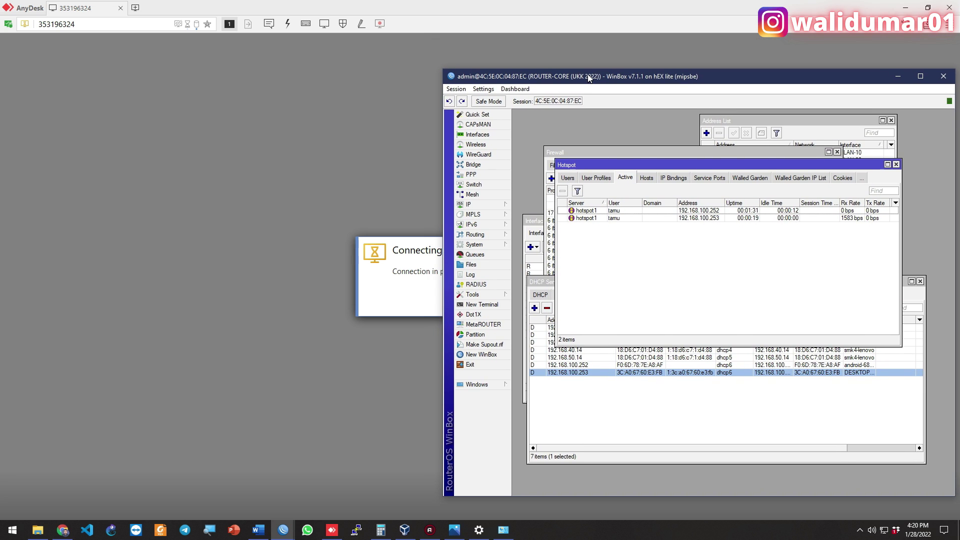
{"action": "left_click_drag", "start_coordinate": [628, 177], "coordinate": [650, 156]}
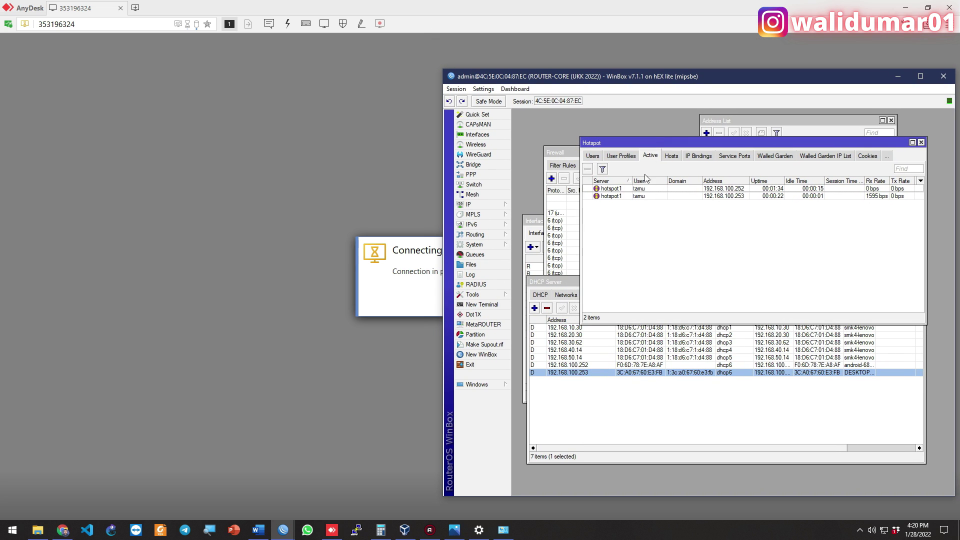
{"action": "left_click", "coordinate": [458, 530]}
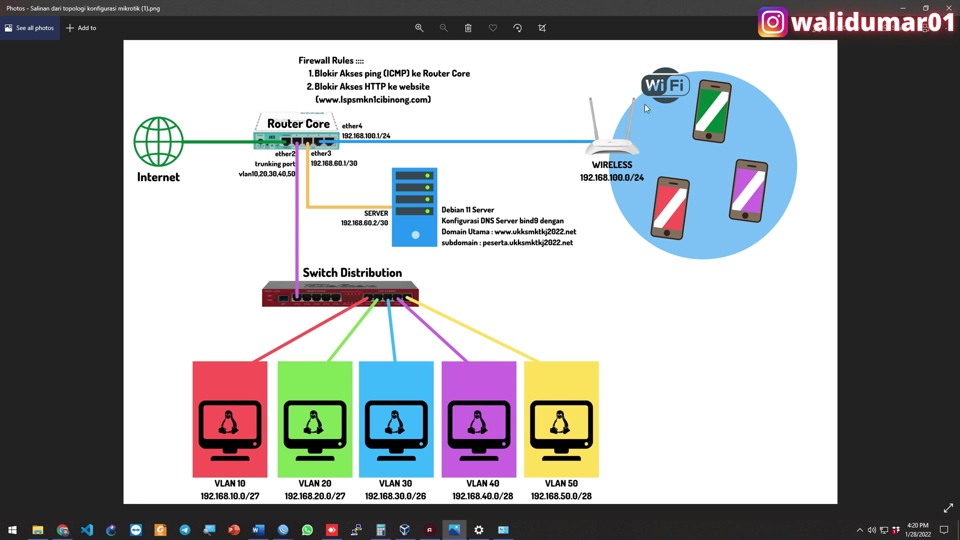
Cancel AnyDesk's stuck connection attempt and reconnect to the recently used remote machine
{"action": "left_click", "coordinate": [283, 530]}
{"action": "left_click", "coordinate": [287, 497]}
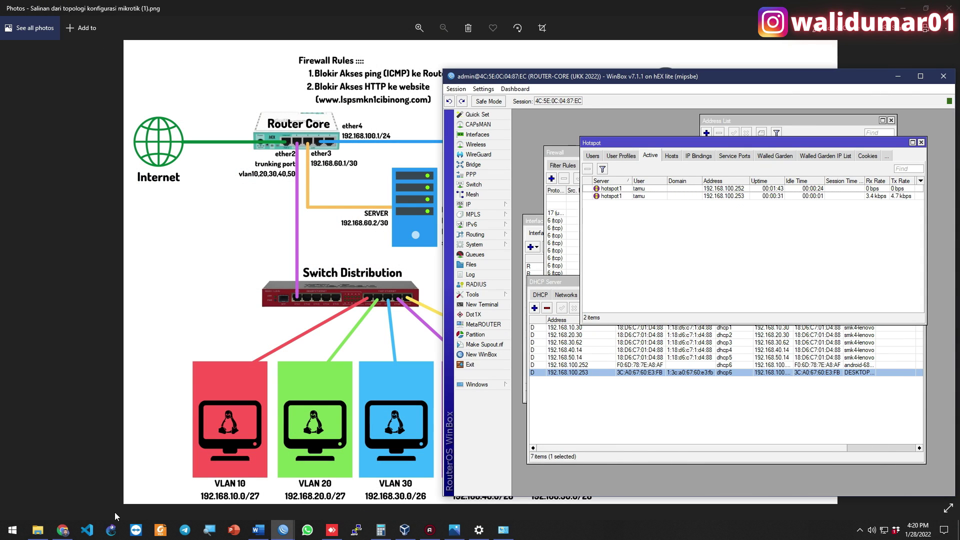
{"action": "left_click", "coordinate": [62, 482]}
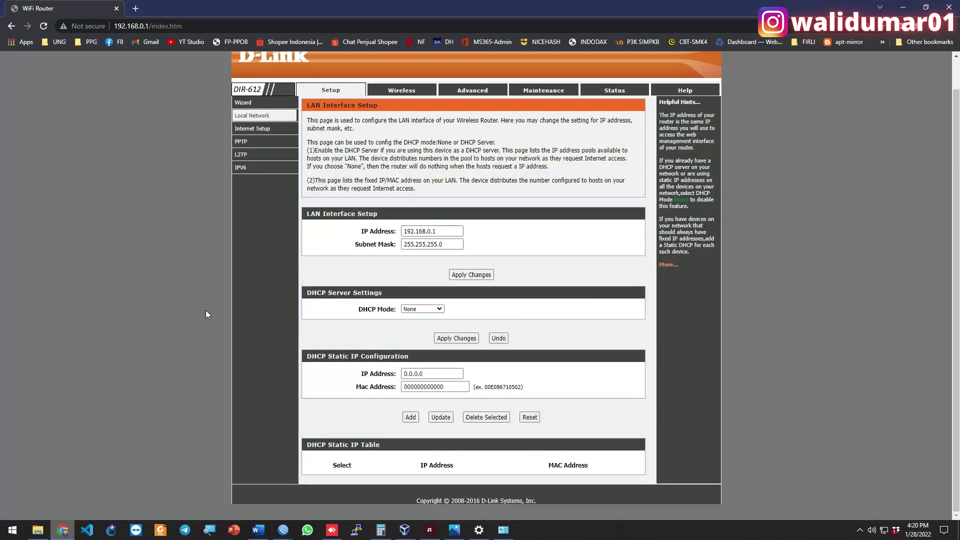
{"action": "left_click", "coordinate": [62, 530]}
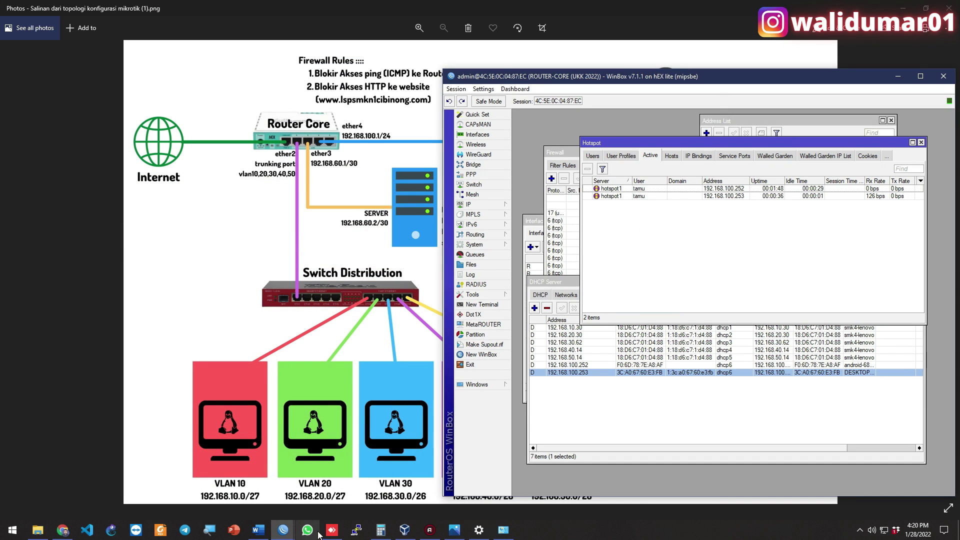
{"action": "left_click", "coordinate": [332, 529]}
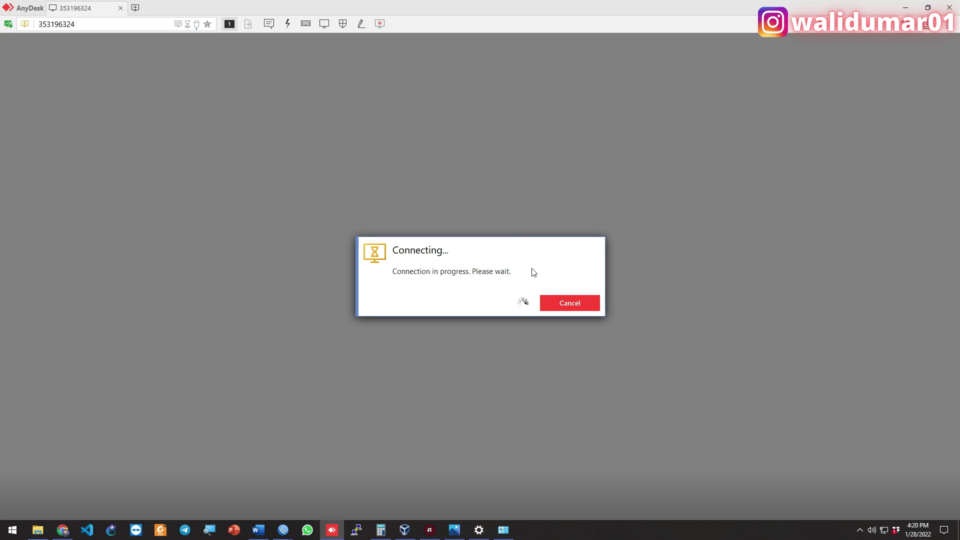
{"action": "left_click", "coordinate": [562, 301]}
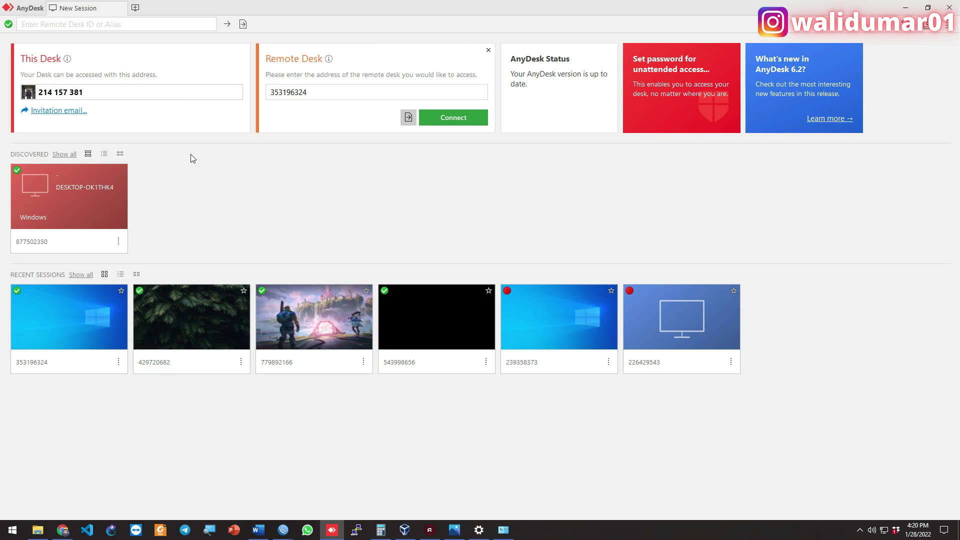
{"action": "left_click", "coordinate": [83, 315]}
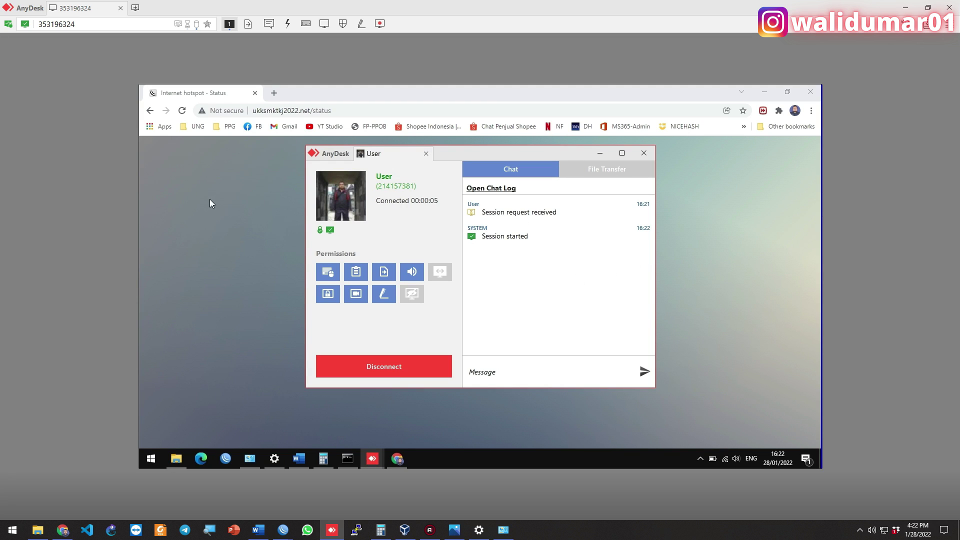
View the remote hotspot status page showing 192.168.100.253, then return to WinBox's active list
{"action": "left_click", "coordinate": [229, 190]}
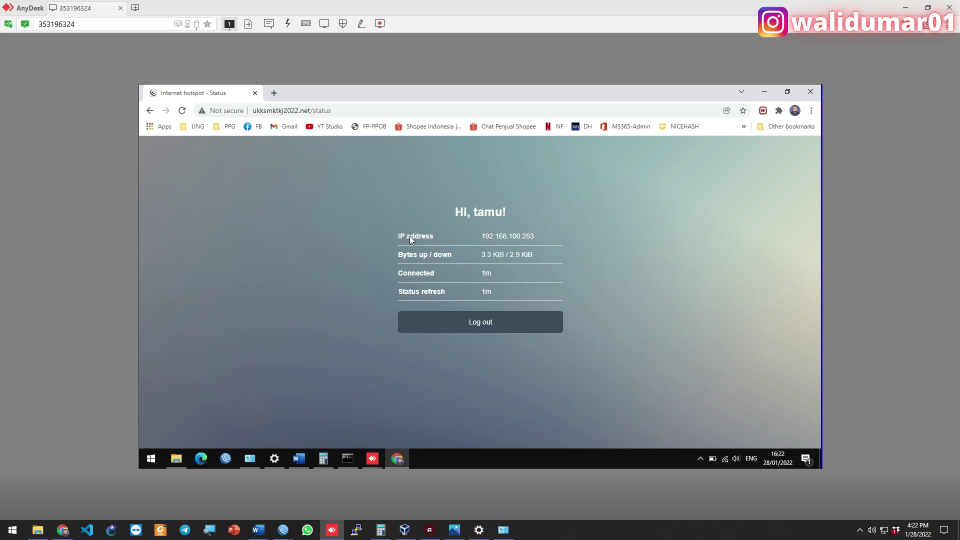
{"action": "double_click", "coordinate": [515, 236]}
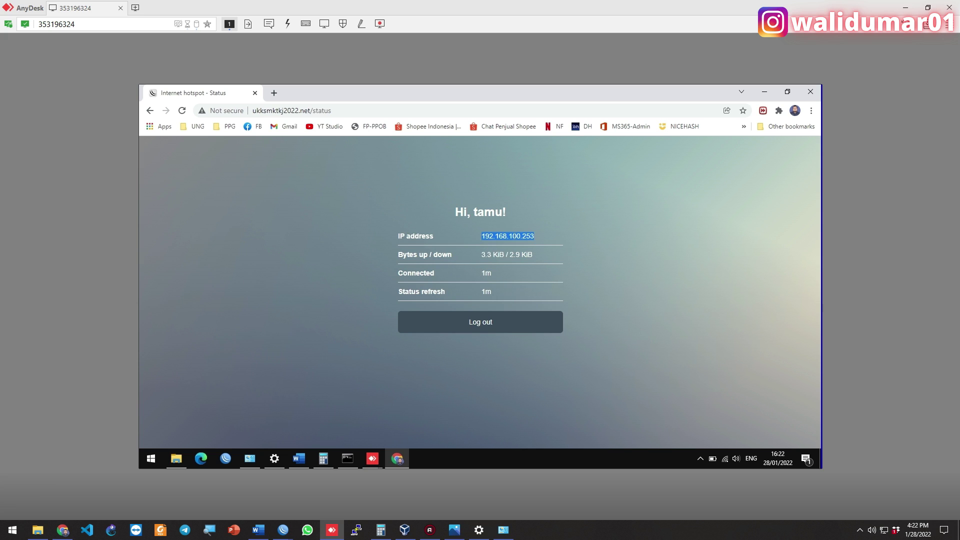
{"action": "left_click", "coordinate": [353, 223]}
{"action": "mouse_move", "coordinate": [293, 535]}
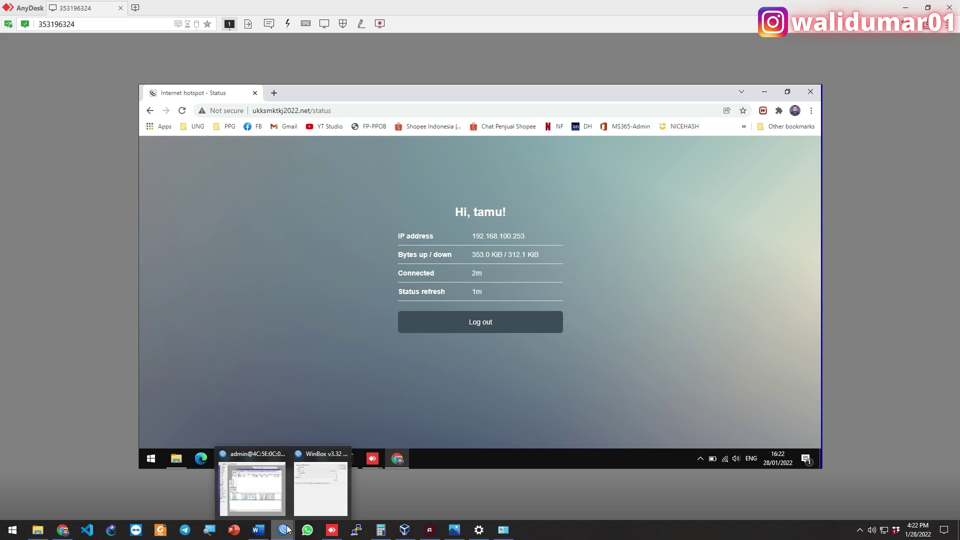
{"action": "left_click", "coordinate": [272, 495]}
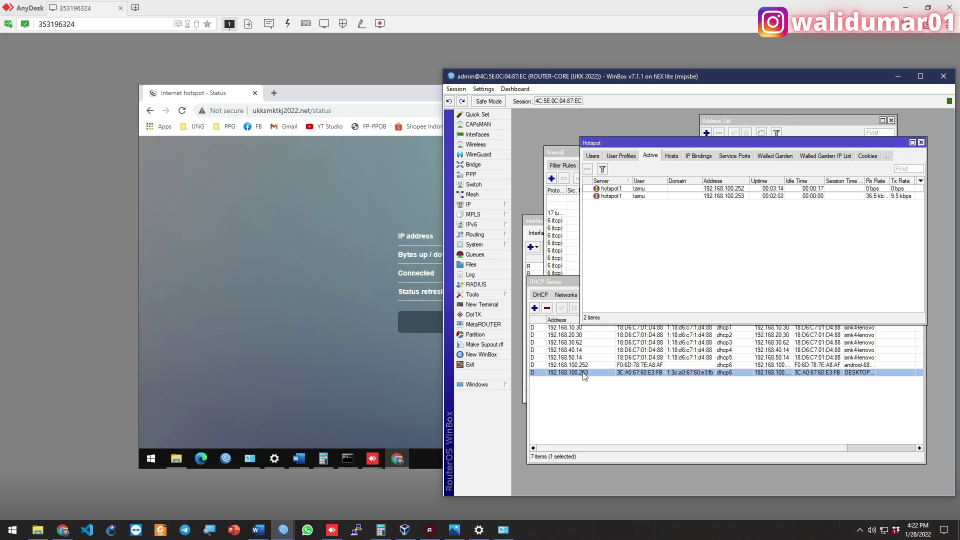
Load google.com and the walidumar.my.id blog in two new remote browser tabs
{"action": "left_click", "coordinate": [223, 296]}
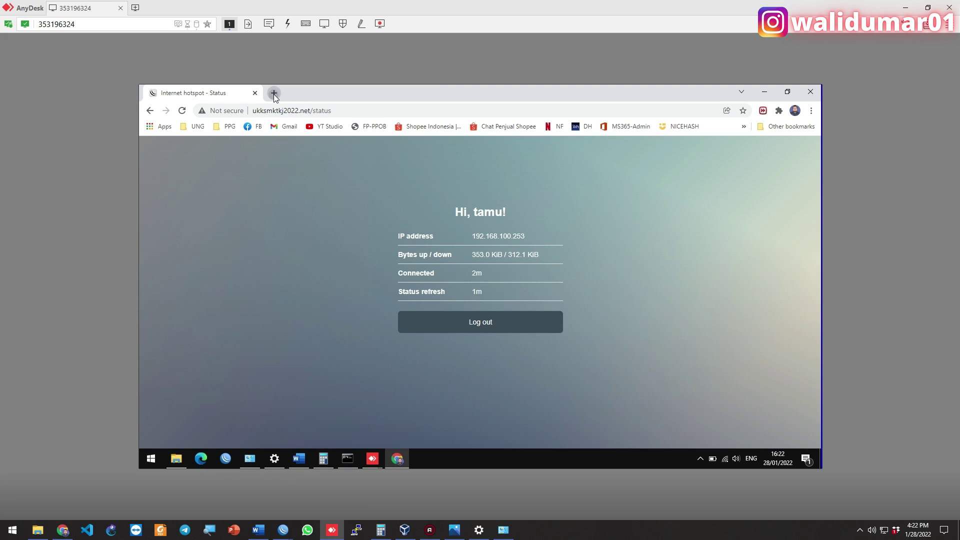
{"action": "left_click", "coordinate": [274, 94]}
{"action": "type", "text": "google.co"}
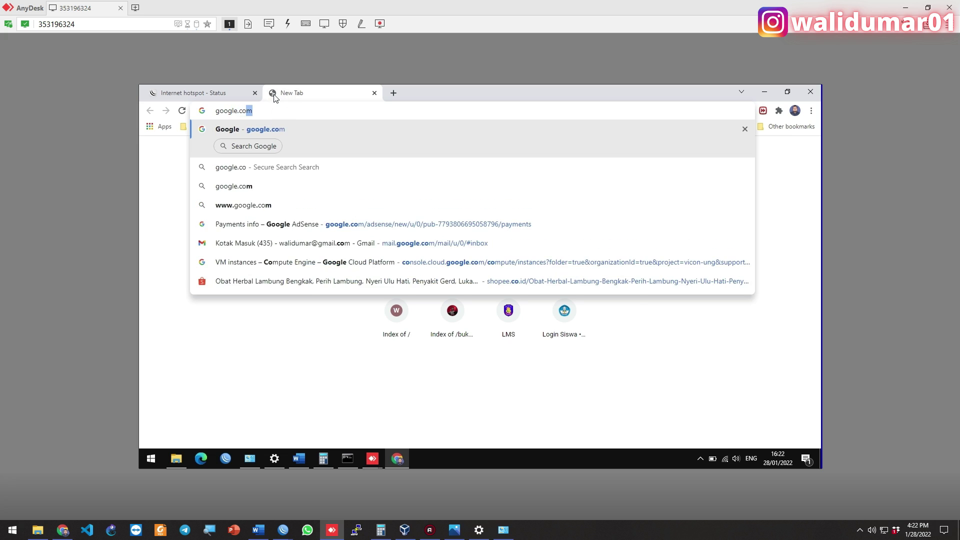
{"action": "key", "text": "Return"}
{"action": "key", "text": "ctrl+t"}
{"action": "type", "text": "walidumar.my.id"}
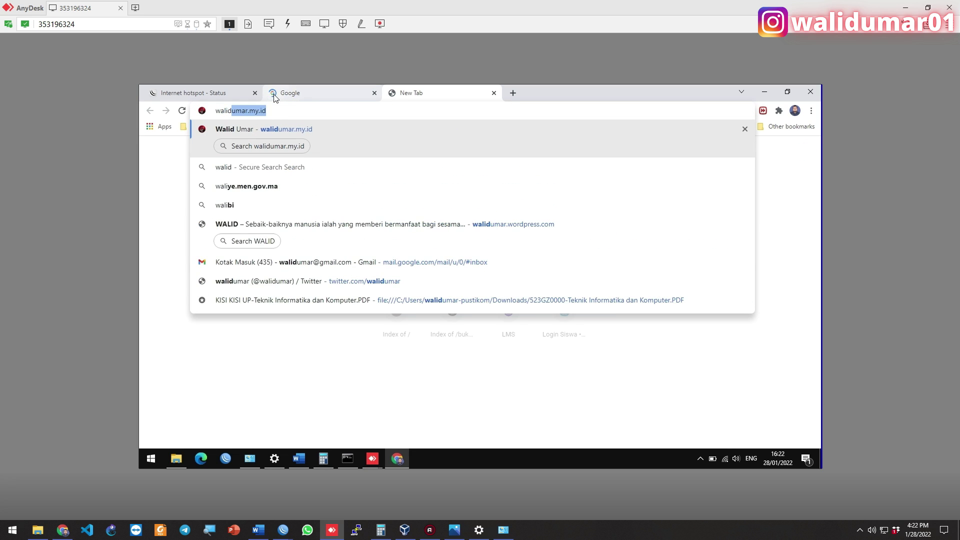
{"action": "key", "text": "Return"}
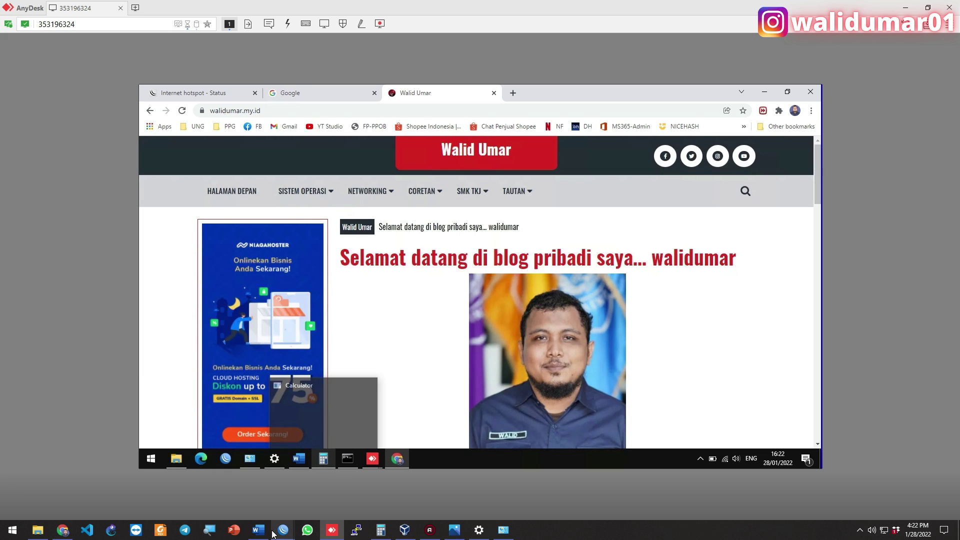
{"action": "left_click", "coordinate": [452, 530]}
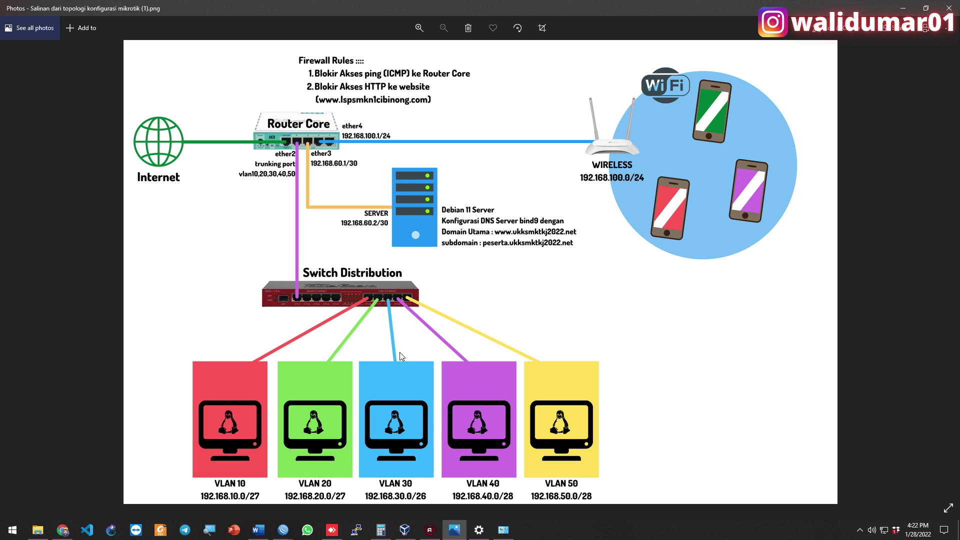
Return from the topology diagram to the AnyDesk session showing the walidumar.my.id blog
{"action": "mouse_move", "coordinate": [407, 528]}
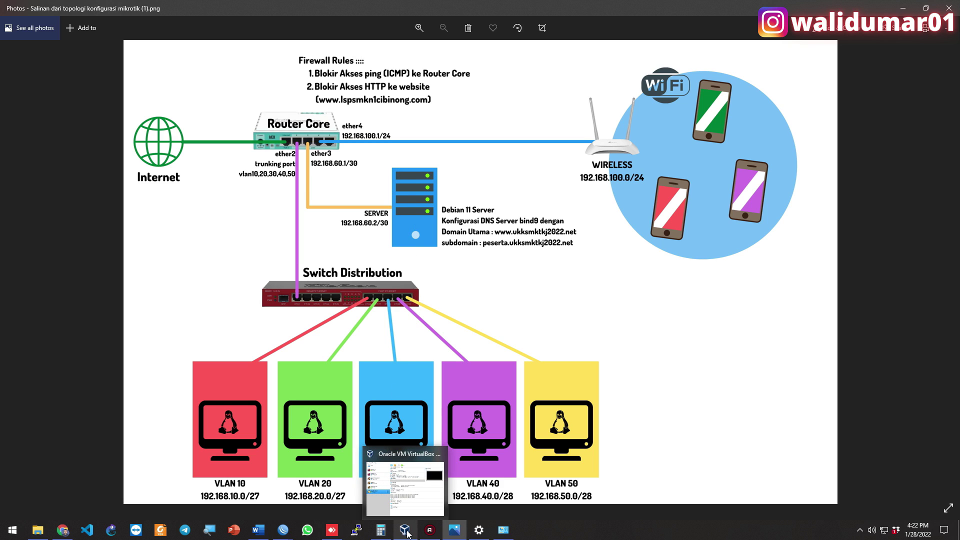
{"action": "left_click", "coordinate": [328, 533]}
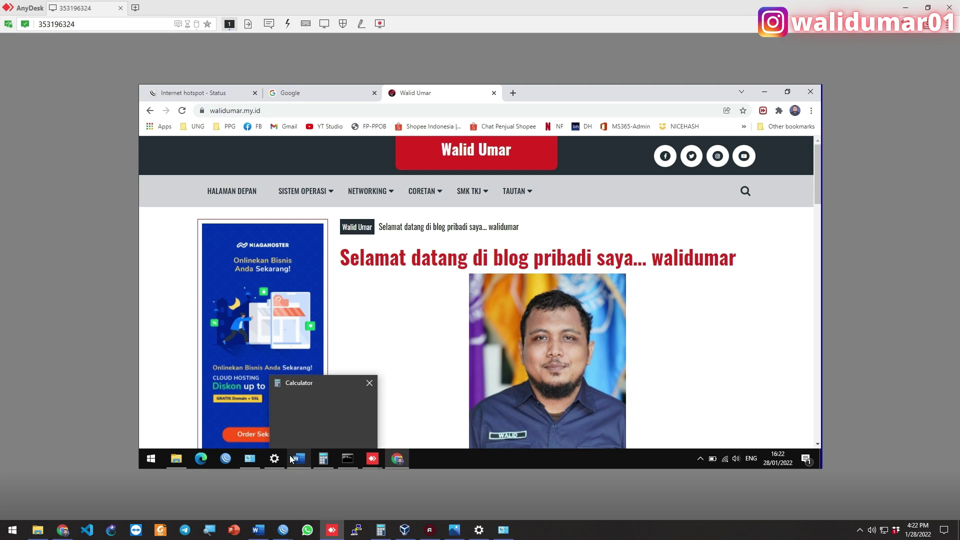
Show the 64bit folder holding the Debian 11 Server (64bit).vdi image and minimize Chrome
{"action": "mouse_move", "coordinate": [249, 462]}
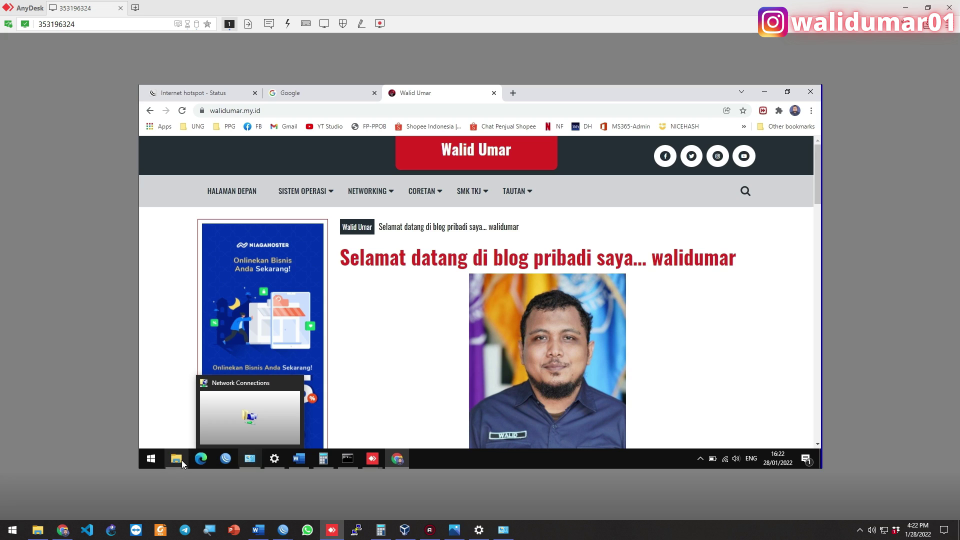
{"action": "left_click", "coordinate": [175, 458]}
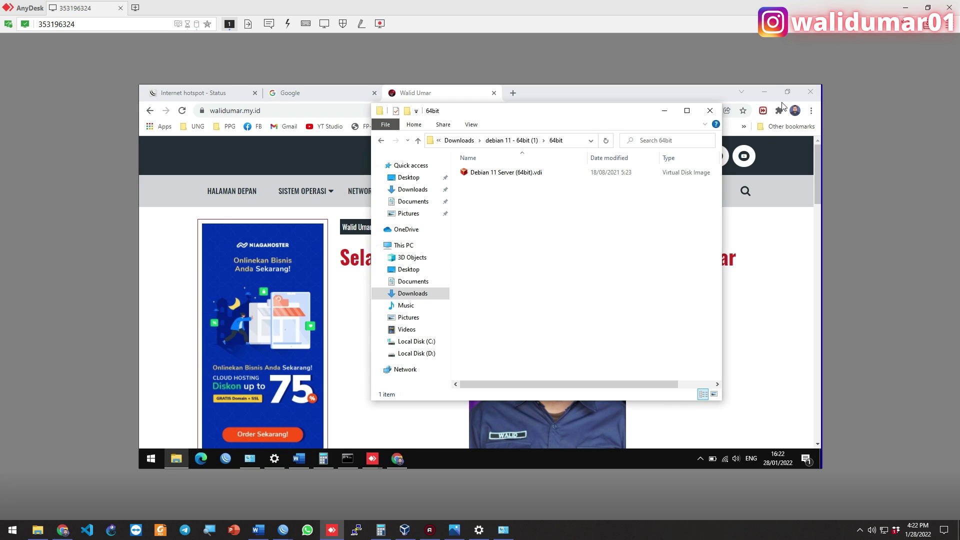
{"action": "left_click", "coordinate": [765, 93]}
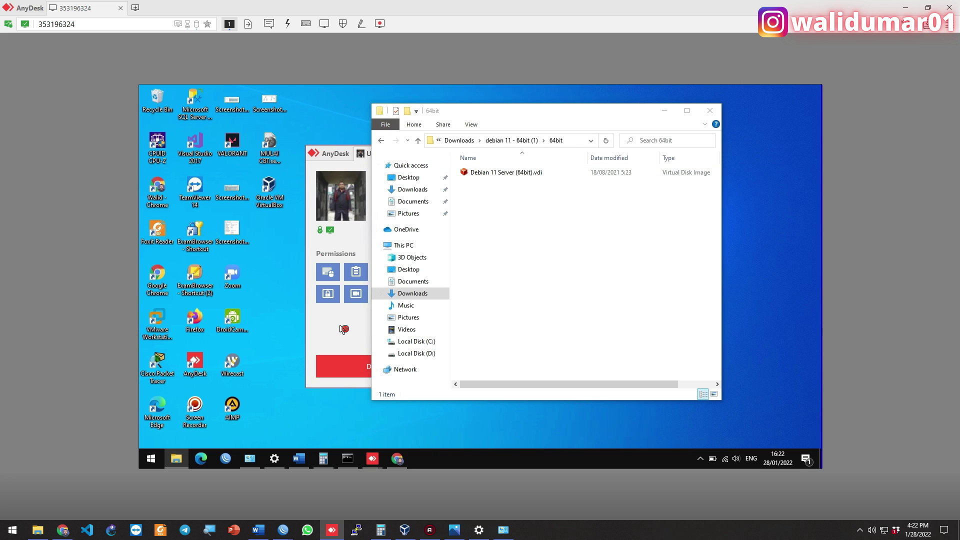
Hide the AnyDesk chat window and select the VirtualBox desktop shortcut
{"action": "mouse_move", "coordinate": [373, 458]}
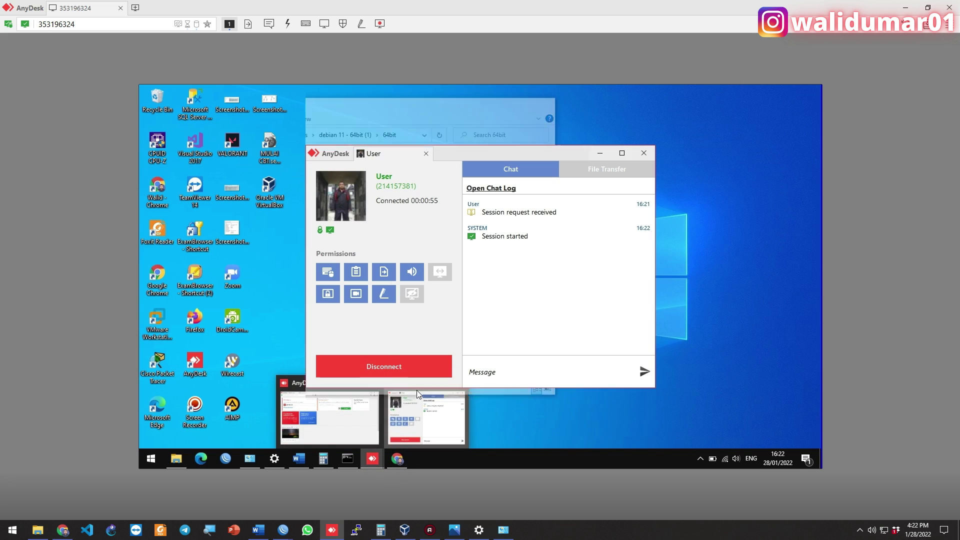
{"action": "left_click", "coordinate": [416, 393]}
{"action": "left_click", "coordinate": [598, 153]}
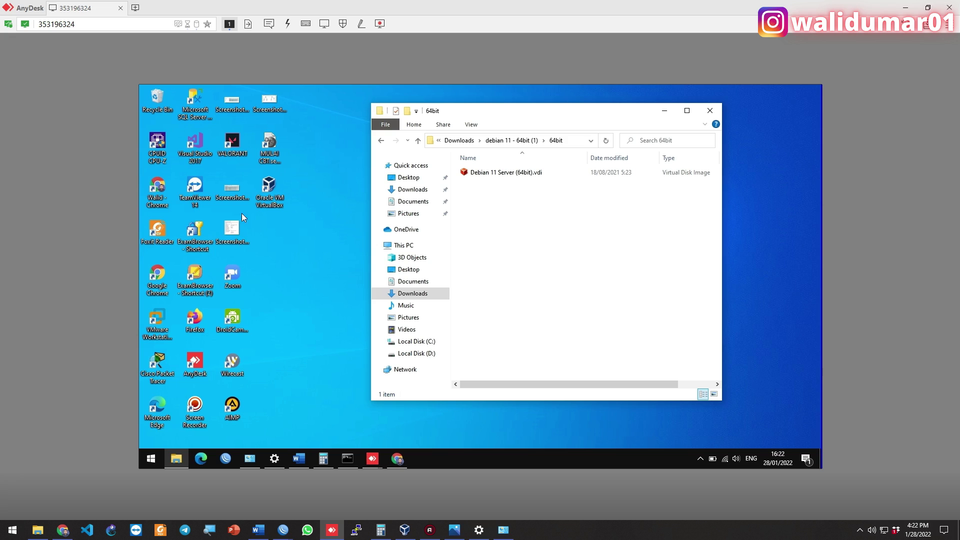
{"action": "left_click", "coordinate": [270, 189]}
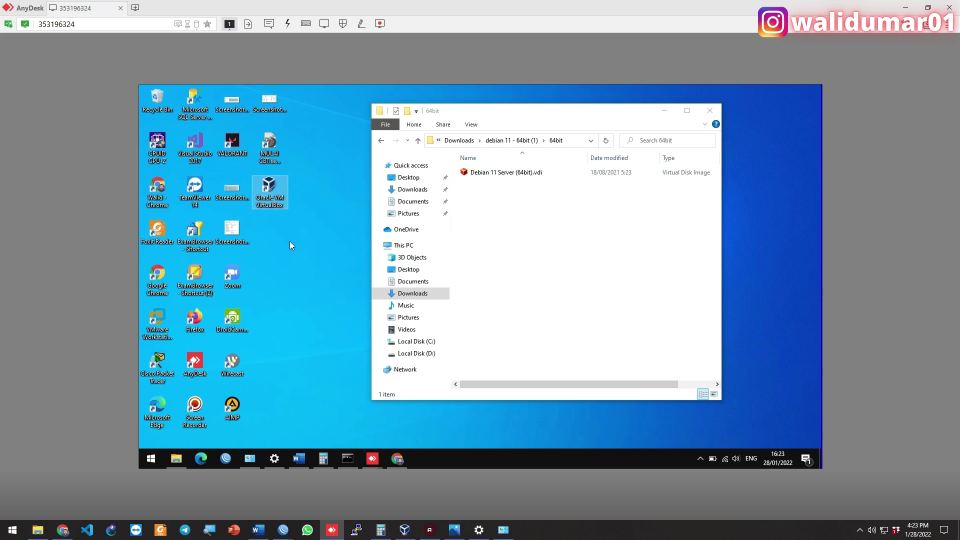
Refresh the desktop, refocus File Explorer and check the hidden tray icons
{"action": "right_click", "coordinate": [314, 230]}
{"action": "left_click", "coordinate": [343, 260]}
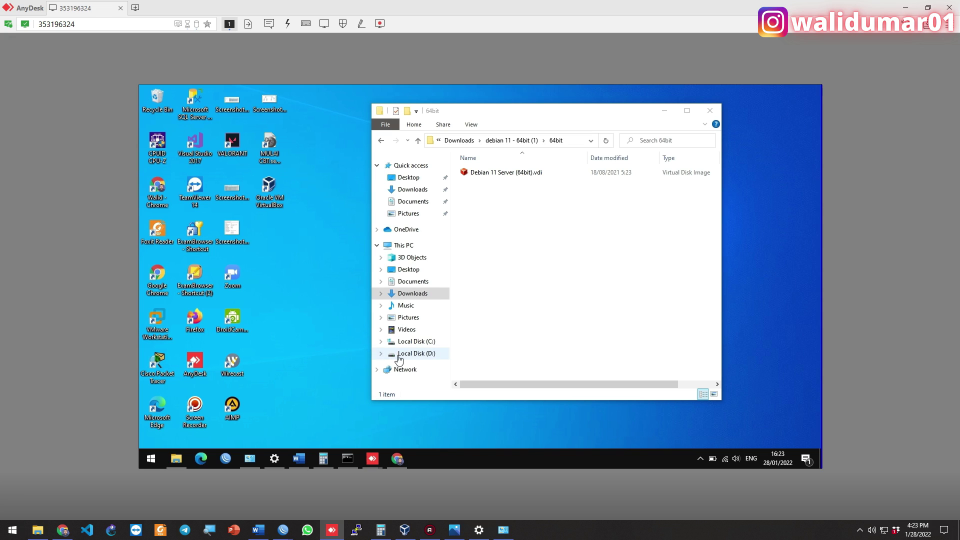
{"action": "left_click", "coordinate": [471, 363]}
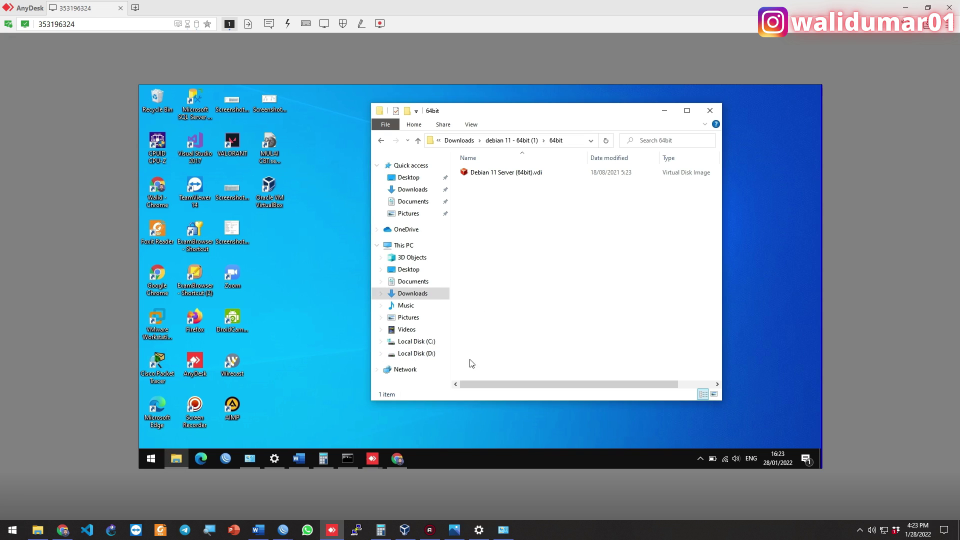
{"action": "left_click", "coordinate": [699, 457]}
{"action": "left_click", "coordinate": [655, 457]}
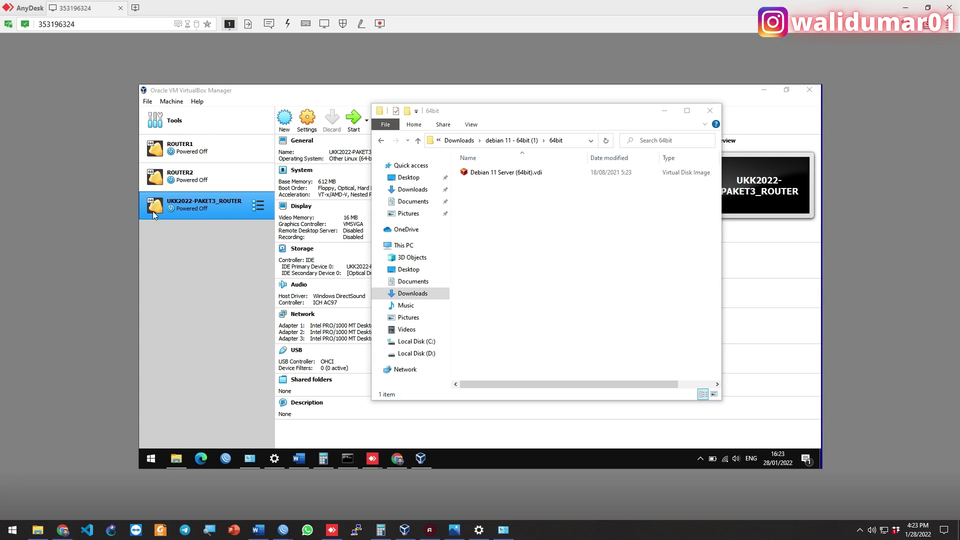
Start a new VM named 'DEBIAN SERVER (UKK TKJ 2022)' with 1408 MB of memory
{"action": "left_click", "coordinate": [193, 243]}
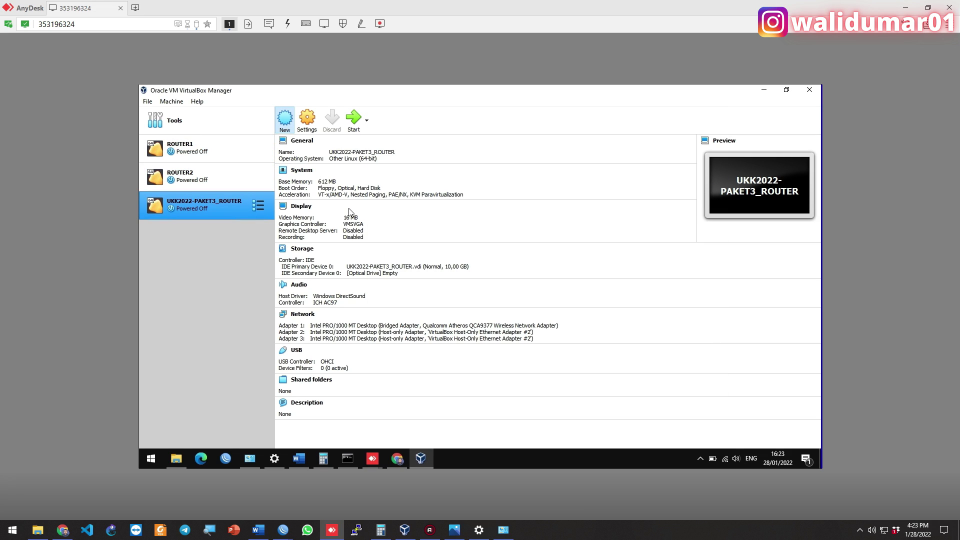
{"action": "left_click", "coordinate": [284, 120]}
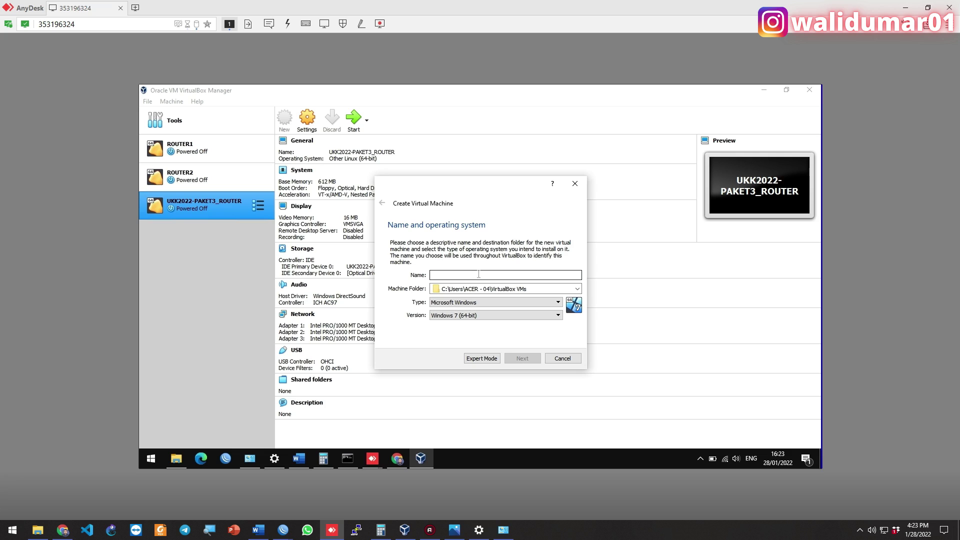
{"action": "type", "text": "DEBIA"}
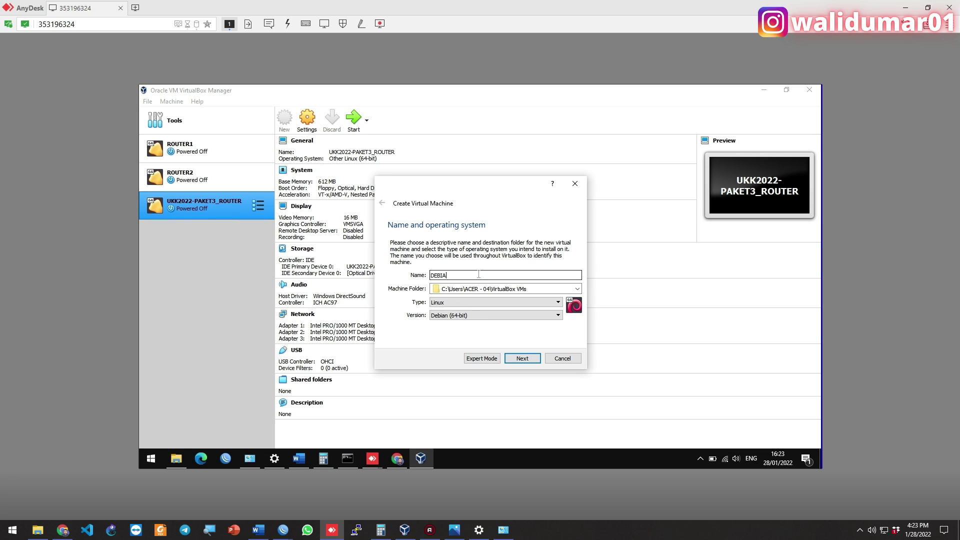
{"action": "type", "text": "N SERVER (UKK TKJ 2022)"}
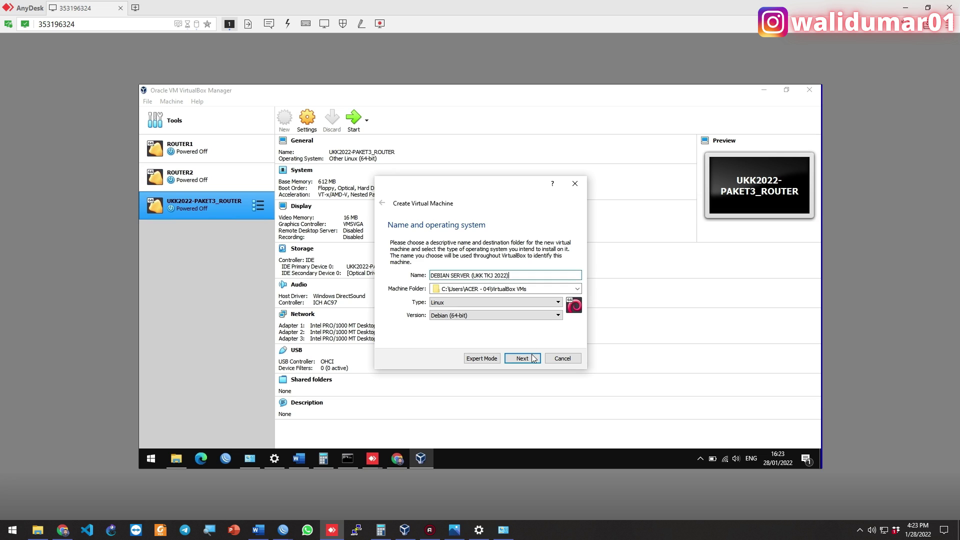
{"action": "left_click", "coordinate": [532, 358]}
{"action": "left_click", "coordinate": [452, 275]}
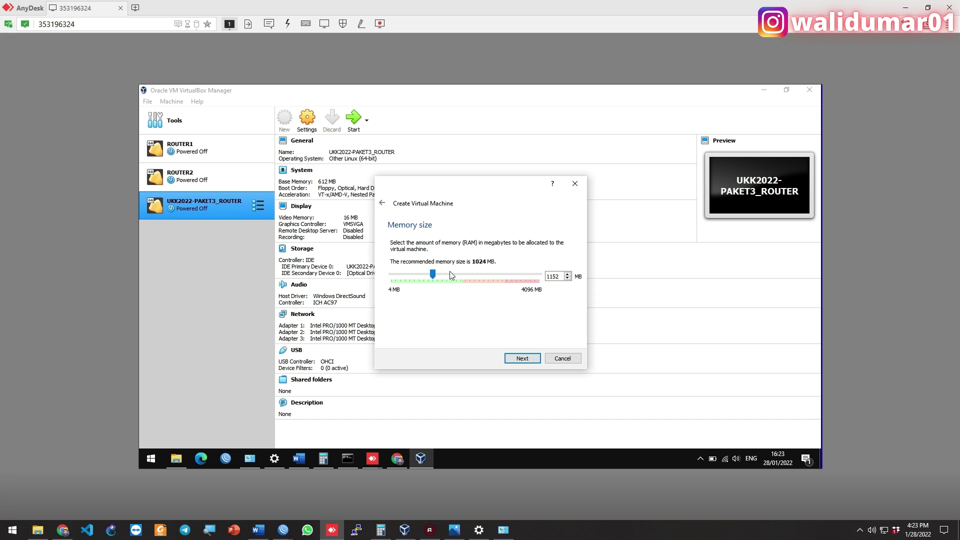
{"action": "left_click", "coordinate": [451, 277]}
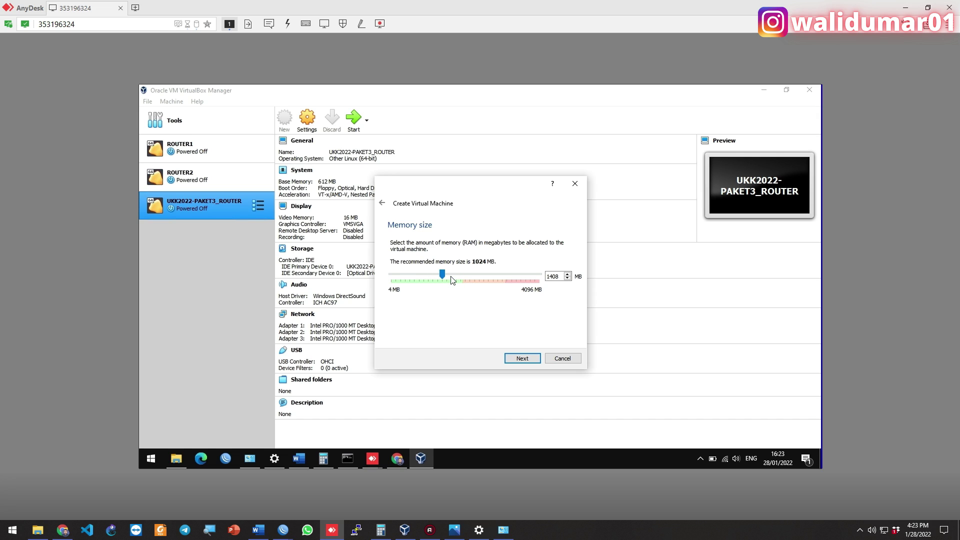
{"action": "left_click", "coordinate": [522, 358]}
Attach the existing Debian 11 Server (64bit).vdi from Downloads > debian 11 - 64bit (1) > 64bit as its disk
{"action": "left_click", "coordinate": [470, 323]}
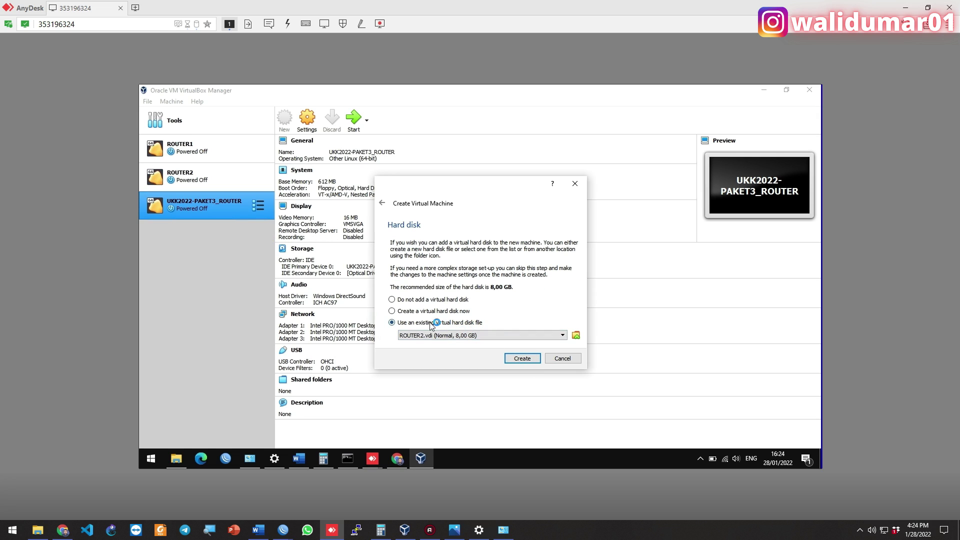
{"action": "left_click", "coordinate": [576, 335]}
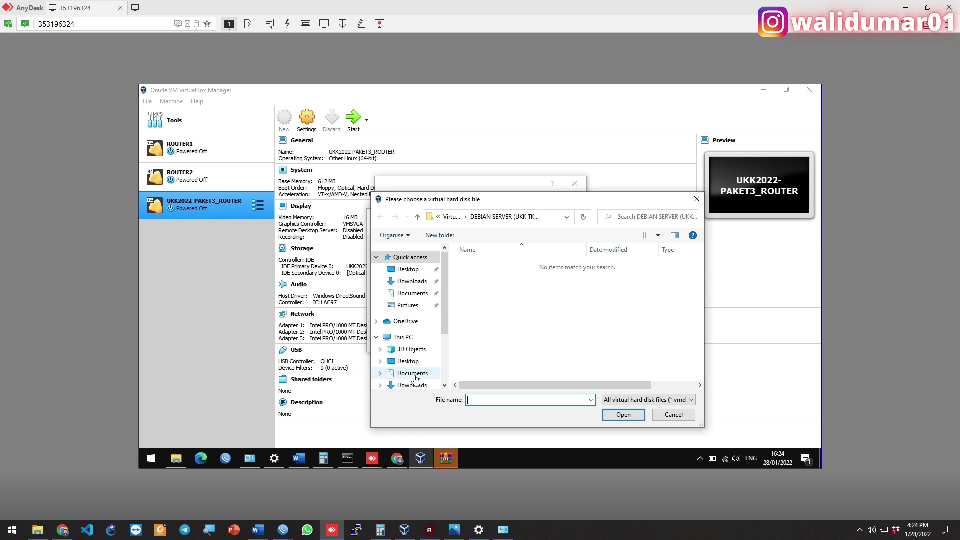
{"action": "scroll", "coordinate": [415, 369], "scroll_direction": "down", "scroll_amount": 1}
{"action": "left_click", "coordinate": [174, 461]}
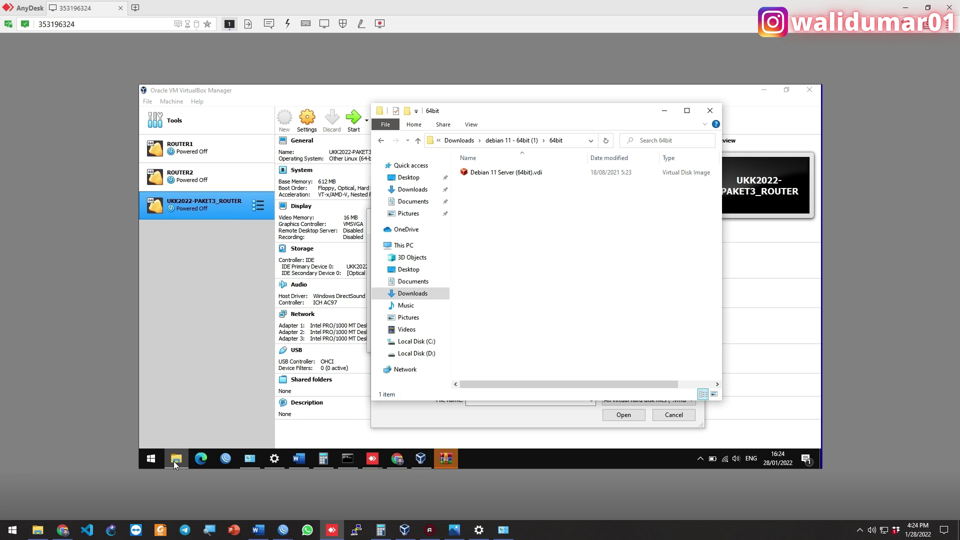
{"action": "left_click", "coordinate": [174, 460]}
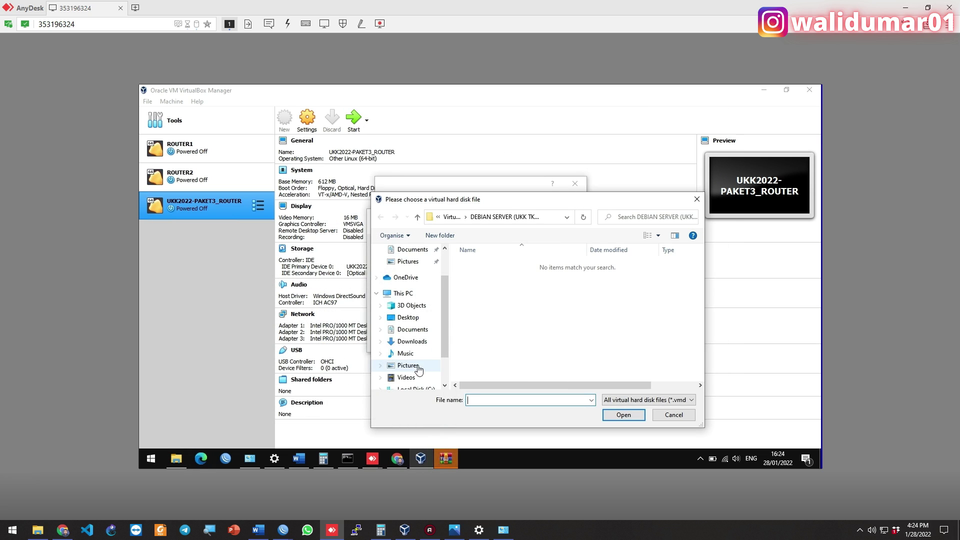
{"action": "left_click", "coordinate": [413, 344]}
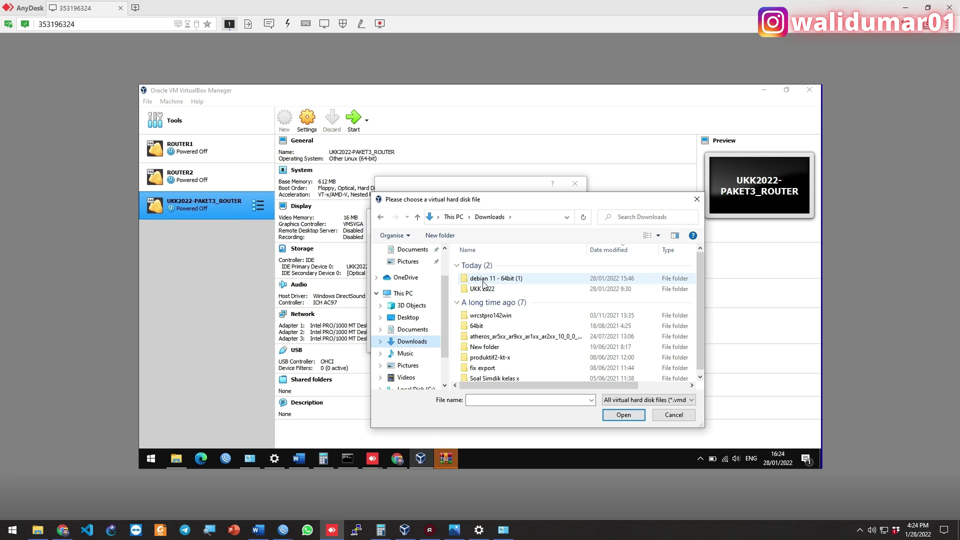
{"action": "double_click", "coordinate": [483, 281]}
{"action": "double_click", "coordinate": [482, 264]}
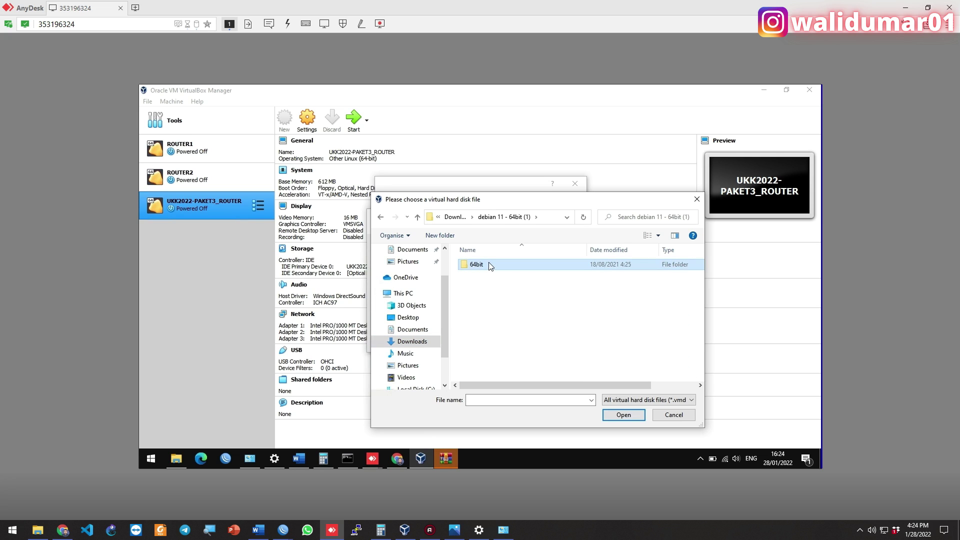
{"action": "double_click", "coordinate": [505, 265]}
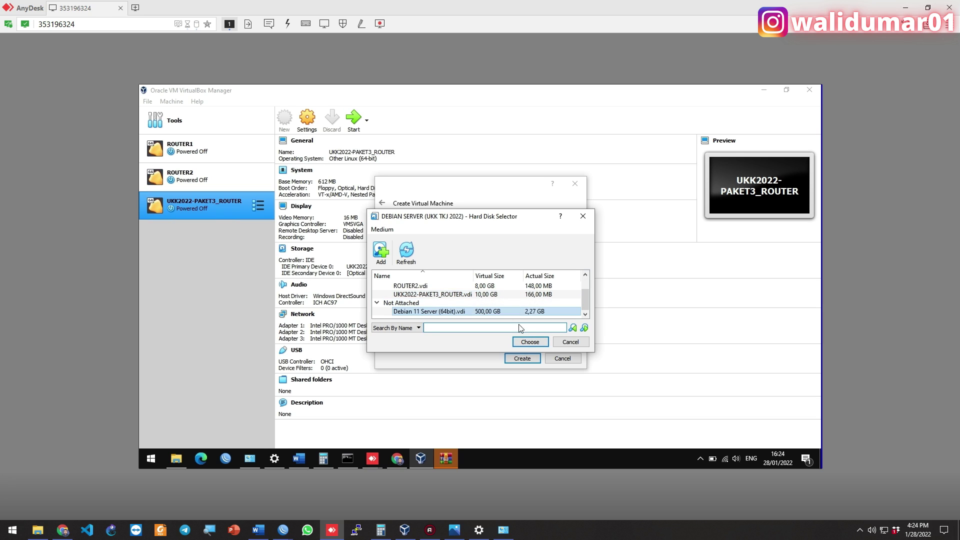
{"action": "left_click", "coordinate": [526, 343]}
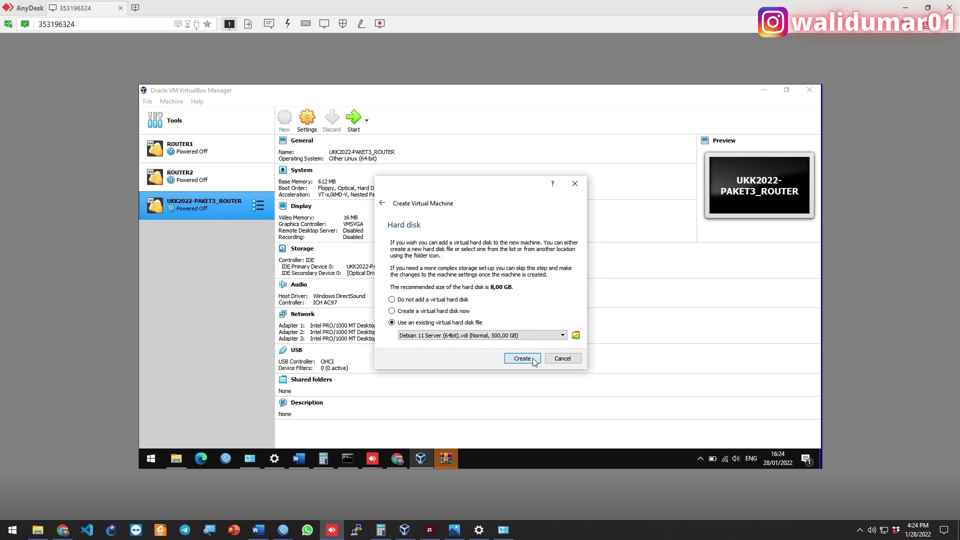
Create the DEBIAN SERVER (UKK TKJ 2022) VM, glancing at the network topology picture
{"action": "left_click", "coordinate": [522, 358]}
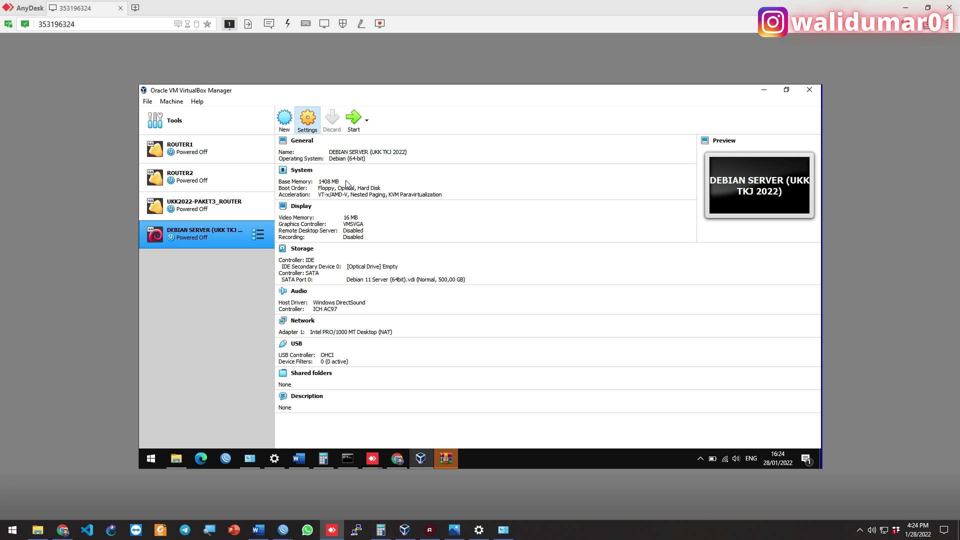
{"action": "left_click", "coordinate": [455, 528]}
{"action": "left_click", "coordinate": [457, 528]}
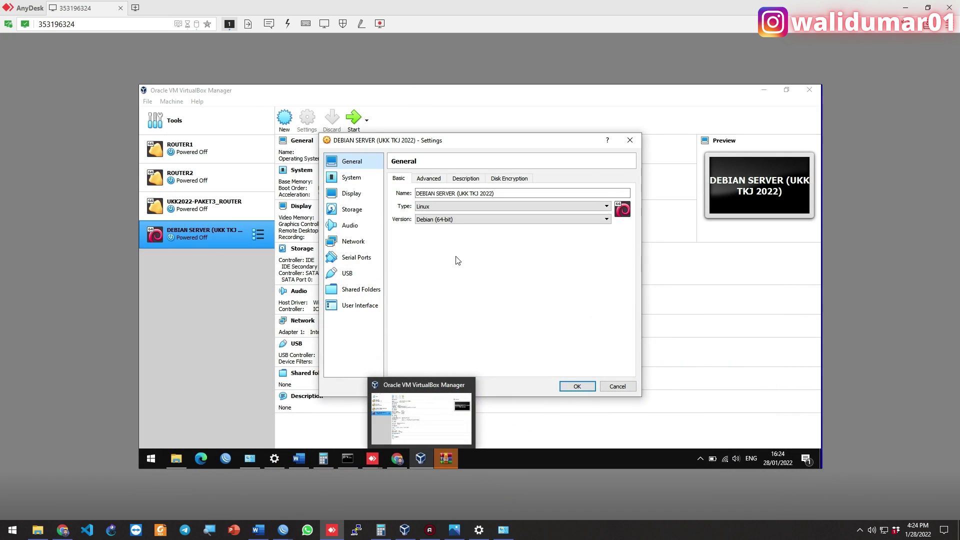
Set network adapter 1 to Bridged Adapter on the Realtek PCIe GBE Family Controller
{"action": "left_click", "coordinate": [352, 209]}
{"action": "left_click", "coordinate": [356, 240]}
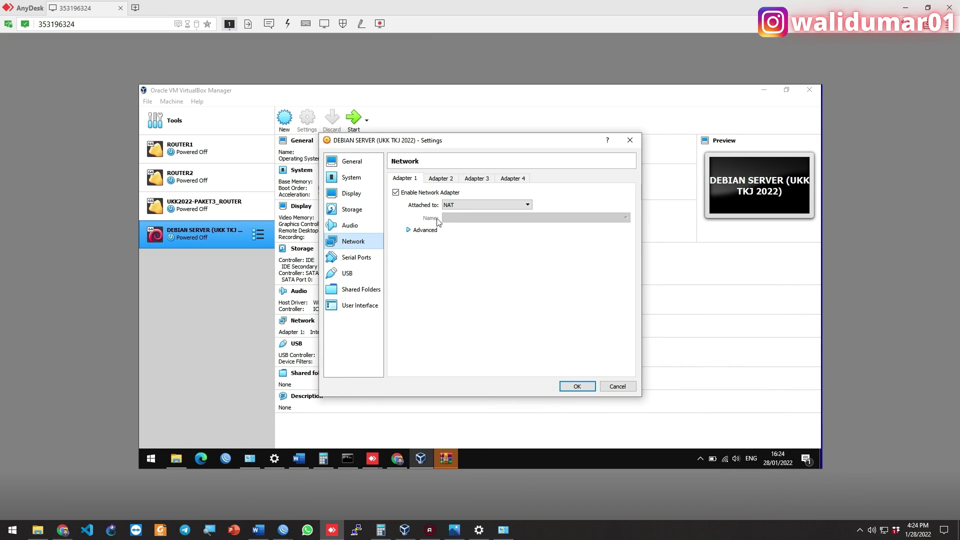
{"action": "left_click", "coordinate": [465, 204]}
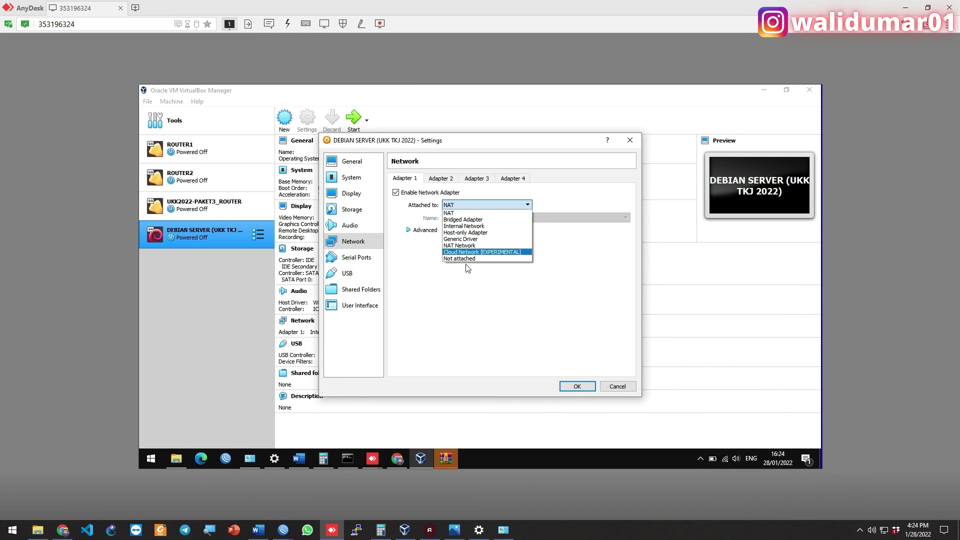
{"action": "left_click", "coordinate": [464, 219]}
{"action": "left_click", "coordinate": [476, 220]}
{"action": "left_click", "coordinate": [490, 232]}
Review the VM's storage, optical drive, general, system and processor settings
{"action": "left_click", "coordinate": [353, 208]}
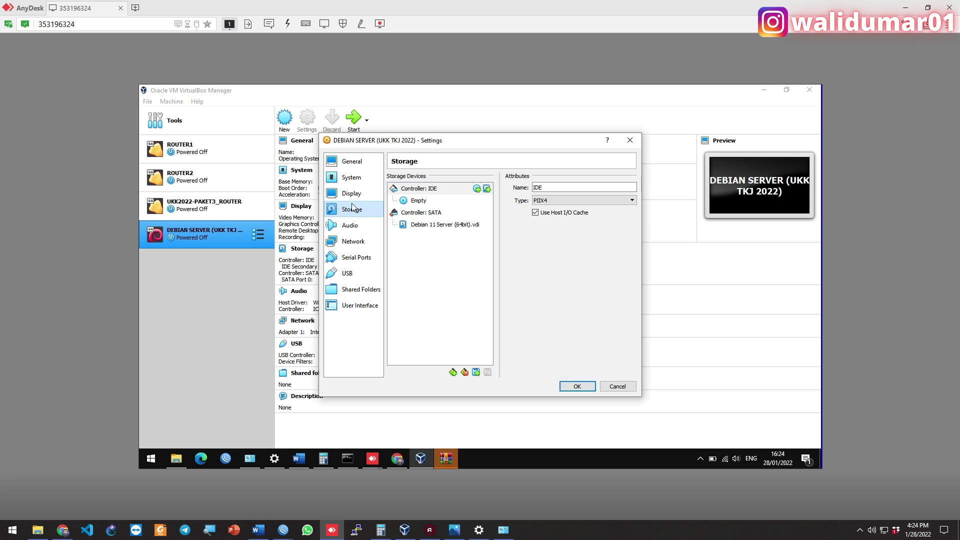
{"action": "left_click", "coordinate": [416, 201]}
{"action": "left_click", "coordinate": [352, 177]}
{"action": "left_click", "coordinate": [362, 164]}
{"action": "left_click", "coordinate": [352, 177]}
{"action": "left_click", "coordinate": [446, 178]}
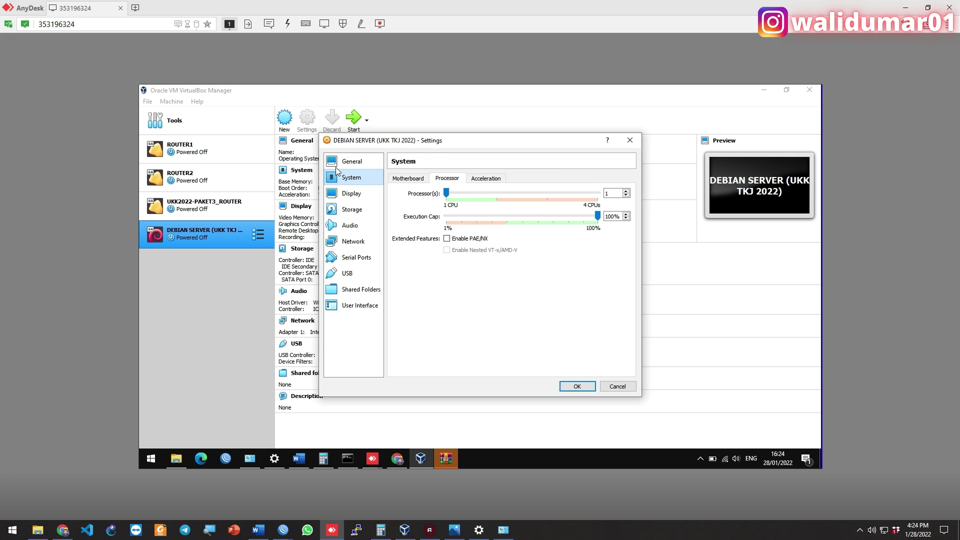
Review the General, Audio, Network and Storage pages, then accept the settings with OK
{"action": "left_click", "coordinate": [352, 161]}
{"action": "left_click", "coordinate": [351, 226]}
{"action": "left_click", "coordinate": [366, 245]}
{"action": "left_click", "coordinate": [367, 210]}
{"action": "left_click", "coordinate": [576, 387]}
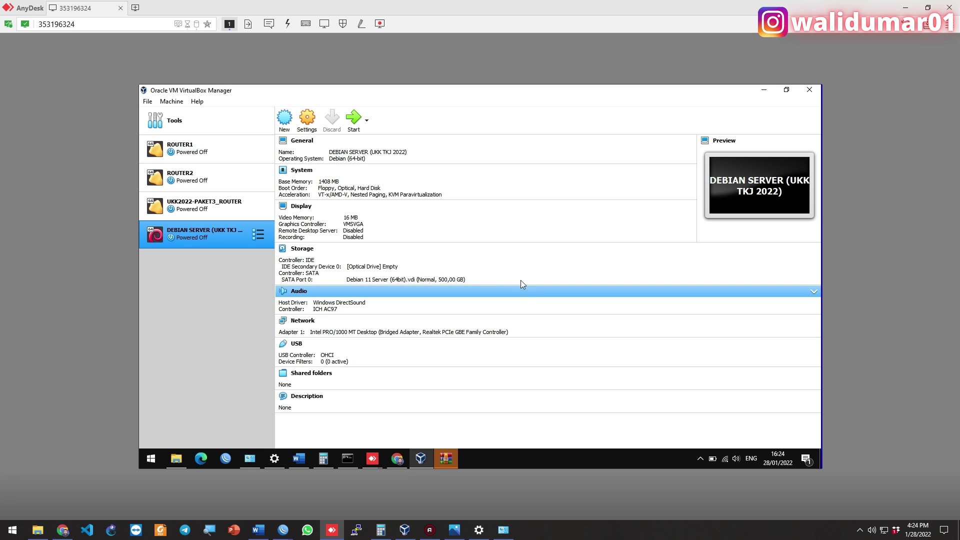
Check WinBox's ten router interfaces, including ether3-SERVER and VLAN-10 to VLAN-50, then return to AnyDesk
{"action": "mouse_move", "coordinate": [283, 531]}
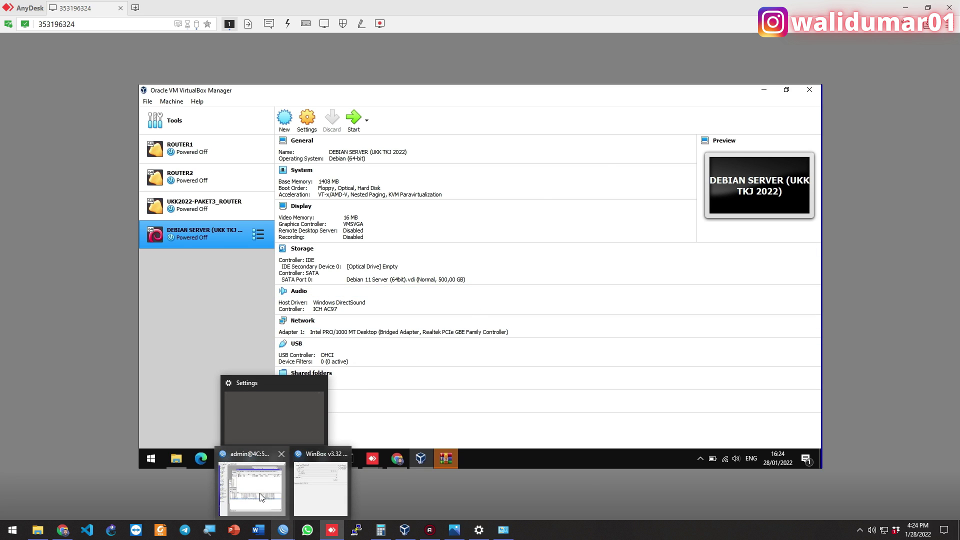
{"action": "left_click", "coordinate": [259, 493]}
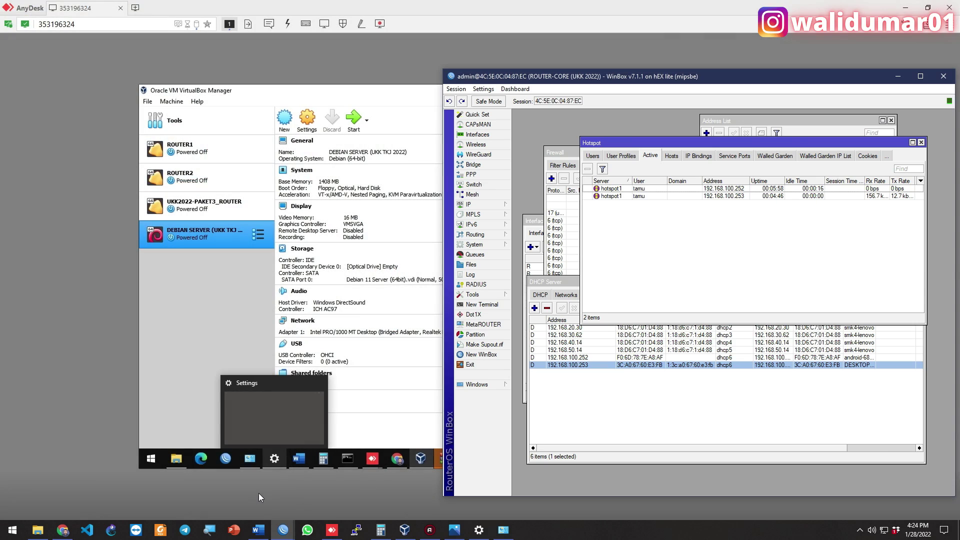
{"action": "left_click", "coordinate": [491, 135]}
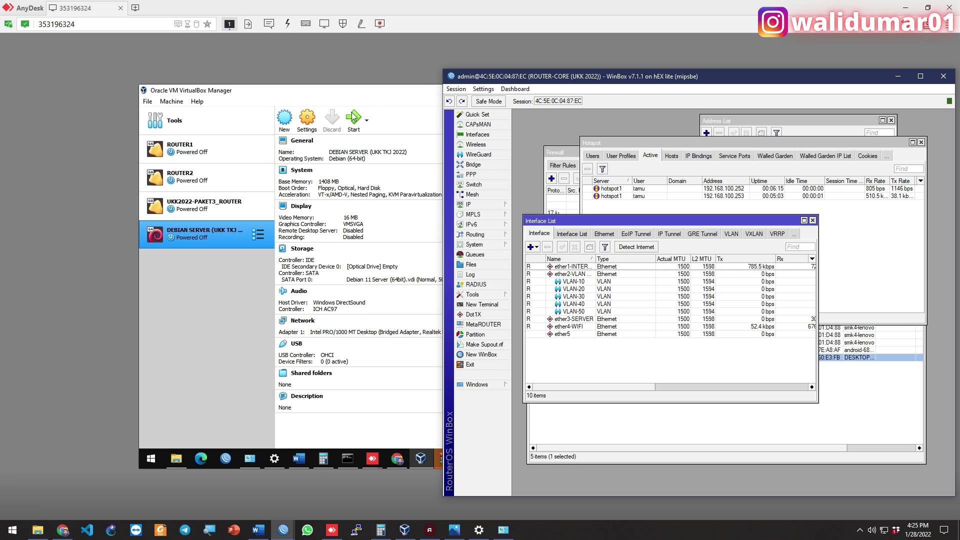
{"action": "left_click", "coordinate": [416, 115]}
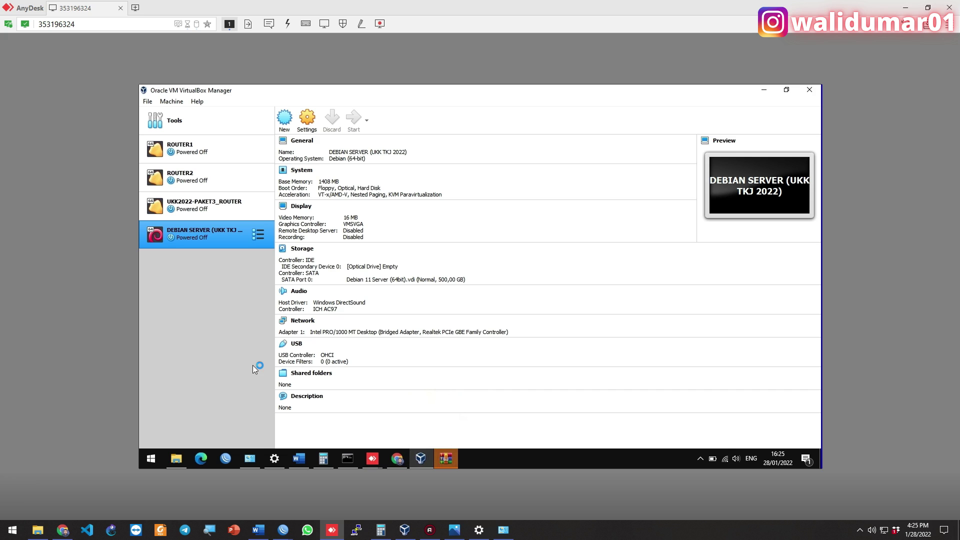
Close the stray WinRAR window, boot the Debian VM, dismiss the auto-capture notice and reposition its console
{"action": "mouse_move", "coordinate": [249, 458]}
{"action": "mouse_move", "coordinate": [446, 458]}
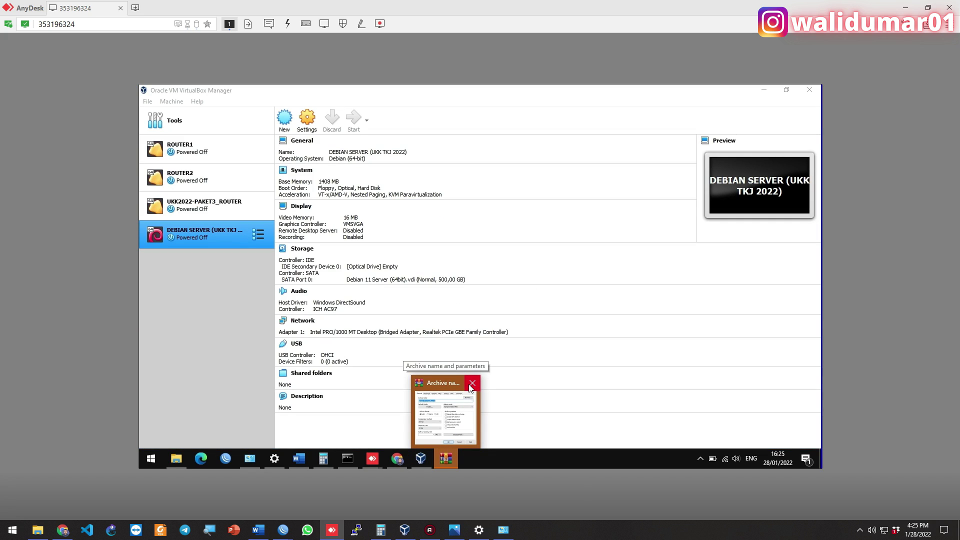
{"action": "left_click", "coordinate": [472, 383]}
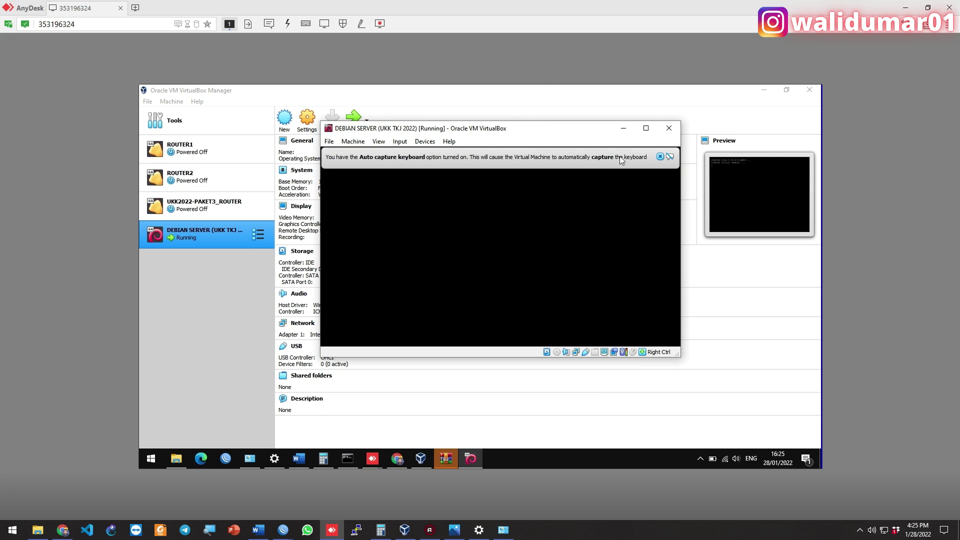
{"action": "left_click", "coordinate": [619, 156]}
{"action": "left_click", "coordinate": [659, 158]}
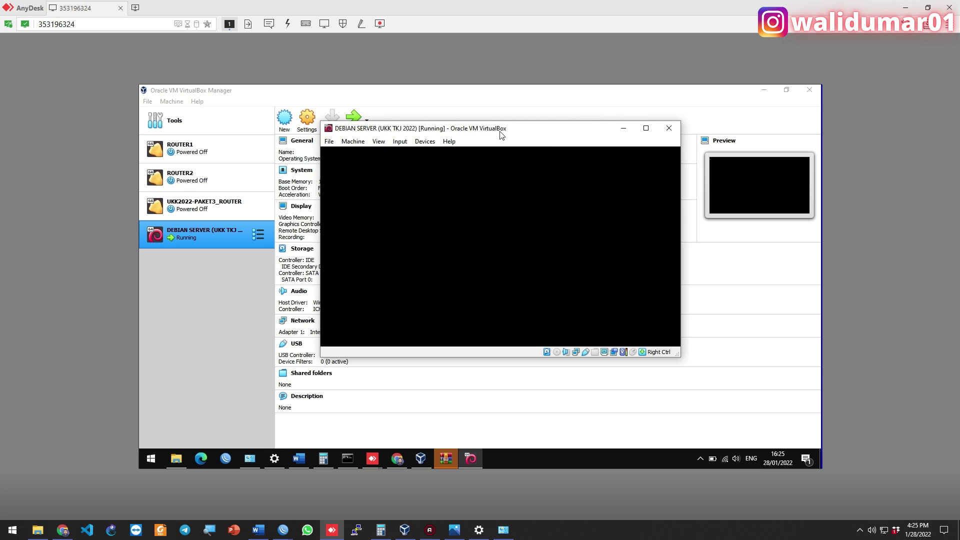
{"action": "left_click_drag", "start_coordinate": [498, 131], "coordinate": [514, 144]}
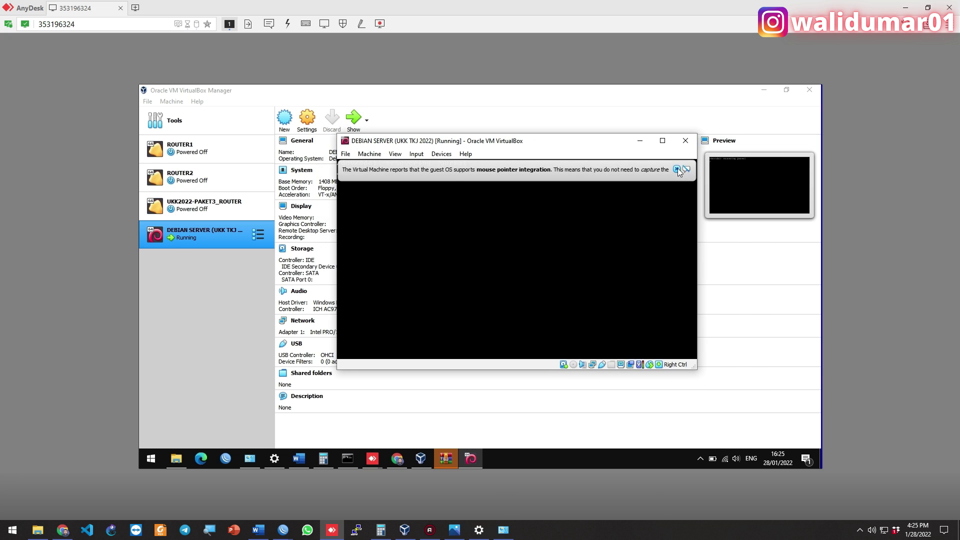
Dismiss the mouse-integration notice and locate 192.168.60.2 on ether3-SERVER in WinBox's IP > ARP list
{"action": "left_click", "coordinate": [676, 169]}
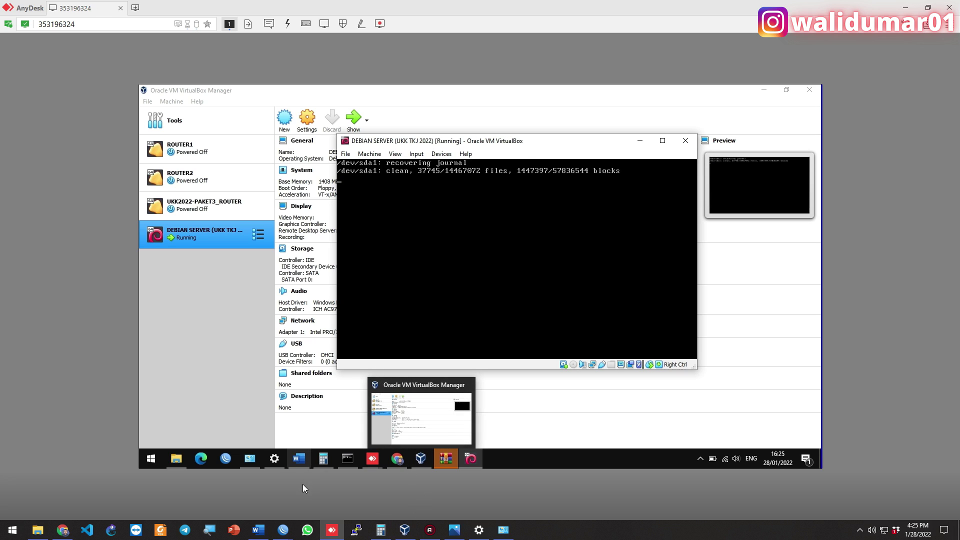
{"action": "mouse_move", "coordinate": [287, 529]}
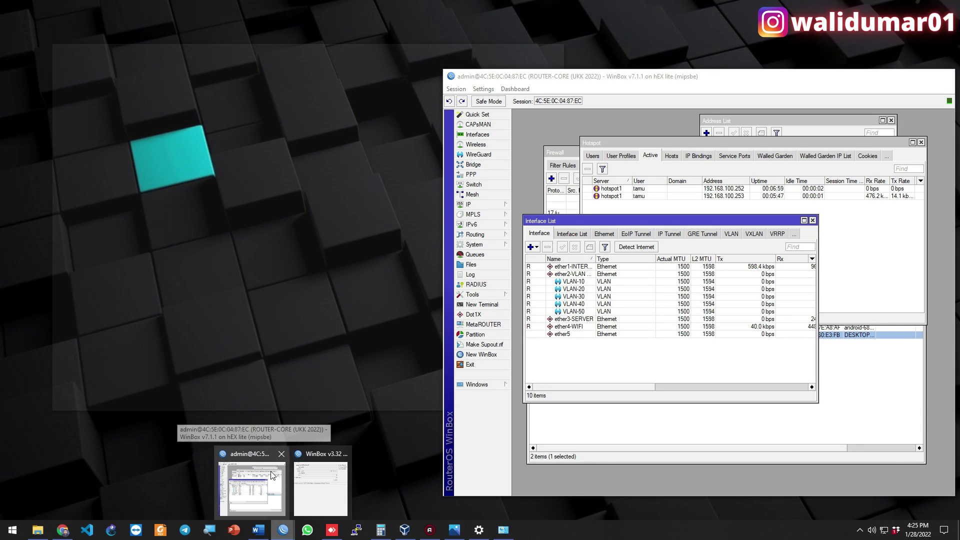
{"action": "left_click", "coordinate": [248, 482]}
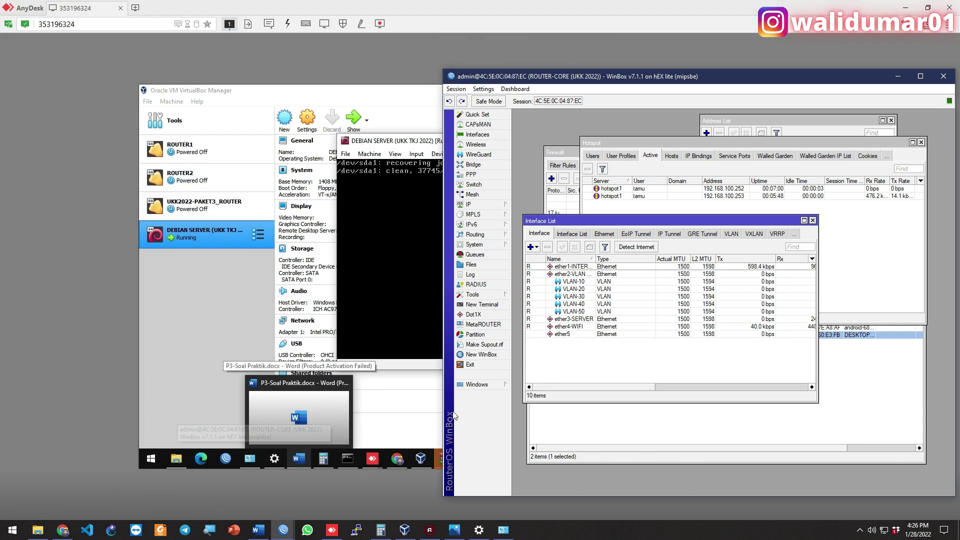
{"action": "left_click", "coordinate": [502, 209]}
{"action": "left_click", "coordinate": [522, 205]}
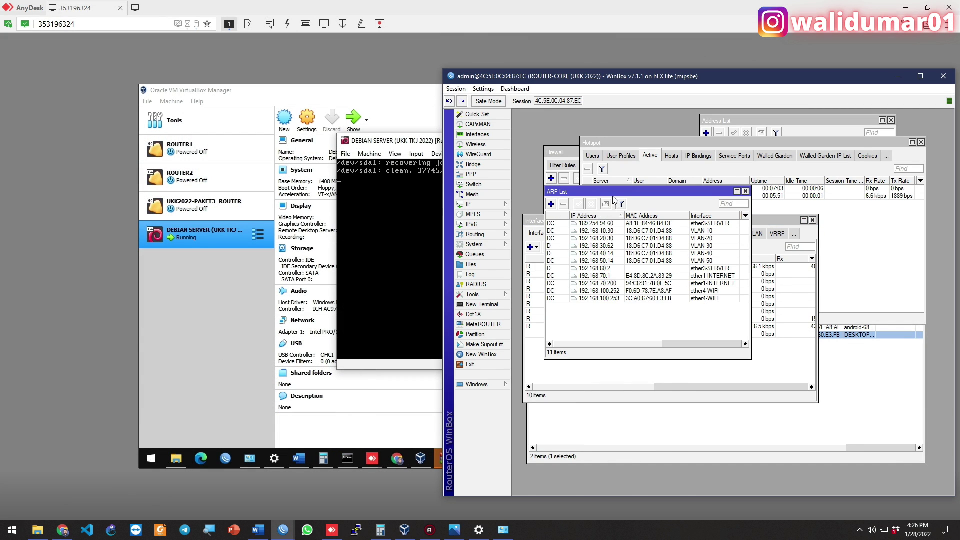
{"action": "left_click_drag", "start_coordinate": [617, 194], "coordinate": [632, 196]}
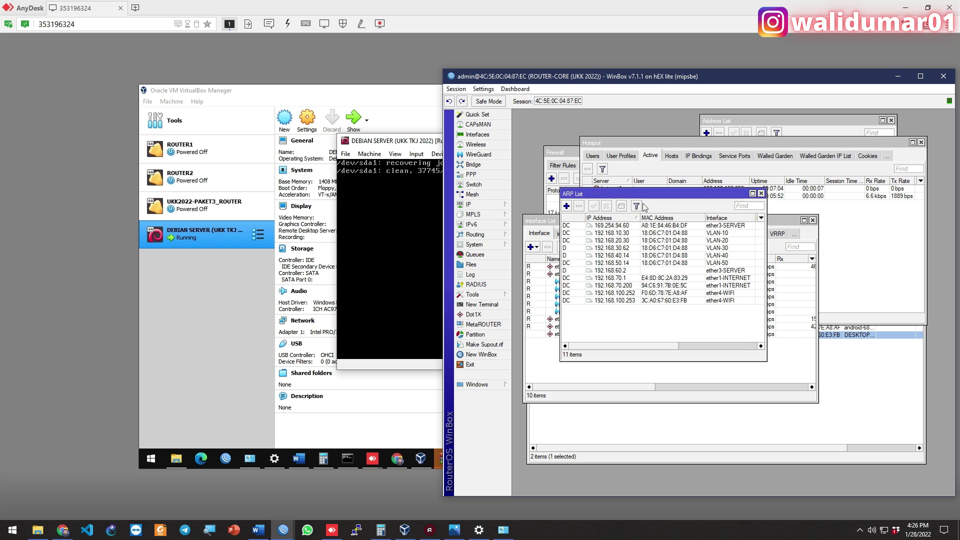
{"action": "left_click", "coordinate": [726, 272]}
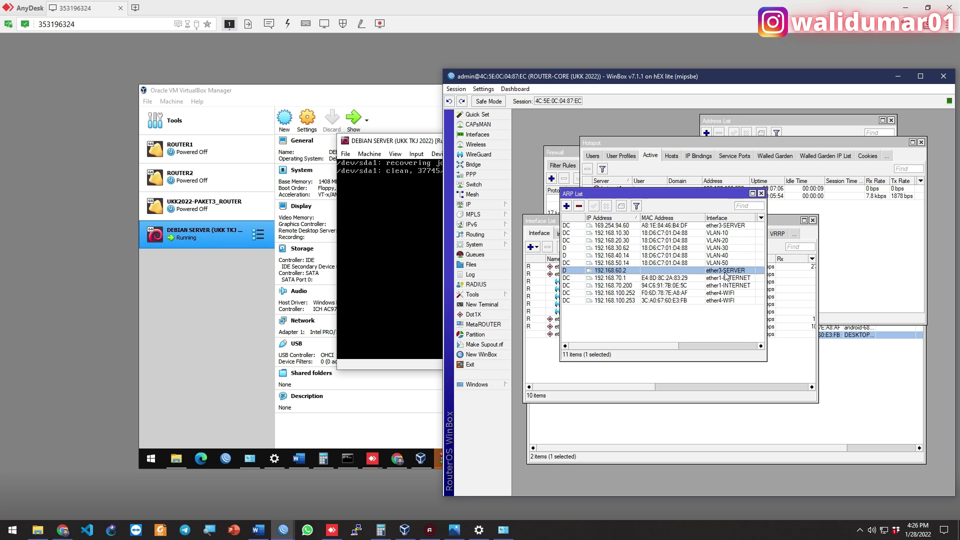
{"action": "left_click", "coordinate": [760, 196]}
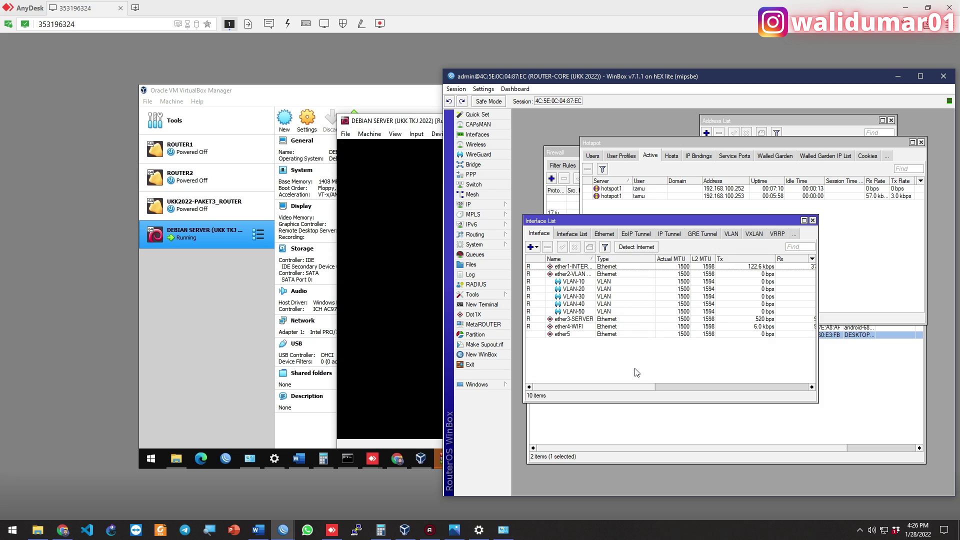
{"action": "left_click", "coordinate": [416, 123]}
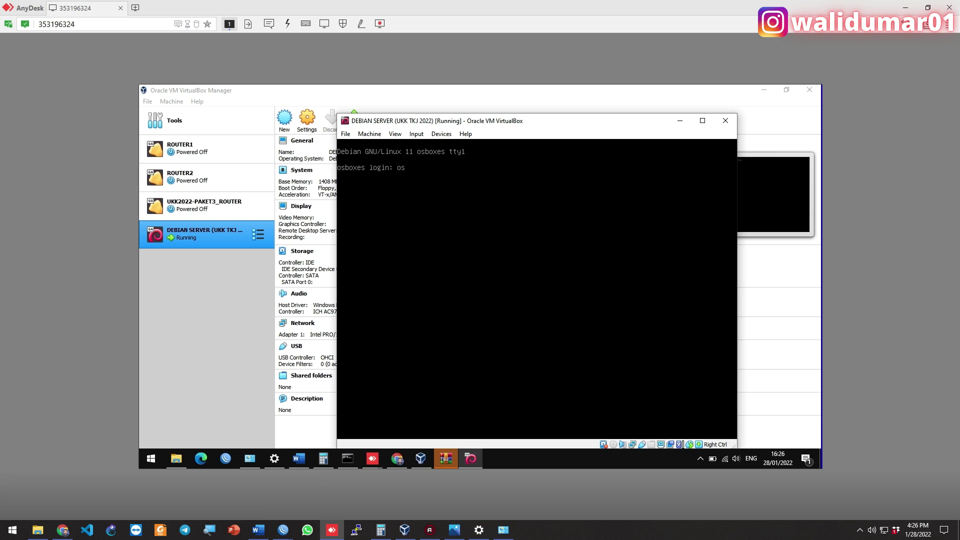
Log in, become root with sudo su, run ip a, and switch the console to scaled mode
{"action": "key", "text": "Return"}
{"action": "key", "text": "Return"}
{"action": "type", "text": "sudo su"}
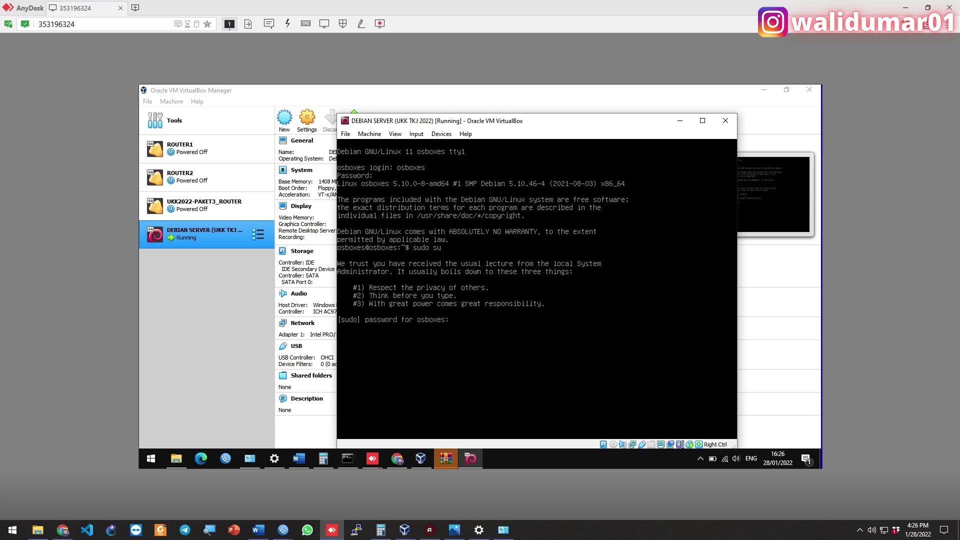
{"action": "key", "text": "Return"}
{"action": "type", "text": "ip a"}
{"action": "key", "text": "Return"}
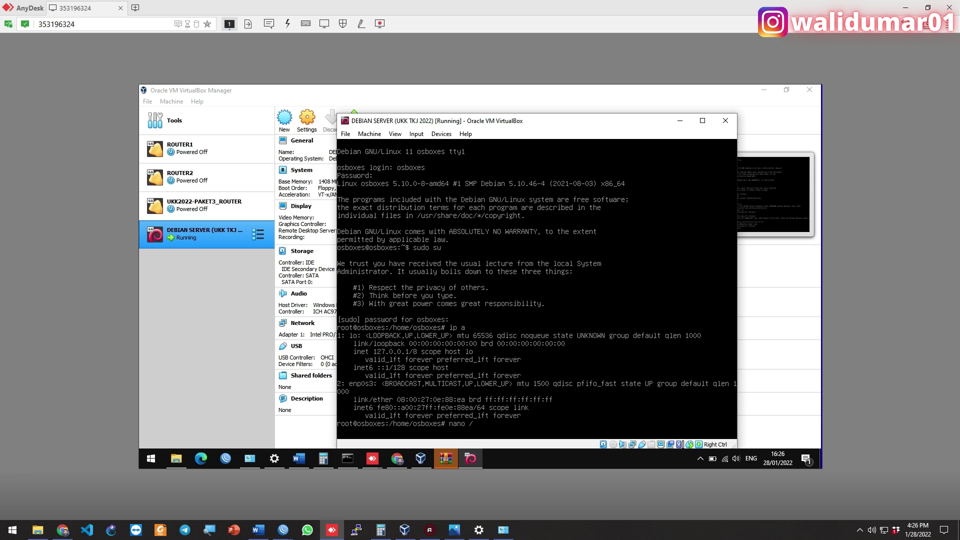
{"action": "key", "text": "Control_R+c"}
{"action": "key", "text": "Return"}
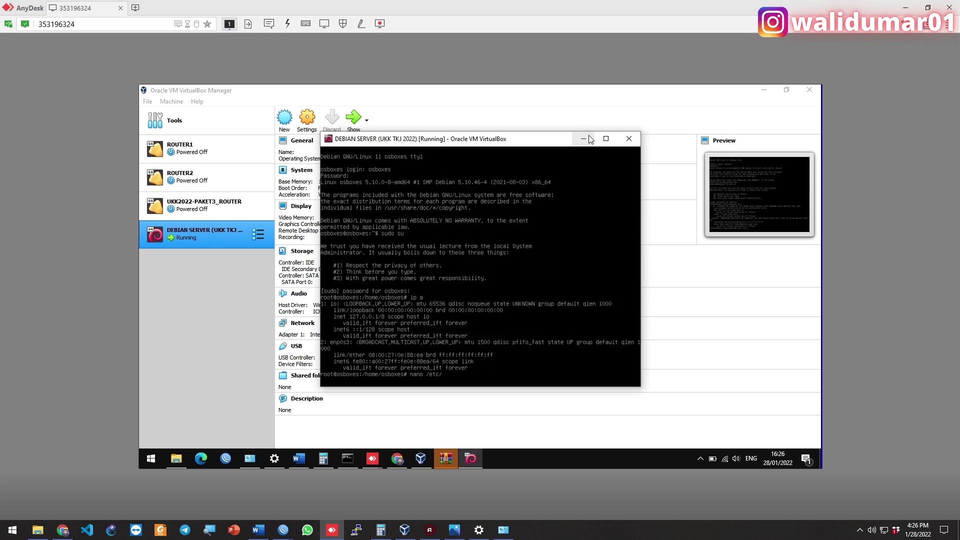
In nano /etc/network/interfaces, change enp0s3 from dhcp to static 192.168.60.2/30 with gateway 192.168.60.1
{"action": "left_click", "coordinate": [605, 139]}
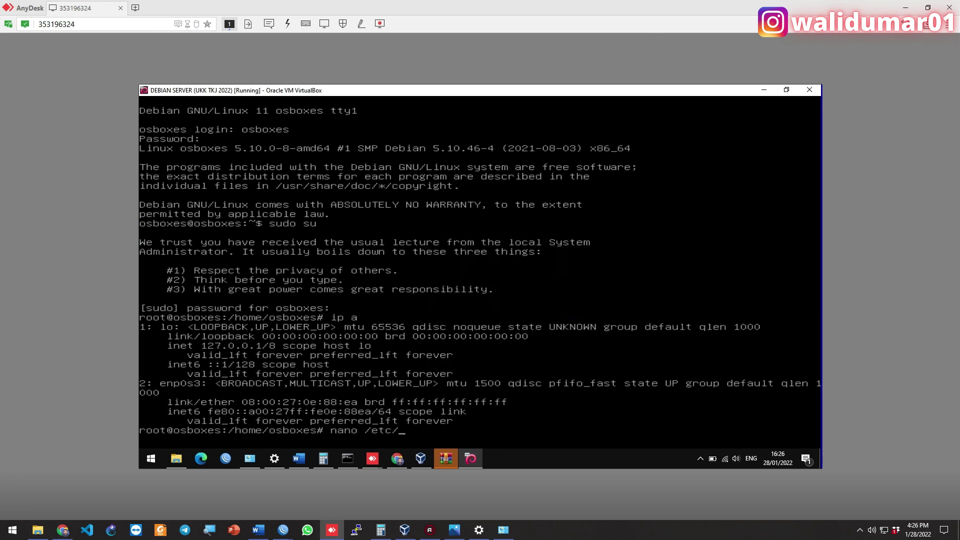
{"action": "type", "text": "network/in"}
{"action": "key", "text": "Tab"}
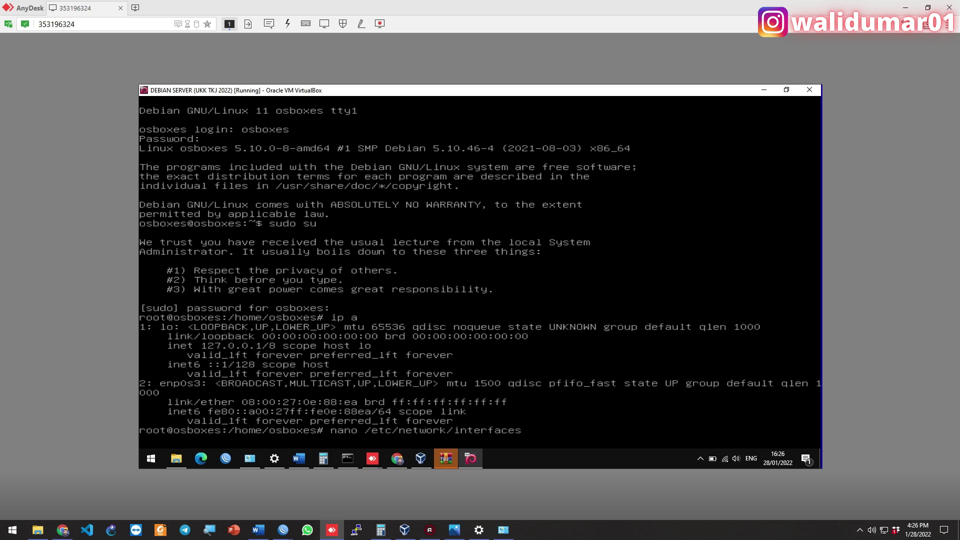
{"action": "key", "text": "Return"}
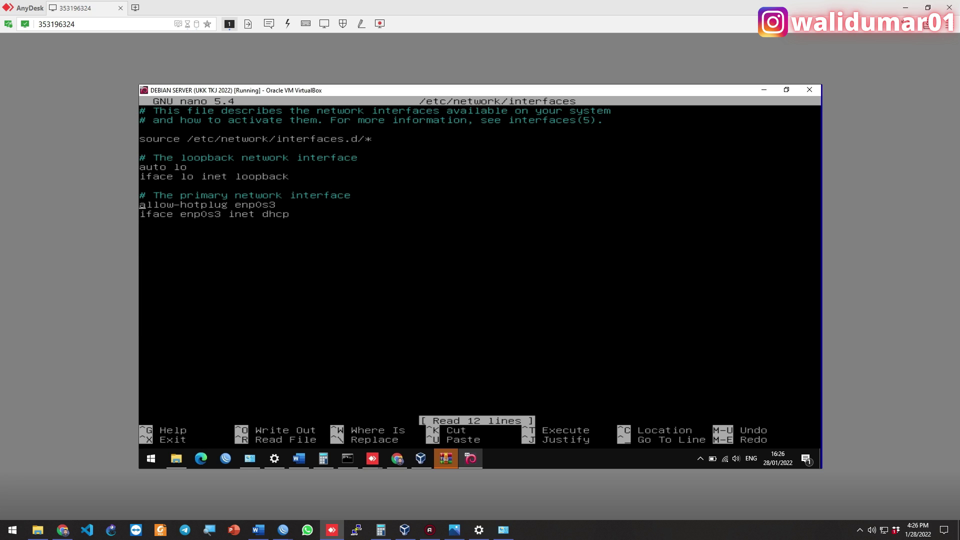
{"action": "key", "text": "BackSpace"}
{"action": "key", "text": "BackSpace"}
{"action": "key", "text": "BackSpace"}
{"action": "type", "text": "staticadd"}
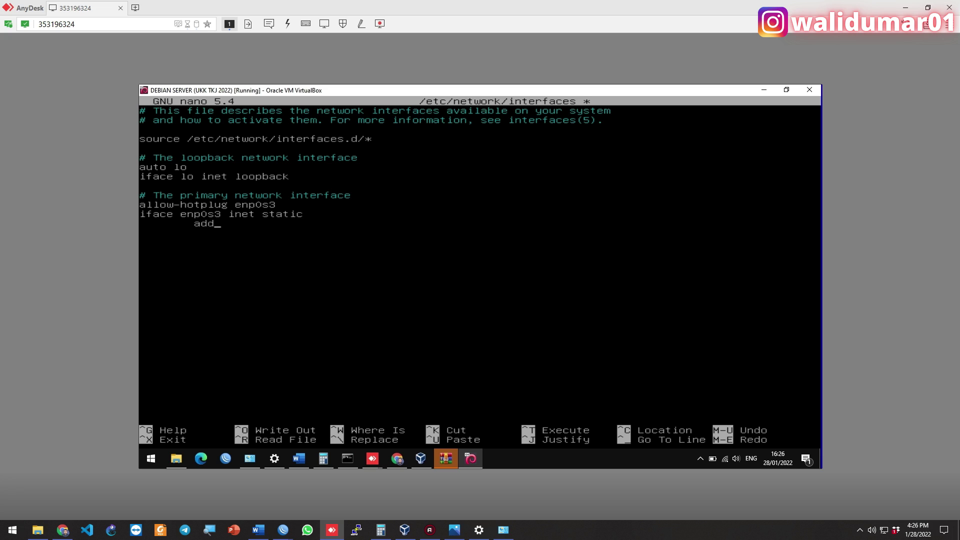
{"action": "type", "text": "ress 10.168.60.2/30"}
{"action": "key", "text": "Return"}
{"action": "key", "text": "Tab"}
{"action": "type", "text": "gateway 192.168.60.1"}
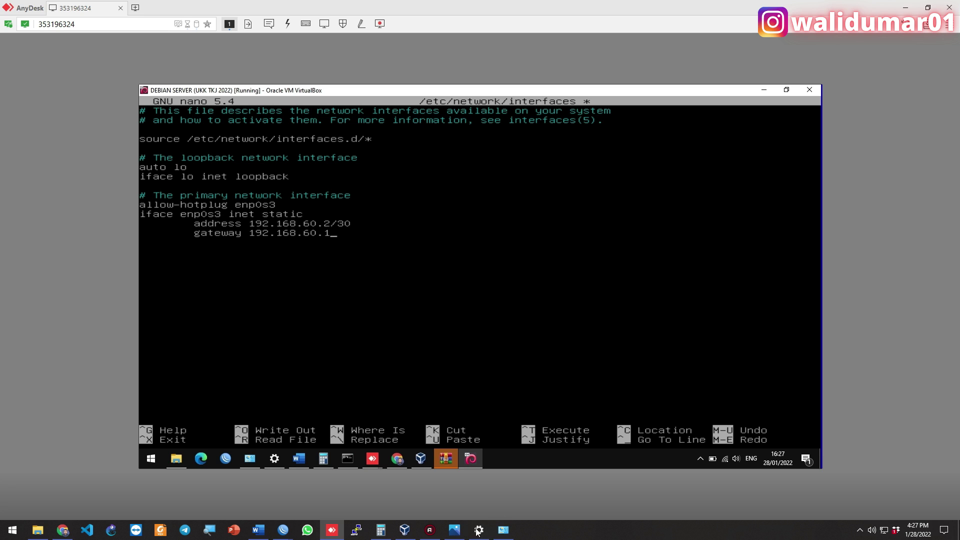
Save and exit the file, then run /etc/init.d/networking restart
{"action": "left_click", "coordinate": [452, 531]}
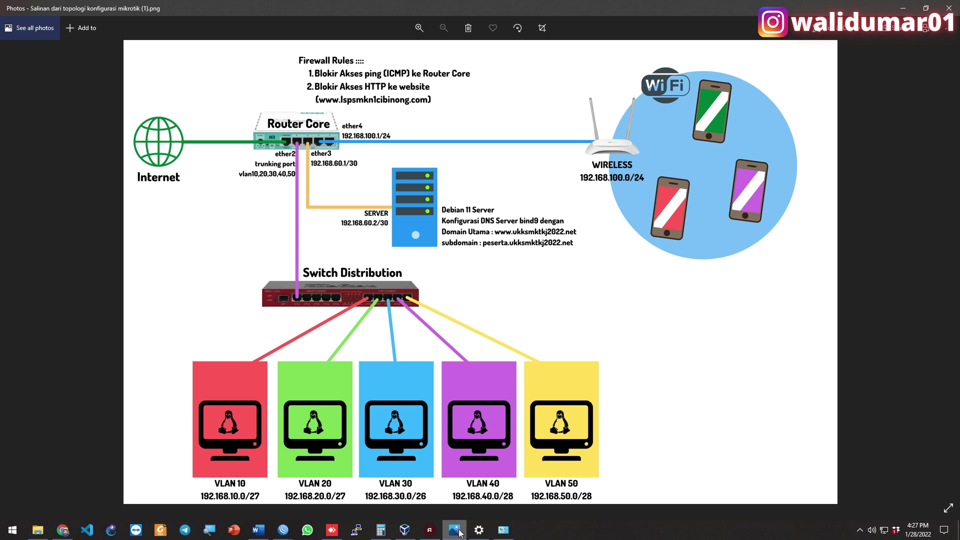
{"action": "left_click", "coordinate": [331, 530]}
{"action": "key", "text": "ctrl+o"}
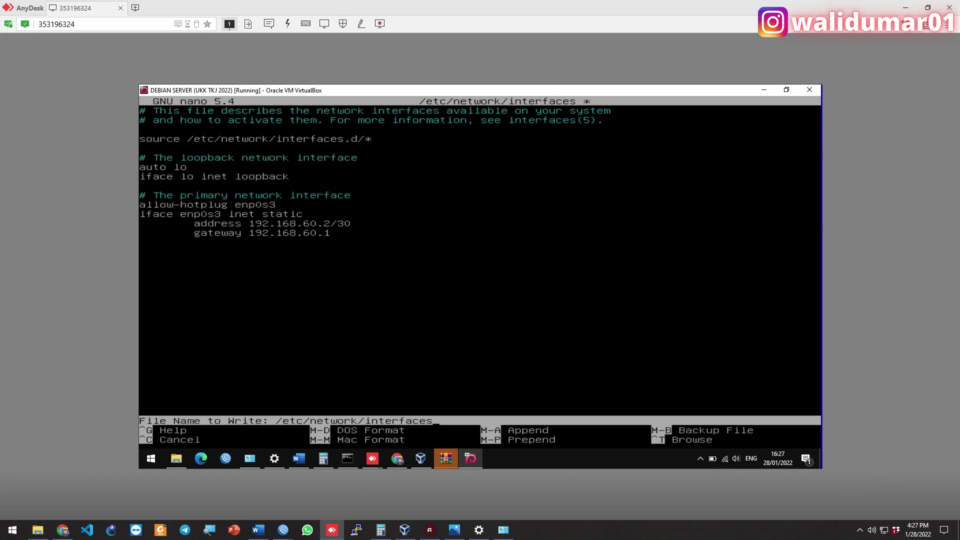
{"action": "key", "text": "Return"}
{"action": "key", "text": "ctrl+x"}
{"action": "type", "text": "ap"}
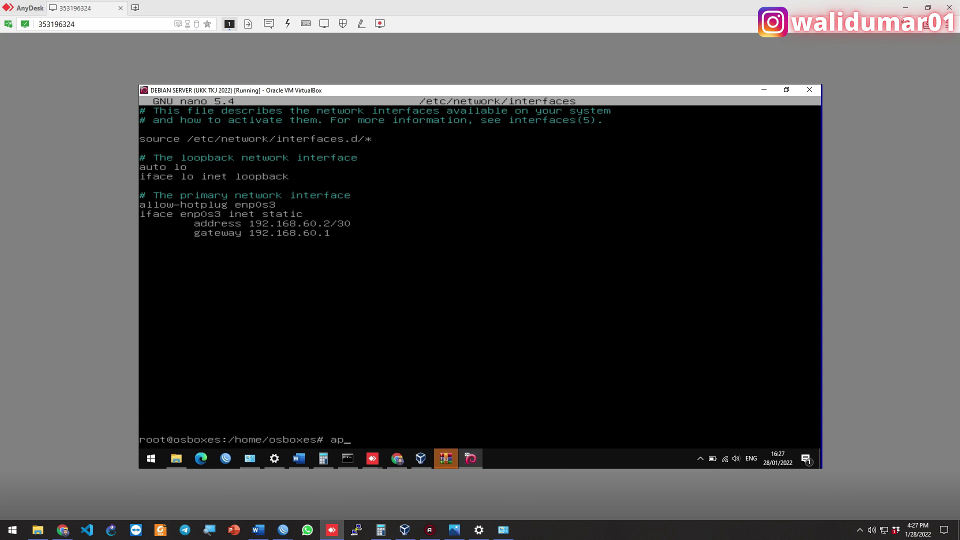
{"action": "type", "text": "t update"}
{"action": "key", "text": "BackSpace"}
{"action": "key", "text": "BackSpace"}
{"action": "key", "text": "BackSpace"}
{"action": "key", "text": "BackSpace"}
{"action": "key", "text": "BackSpace"}
{"action": "key", "text": "BackSpace"}
{"action": "key", "text": "BackSpace"}
{"action": "key", "text": "BackSpace"}
{"action": "key", "text": "BackSpace"}
{"action": "key", "text": "BackSpace"}
{"action": "type", "text": "/etc/init.d/networking restart"}
{"action": "key", "text": "Return"}
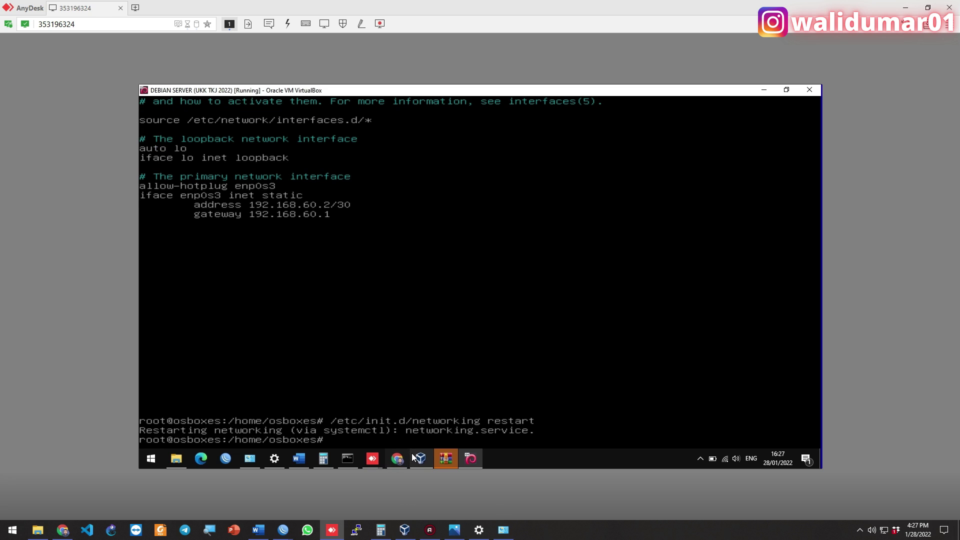
Run ip a on the server and confirm 192.168.60.2 on ether3-SERVER in WinBox's ARP table
{"action": "type", "text": "ip a"}
{"action": "key", "text": "Return"}
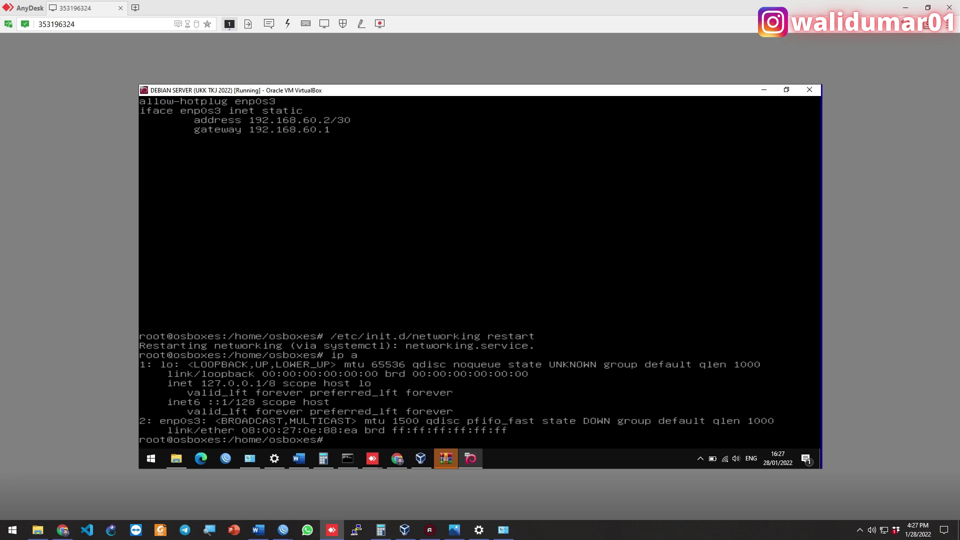
{"action": "mouse_move", "coordinate": [489, 533]}
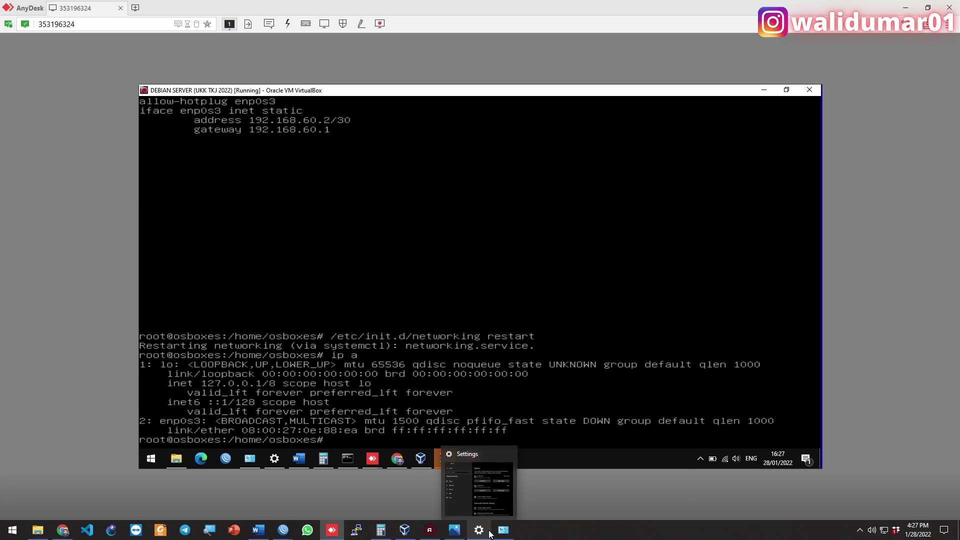
{"action": "mouse_move", "coordinate": [283, 531]}
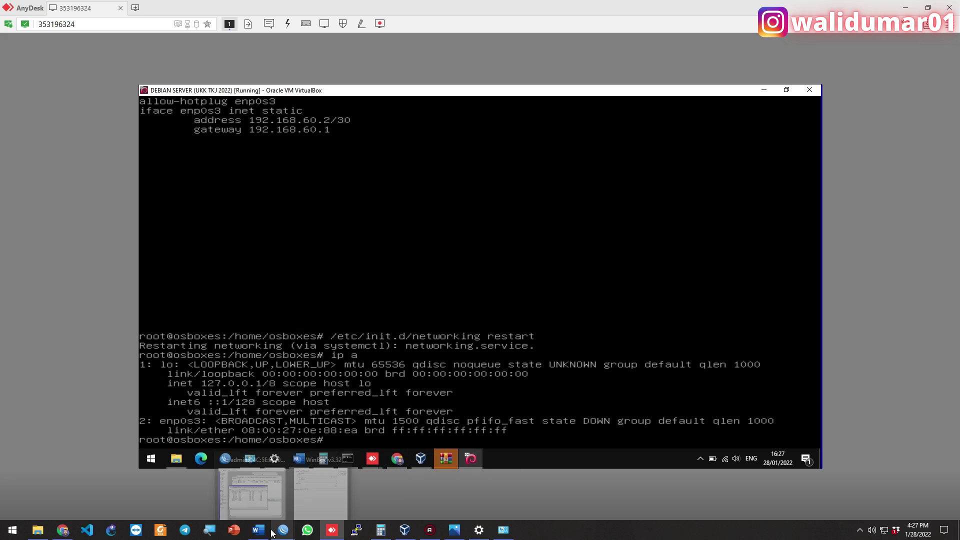
{"action": "left_click", "coordinate": [253, 490]}
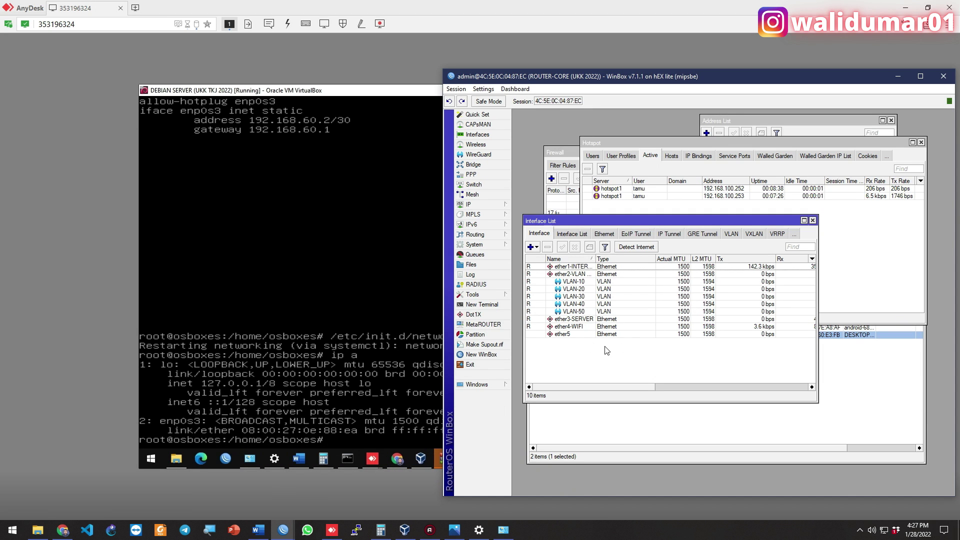
{"action": "left_click", "coordinate": [591, 320]}
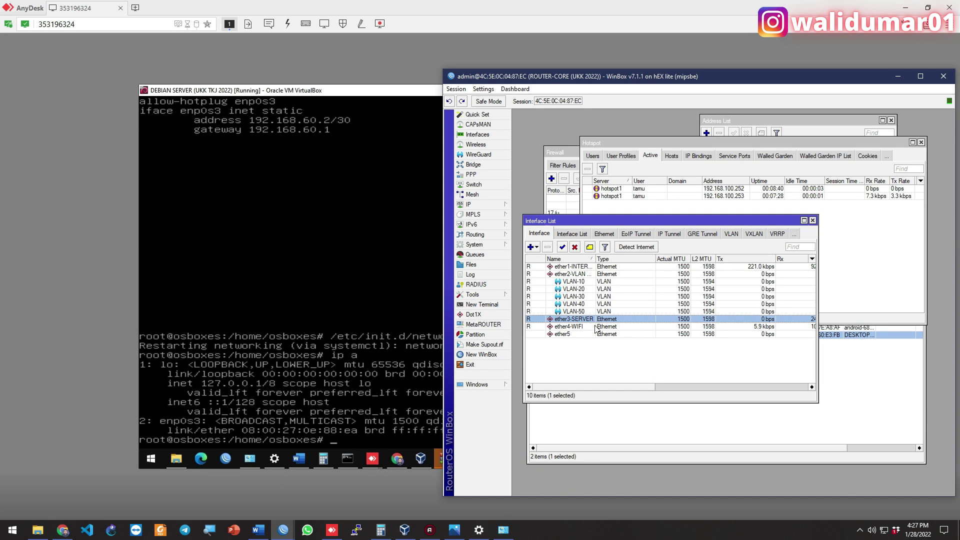
{"action": "left_click", "coordinate": [490, 203]}
{"action": "left_click", "coordinate": [523, 207]}
{"action": "left_click", "coordinate": [652, 271]}
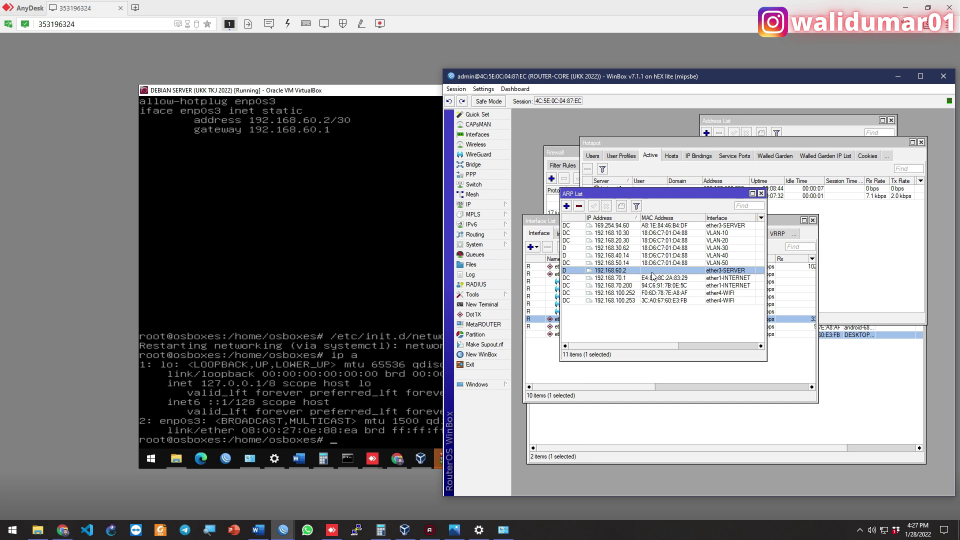
{"action": "left_click", "coordinate": [523, 25]}
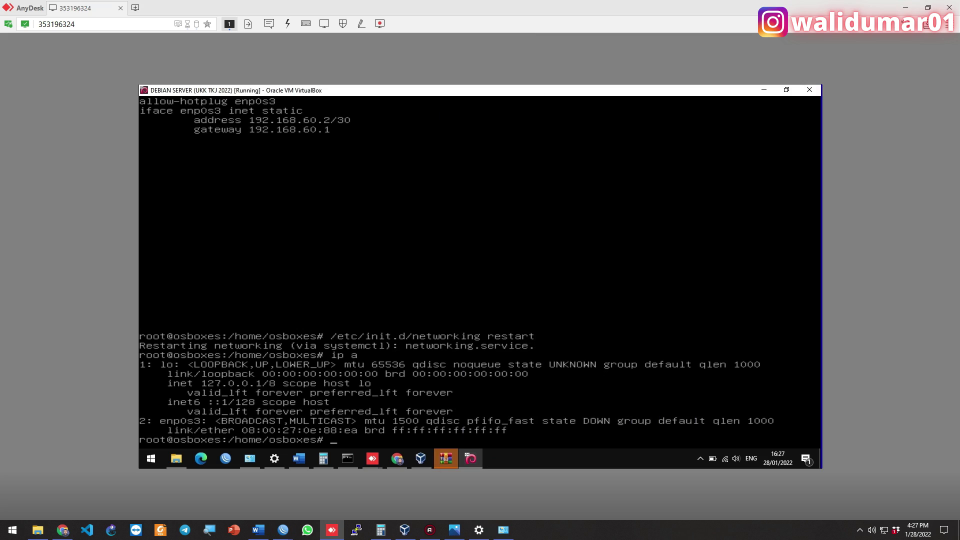
Show the routing table with ip route, then reboot the server, skipping the GRUB countdown
{"action": "type", "text": "ip route"}
{"action": "key", "text": "Return"}
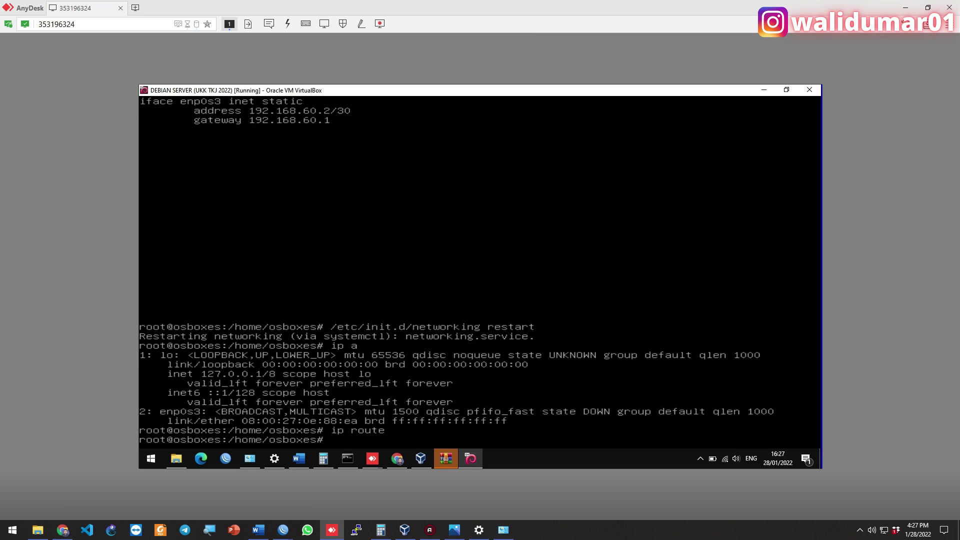
{"action": "type", "text": "reboot"}
{"action": "key", "text": "Return"}
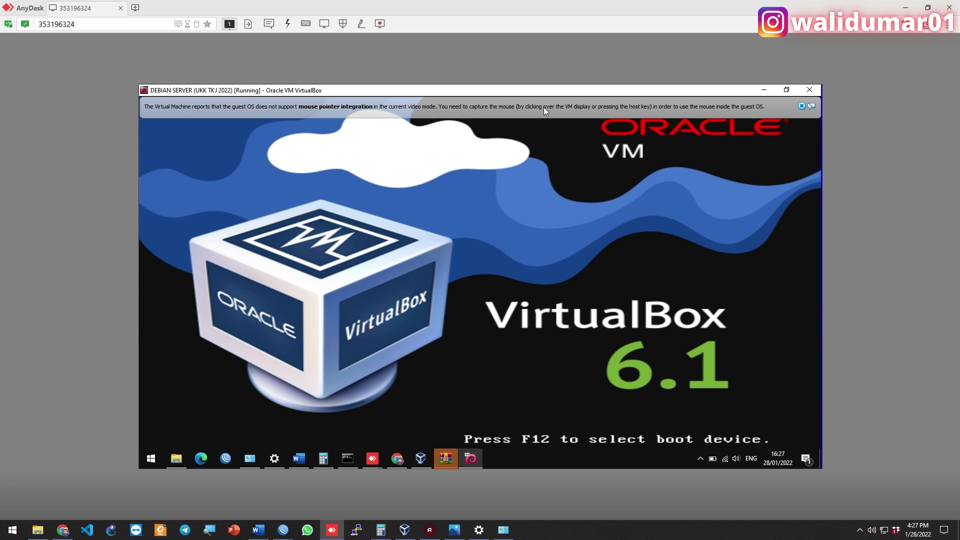
{"action": "key", "text": "Return"}
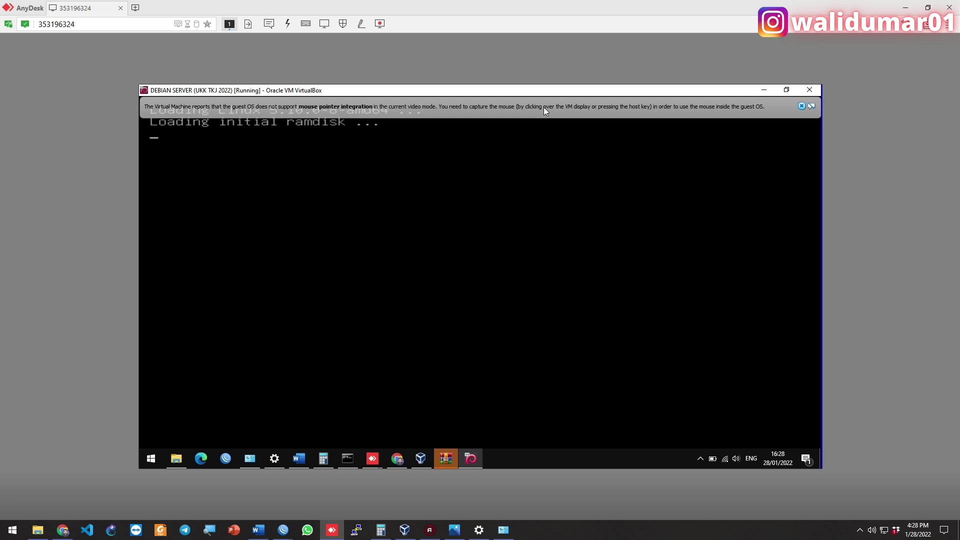
{"action": "mouse_move", "coordinate": [287, 526]}
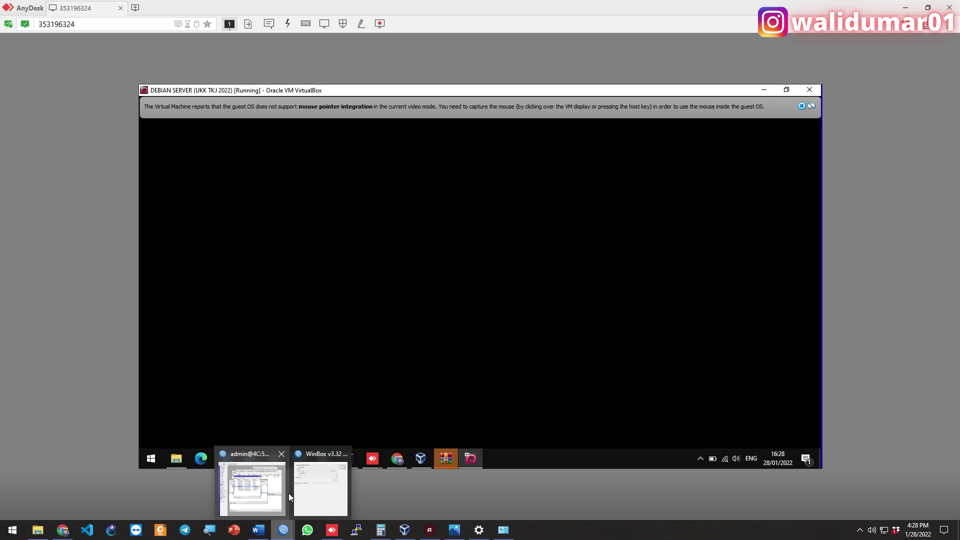
{"action": "left_click", "coordinate": [287, 489]}
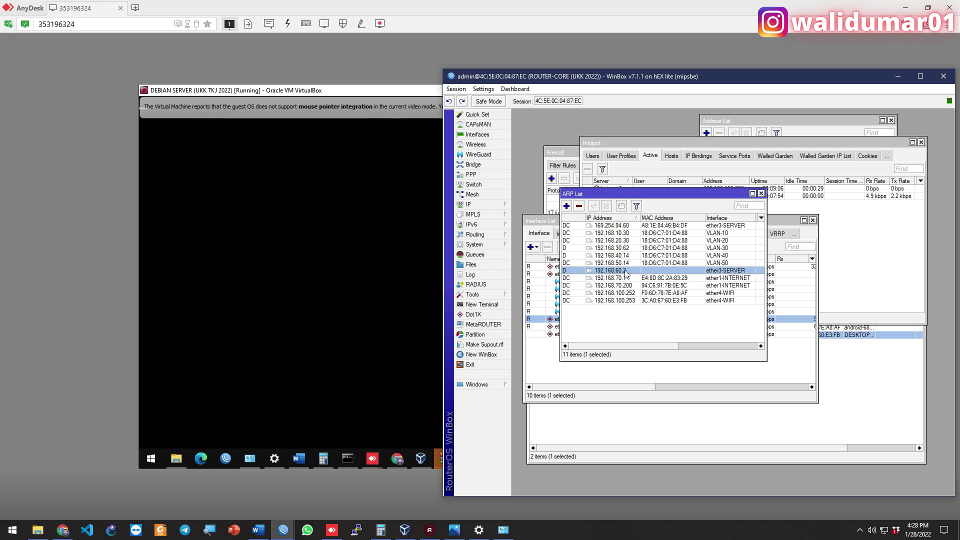
Ping 192.168.60.2 from its ARP entry in WinBox
{"action": "double_click", "coordinate": [629, 271]}
{"action": "left_click", "coordinate": [789, 303]}
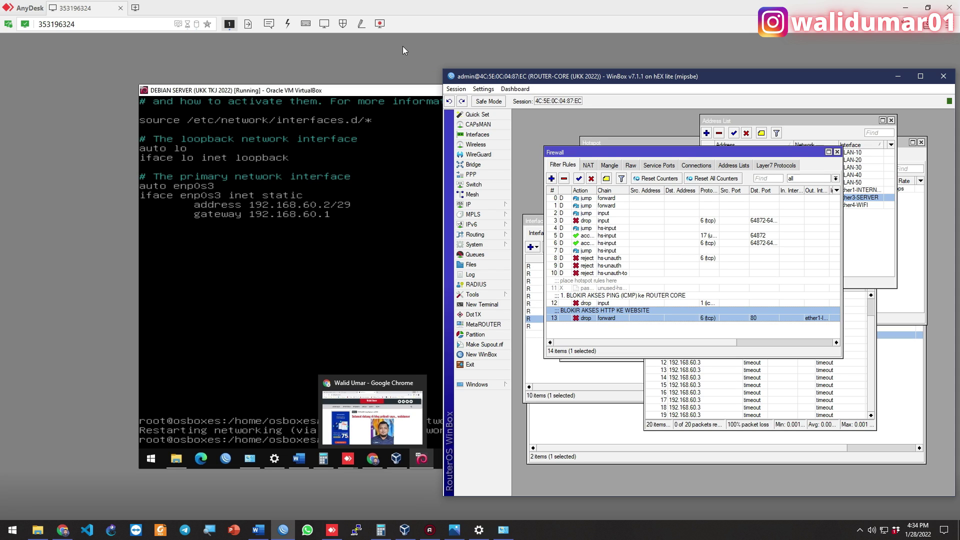
{"action": "left_click", "coordinate": [403, 46]}
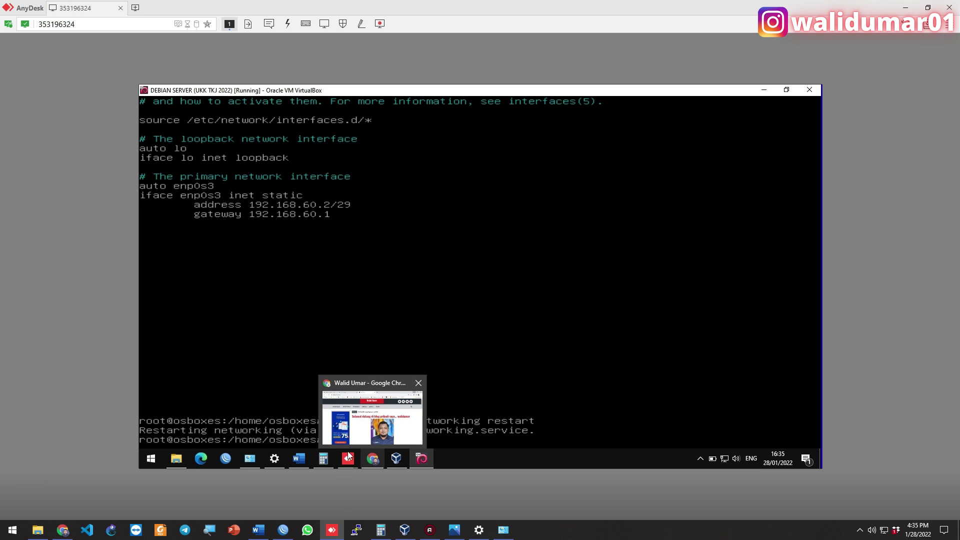
Disable firewall rule 12, which blocks ping to the router core
{"action": "left_click", "coordinate": [290, 532]}
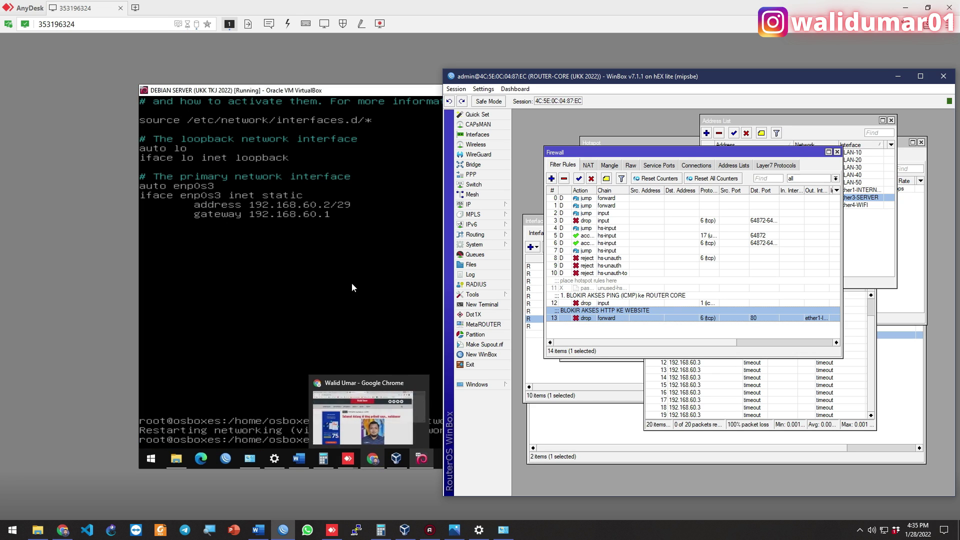
{"action": "left_click", "coordinate": [651, 298]}
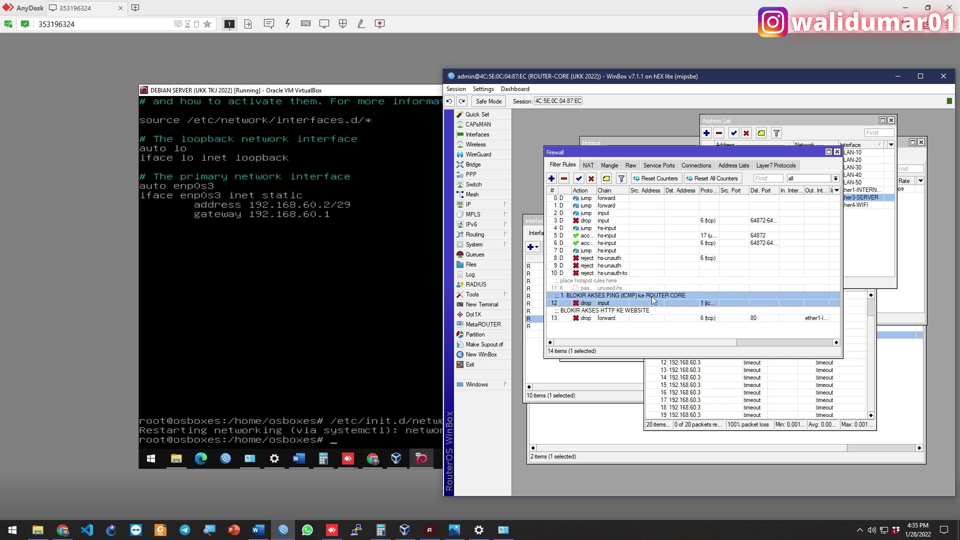
{"action": "left_click", "coordinate": [591, 178]}
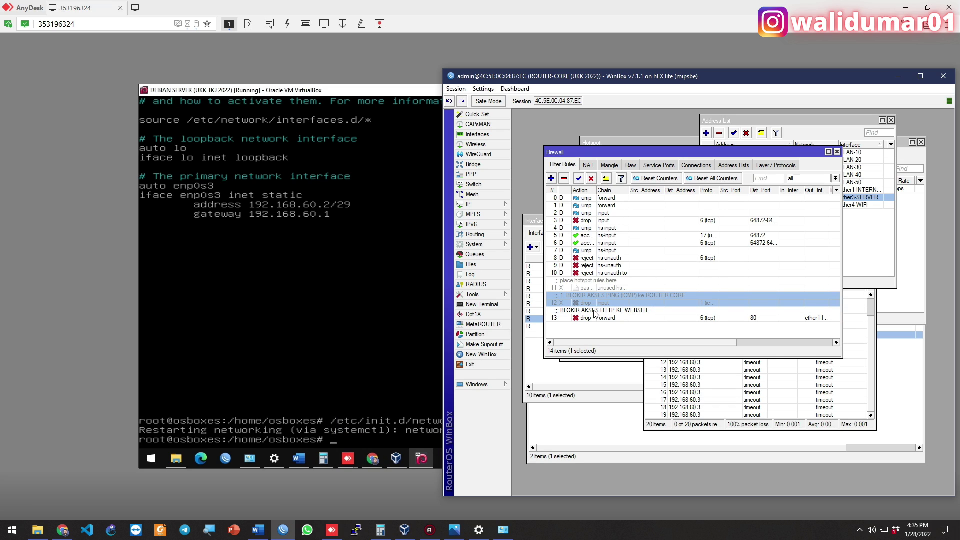
{"action": "left_click", "coordinate": [412, 54]}
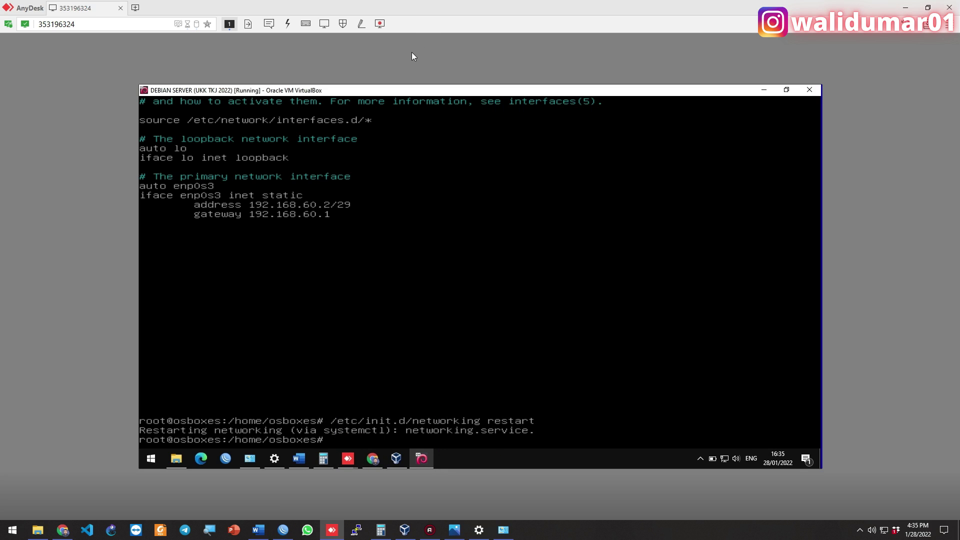
Ping the gateway 192.168.60.1 from the VM and re-enable firewall rule 12 on the router
{"action": "key", "text": "Up"}
{"action": "key", "text": "Up"}
{"action": "key", "text": "Up"}
{"action": "key", "text": "BackSpace"}
{"action": "key", "text": "BackSpace"}
{"action": "key", "text": "BackSpace"}
{"action": "key", "text": "BackSpace"}
{"action": "type", "text": "ping 192.168.60.1"}
{"action": "key", "text": "Return"}
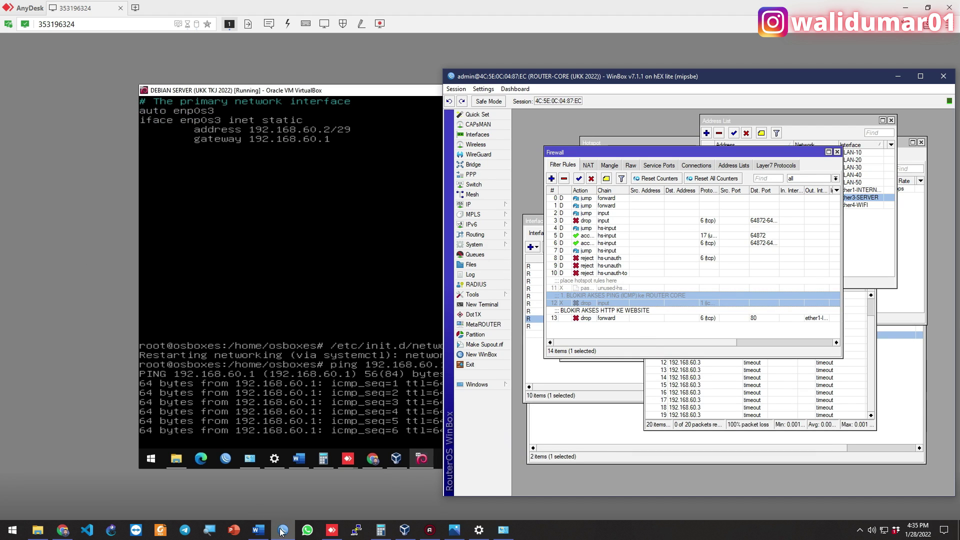
{"action": "left_click", "coordinate": [283, 530]}
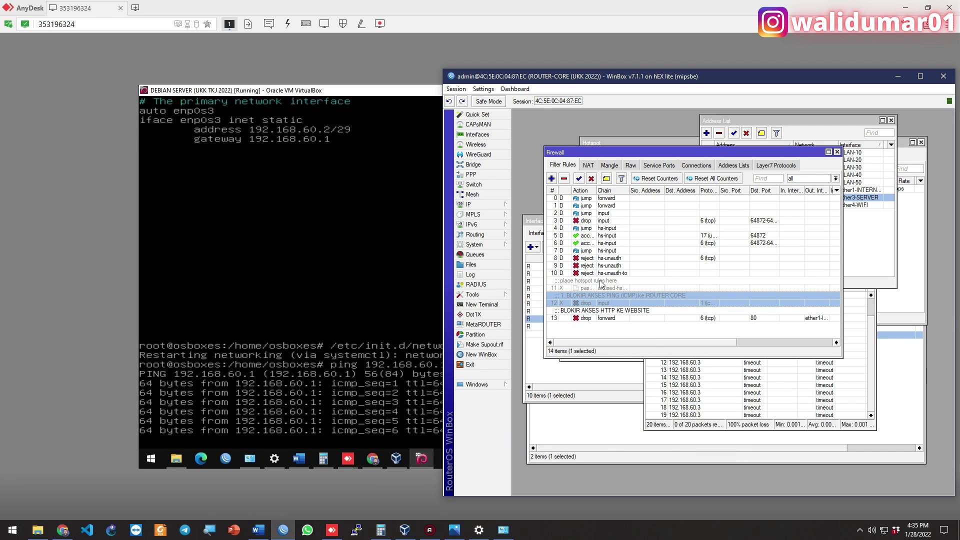
{"action": "left_click", "coordinate": [578, 178]}
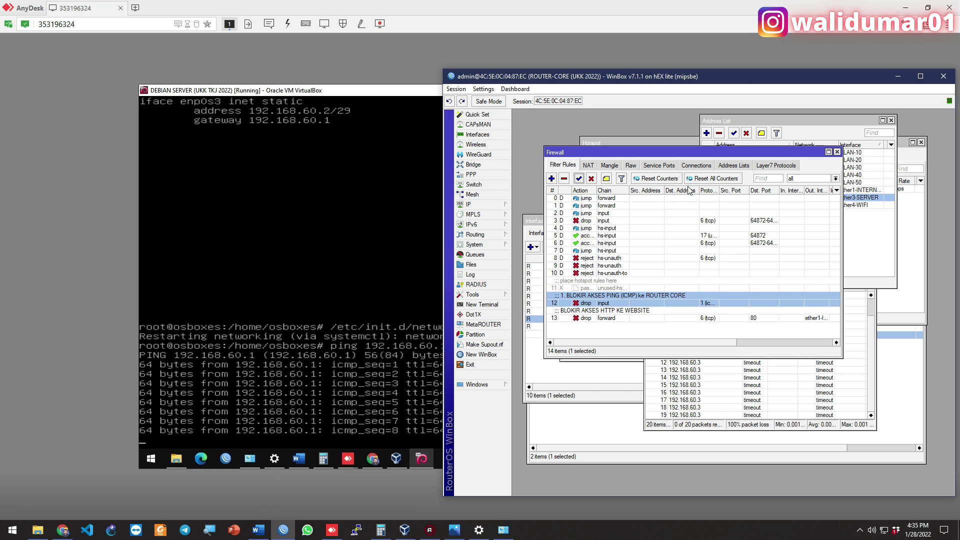
Stop the gateway ping, then ping google.com to confirm internet access
{"action": "left_click", "coordinate": [315, 87]}
{"action": "key", "text": "ctrl+c"}
{"action": "type", "text": "ping google.com"}
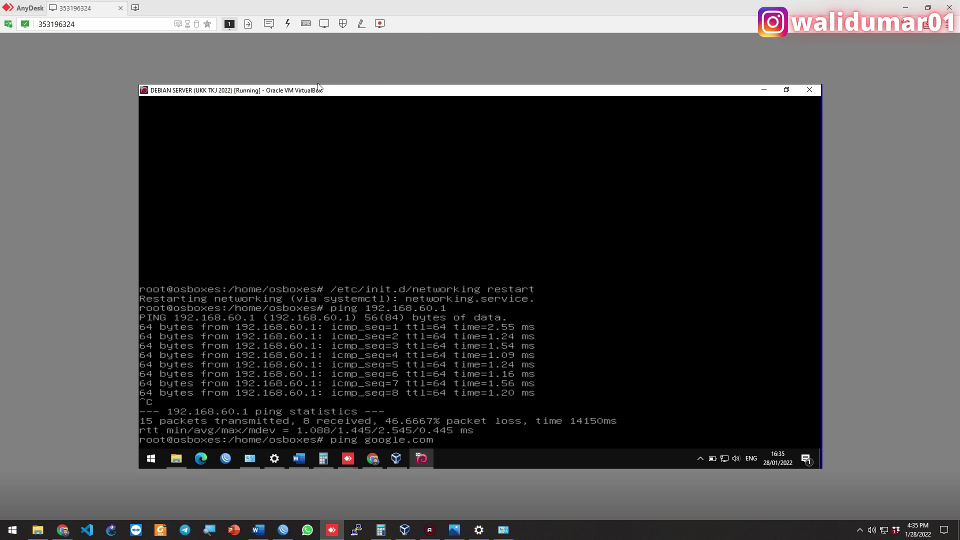
{"action": "key", "text": "Return"}
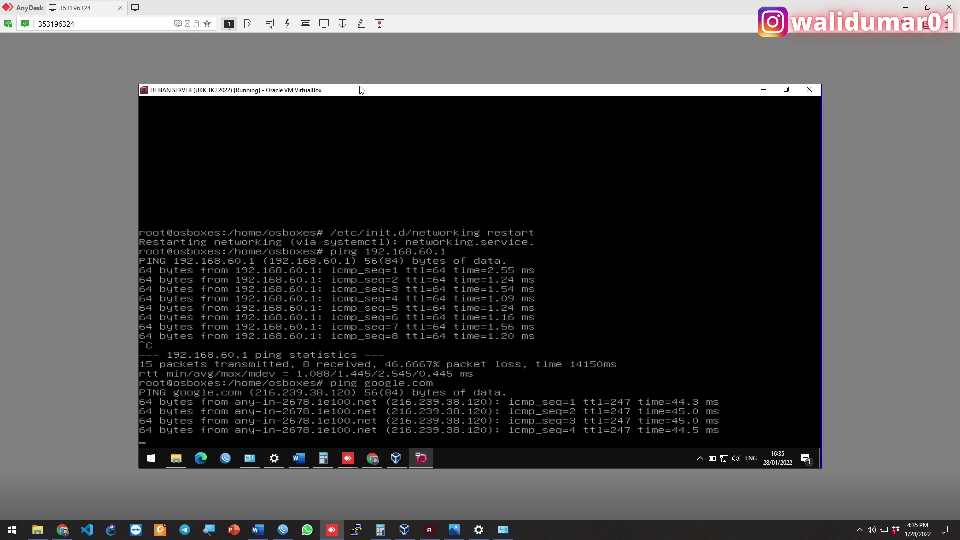
{"action": "key", "text": "ctrl+c"}
Run apt update to refresh package lists, then apt upgrade for the 56 upgradable packages
{"action": "type", "text": "apt update"}
{"action": "key", "text": "Return"}
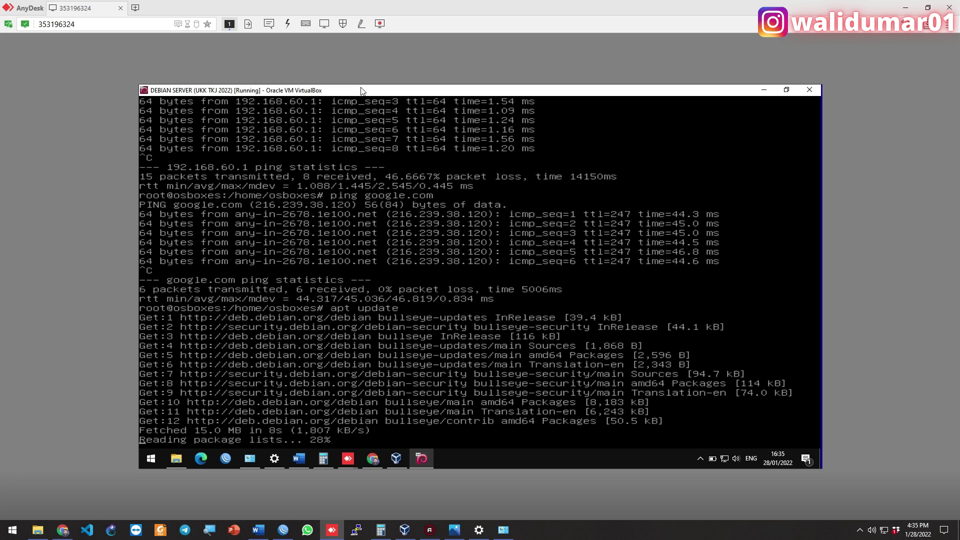
{"action": "type", "text": "apt upgrade -y"}
{"action": "key", "text": "Return"}
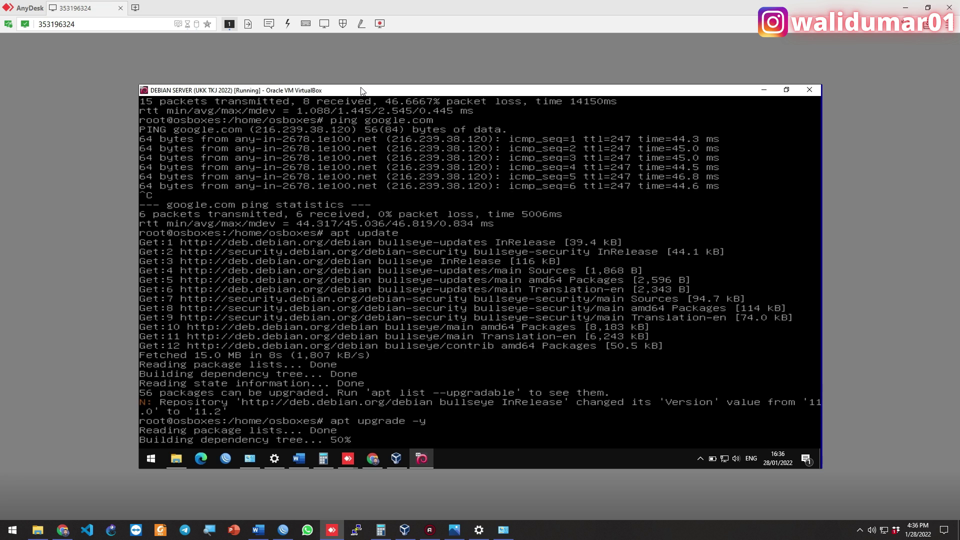